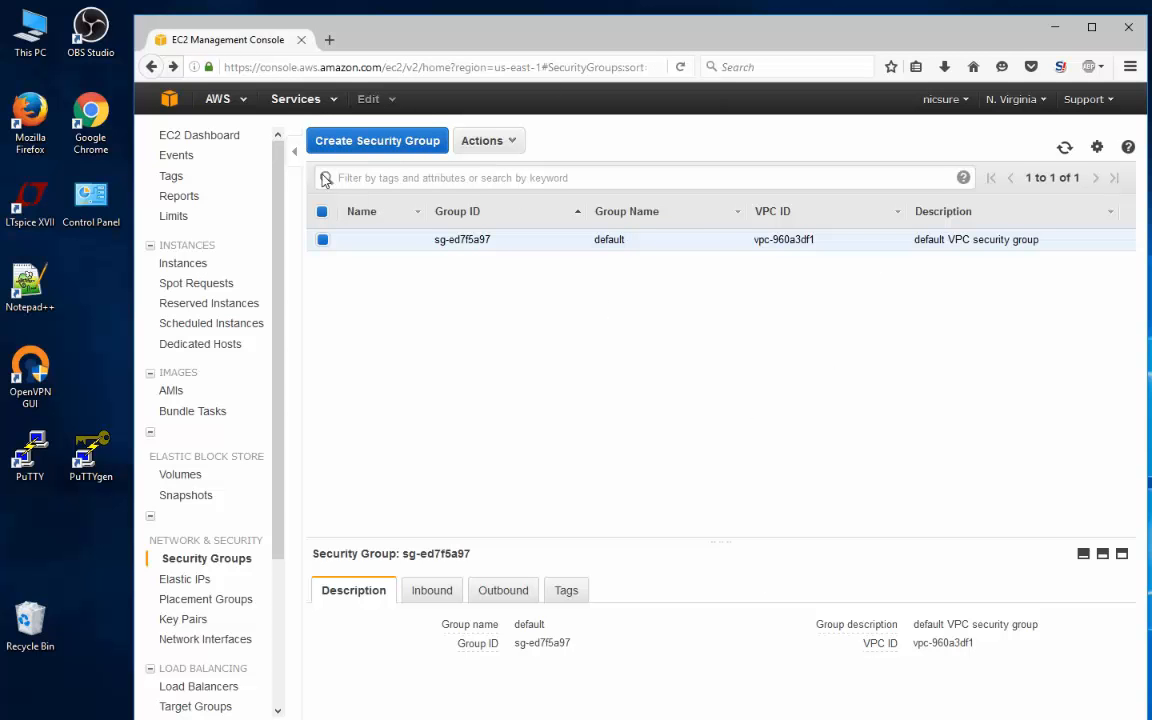
Open the EC2 dashboard from the AWS services and look through the available regions.
{"action": "left_click", "coordinate": [310, 101]}
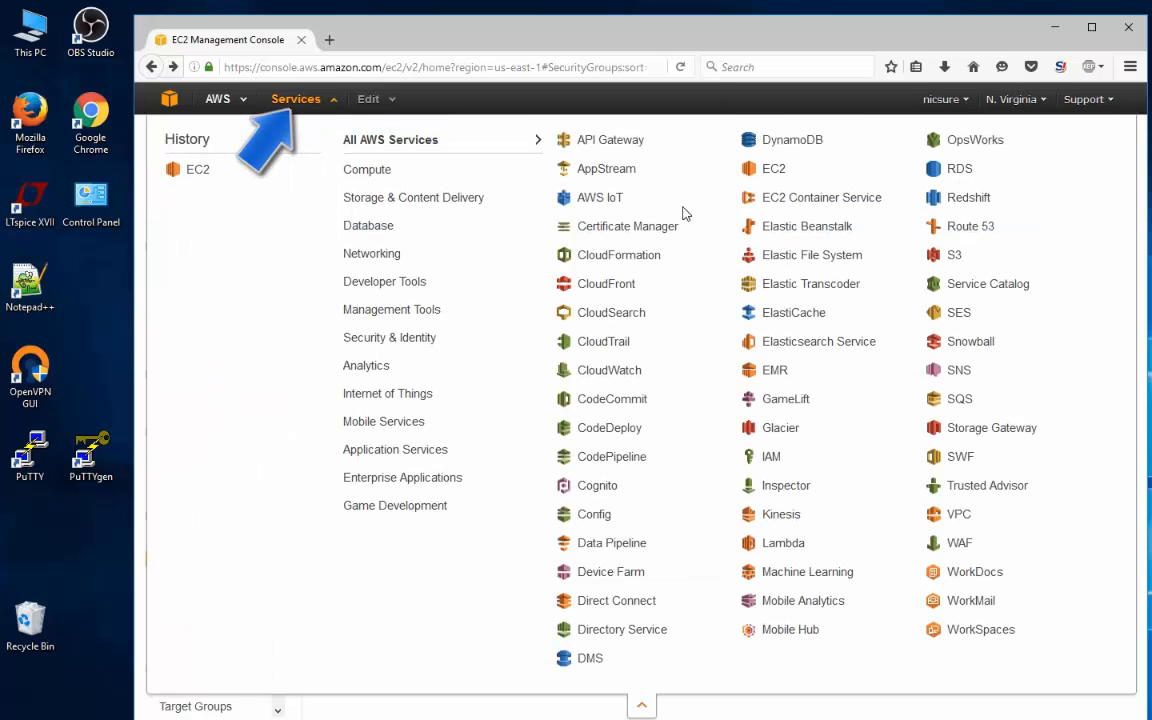
{"action": "left_click", "coordinate": [776, 172]}
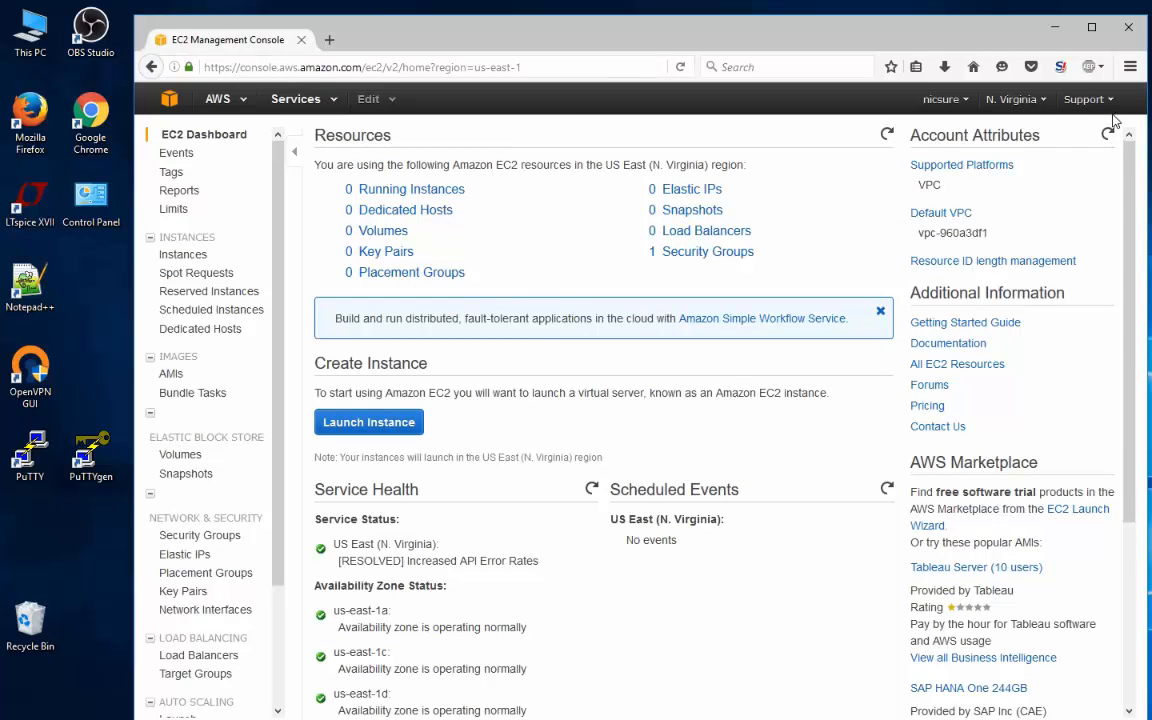
{"action": "left_click", "coordinate": [1032, 105]}
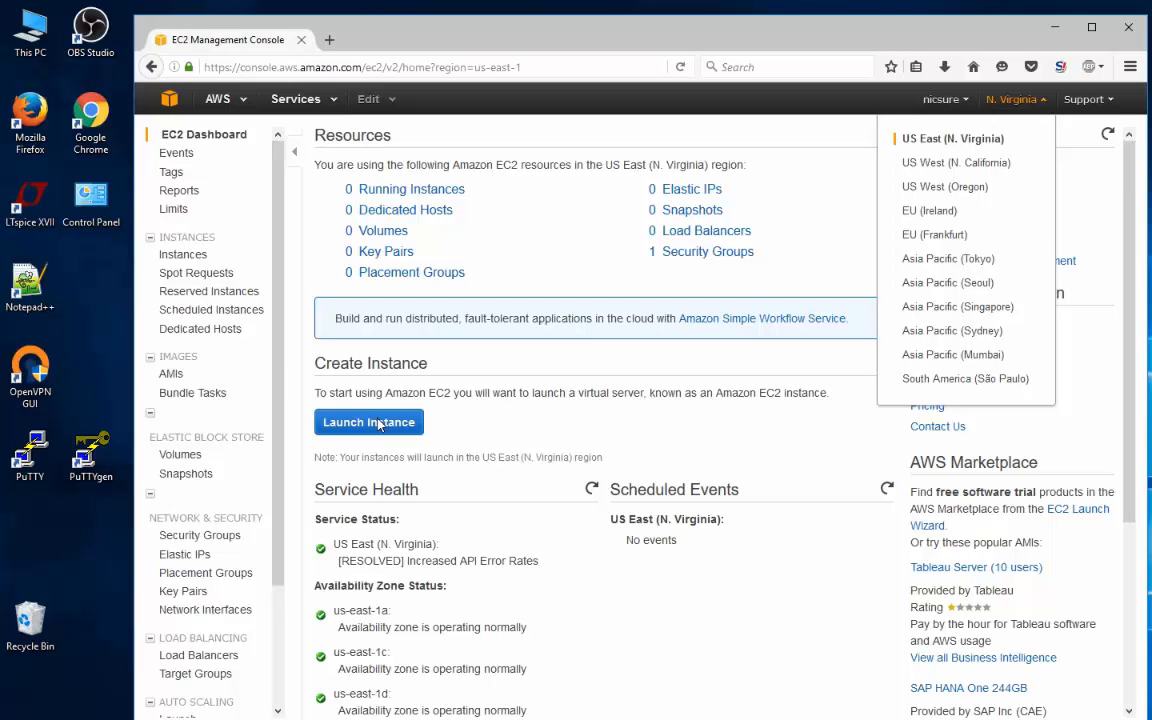
{"action": "left_click", "coordinate": [1007, 101]}
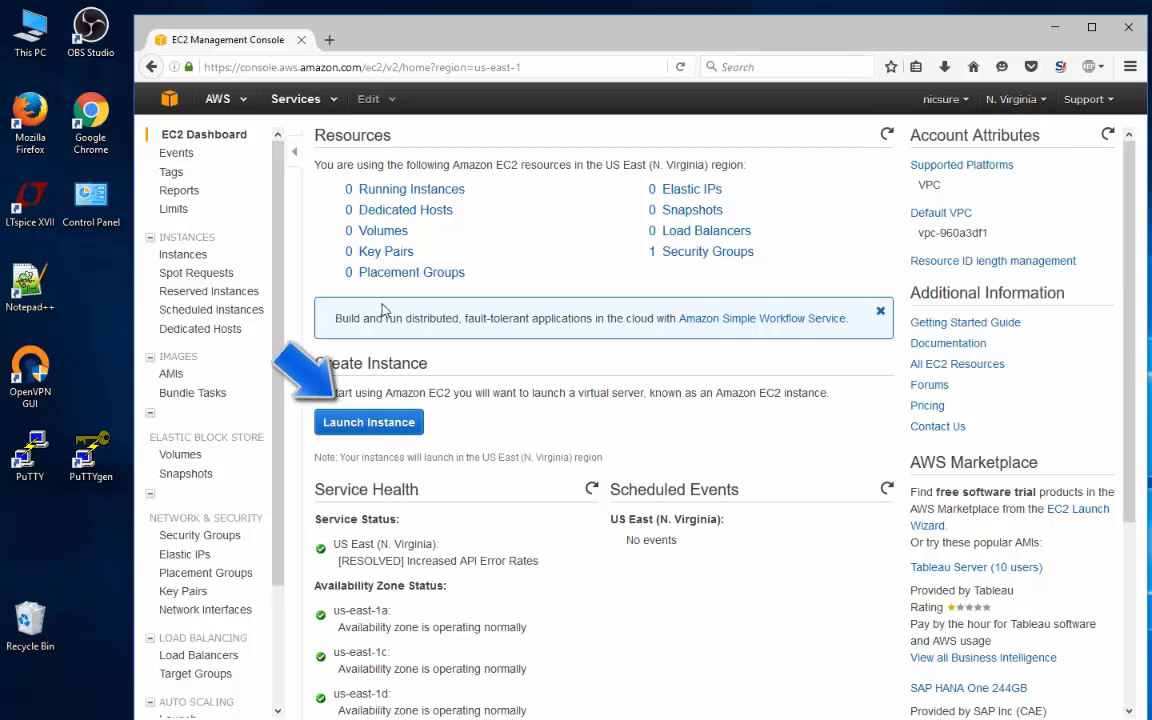
Start launching an instance with the Ubuntu Server 14.04 LTS (HVM) image and the t2.micro type, and proceed to the launch review.
{"action": "left_click", "coordinate": [369, 425]}
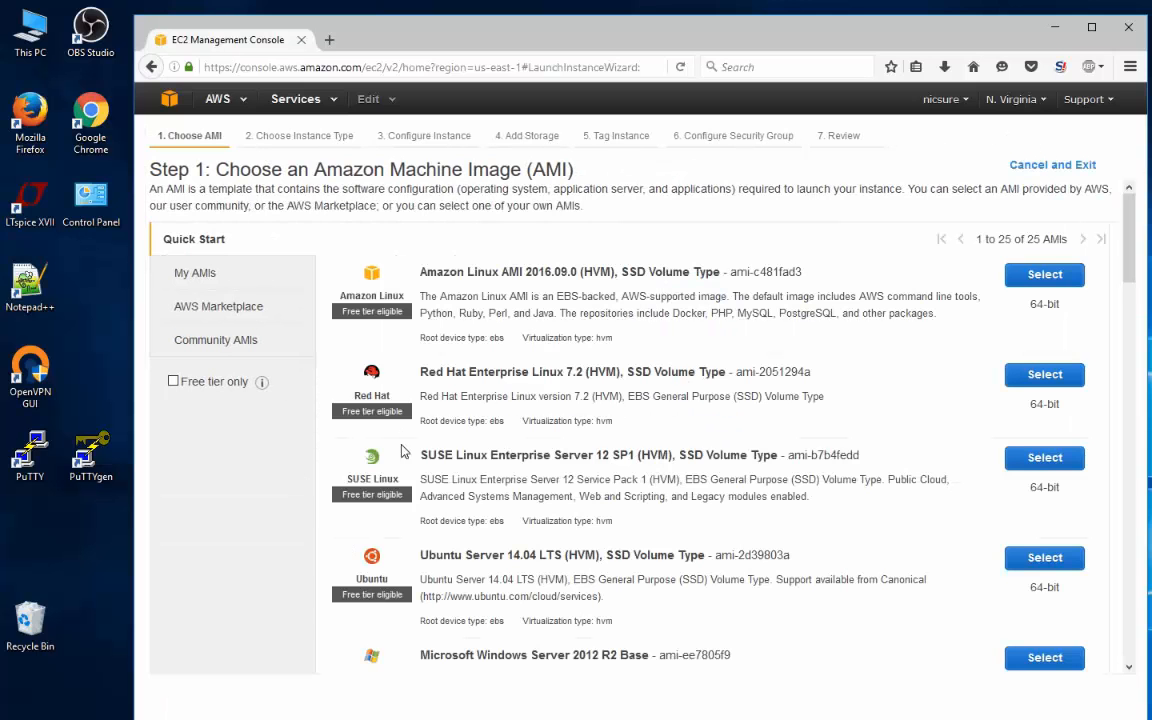
{"action": "left_click", "coordinate": [1045, 558]}
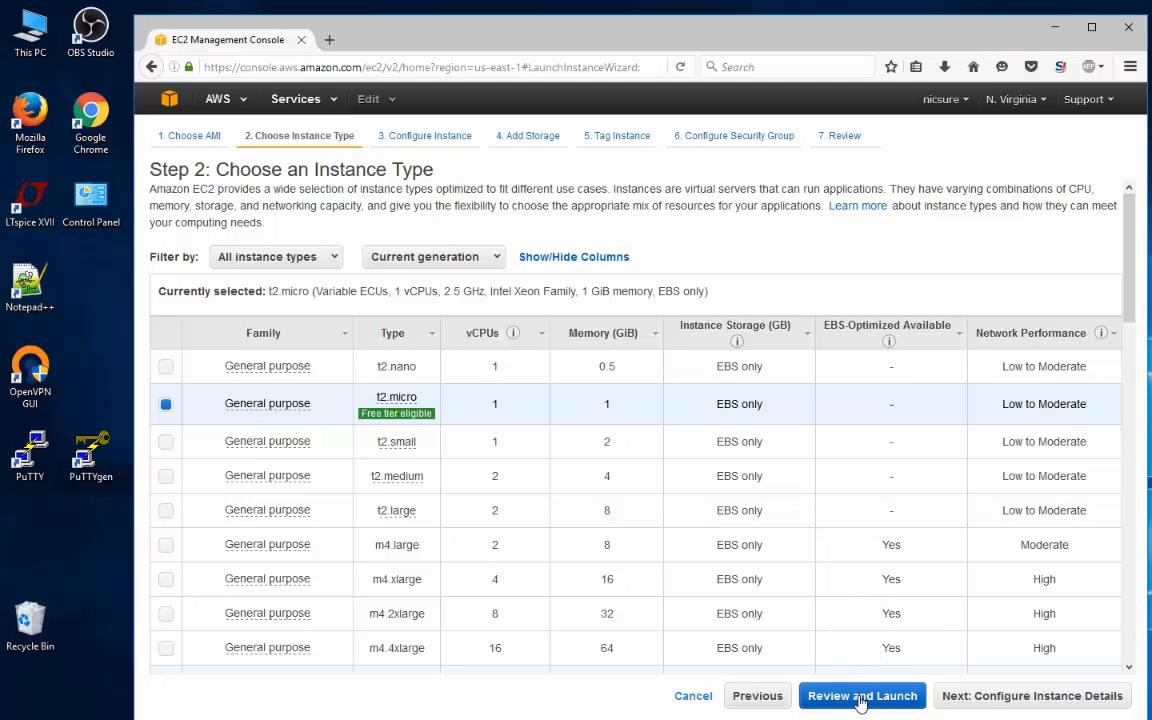
{"action": "left_click", "coordinate": [860, 698]}
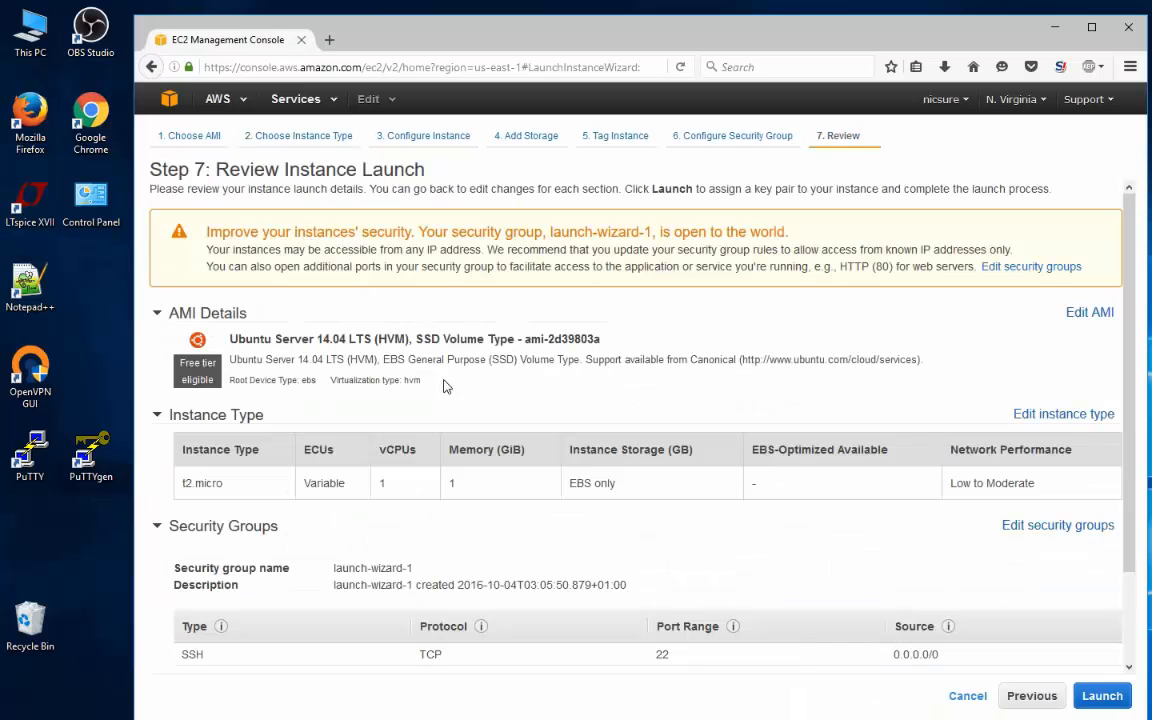
Edit the instance's security group, adding a Custom TCP Rule for port 10000 with source Anywhere.
{"action": "scroll", "coordinate": [617, 410], "scroll_direction": "down", "scroll_amount": 2}
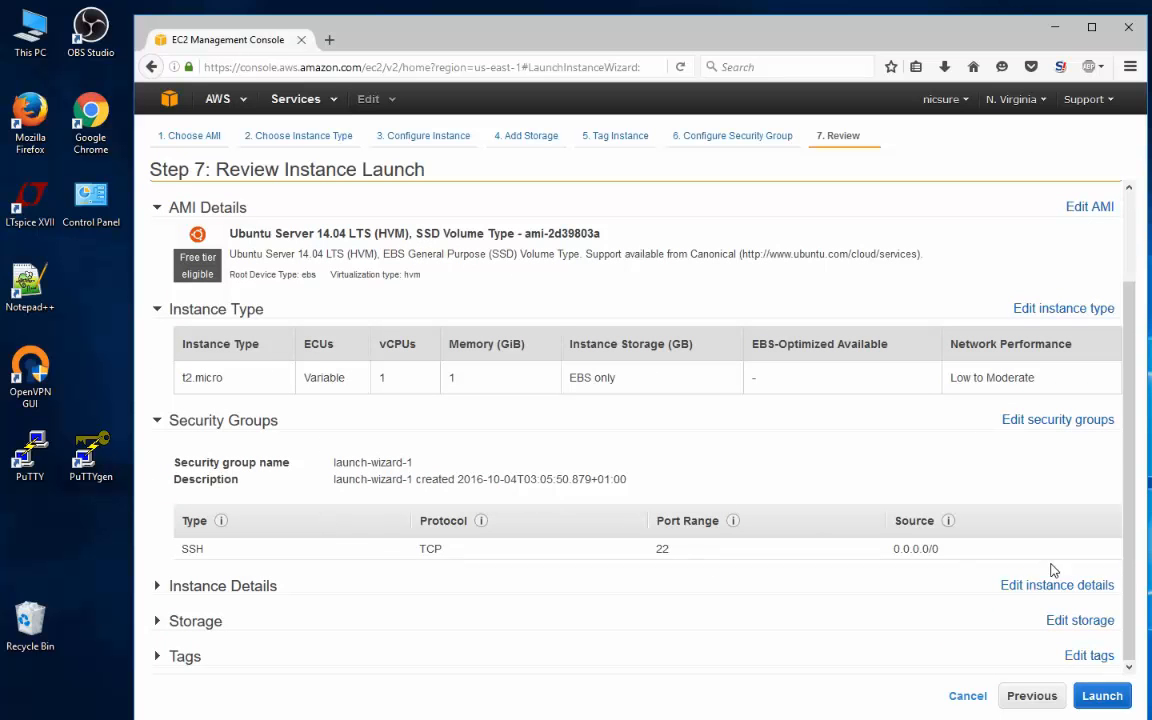
{"action": "left_click", "coordinate": [1081, 424]}
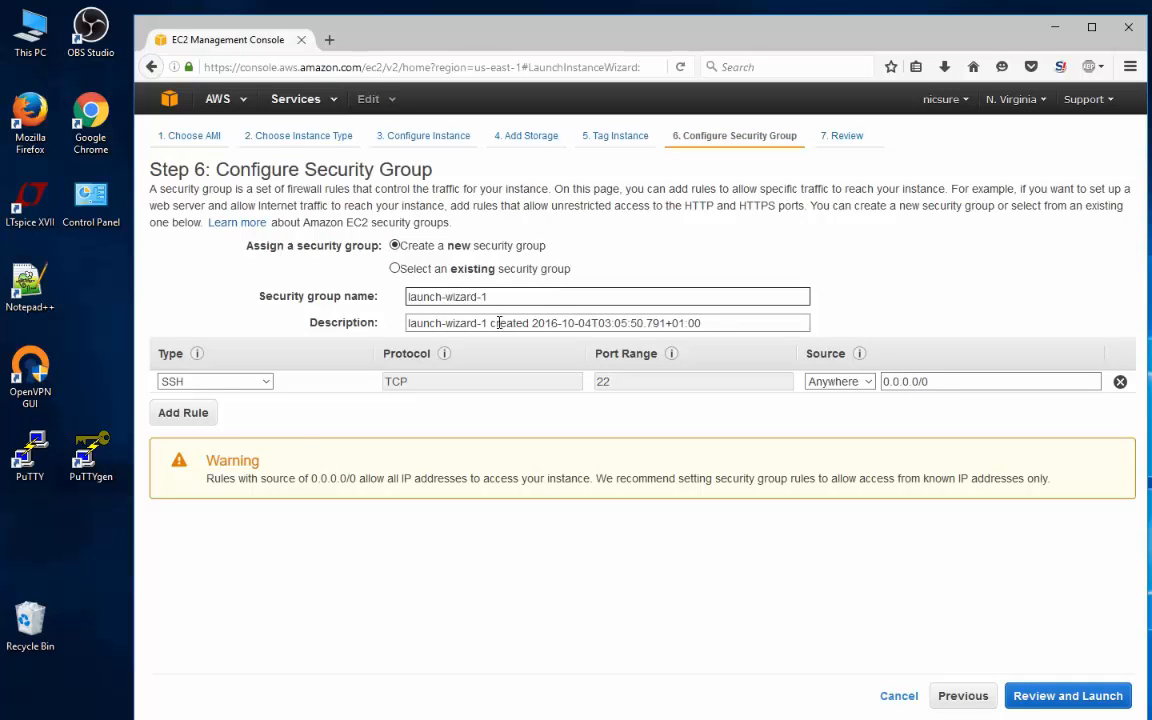
{"action": "left_click", "coordinate": [203, 417]}
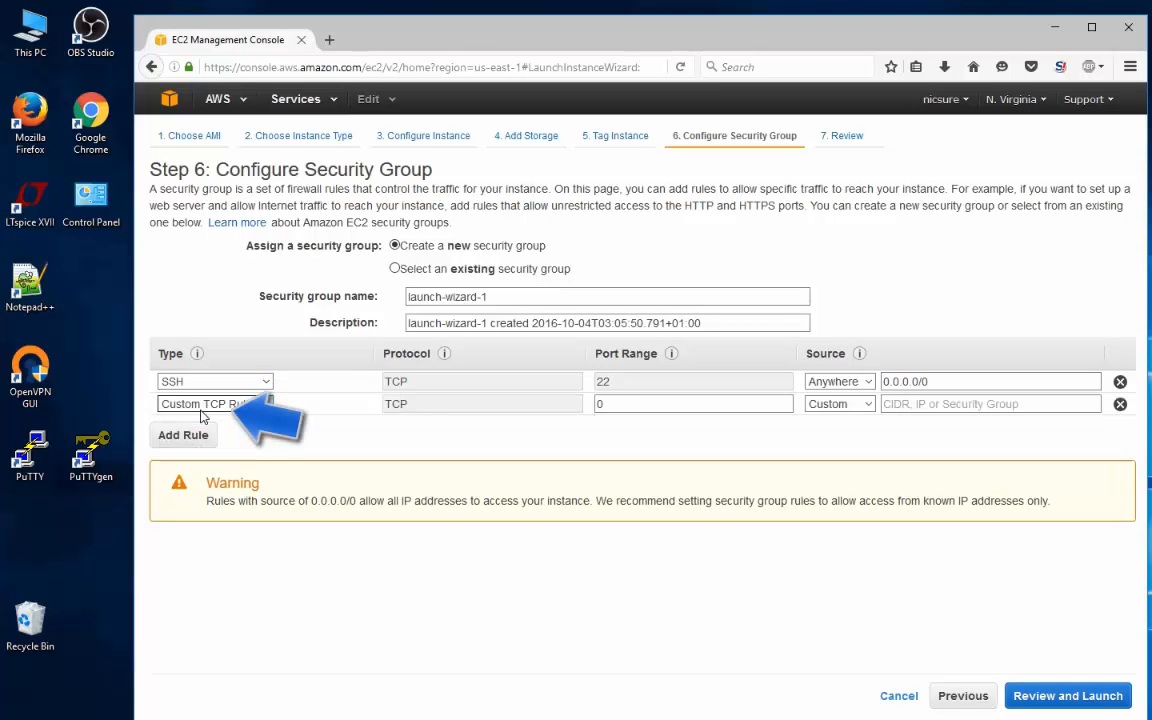
{"action": "left_click", "coordinate": [240, 405]}
{"action": "left_click", "coordinate": [260, 419]}
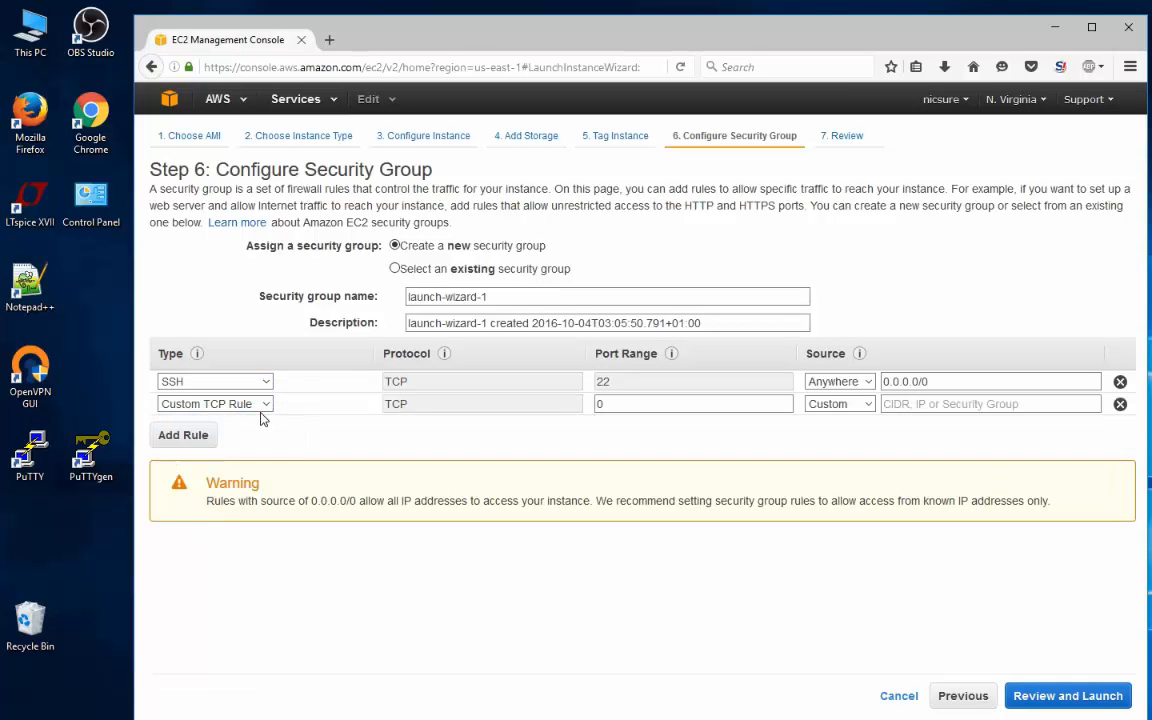
{"action": "key", "text": "Tab"}
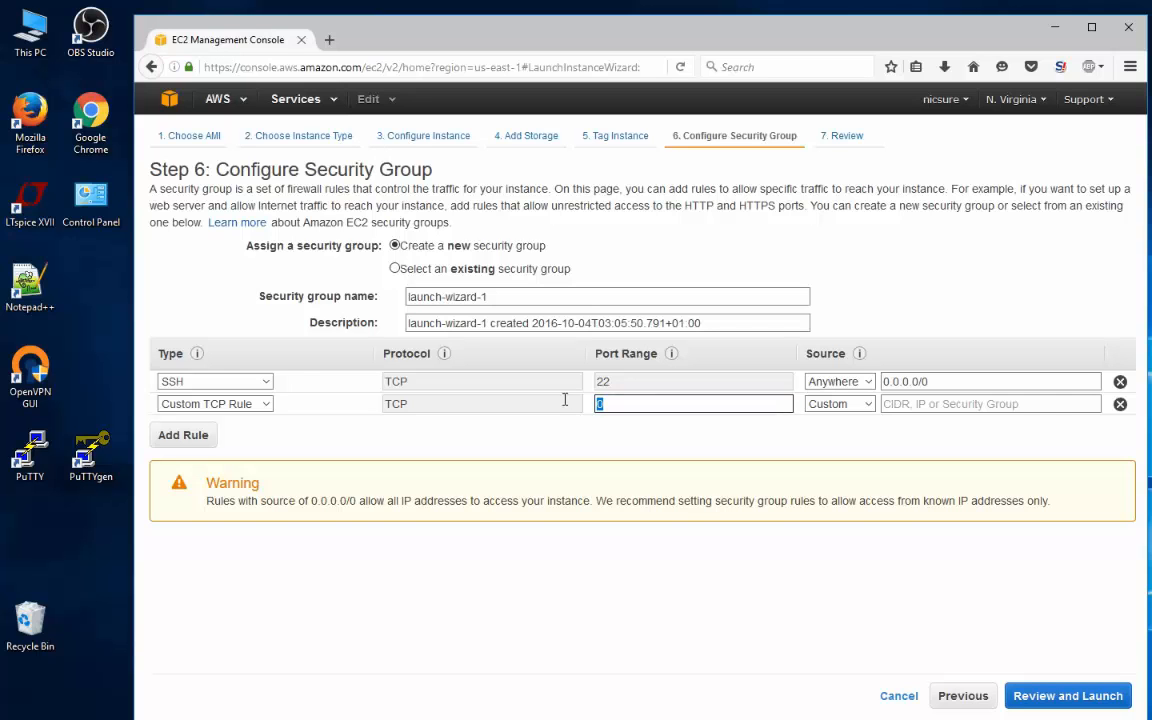
{"action": "type", "text": "10000"}
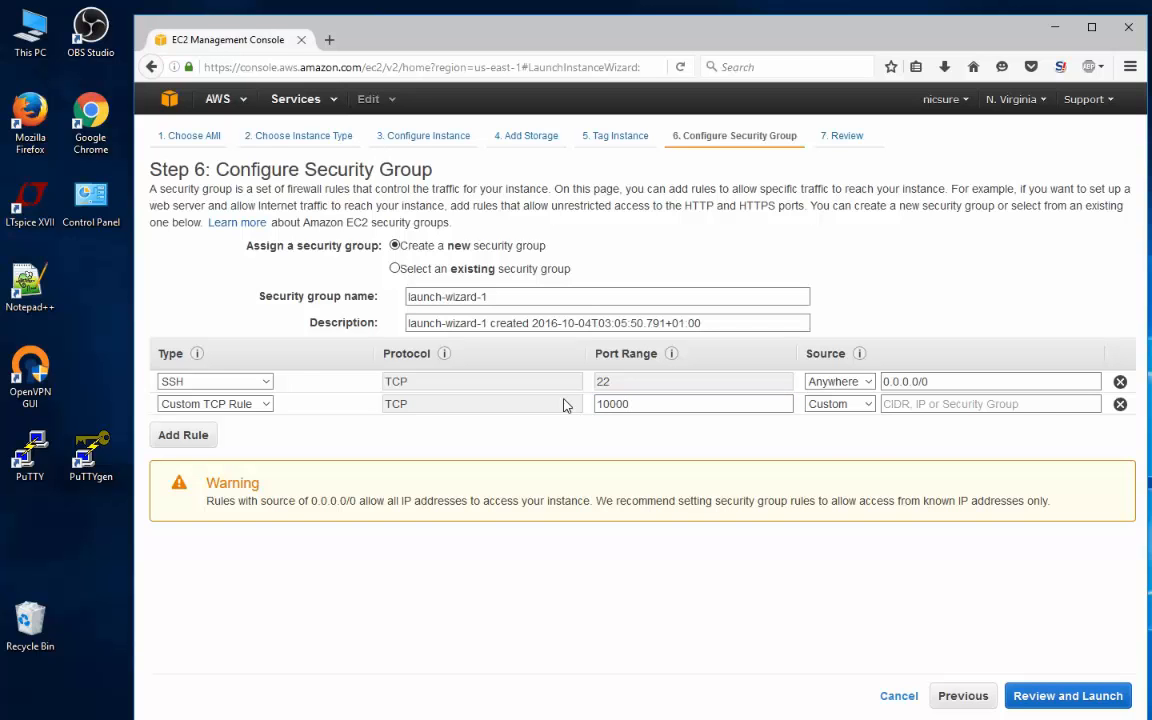
{"action": "left_click", "coordinate": [840, 404]}
{"action": "left_click", "coordinate": [846, 436]}
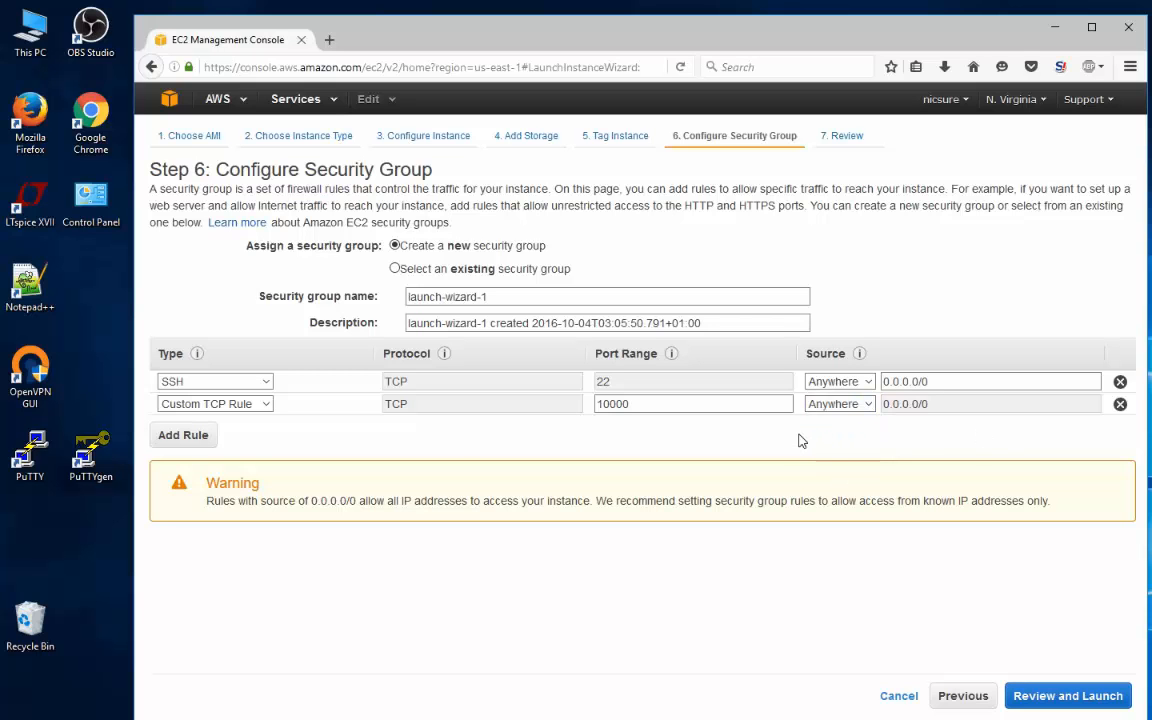
Add a Custom UDP Rule for port 1194 with source Anywhere to the security group.
{"action": "left_click", "coordinate": [176, 438]}
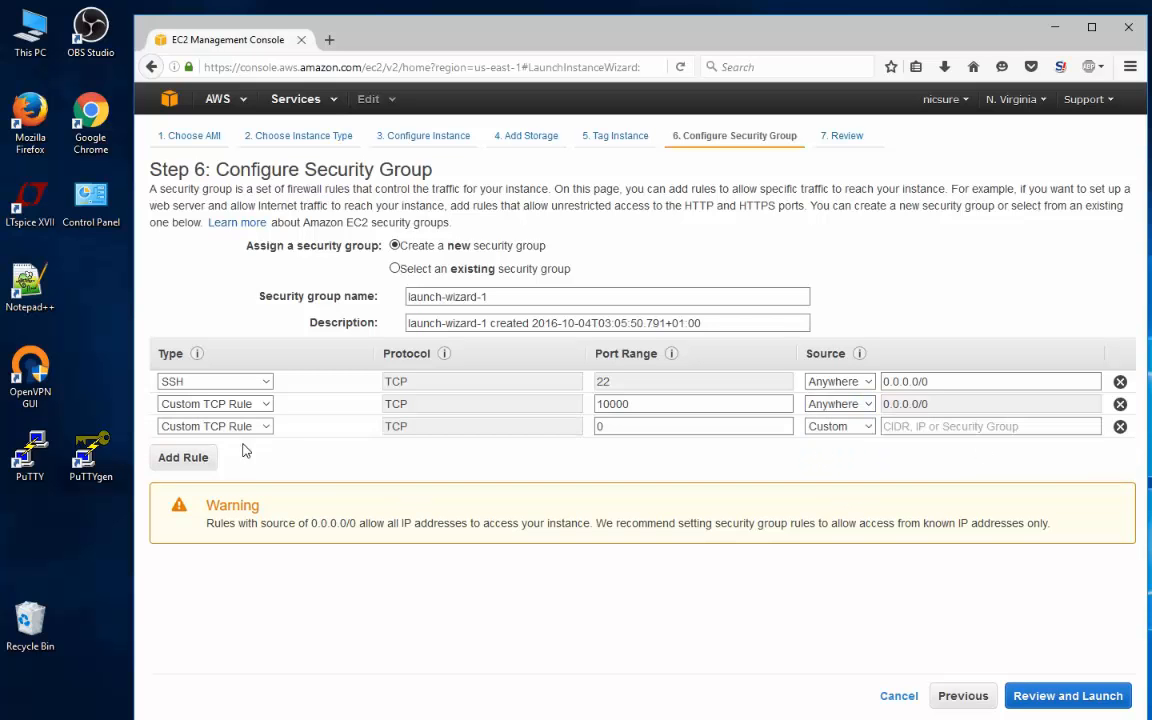
{"action": "left_click", "coordinate": [260, 430]}
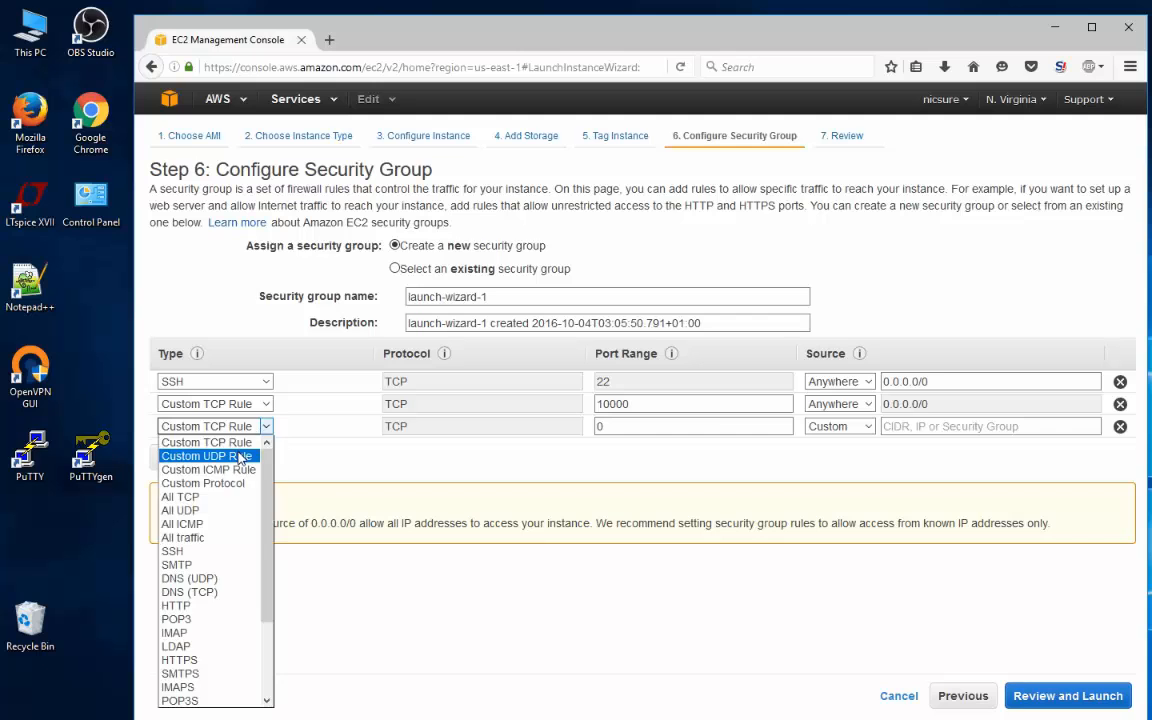
{"action": "left_click", "coordinate": [240, 456]}
{"action": "left_click", "coordinate": [688, 428]}
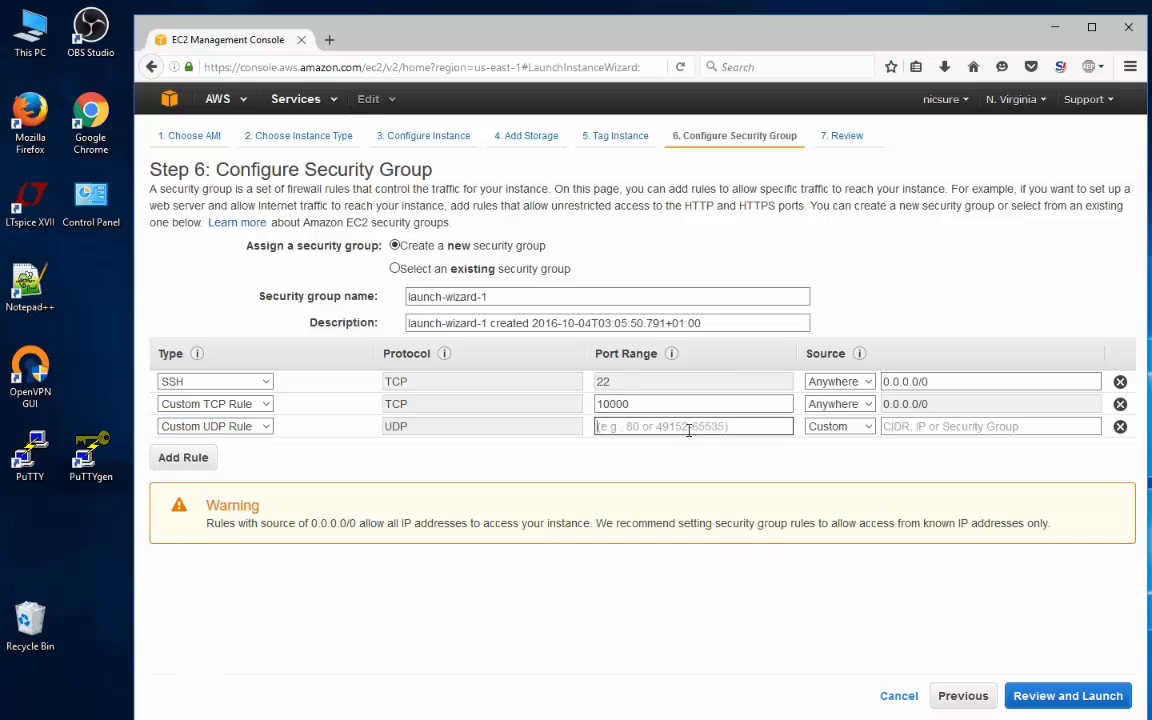
{"action": "type", "text": "1194"}
{"action": "left_click", "coordinate": [866, 427]}
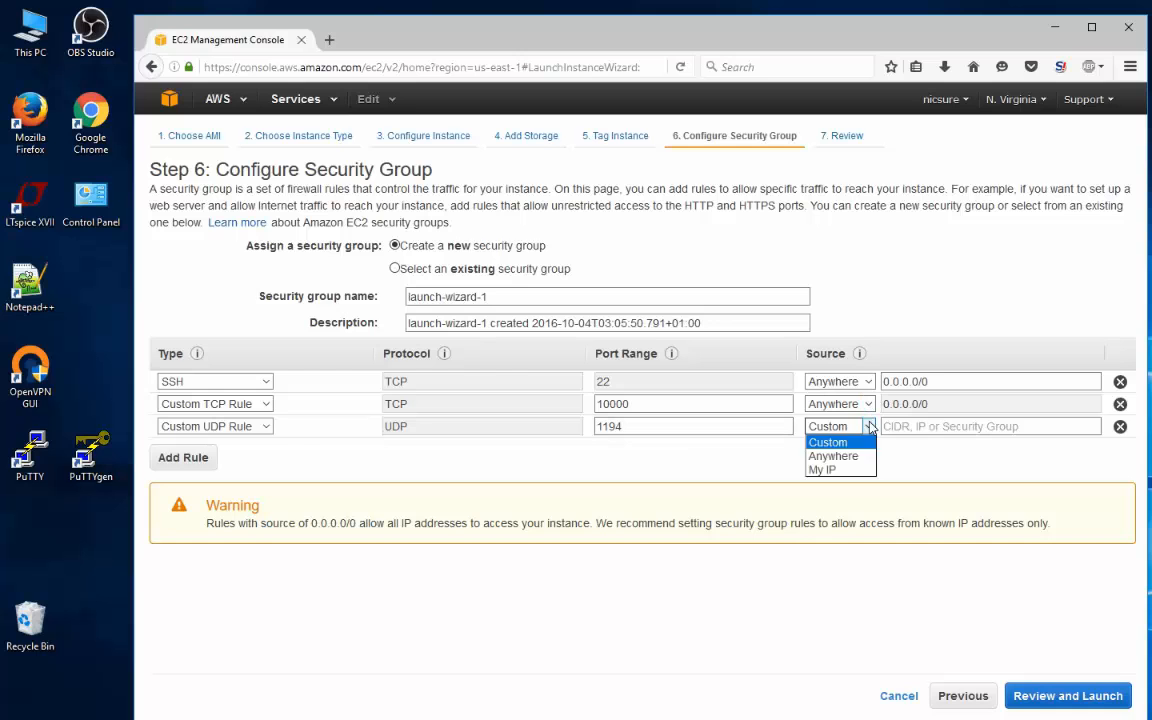
{"action": "left_click", "coordinate": [860, 456]}
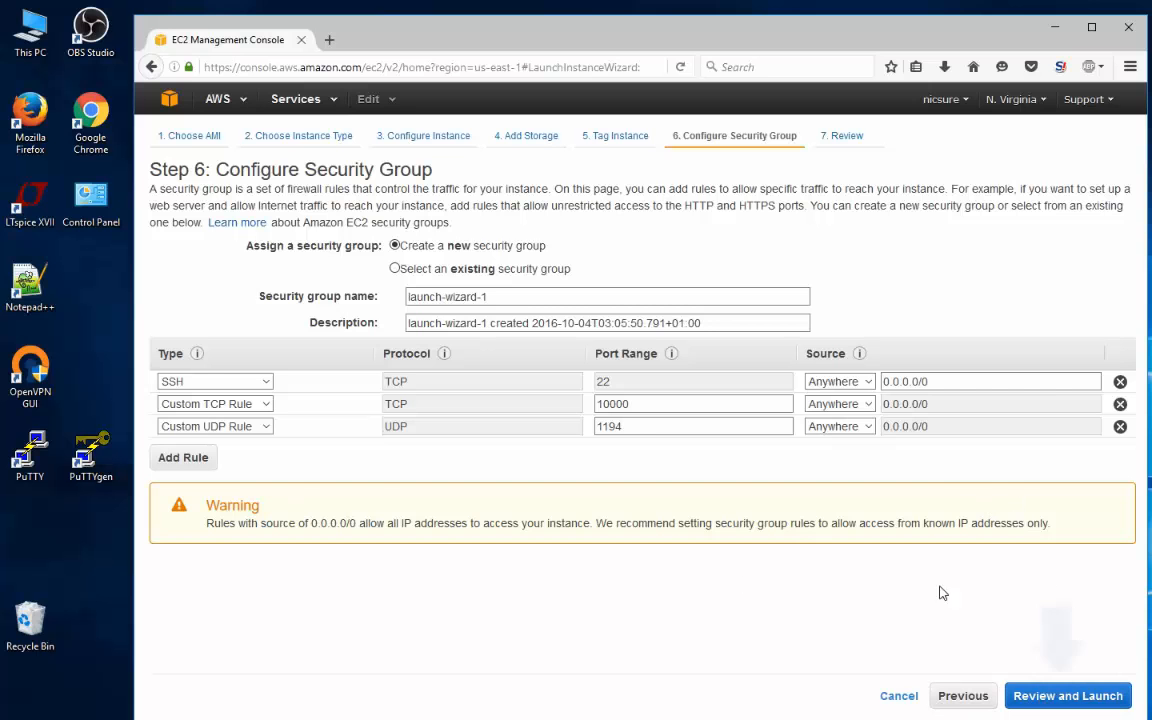
Review the instance's launch details and security group rules, and proceed to the key pair selection.
{"action": "left_click", "coordinate": [1068, 695]}
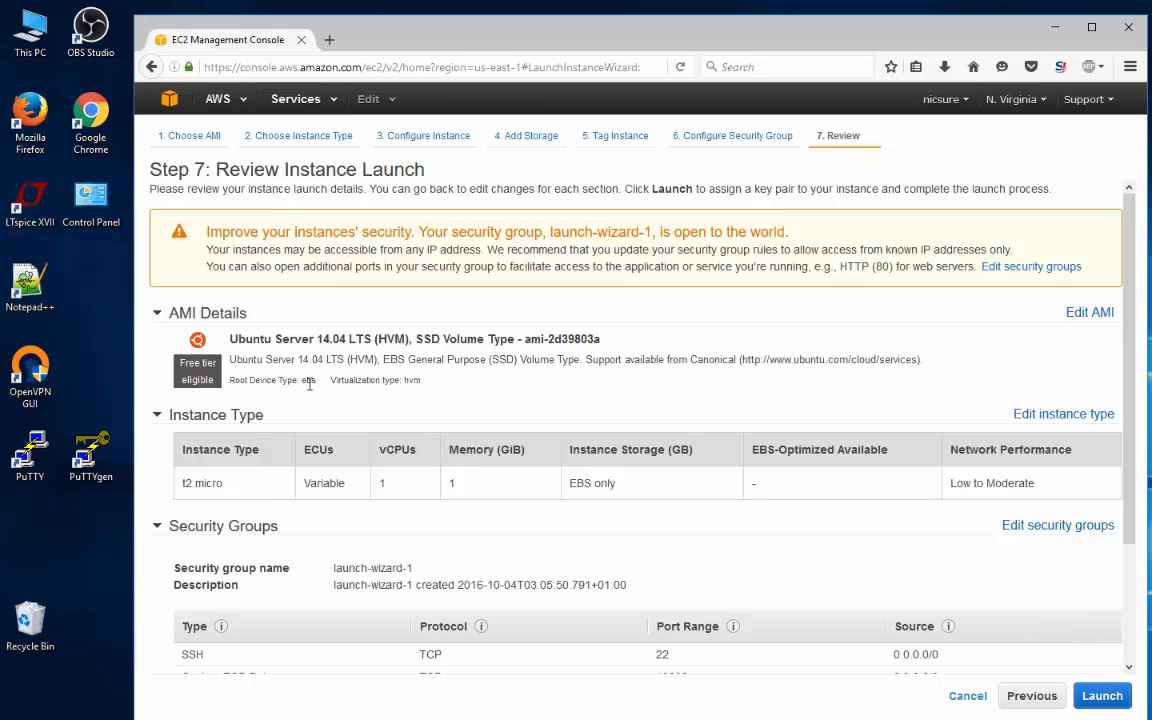
{"action": "scroll", "coordinate": [334, 400], "scroll_direction": "down", "scroll_amount": 3}
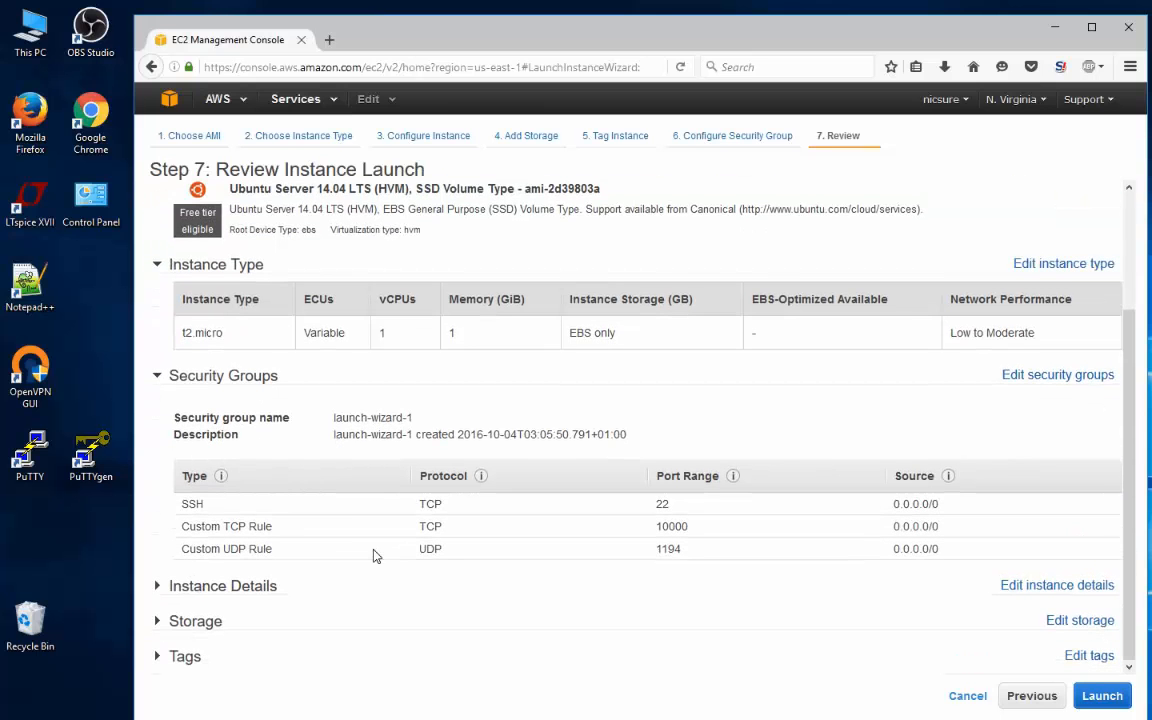
{"action": "left_click", "coordinate": [1102, 695]}
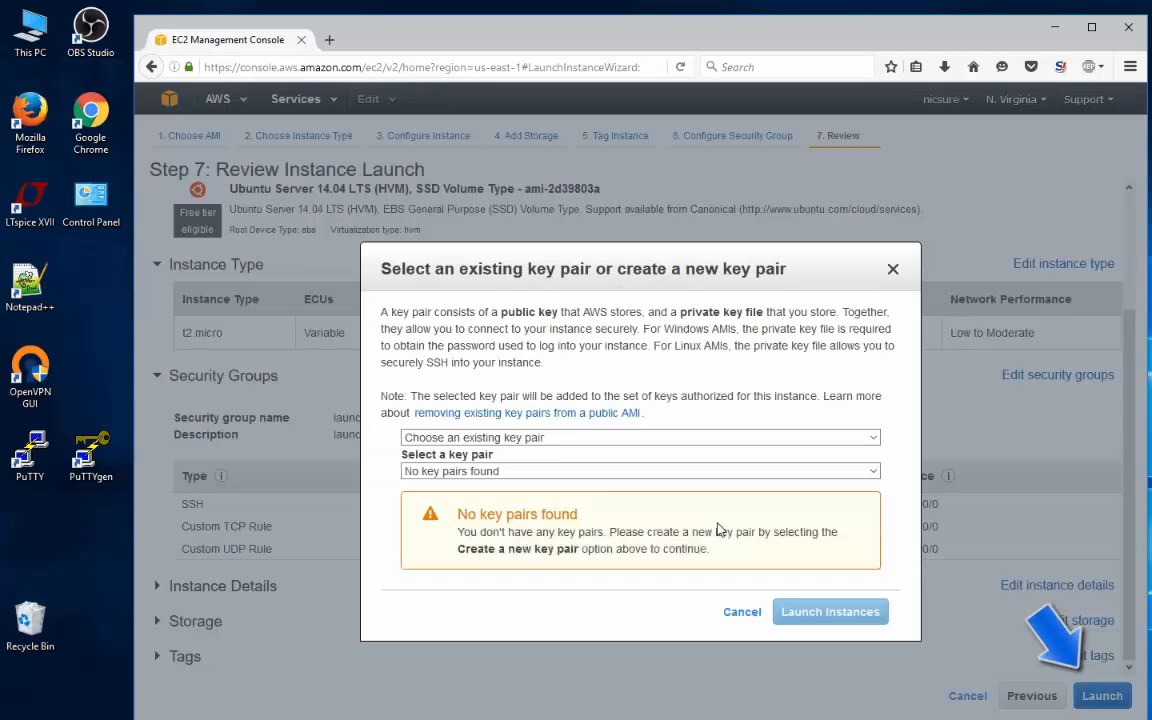
Create a new key pair named vpskeypair, saving its private key file, and launch the instance.
{"action": "left_click", "coordinate": [603, 447]}
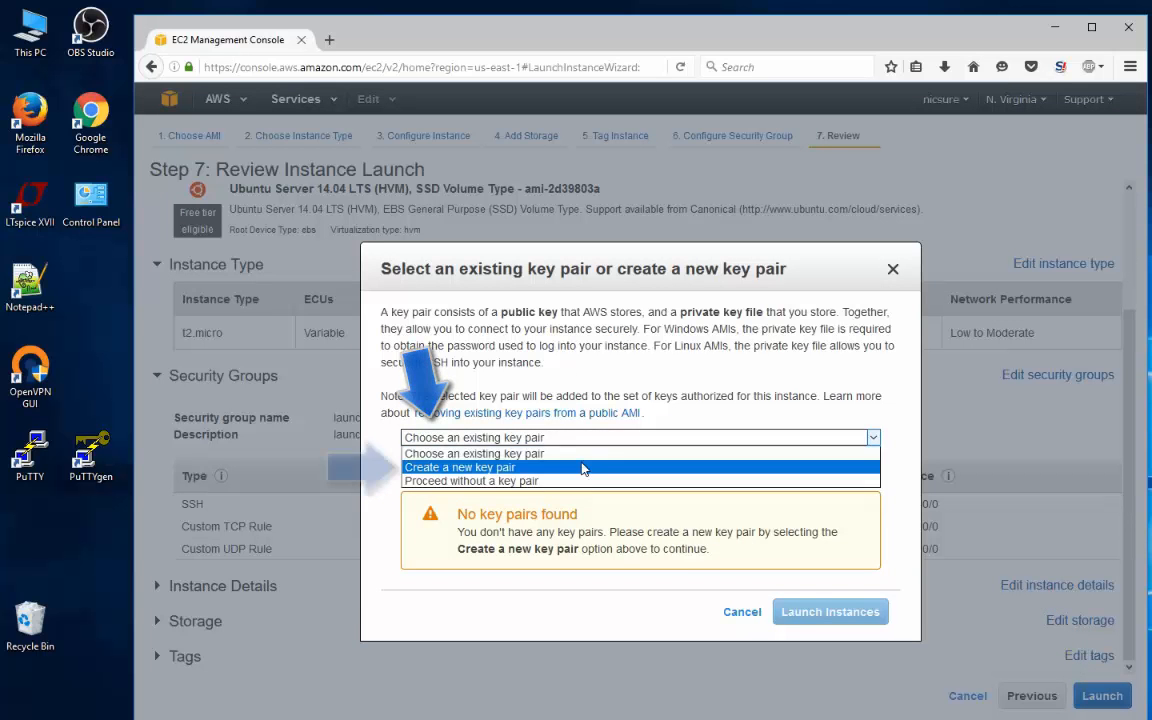
{"action": "left_click", "coordinate": [580, 465]}
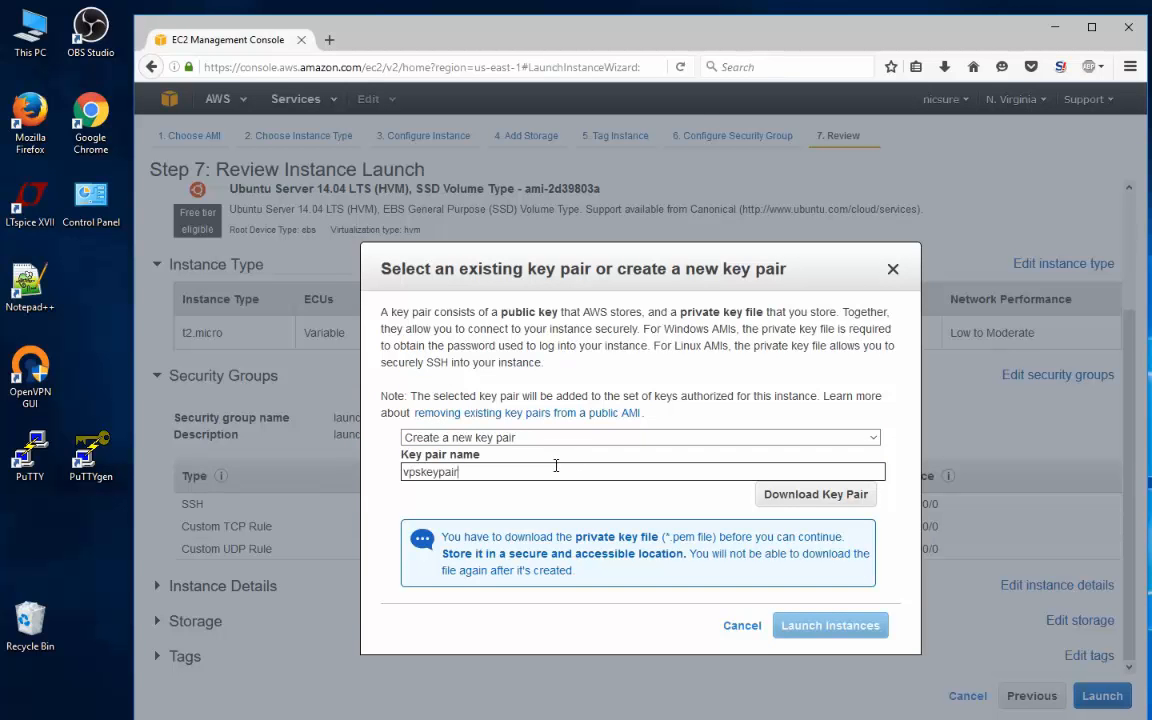
{"action": "left_click", "coordinate": [816, 500]}
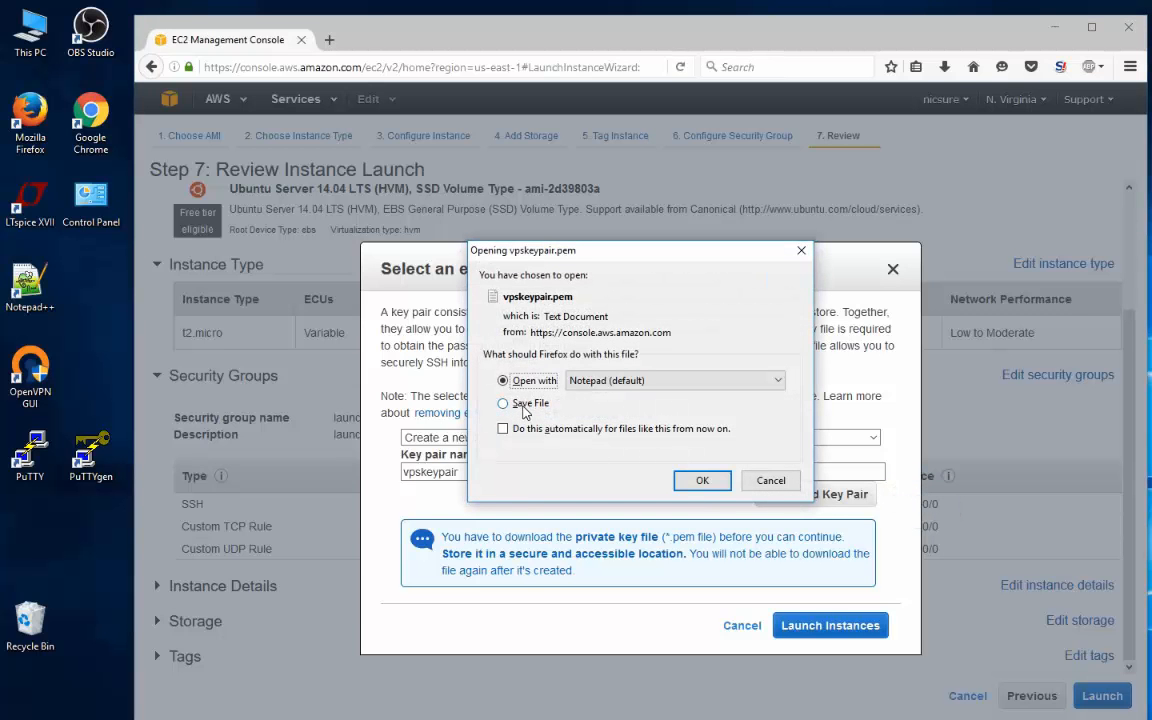
{"action": "left_click", "coordinate": [503, 403]}
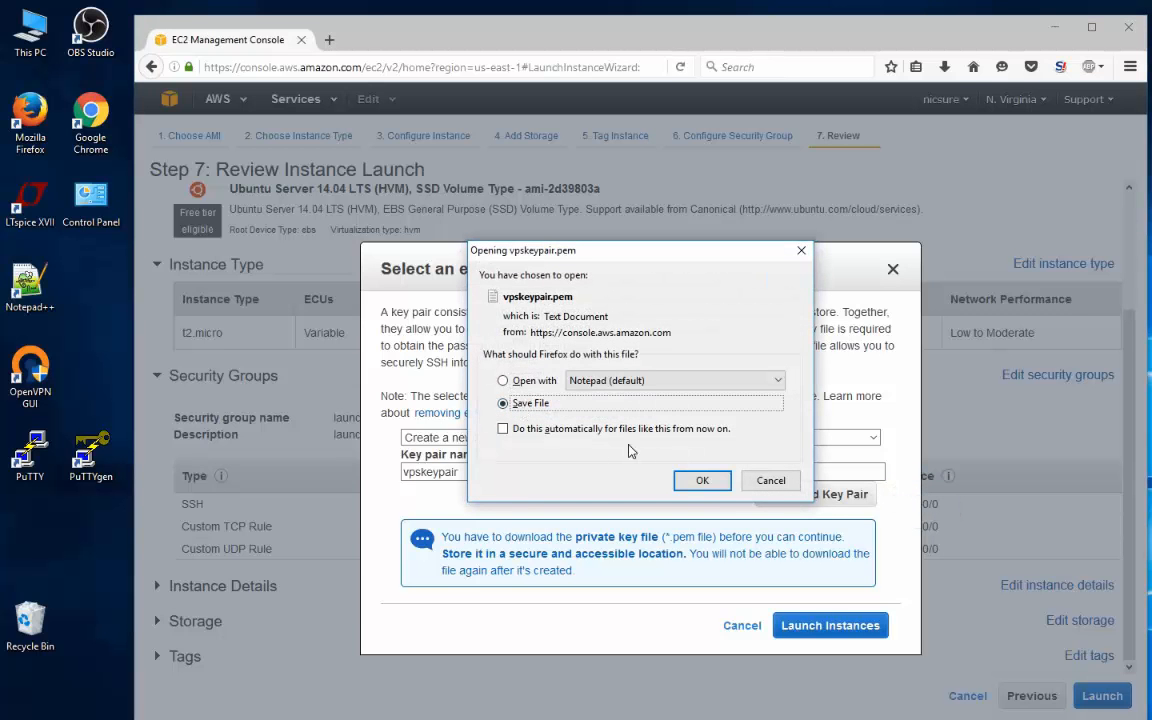
{"action": "left_click", "coordinate": [705, 481]}
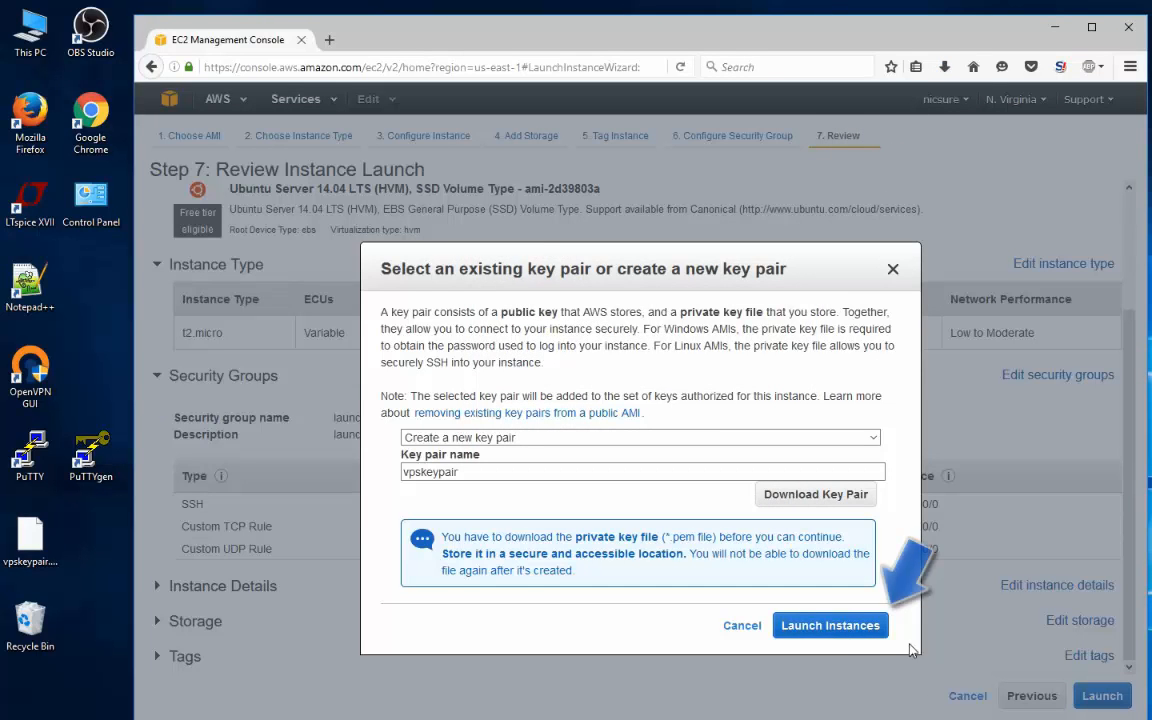
{"action": "left_click", "coordinate": [830, 625]}
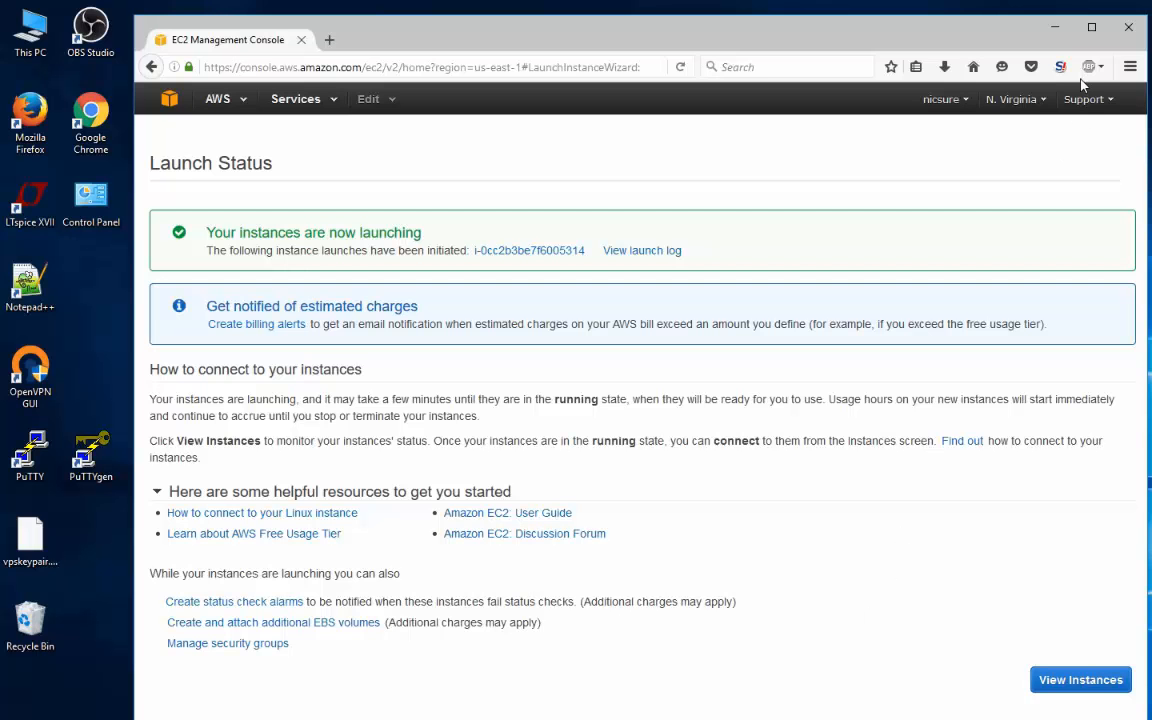
Minimize the browser, start PuTTYgen from the desktop, and move its window toward the upper middle of the screen.
{"action": "left_click", "coordinate": [1058, 29]}
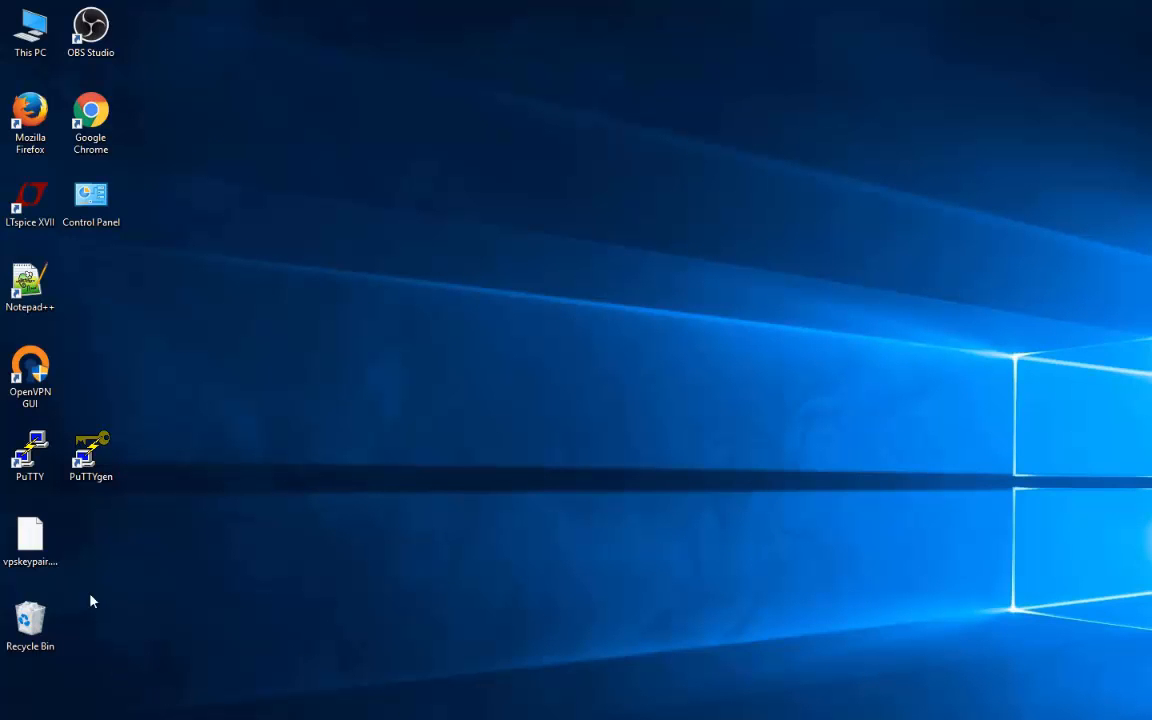
{"action": "left_click", "coordinate": [30, 563]}
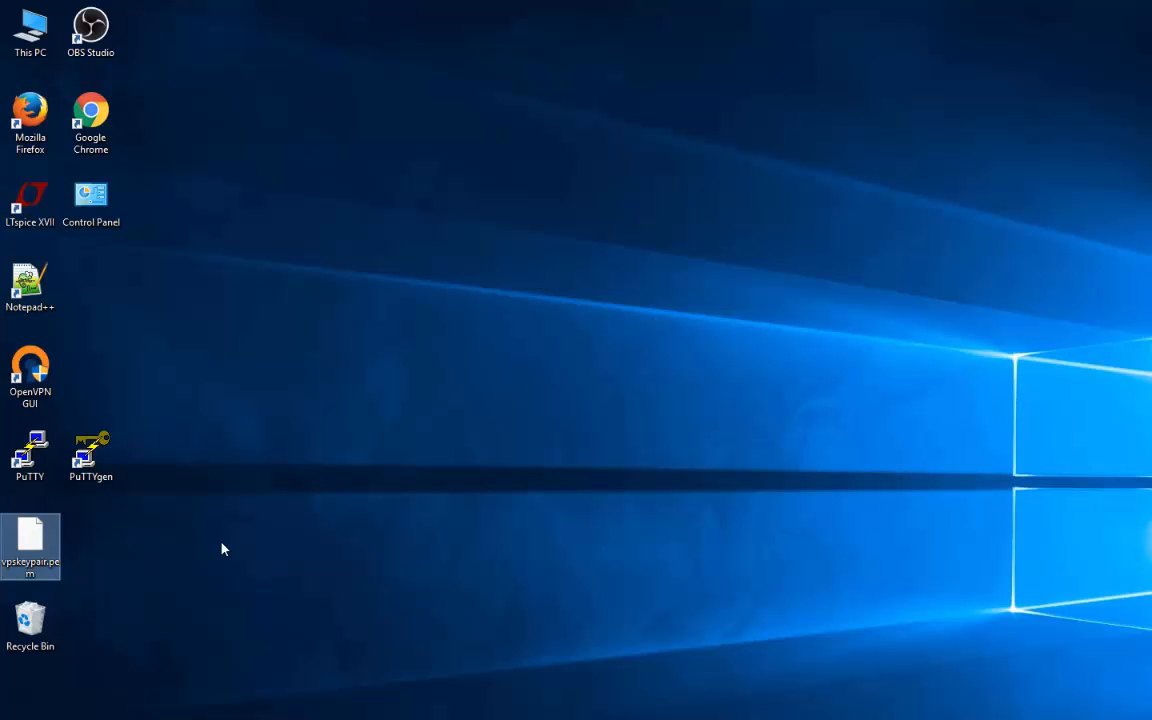
{"action": "double_click", "coordinate": [90, 455]}
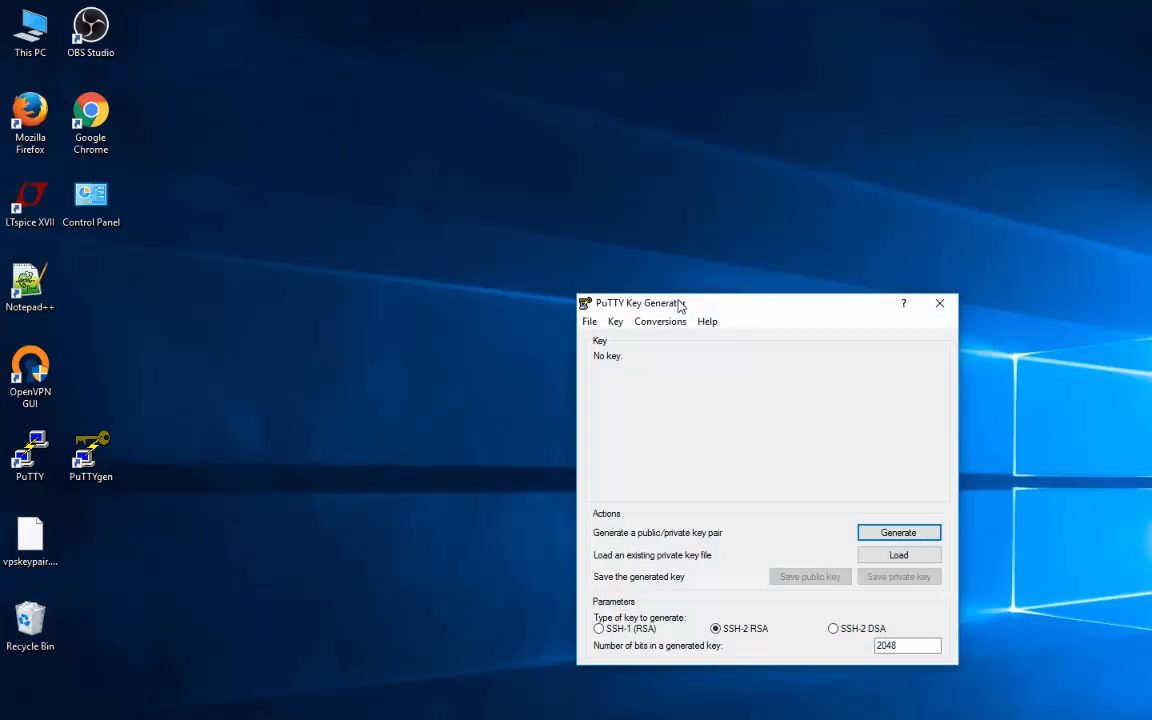
{"action": "left_click_drag", "start_coordinate": [722, 300], "coordinate": [442, 151]}
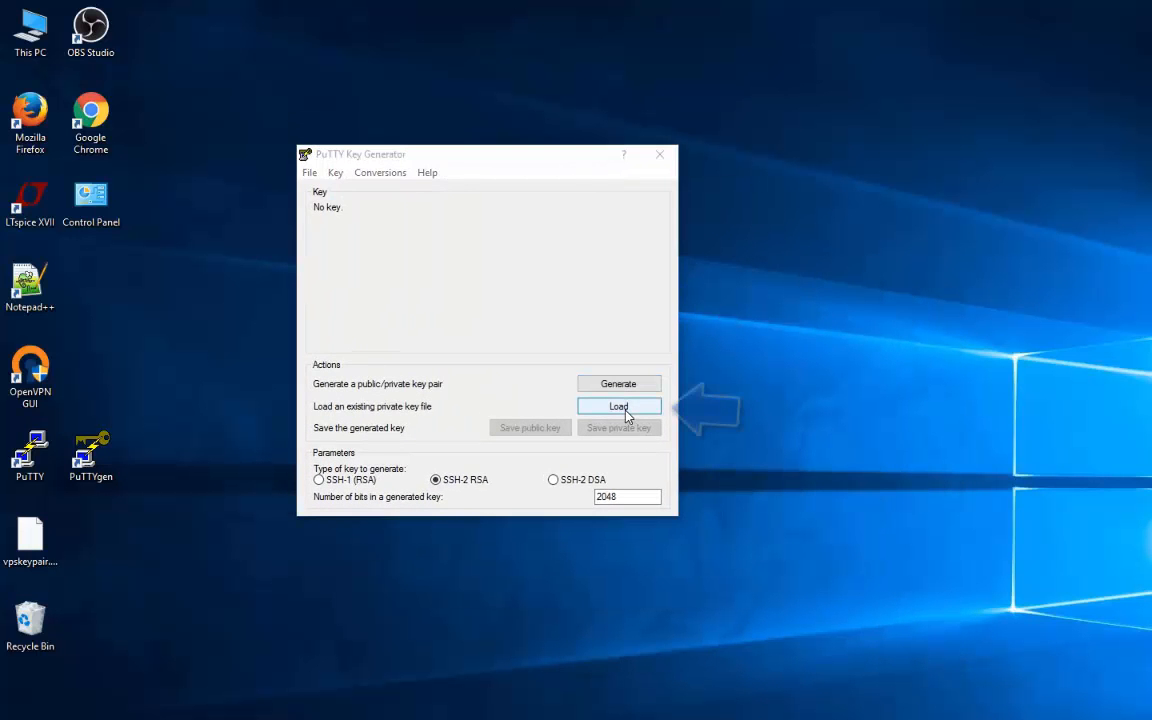
Load the private key file vpskeypair.pem from the Desktop, listing all file types, and dismiss the import notice.
{"action": "left_click", "coordinate": [622, 407]}
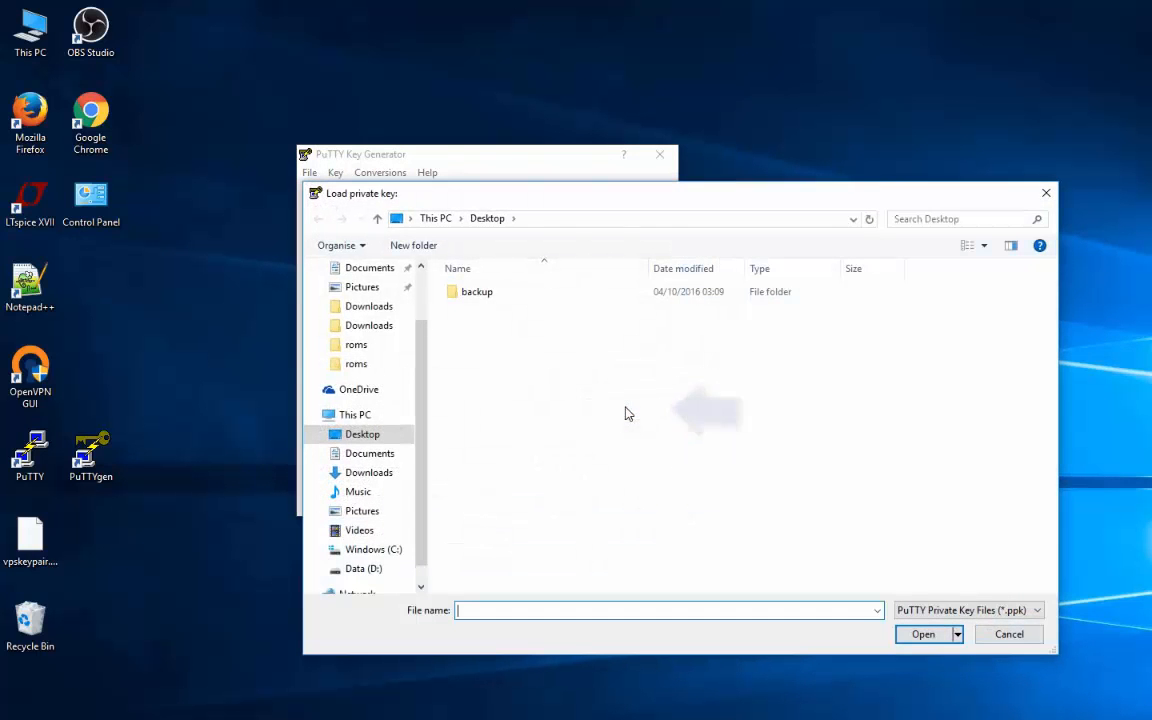
{"action": "left_click", "coordinate": [1016, 610]}
{"action": "left_click", "coordinate": [921, 637]}
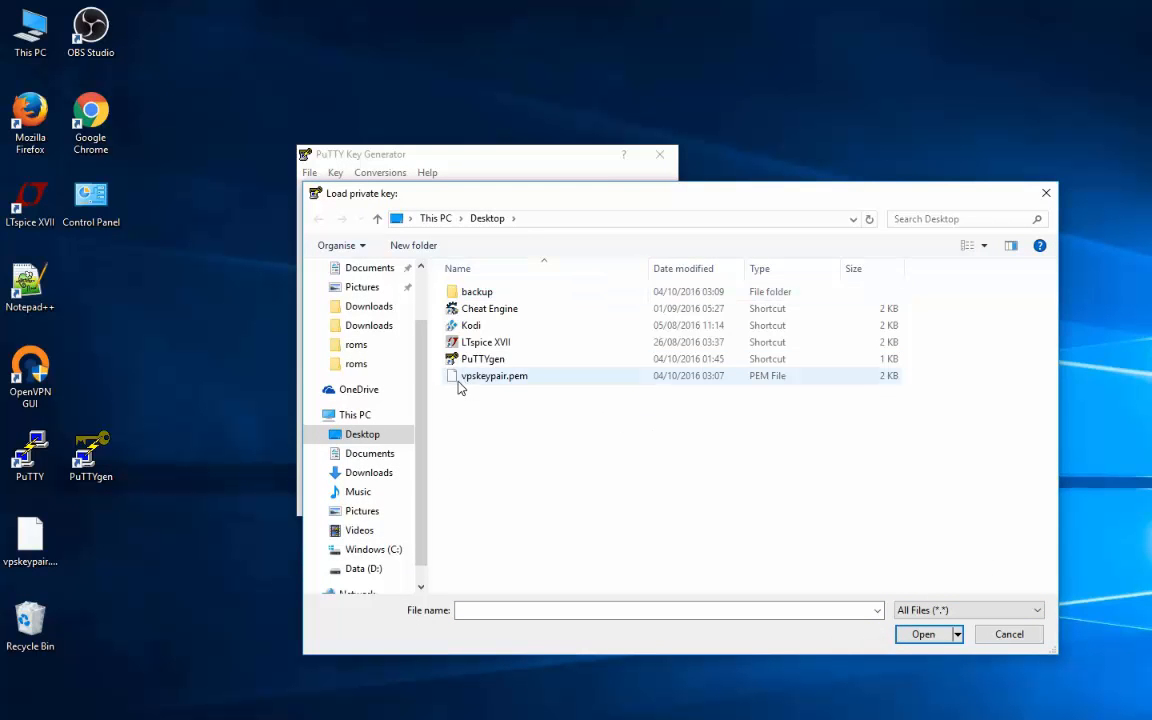
{"action": "left_click", "coordinate": [505, 377]}
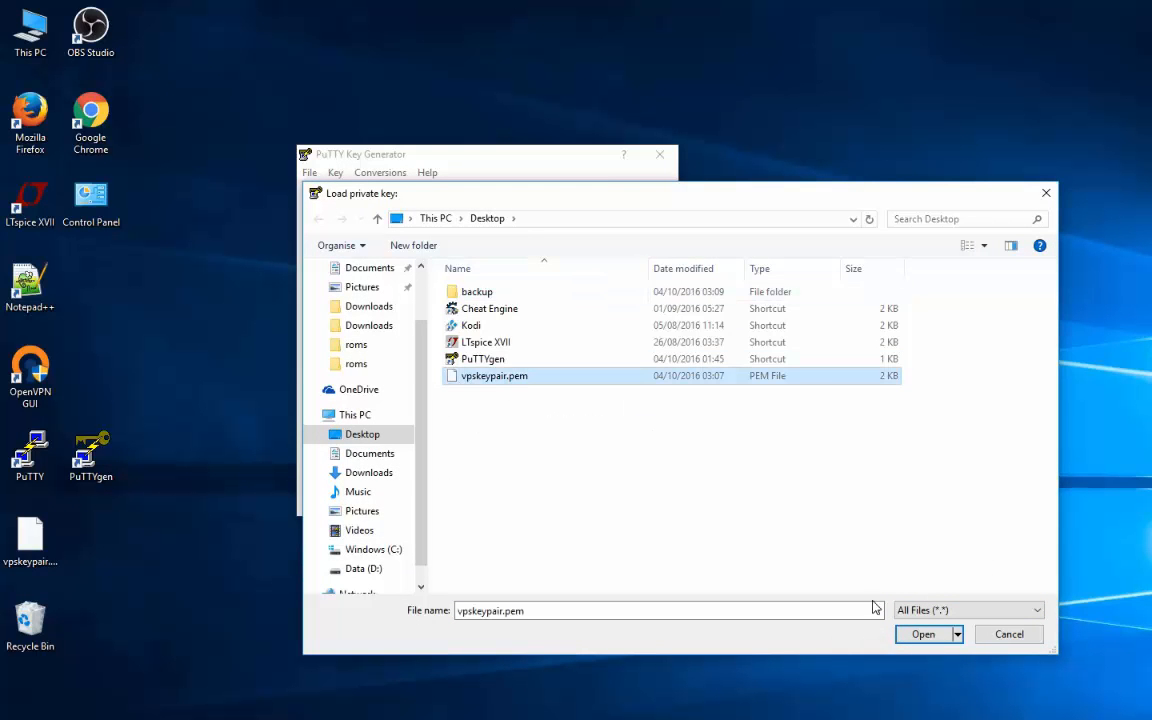
{"action": "left_click", "coordinate": [915, 634]}
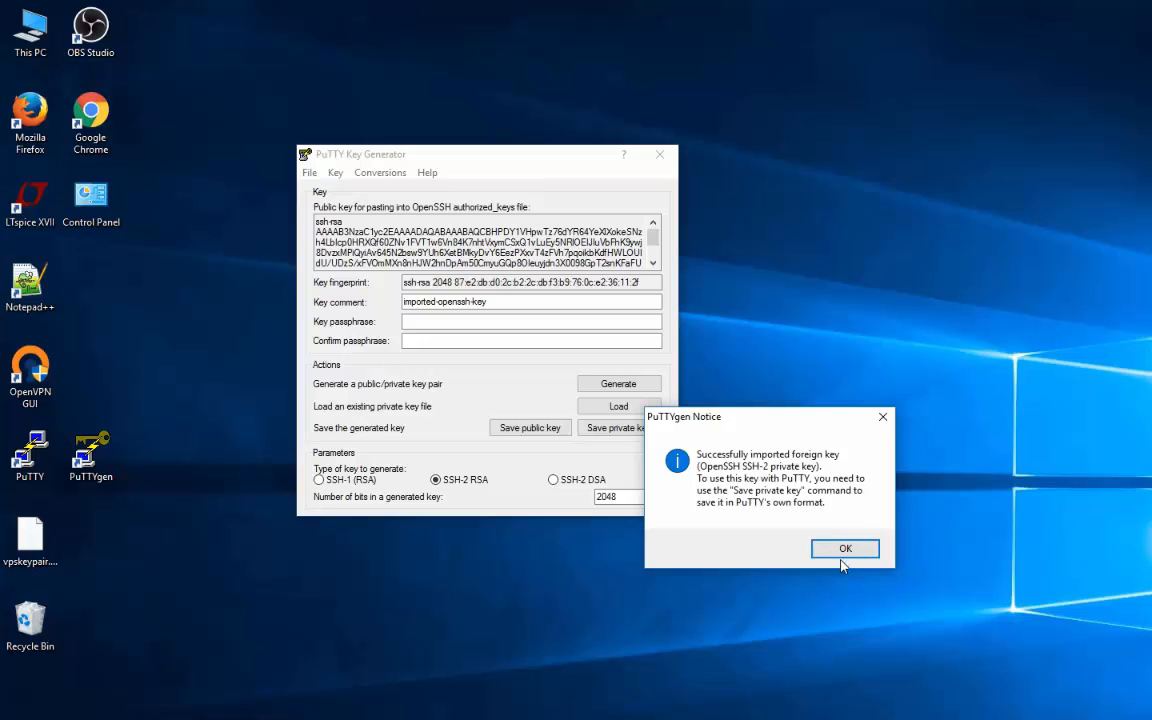
{"action": "key", "text": "Return"}
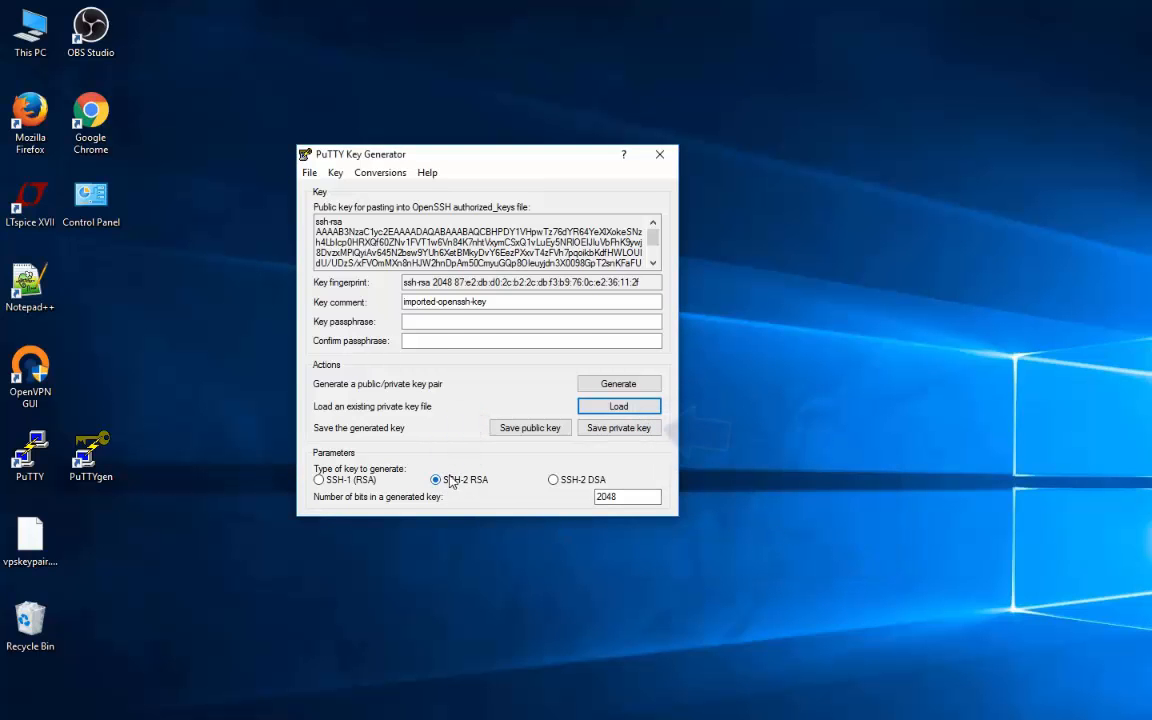
Save the private key without a passphrase as vpskeypair.ppk on the Desktop.
{"action": "left_click", "coordinate": [612, 428]}
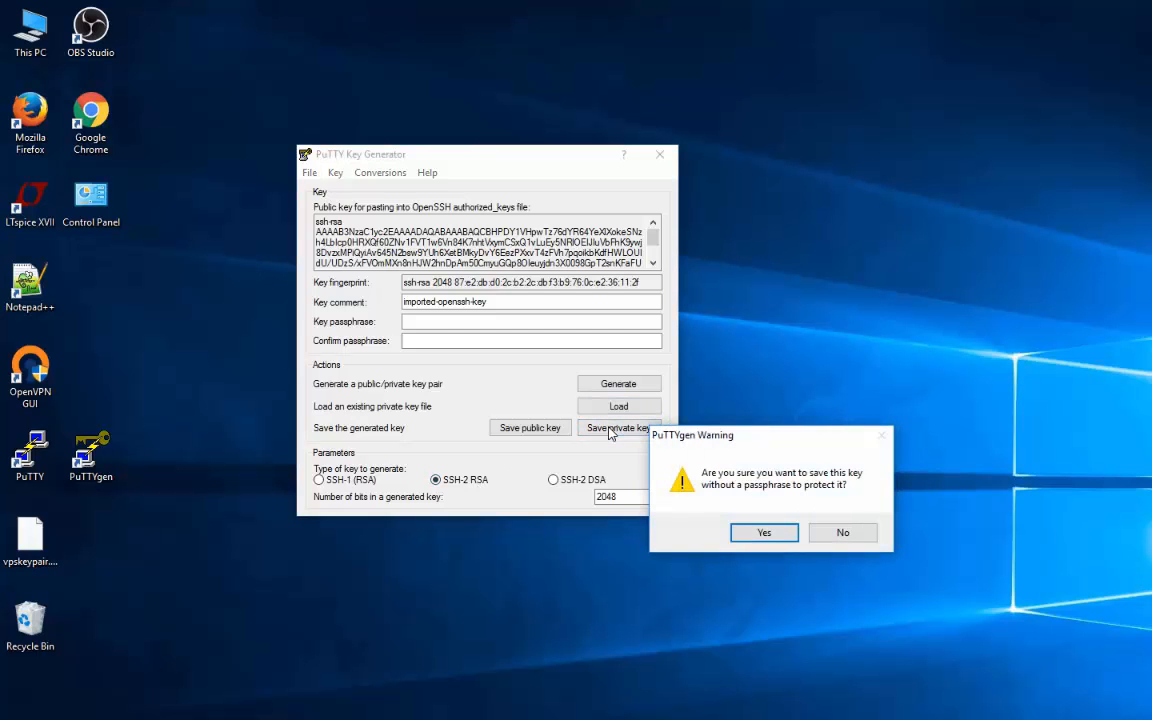
{"action": "left_click", "coordinate": [761, 535]}
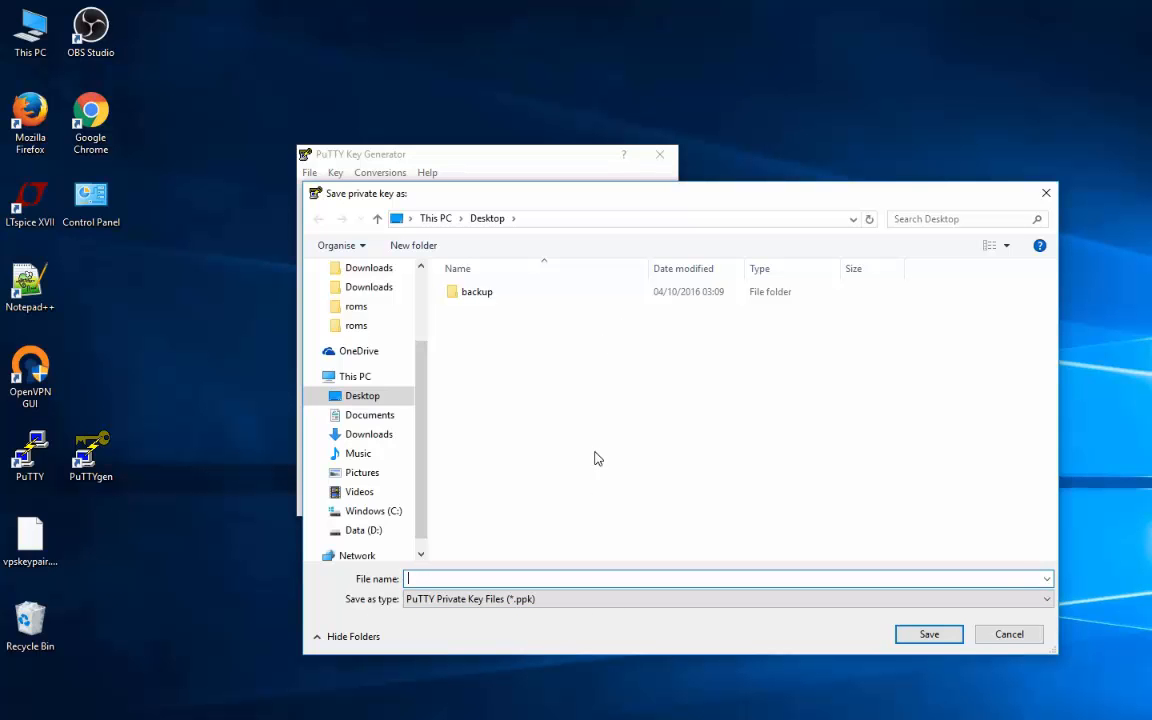
{"action": "type", "text": "vpskeypair"}
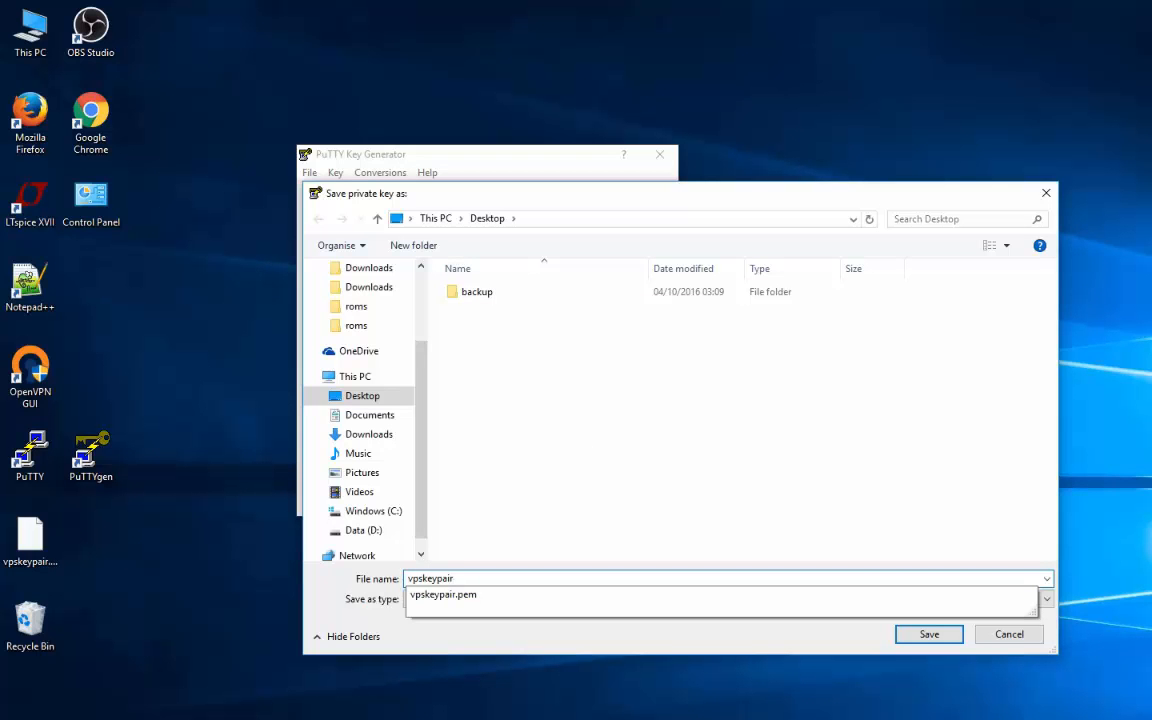
{"action": "type", "text": ".ppk"}
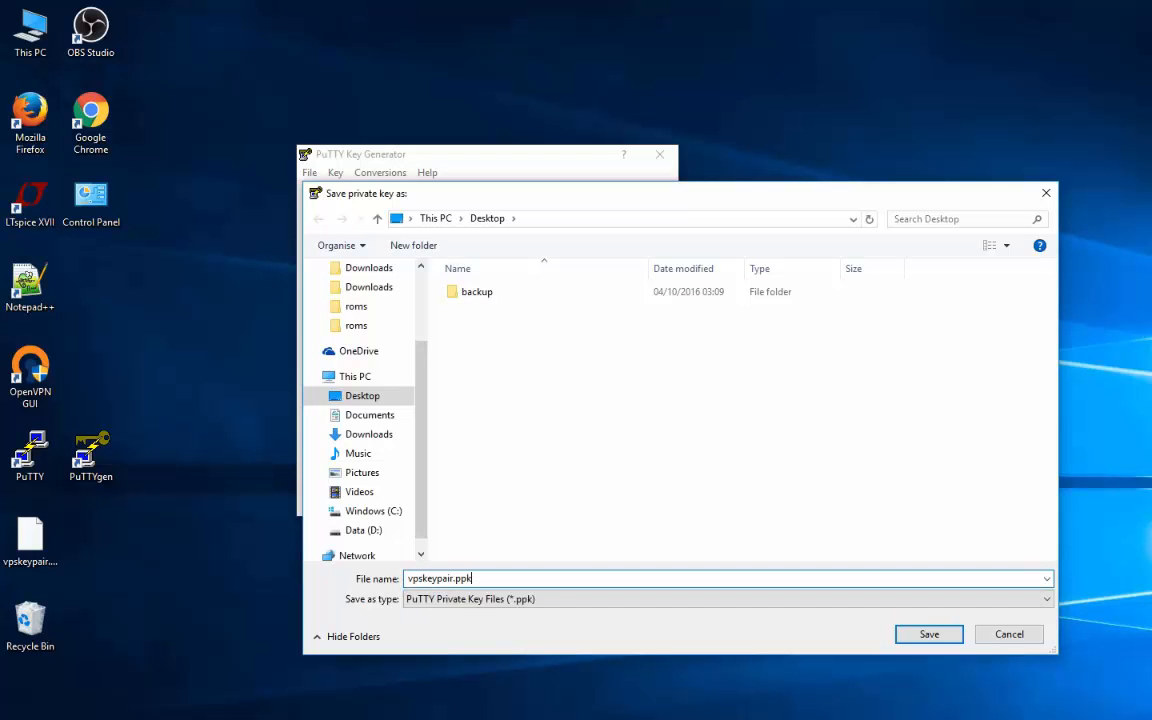
{"action": "left_click", "coordinate": [928, 634]}
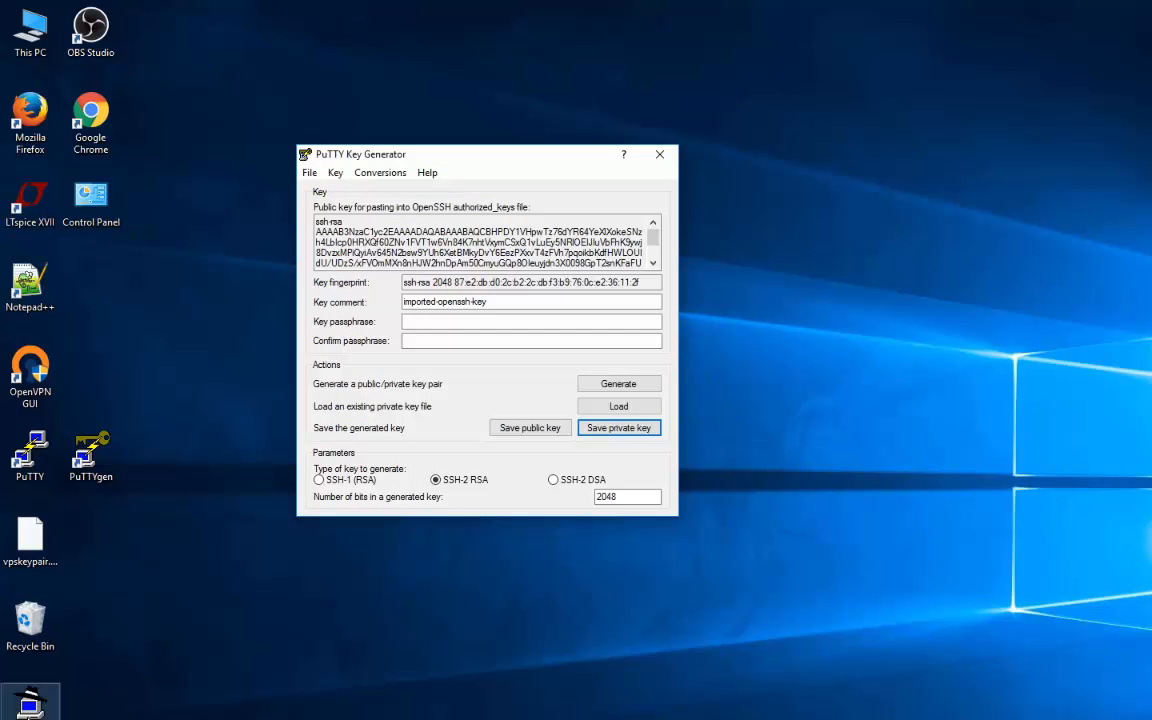
Move the vpskeypair.ppk icon beside the original key file on the desktop and close PuTTYgen.
{"action": "left_click_drag", "start_coordinate": [30, 705], "coordinate": [82, 565]}
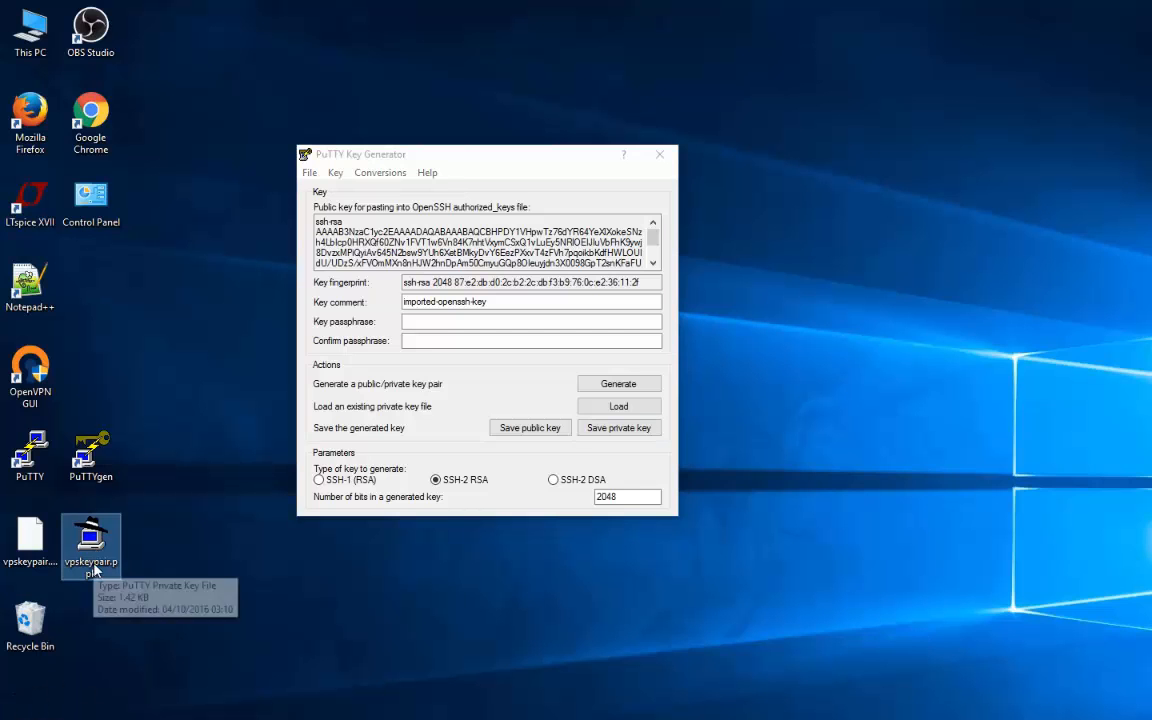
{"action": "left_click", "coordinate": [670, 156]}
{"action": "left_click", "coordinate": [660, 156]}
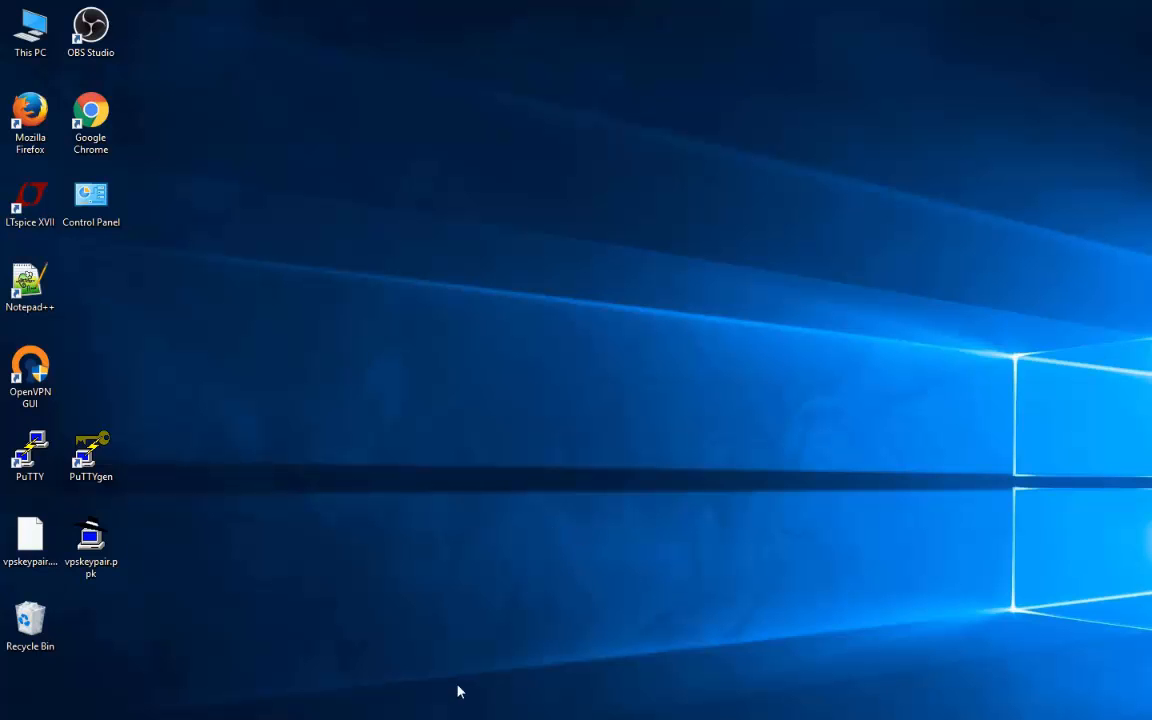
Switch to the browser, open the EC2 Instances list and check the running instance's public DNS and IP details.
{"action": "left_click", "coordinate": [595, 719]}
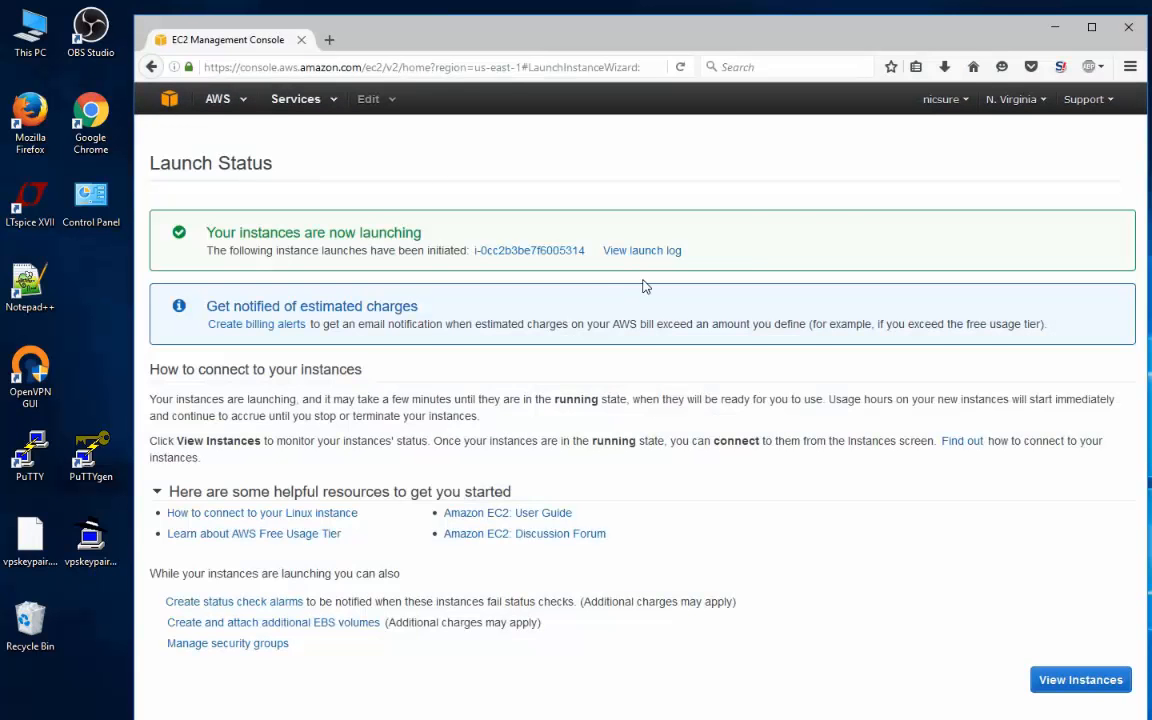
{"action": "left_click", "coordinate": [313, 104]}
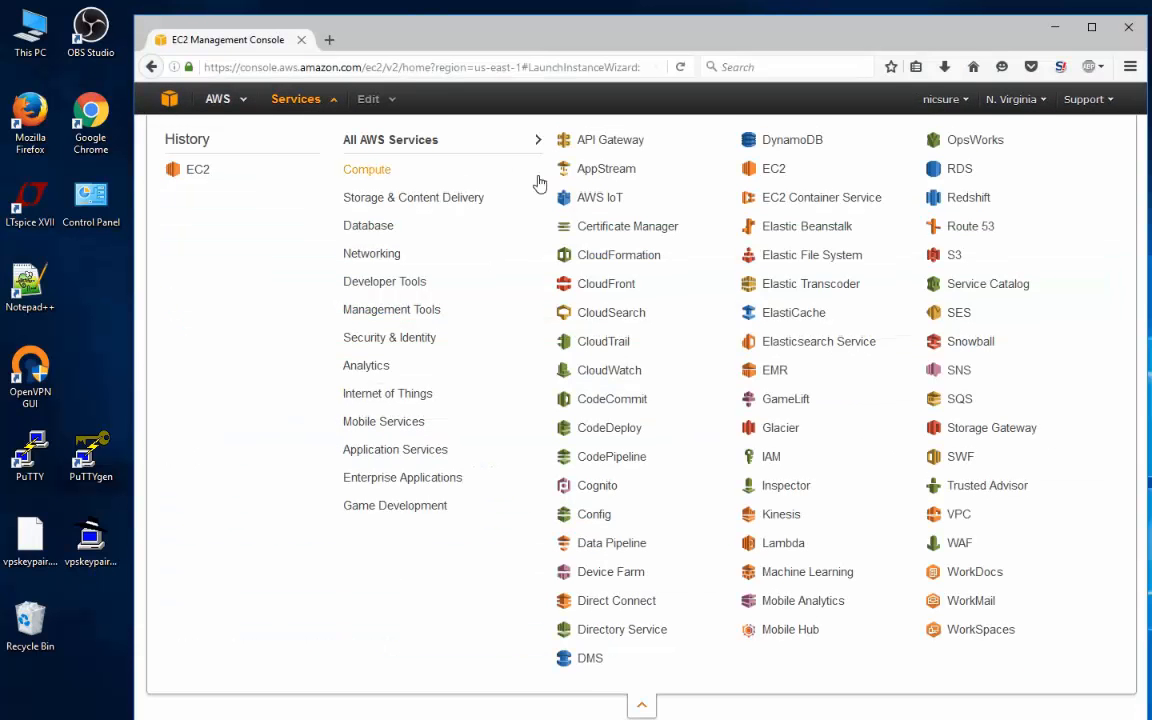
{"action": "left_click", "coordinate": [769, 176]}
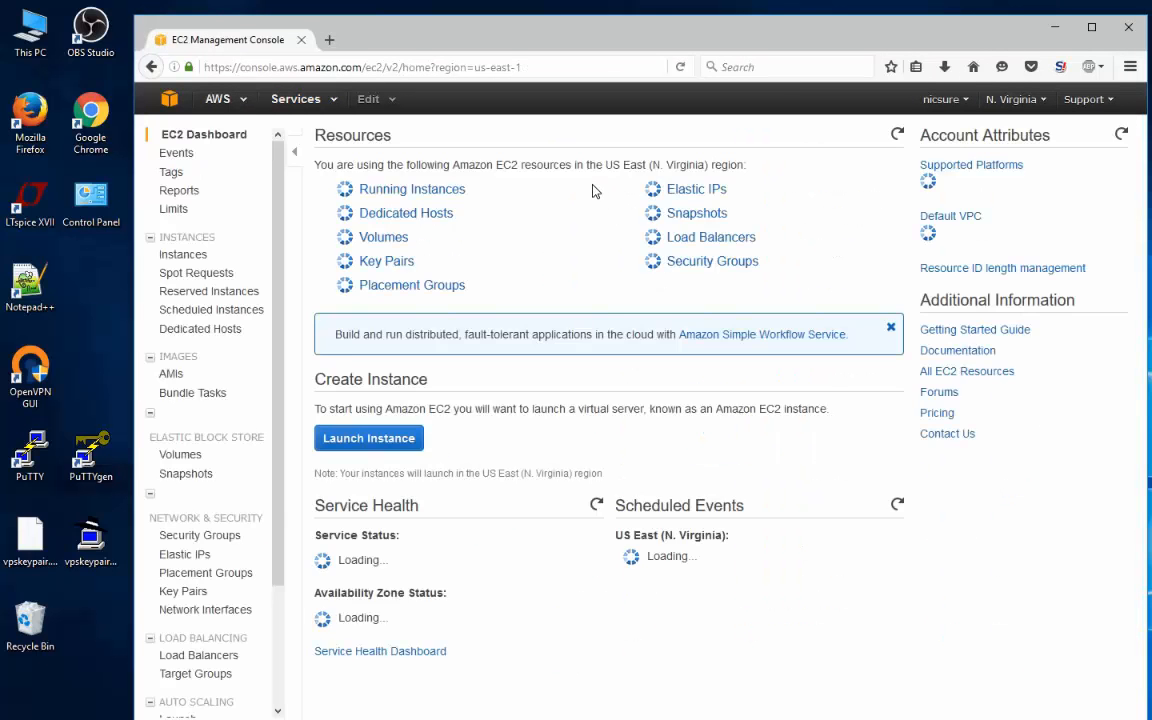
{"action": "left_click", "coordinate": [410, 262]}
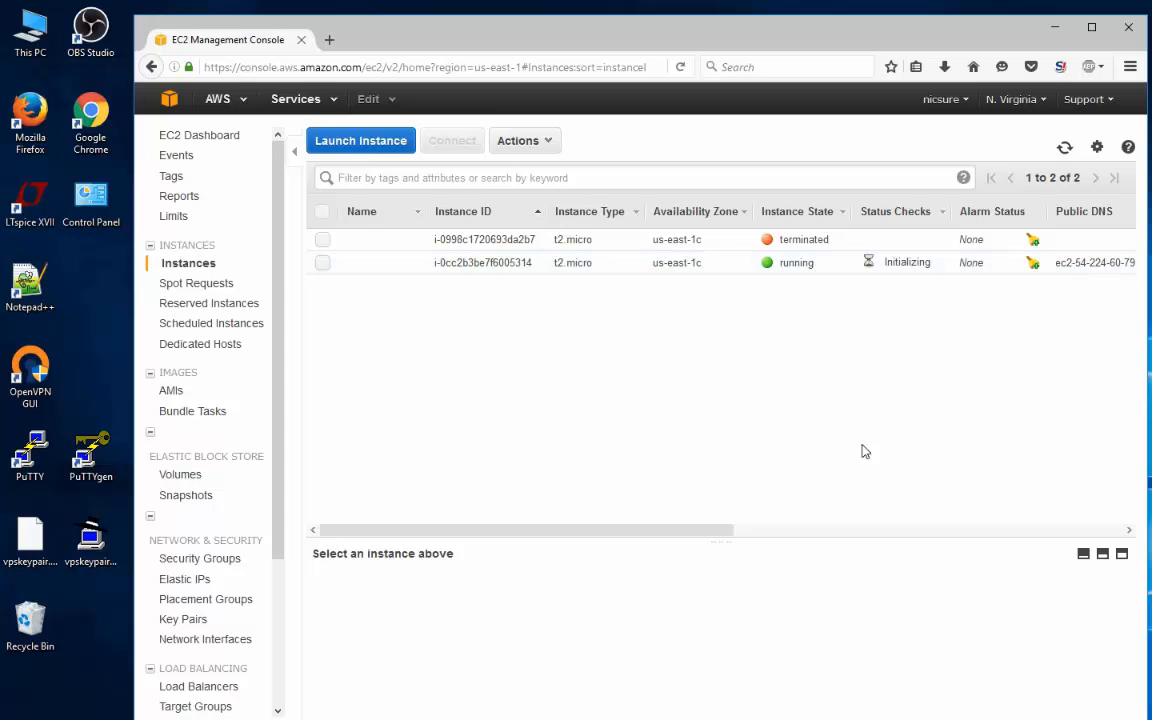
{"action": "left_click_drag", "start_coordinate": [694, 531], "coordinate": [920, 535]}
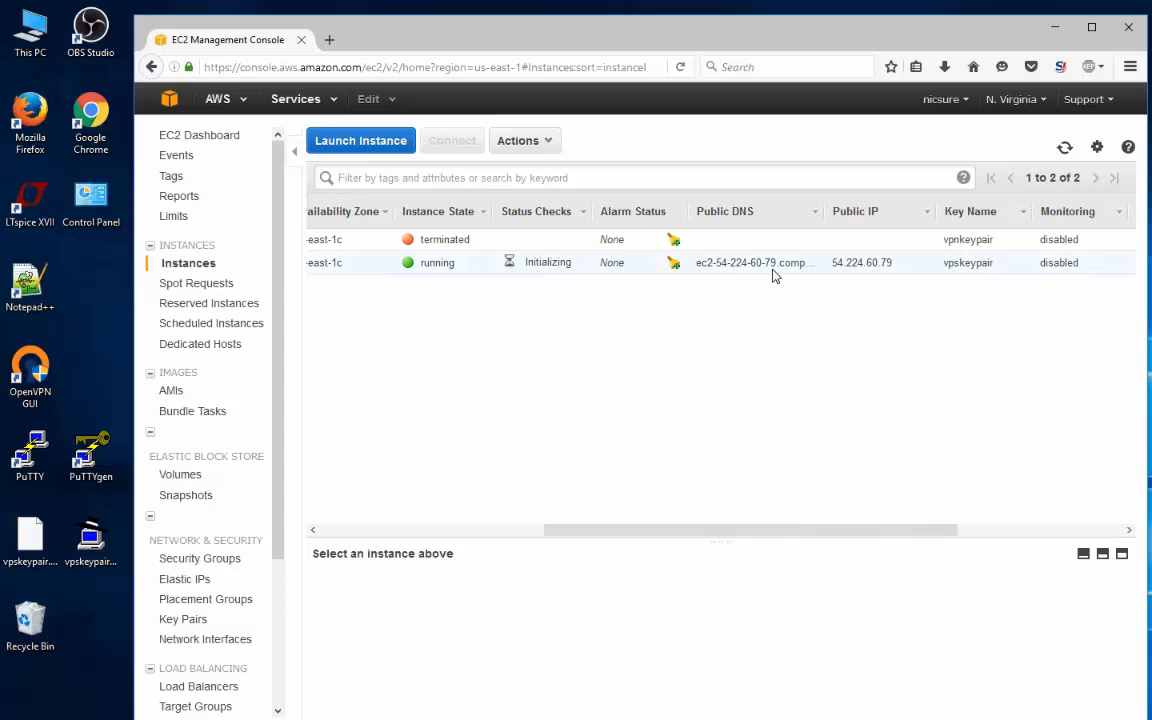
{"action": "left_click_drag", "start_coordinate": [818, 527], "coordinate": [483, 507]}
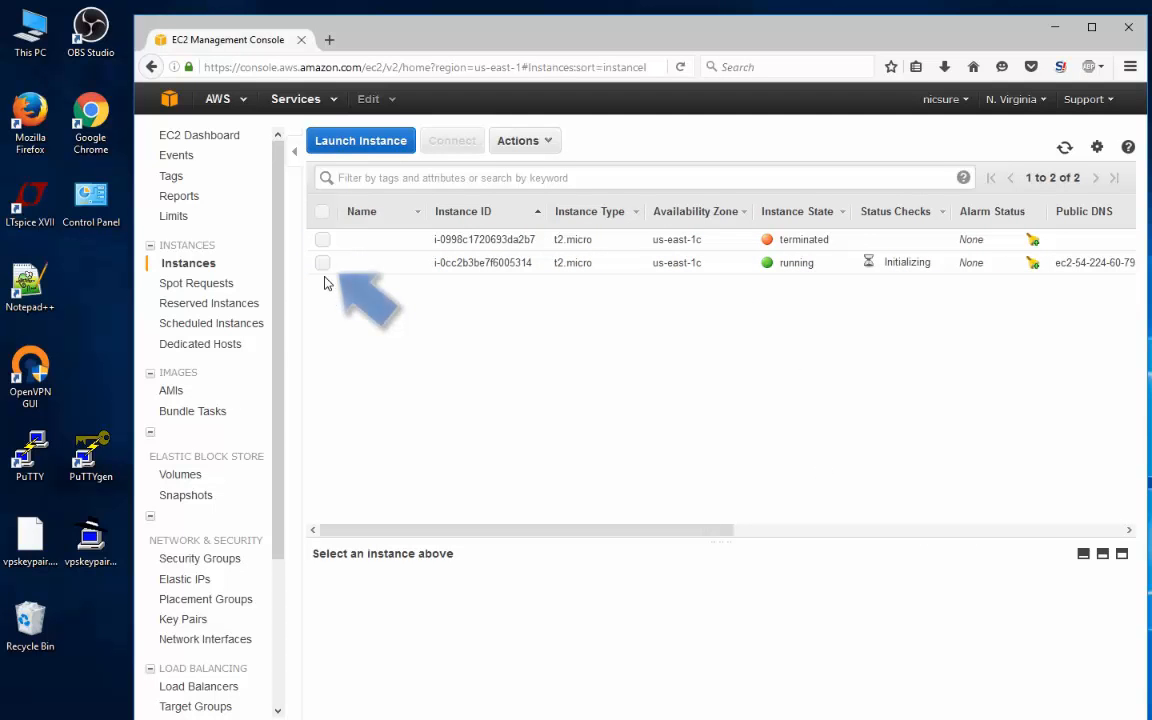
Copy the running instance's public DNS from its connection instructions, then dismiss the instructions.
{"action": "left_click", "coordinate": [350, 264]}
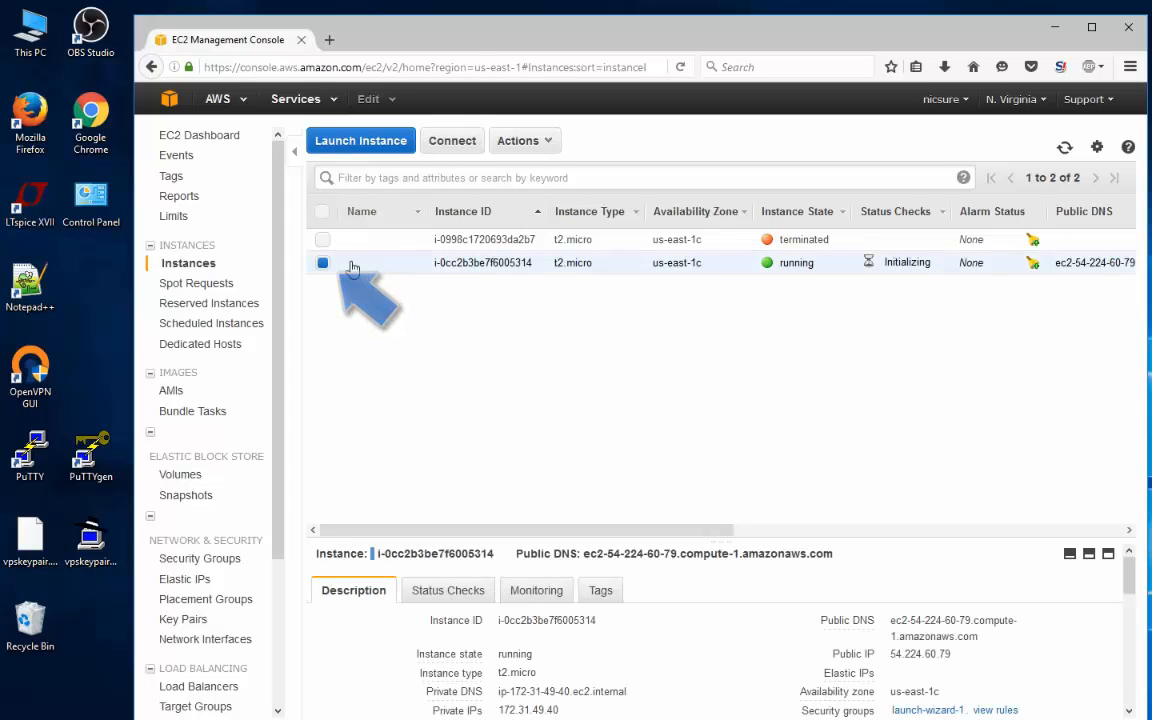
{"action": "left_click", "coordinate": [449, 142]}
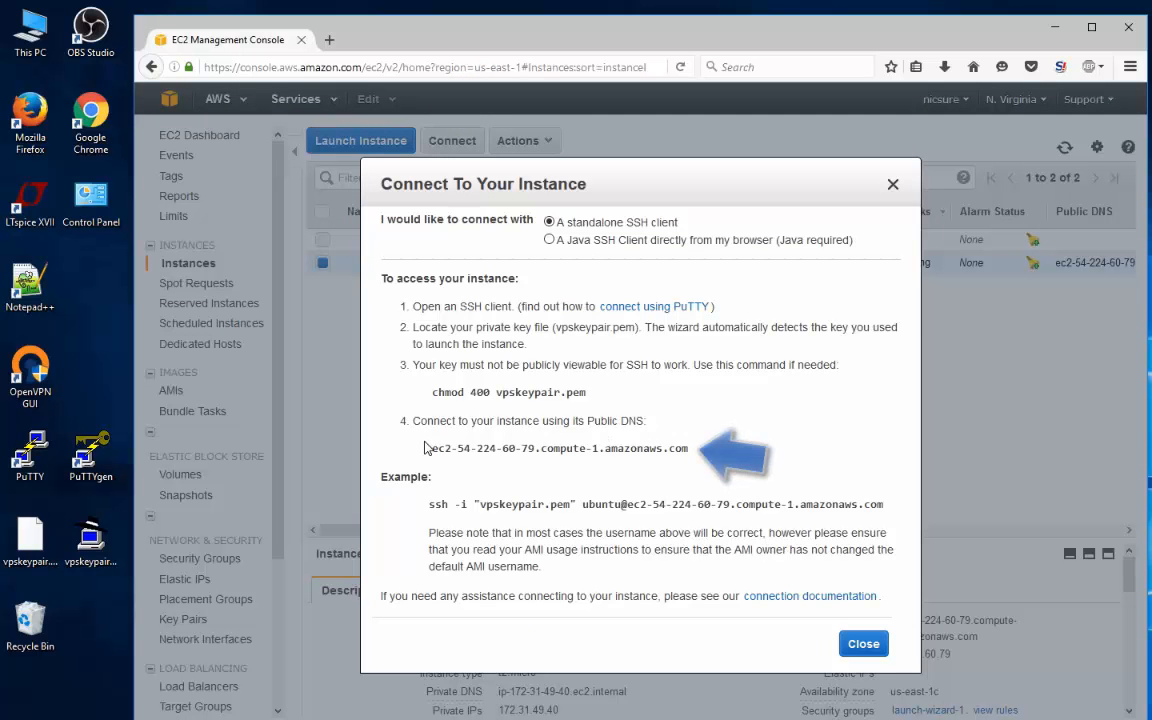
{"action": "left_click_drag", "start_coordinate": [425, 447], "coordinate": [687, 452]}
{"action": "right_click", "coordinate": [685, 448]}
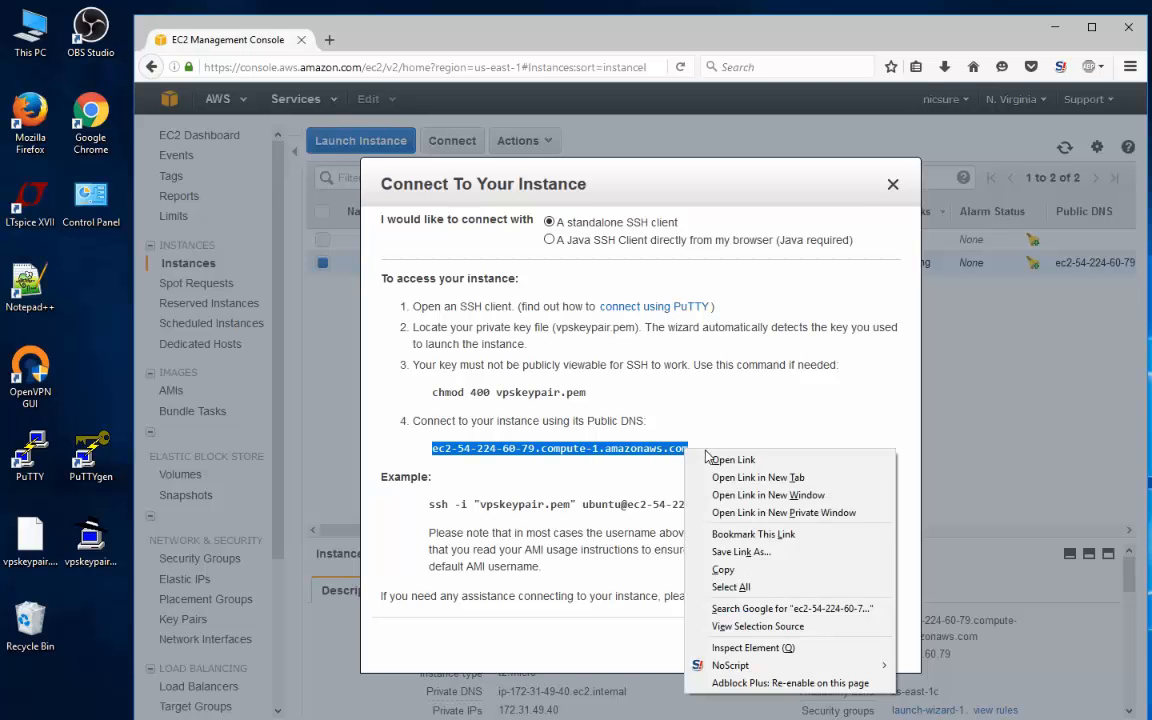
{"action": "left_click", "coordinate": [728, 567]}
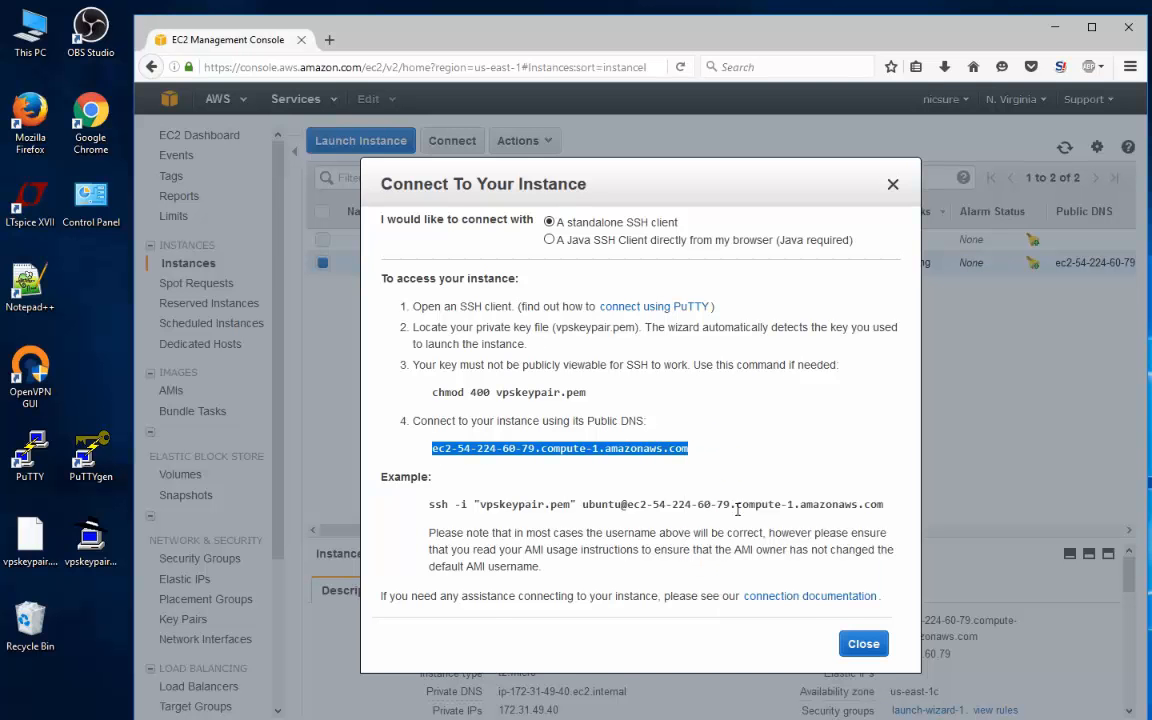
{"action": "left_click", "coordinate": [863, 646]}
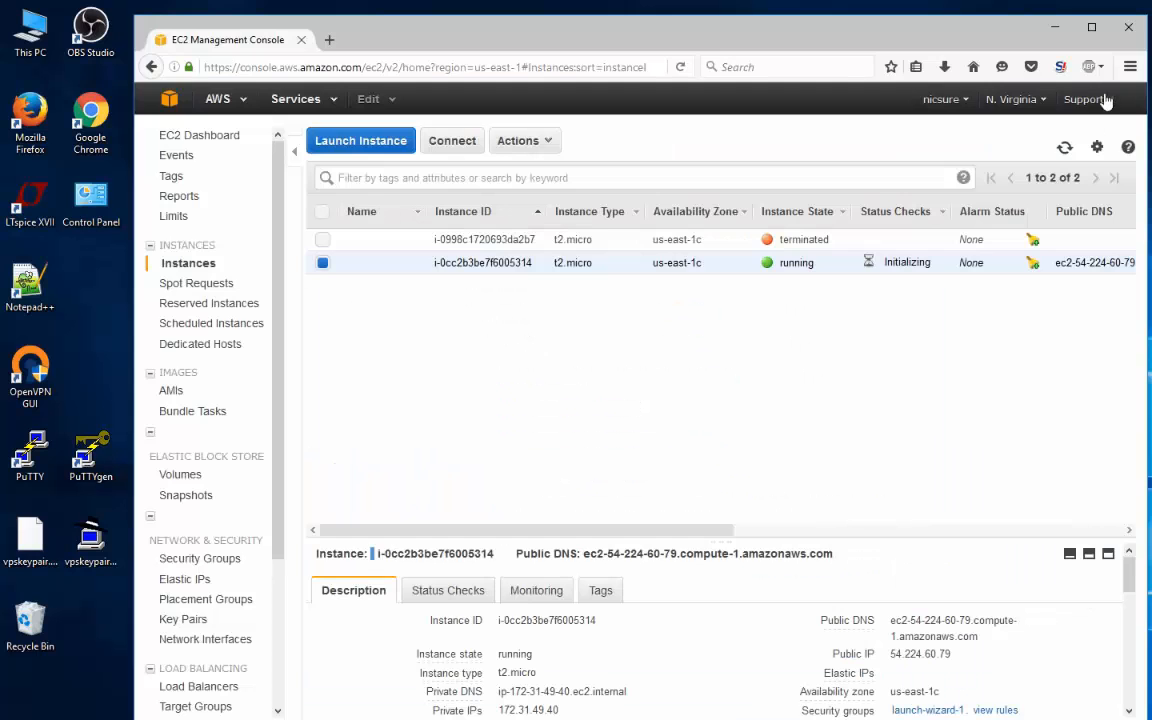
{"action": "left_click", "coordinate": [1055, 28]}
{"action": "double_click", "coordinate": [28, 455]}
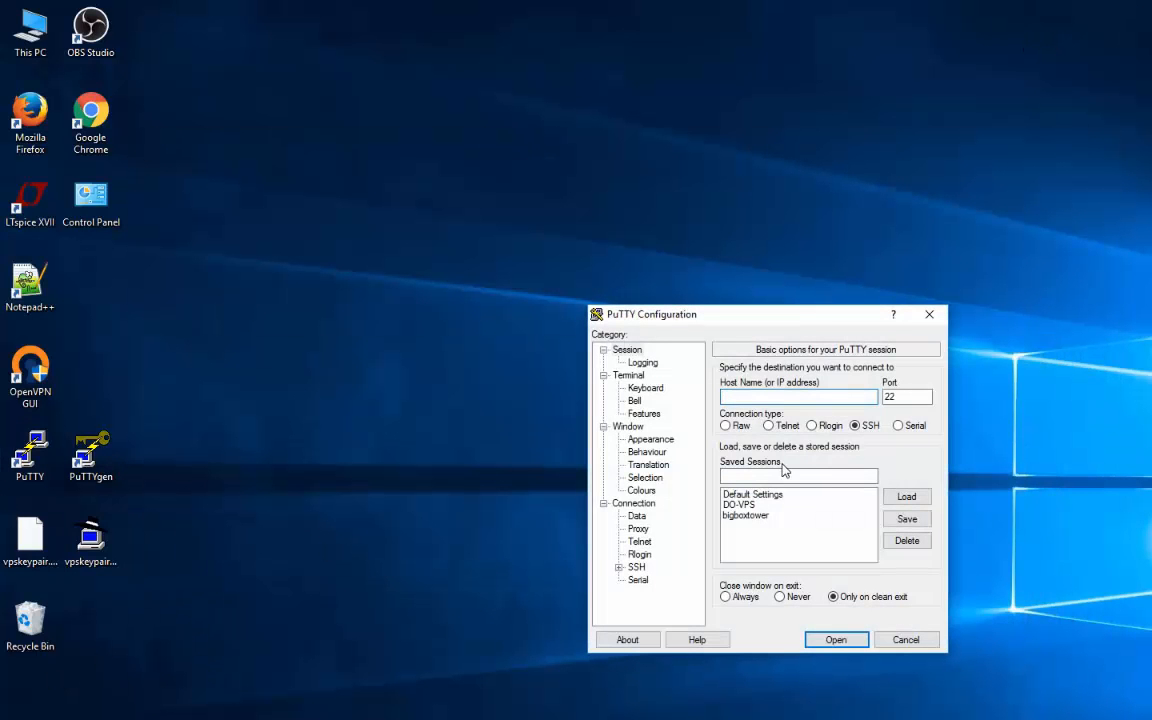
{"action": "type", "text": "ubuntu@"}
{"action": "right_click", "coordinate": [794, 397]}
{"action": "left_click", "coordinate": [860, 470]}
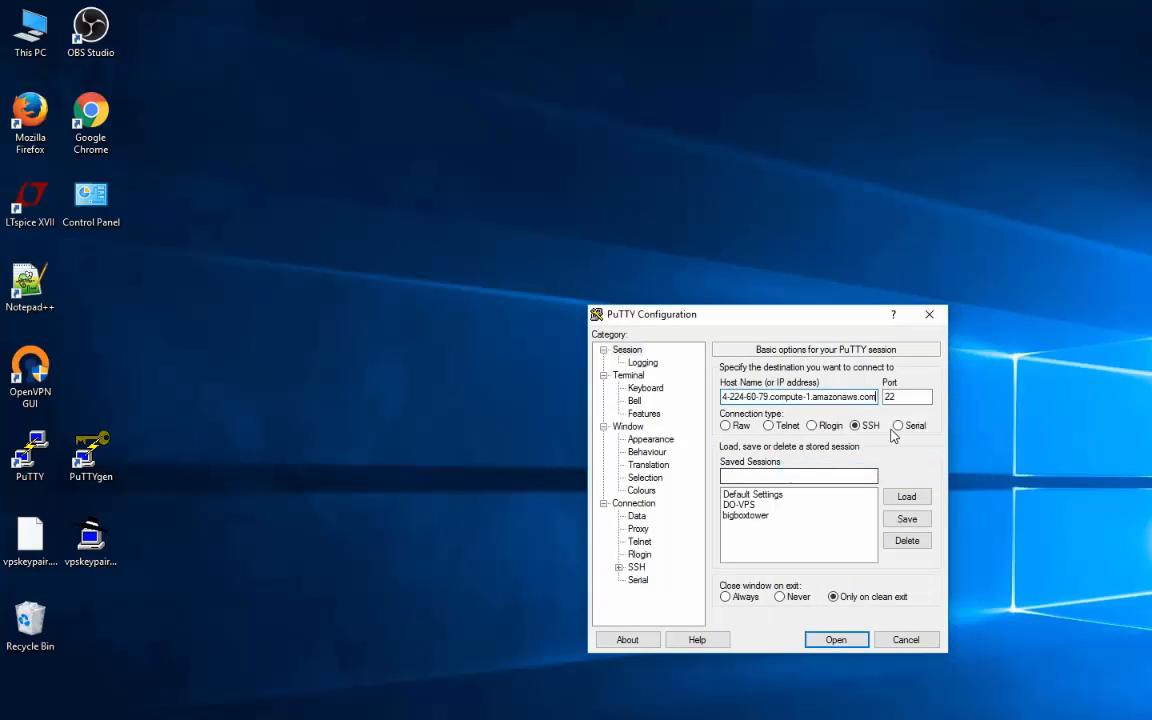
{"action": "left_click_drag", "start_coordinate": [860, 400], "coordinate": [650, 362]}
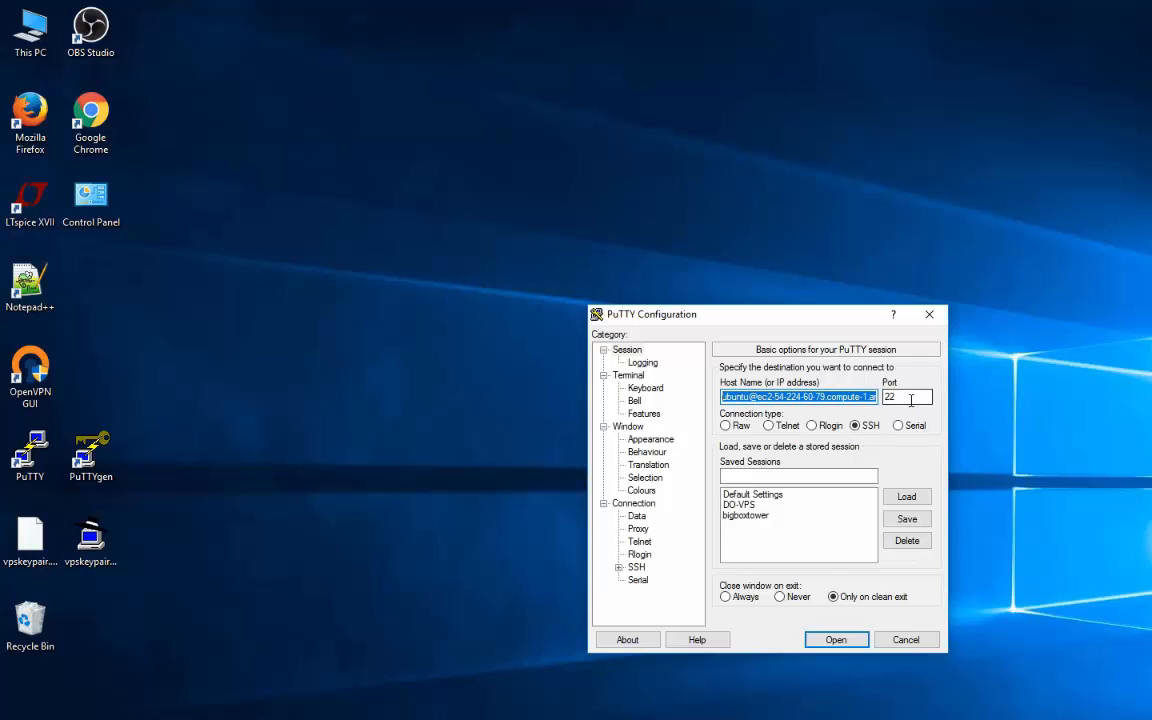
Set vpskeypair.ppk from the Desktop as the private key file for SSH authentication.
{"action": "left_click", "coordinate": [636, 567]}
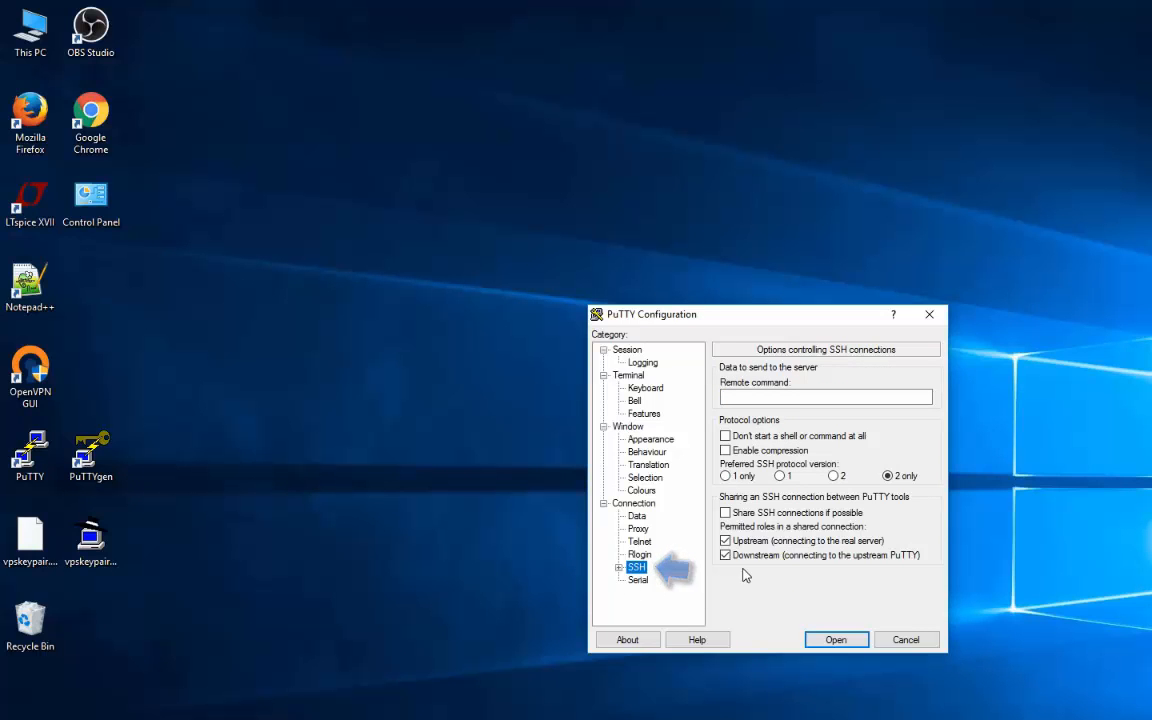
{"action": "left_click", "coordinate": [619, 567]}
{"action": "left_click", "coordinate": [652, 555]}
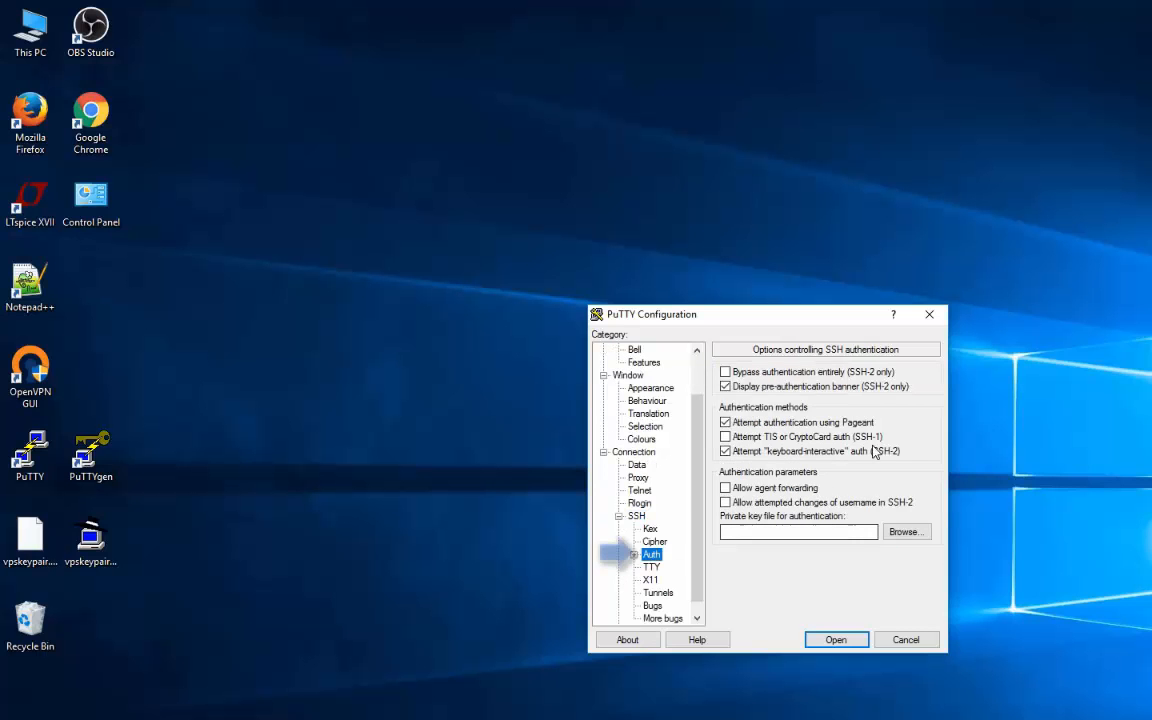
{"action": "left_click", "coordinate": [904, 531]}
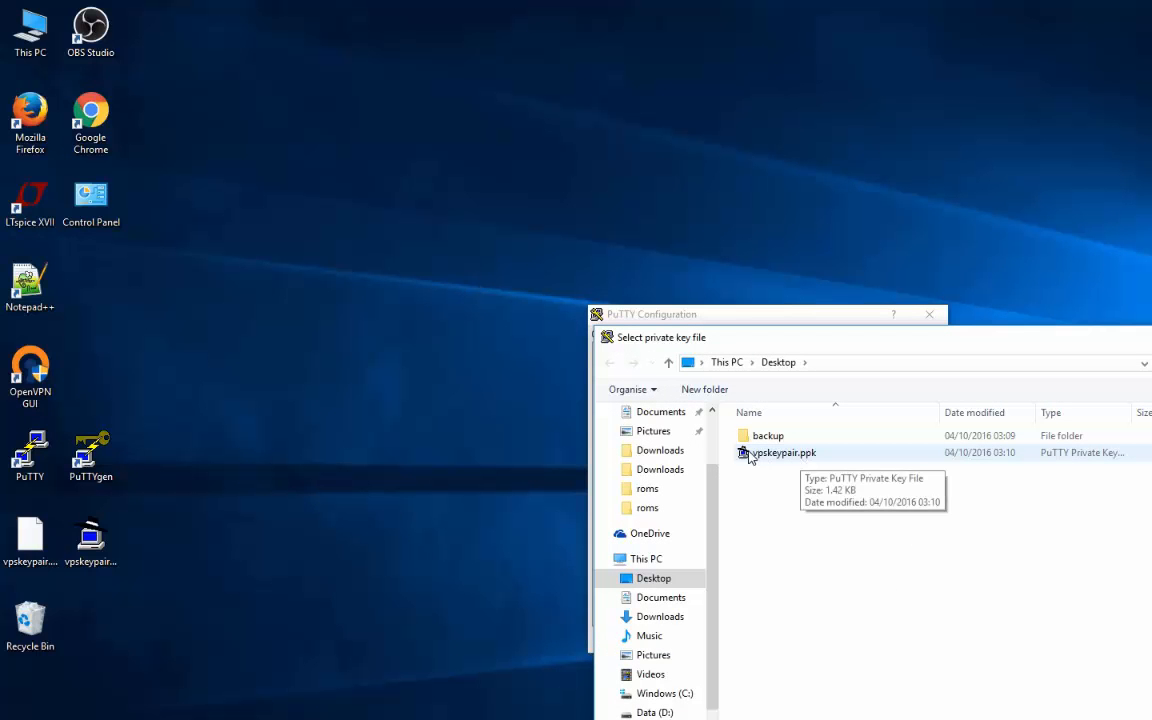
{"action": "left_click_drag", "start_coordinate": [802, 336], "coordinate": [579, 221]}
{"action": "double_click", "coordinate": [549, 331]}
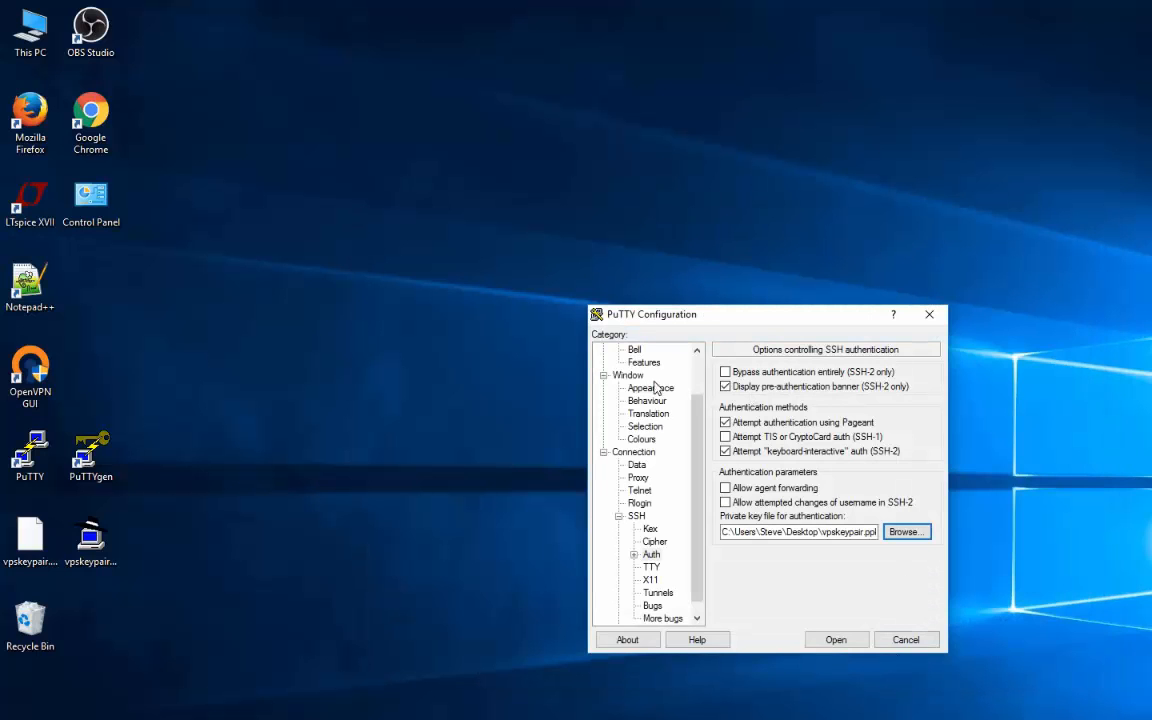
Save the PuTTY session settings under the name AmazonEC2.
{"action": "scroll", "coordinate": [630, 365], "scroll_direction": "up", "scroll_amount": 2}
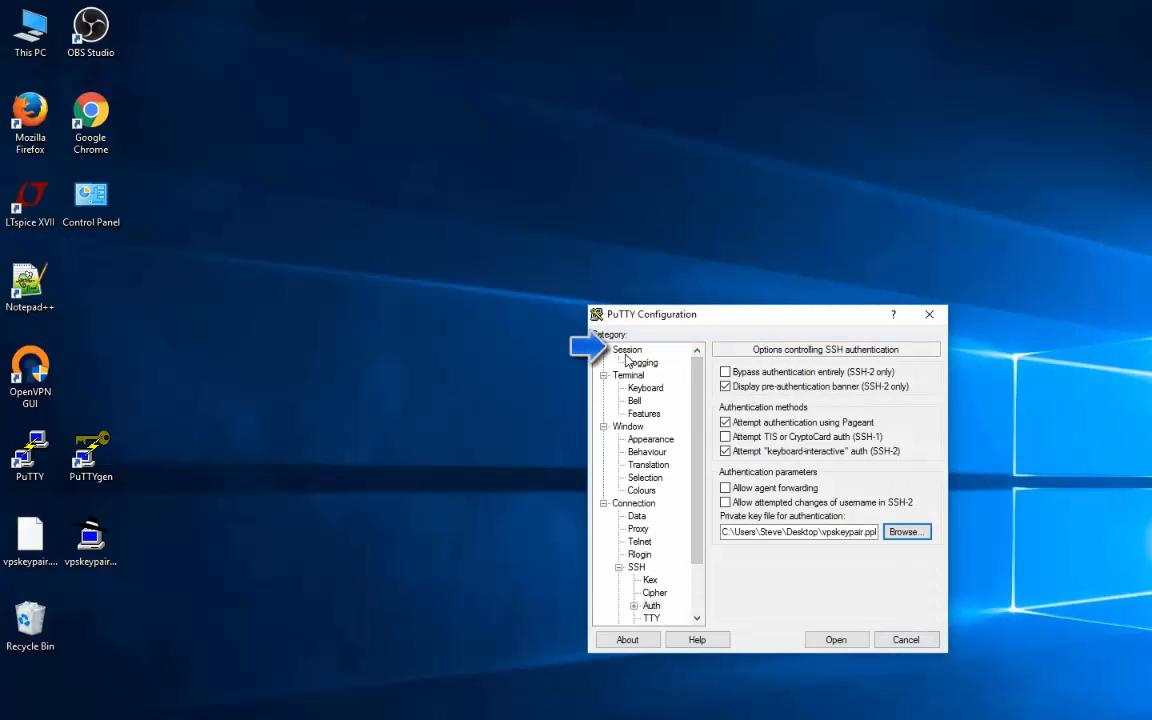
{"action": "left_click", "coordinate": [627, 350]}
{"action": "left_click", "coordinate": [791, 476]}
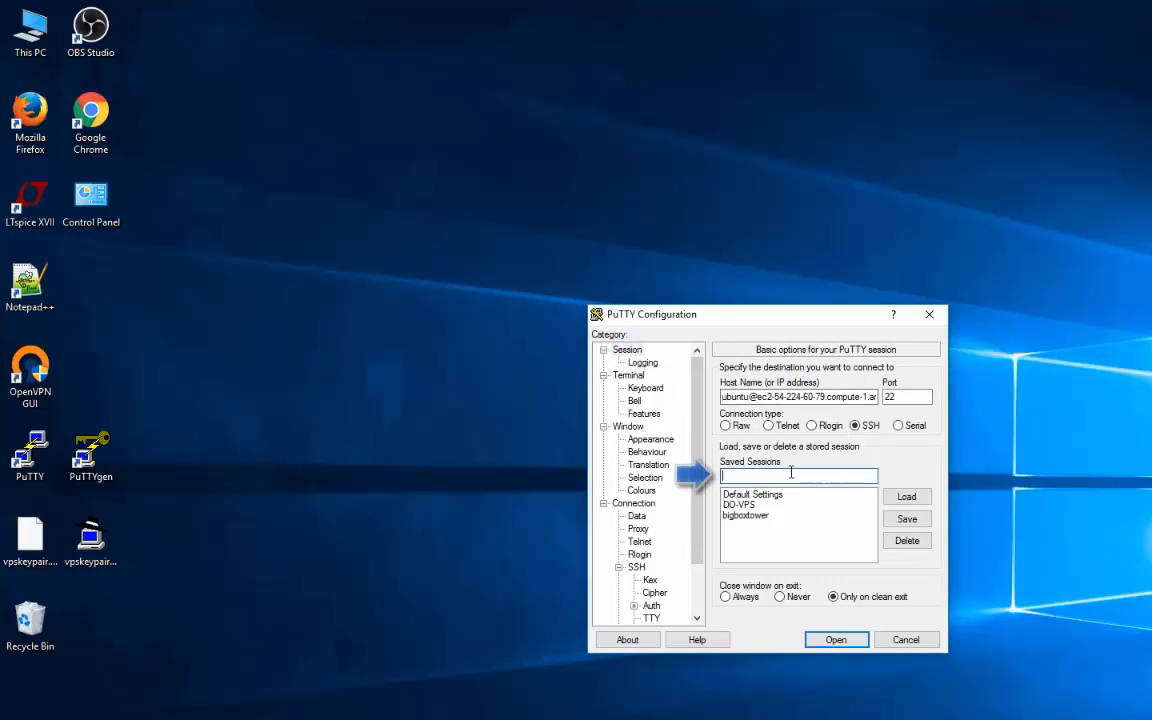
{"action": "type", "text": "AmazonEC2"}
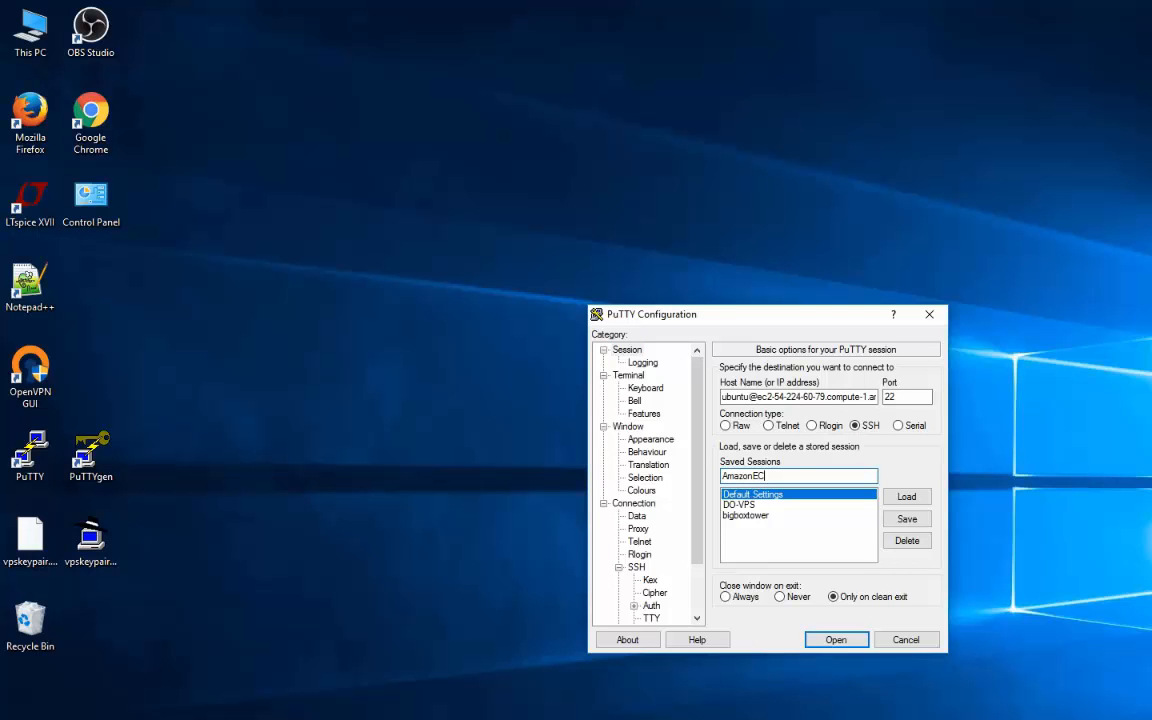
{"action": "left_click", "coordinate": [910, 520]}
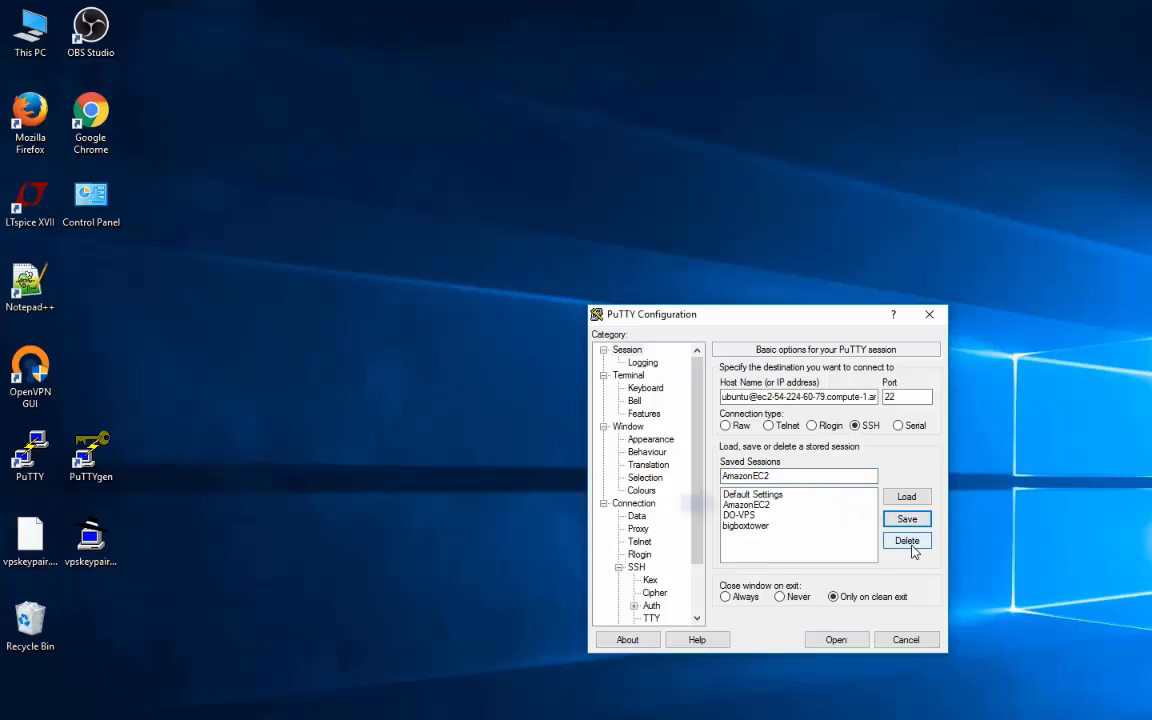
Connect with the saved AmazonEC2 session and accept the server's host key as trusted.
{"action": "left_click", "coordinate": [750, 507]}
{"action": "double_click", "coordinate": [750, 507]}
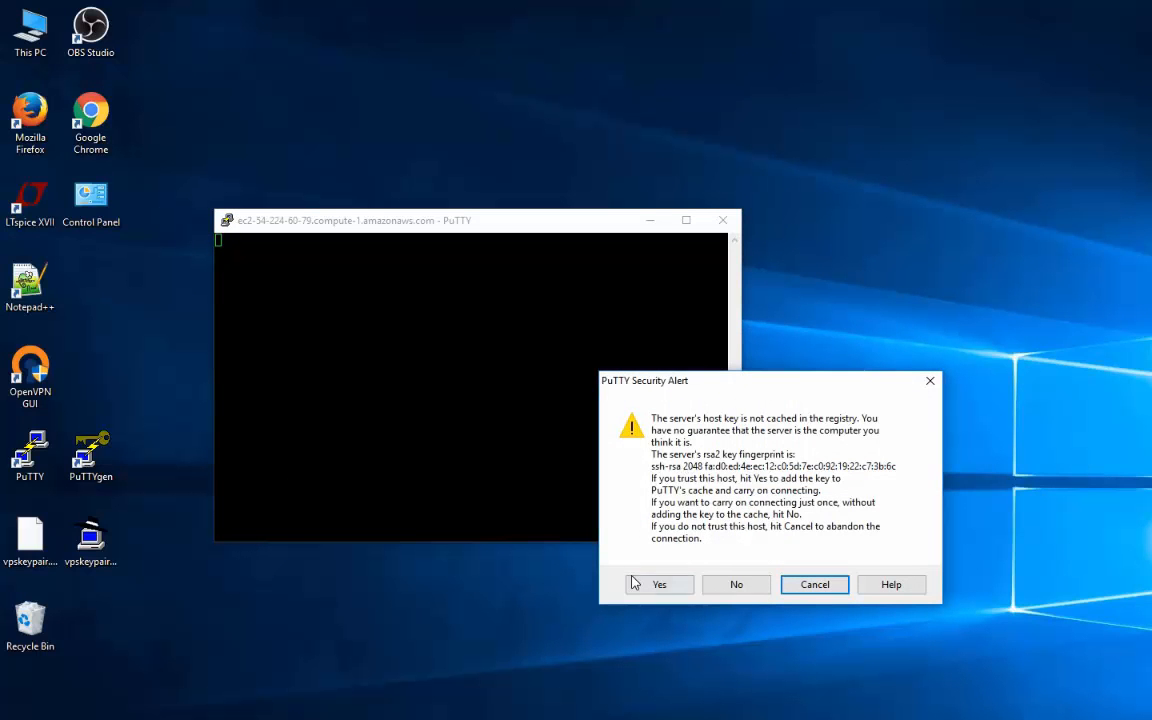
{"action": "left_click_drag", "start_coordinate": [781, 386], "coordinate": [683, 308]}
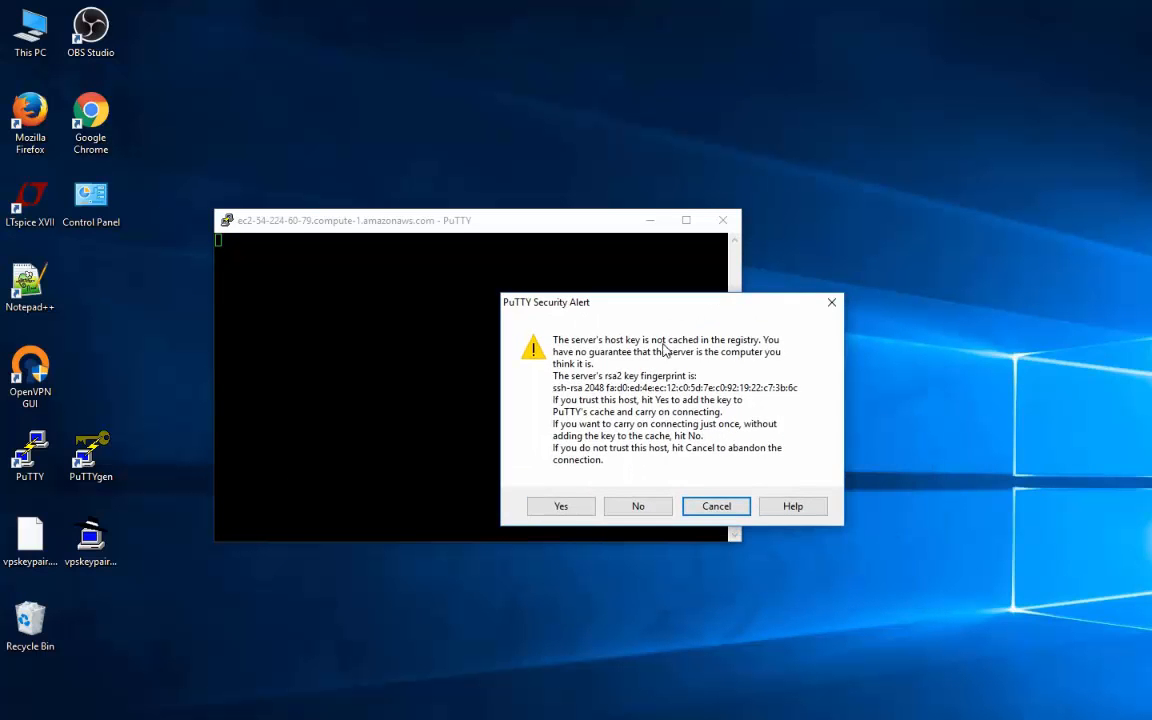
{"action": "left_click", "coordinate": [561, 507]}
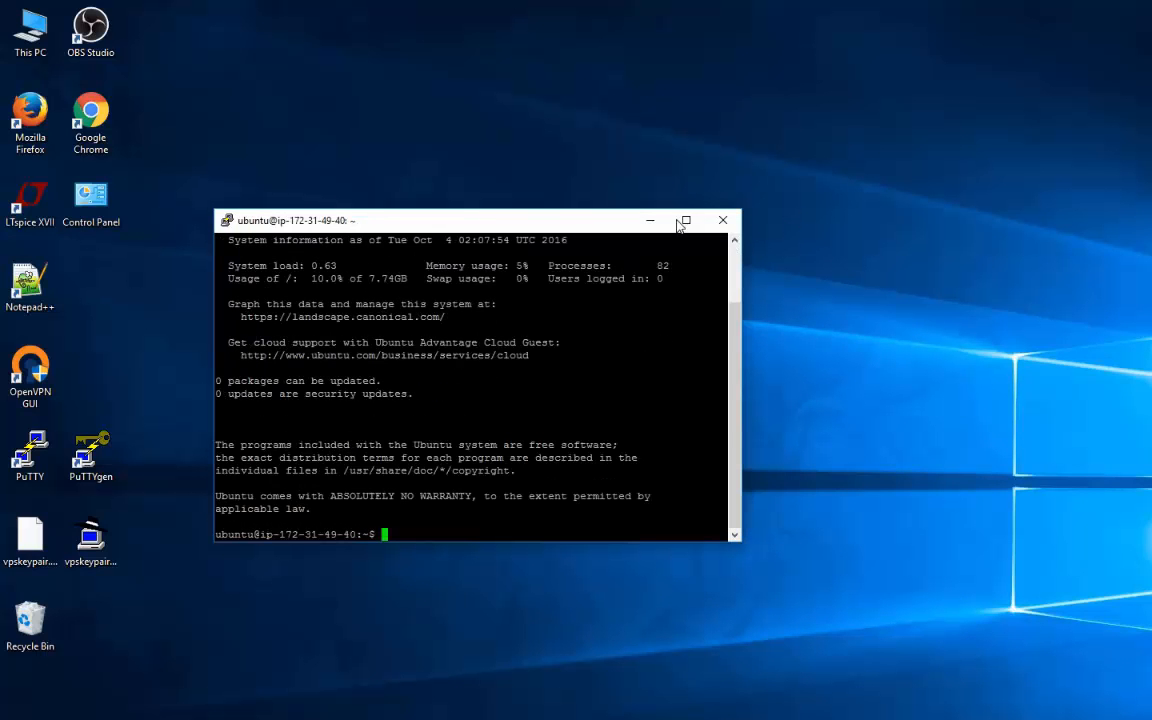
Close the SSH session, restart PuTTY, and reconnect to the server with the saved AmazonEC2 session.
{"action": "left_click", "coordinate": [727, 221]}
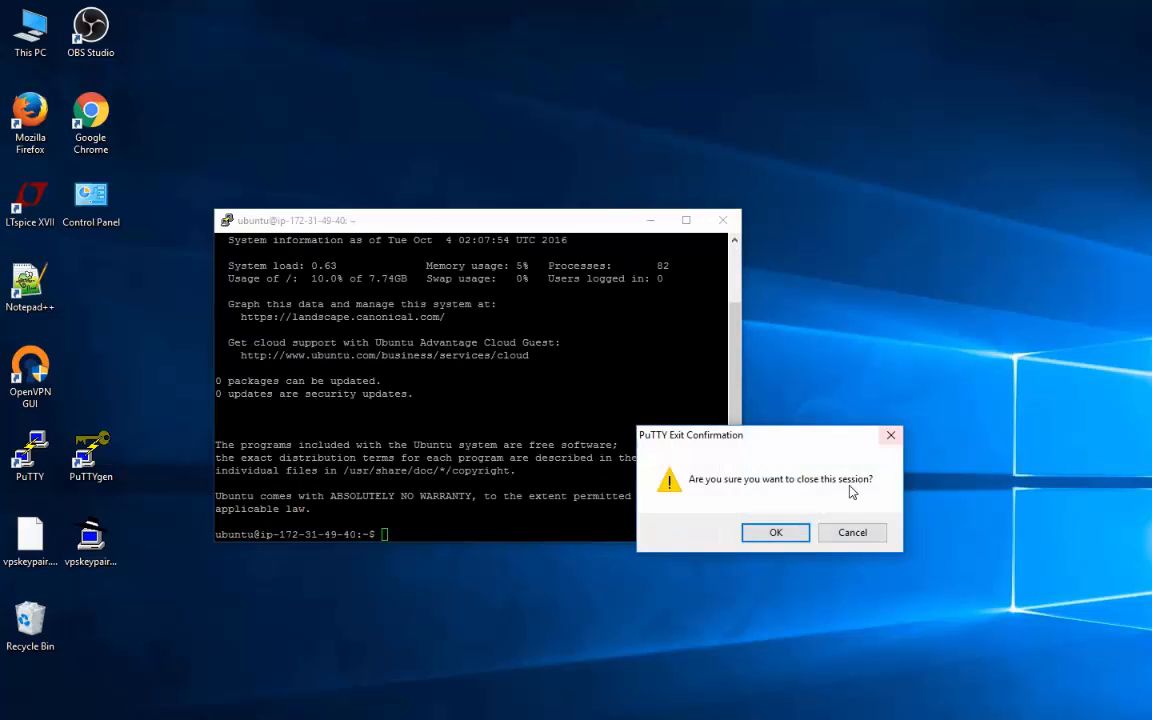
{"action": "left_click", "coordinate": [766, 532]}
{"action": "double_click", "coordinate": [30, 452]}
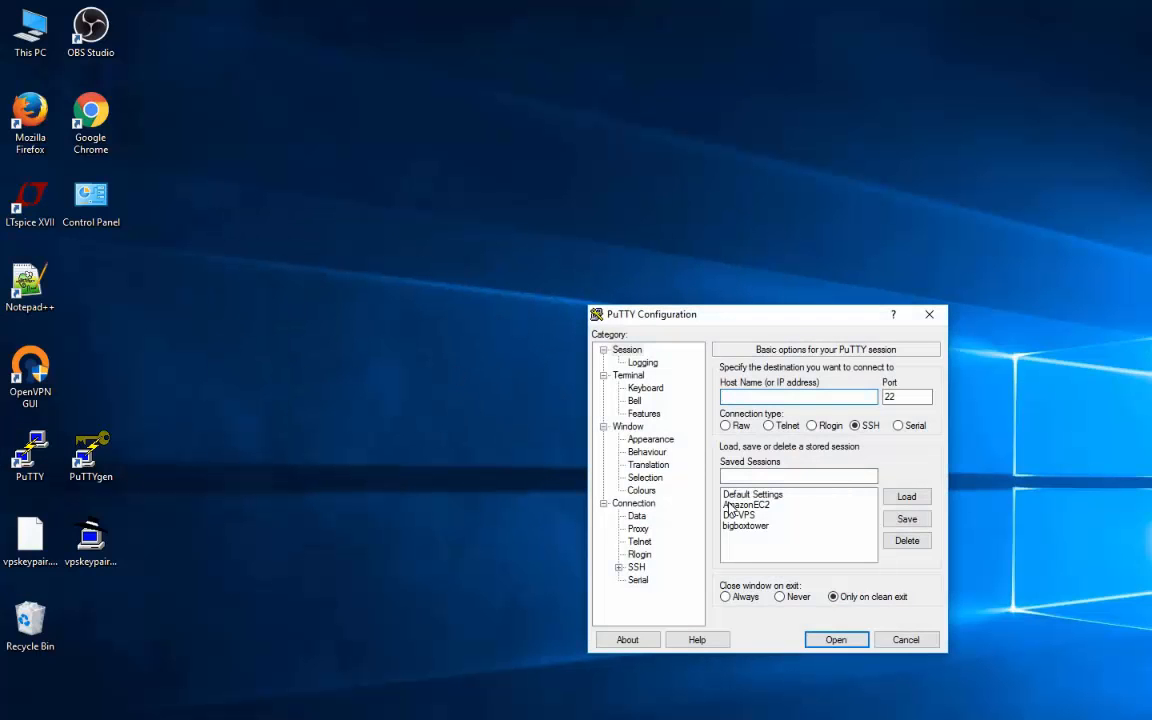
{"action": "left_click_drag", "start_coordinate": [667, 323], "coordinate": [405, 197]}
{"action": "double_click", "coordinate": [489, 380]}
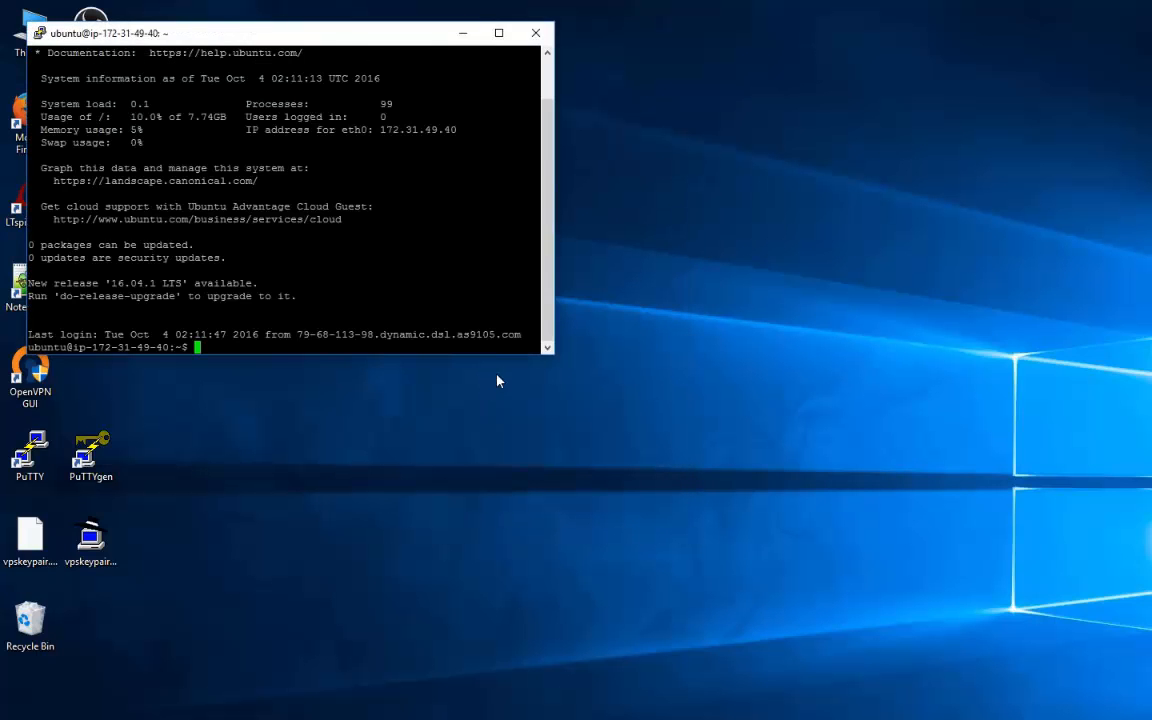
{"action": "left_click_drag", "start_coordinate": [318, 47], "coordinate": [527, 215]}
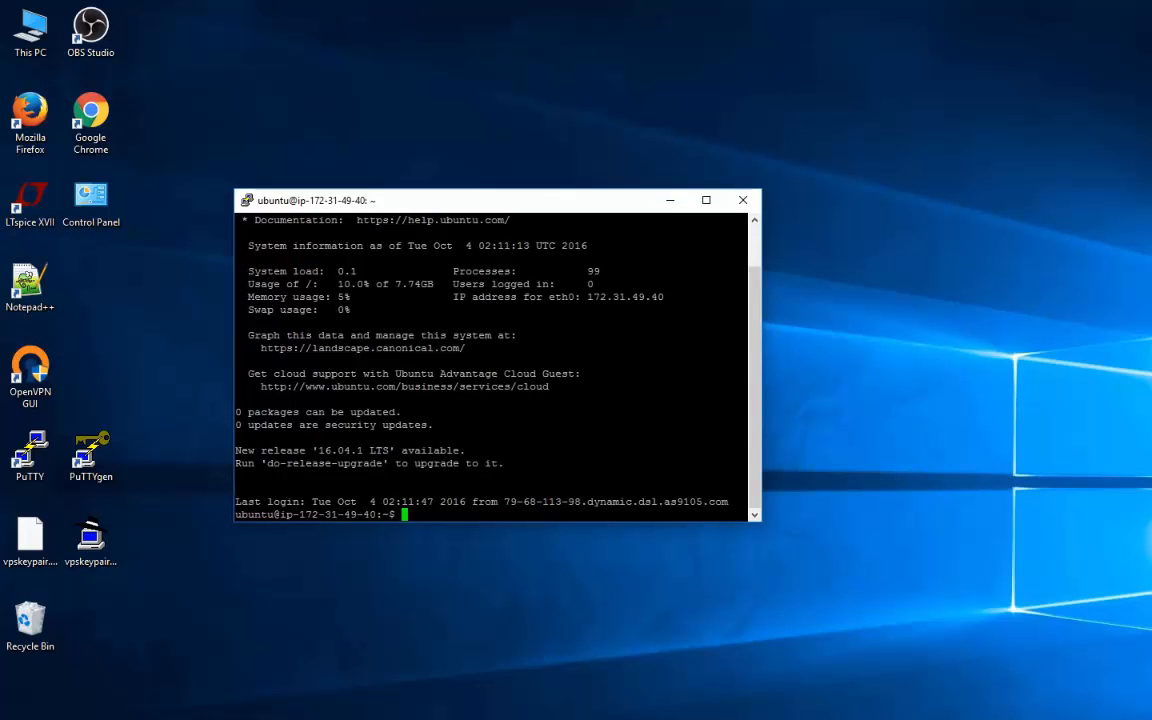
Refresh the server's package lists with sudo apt-get update.
{"action": "left_click_drag", "start_coordinate": [516, 335], "coordinate": [556, 336]}
{"action": "left_click", "coordinate": [556, 336]}
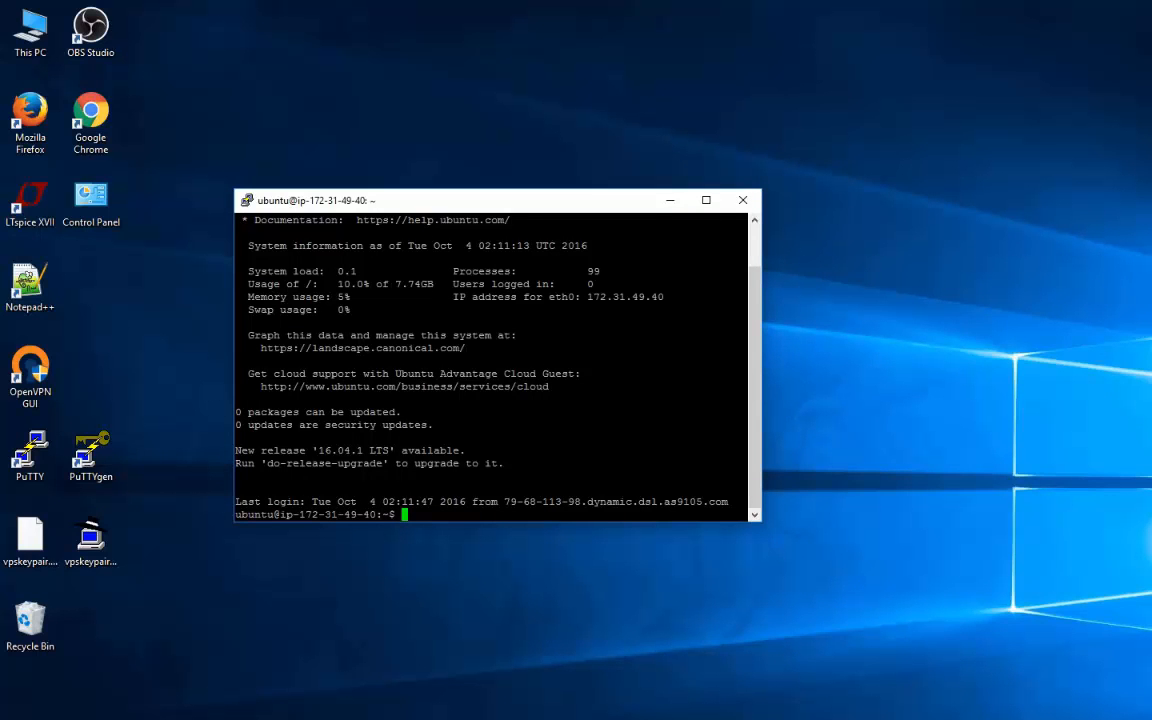
{"action": "type", "text": "sudo"}
{"action": "type", "text": "apt-get update"}
{"action": "key", "text": "Return"}
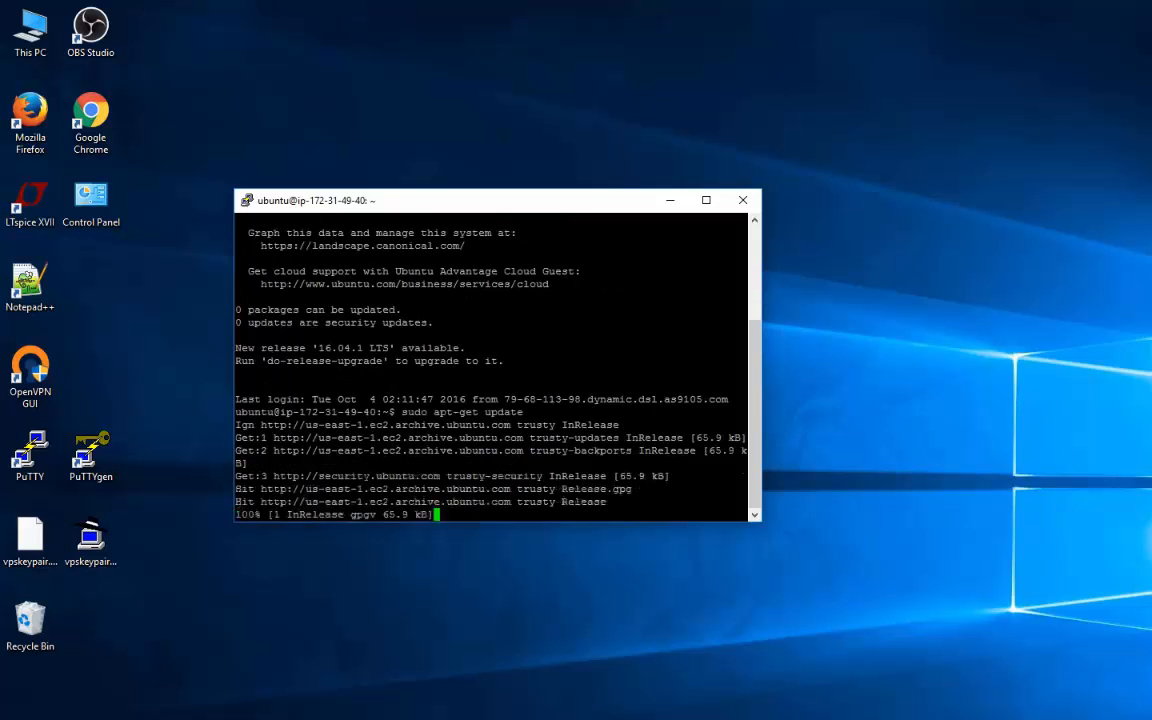
Upgrade the installed packages with sudo apt-get upgrade, agreeing to continue.
{"action": "key", "text": "Up"}
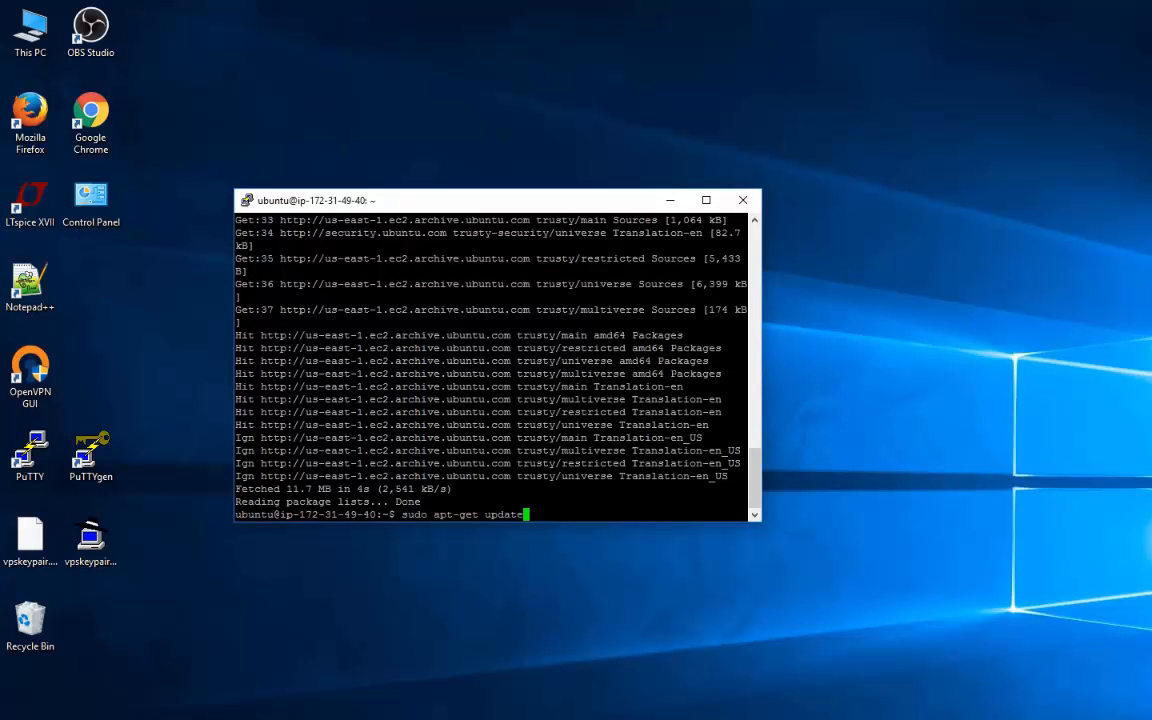
{"action": "key", "text": "BackSpace"}
{"action": "key", "text": "BackSpace"}
{"action": "key", "text": "BackSpace"}
{"action": "key", "text": "BackSpace"}
{"action": "type", "text": "grade"}
{"action": "key", "text": "Return"}
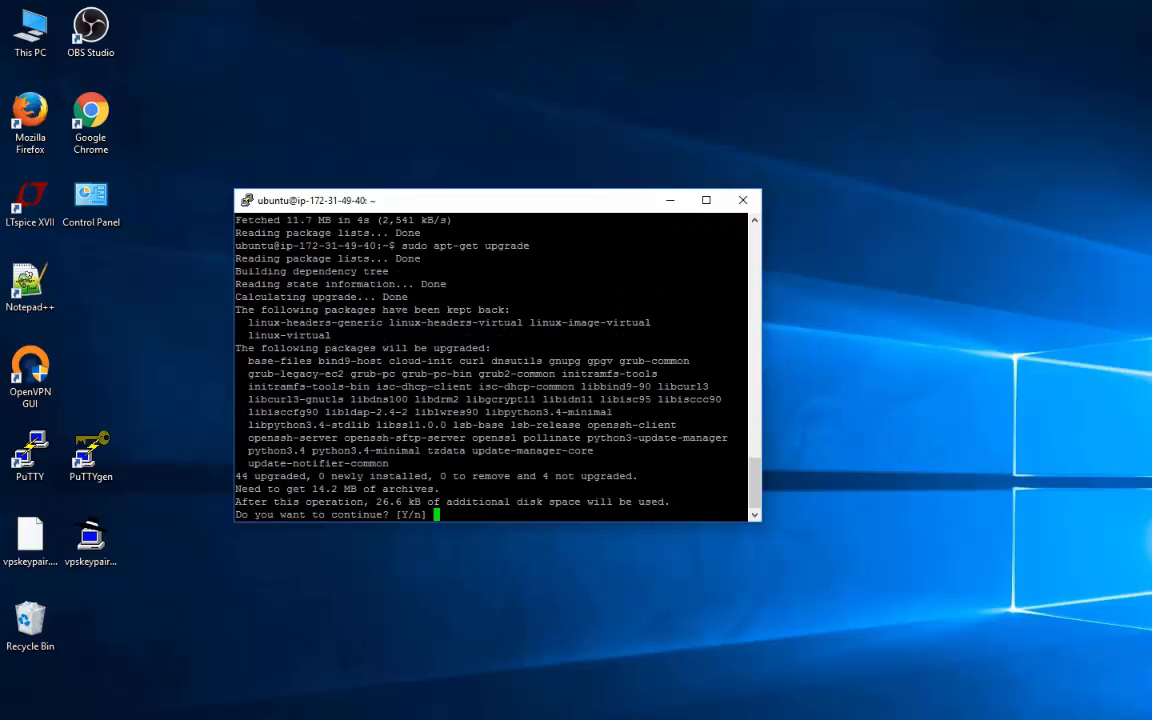
{"action": "type", "text": "y"}
{"action": "key", "text": "Return"}
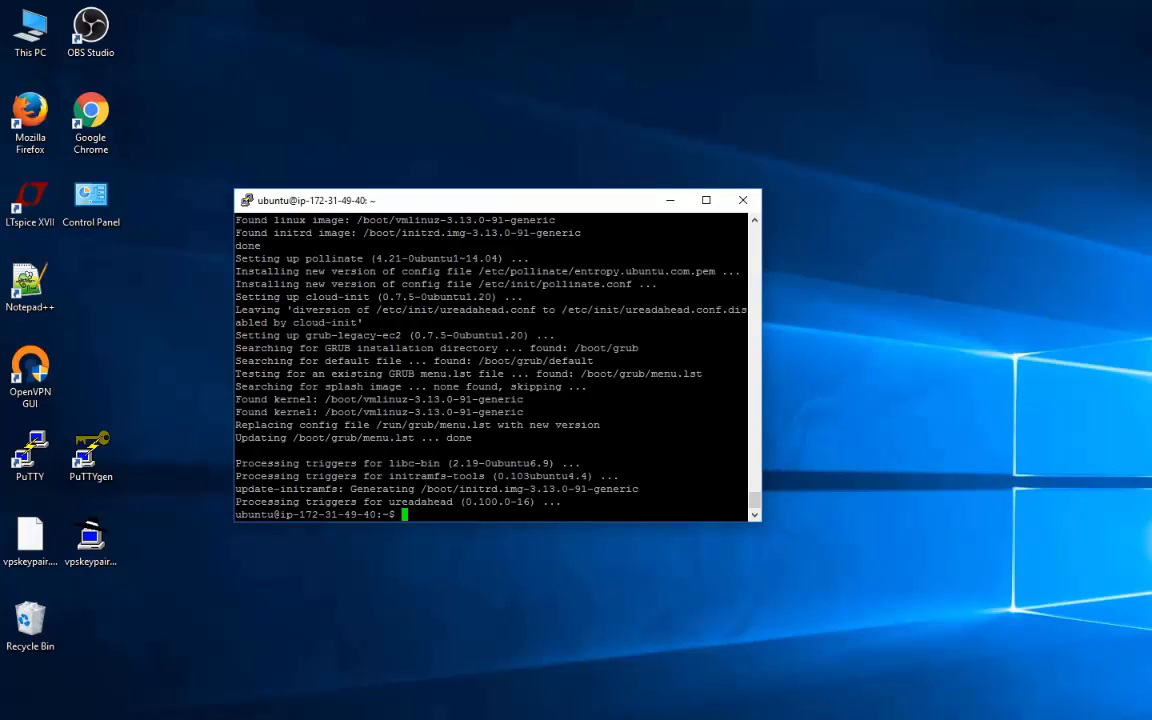
Reboot the server with sudo reboot, then reconnect in PuTTY with the saved AmazonEC2 session.
{"action": "type", "text": "sudo reboot"}
{"action": "key", "text": "Return"}
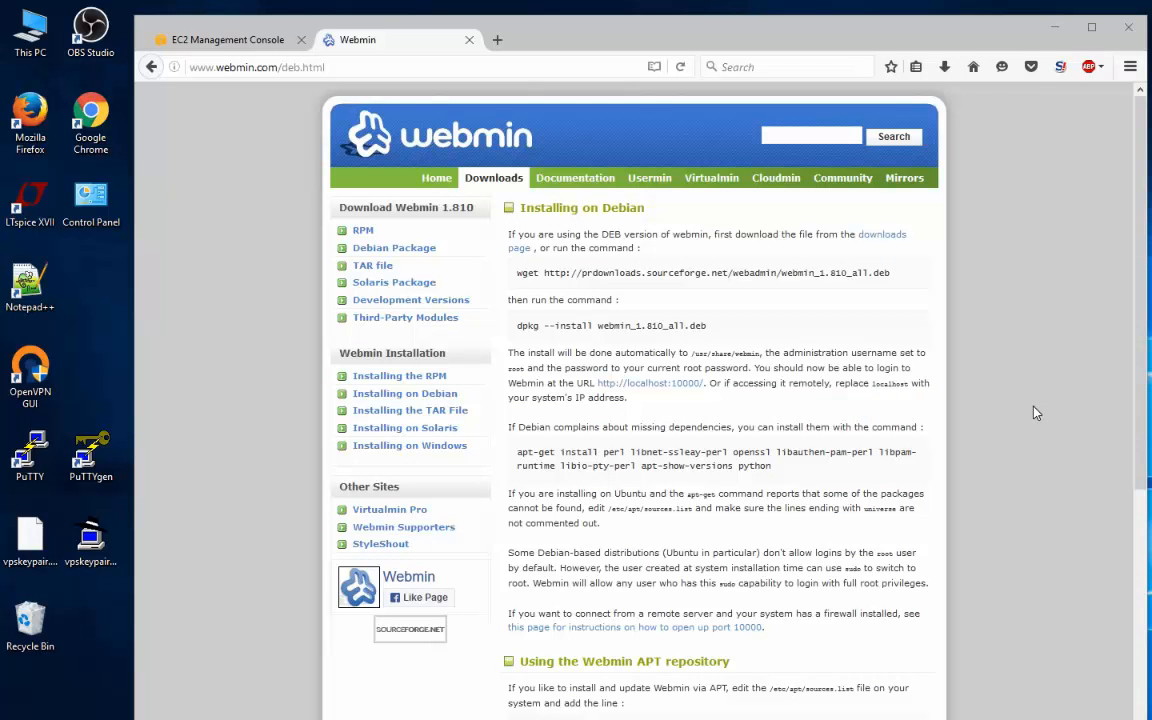
{"action": "double_click", "coordinate": [30, 452]}
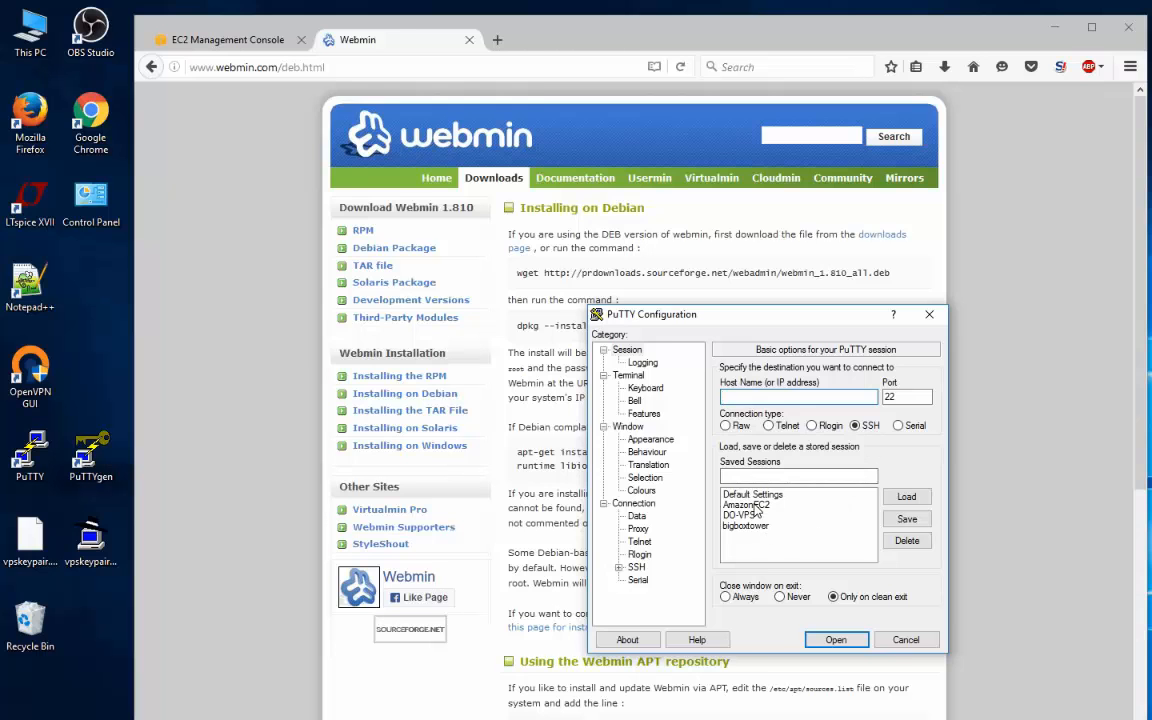
{"action": "double_click", "coordinate": [754, 507]}
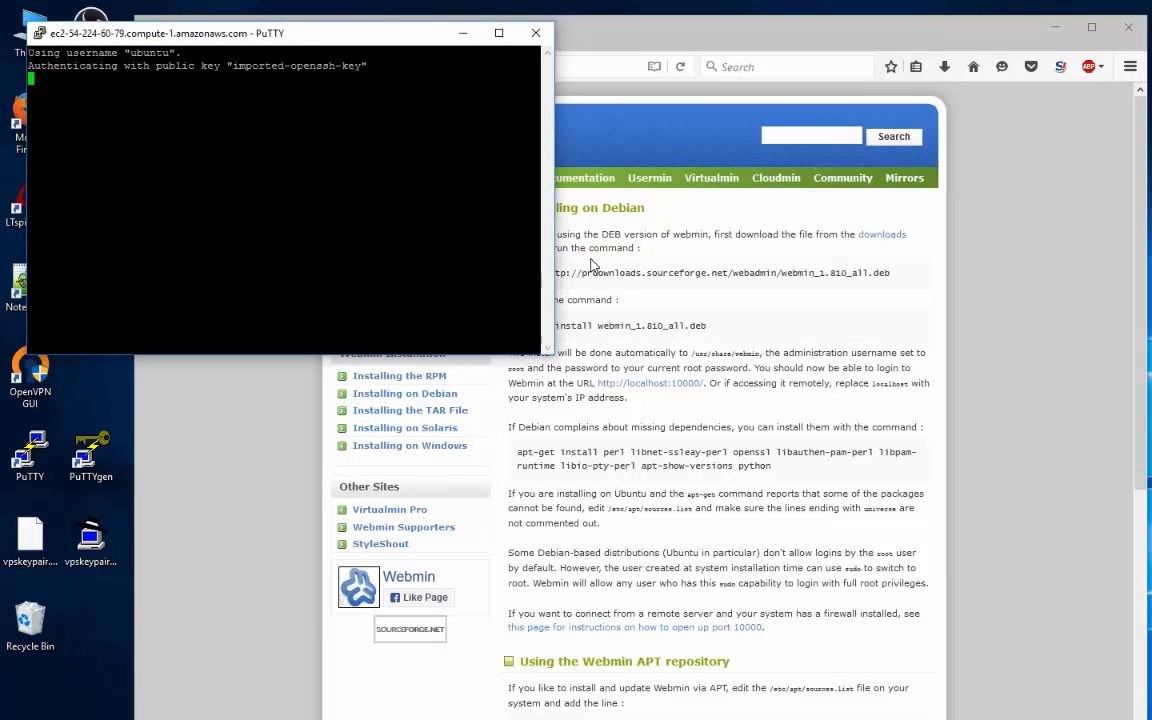
{"action": "left_click_drag", "start_coordinate": [323, 43], "coordinate": [630, 309]}
Copy the wget command for webmin_1.810_all.deb from the Webmin page and run it in the SSH terminal.
{"action": "left_click_drag", "start_coordinate": [890, 273], "coordinate": [489, 276]}
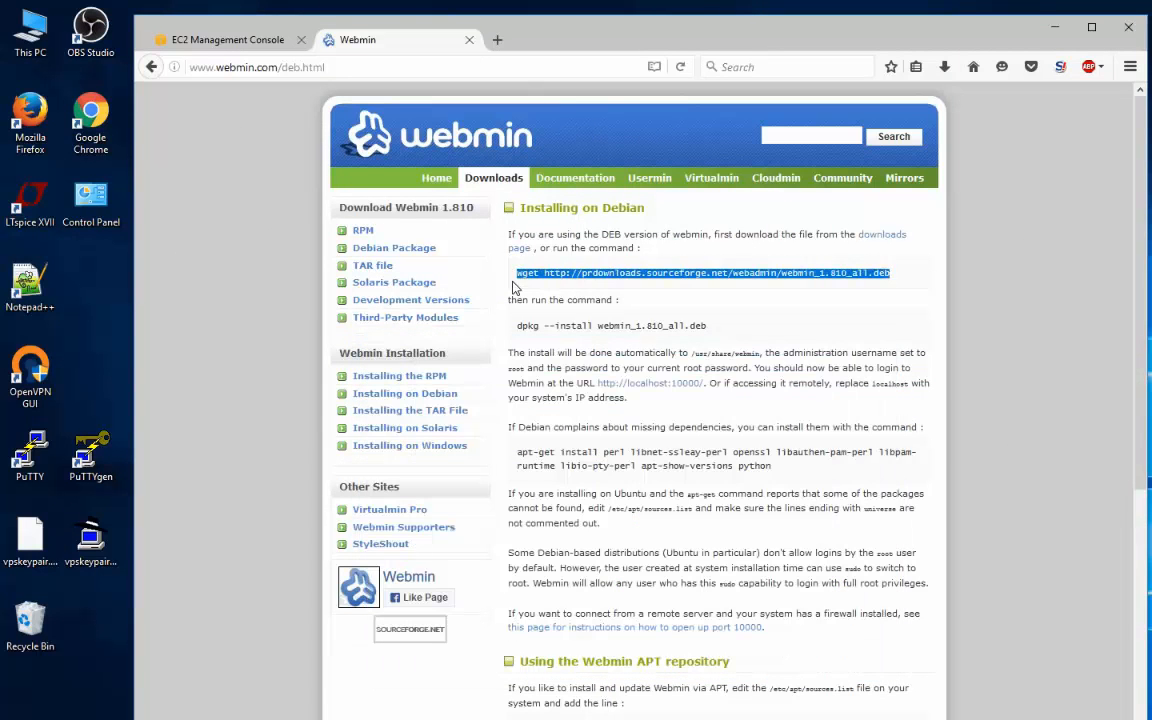
{"action": "right_click", "coordinate": [550, 272]}
{"action": "left_click", "coordinate": [580, 281]}
{"action": "key", "text": "alt+Tab"}
{"action": "key", "text": "shift+Insert"}
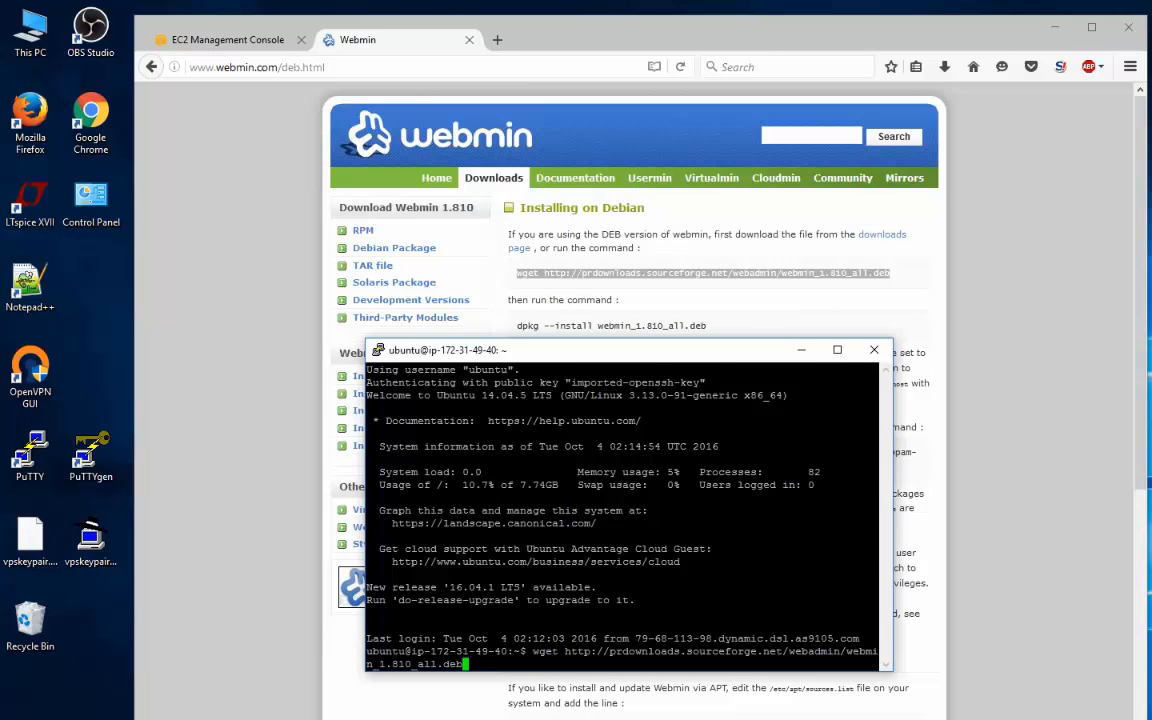
{"action": "key", "text": "Return"}
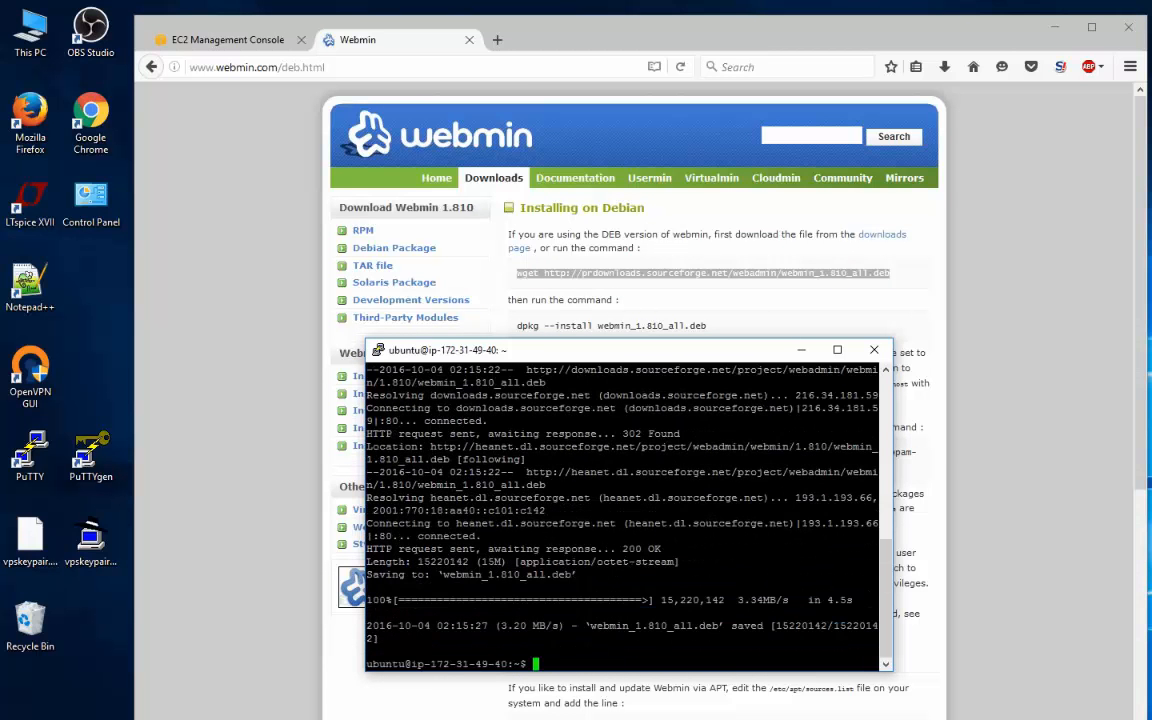
Copy the dpkg --install webmin_1.810_all.deb command from the Webmin page and run it in the SSH terminal with sudo.
{"action": "left_click", "coordinate": [659, 310]}
{"action": "left_click_drag", "start_coordinate": [720, 332], "coordinate": [514, 330]}
{"action": "right_click", "coordinate": [539, 337]}
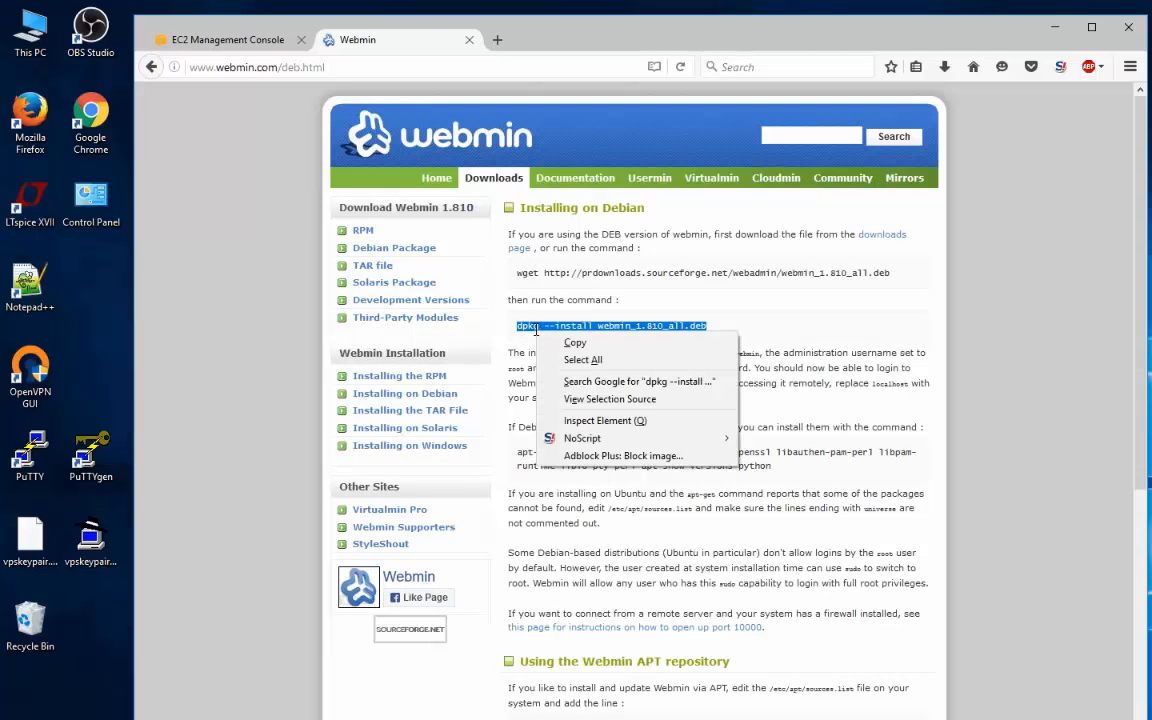
{"action": "left_click", "coordinate": [570, 343]}
{"action": "key", "text": "alt+Tab"}
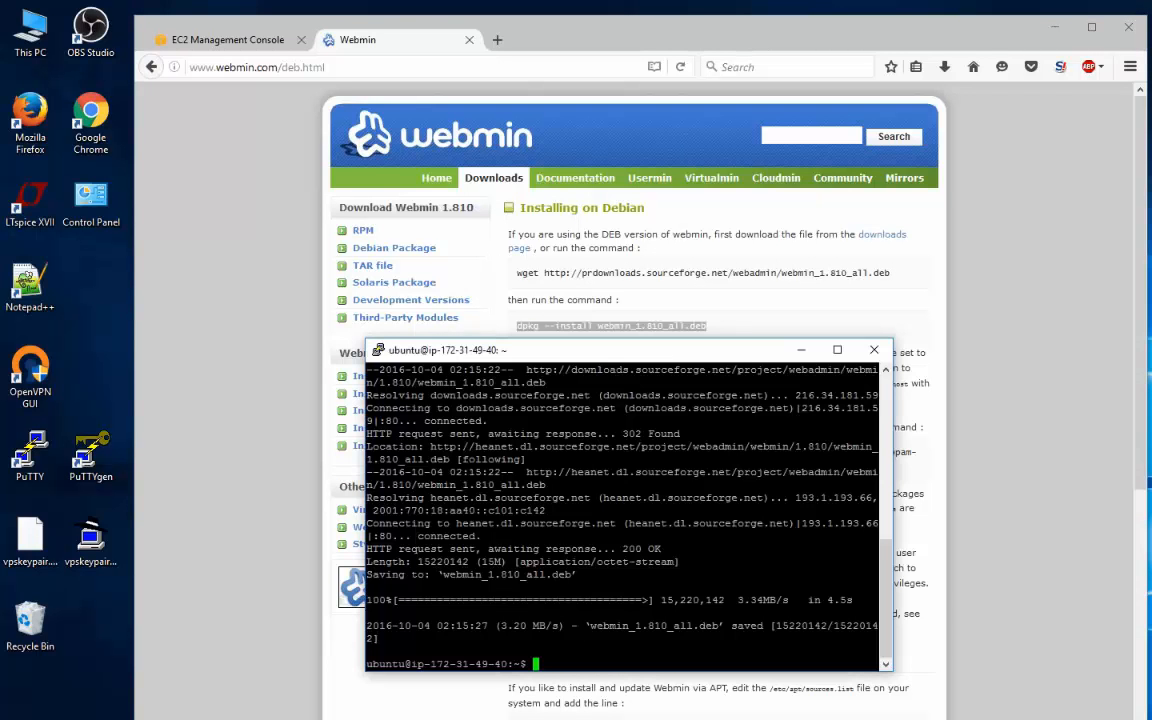
{"action": "type", "text": "sudo"}
{"action": "key", "text": "shift+Insert"}
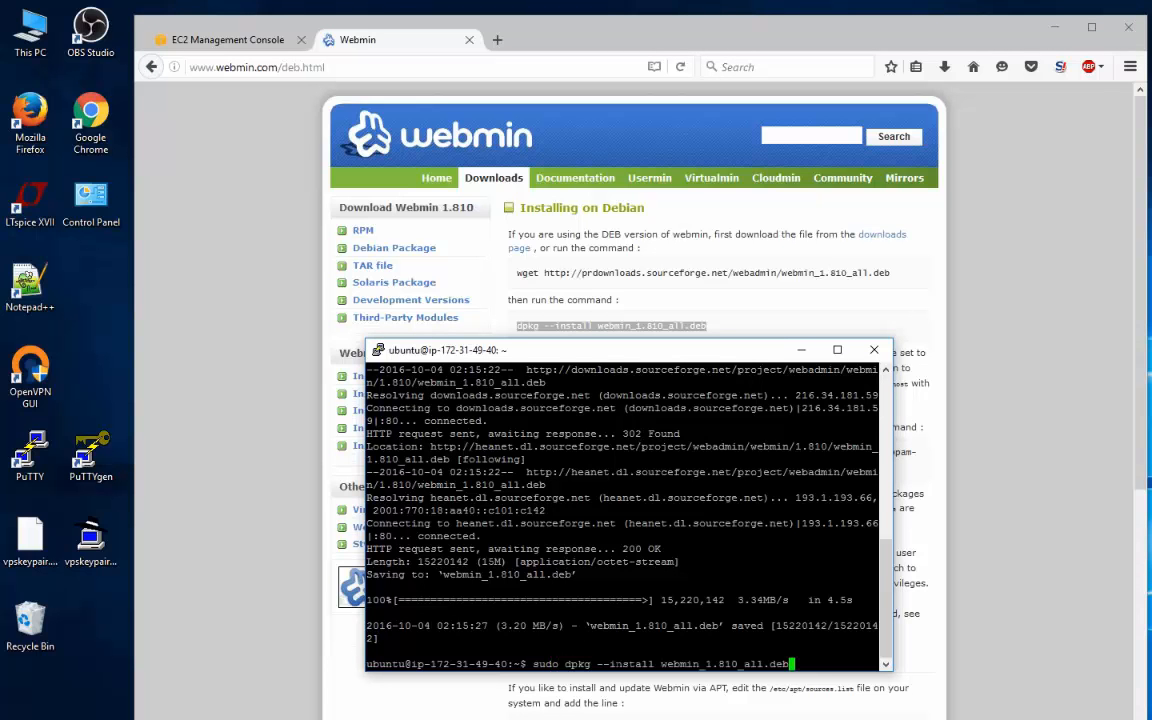
{"action": "key", "text": "Return"}
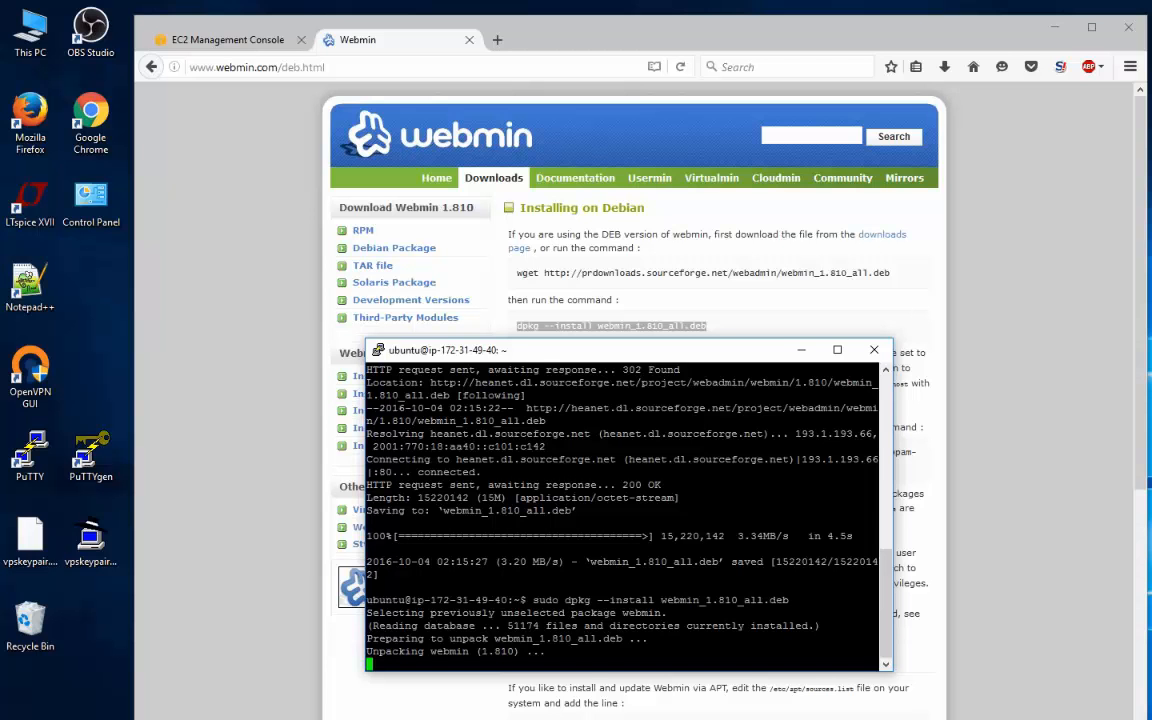
Install Webmin's missing dependencies with sudo apt-get install -f, agreeing to continue.
{"action": "type", "text": "su"}
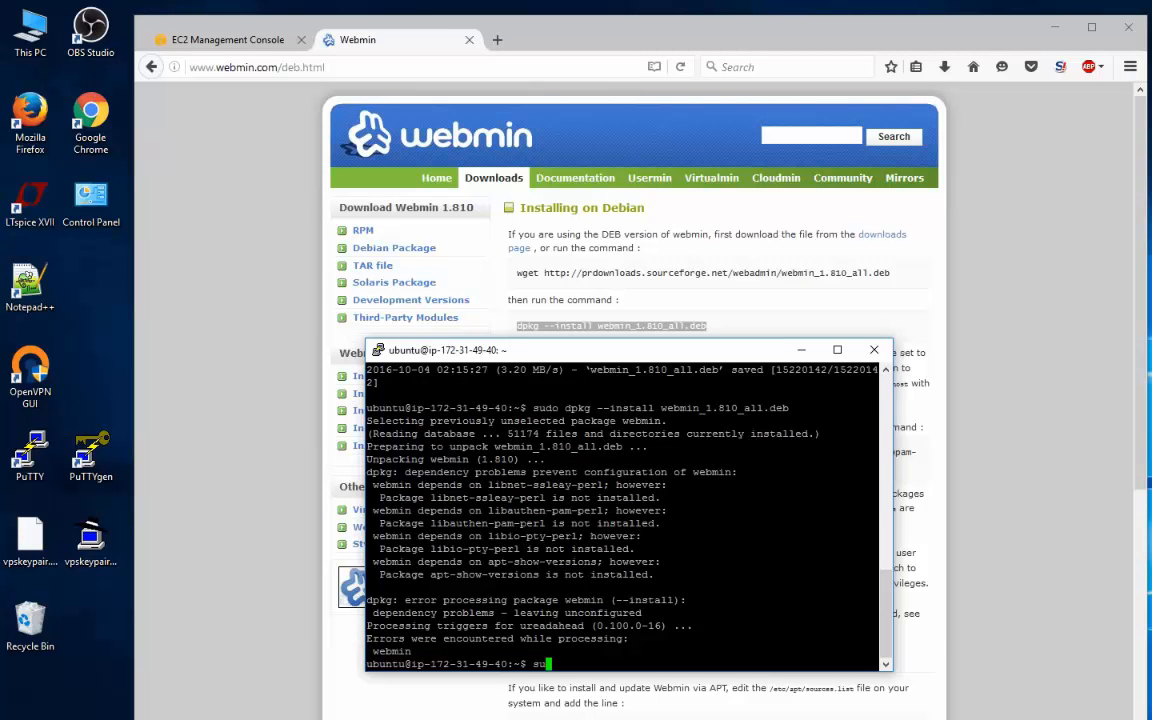
{"action": "type", "text": "do apt-get install -f"}
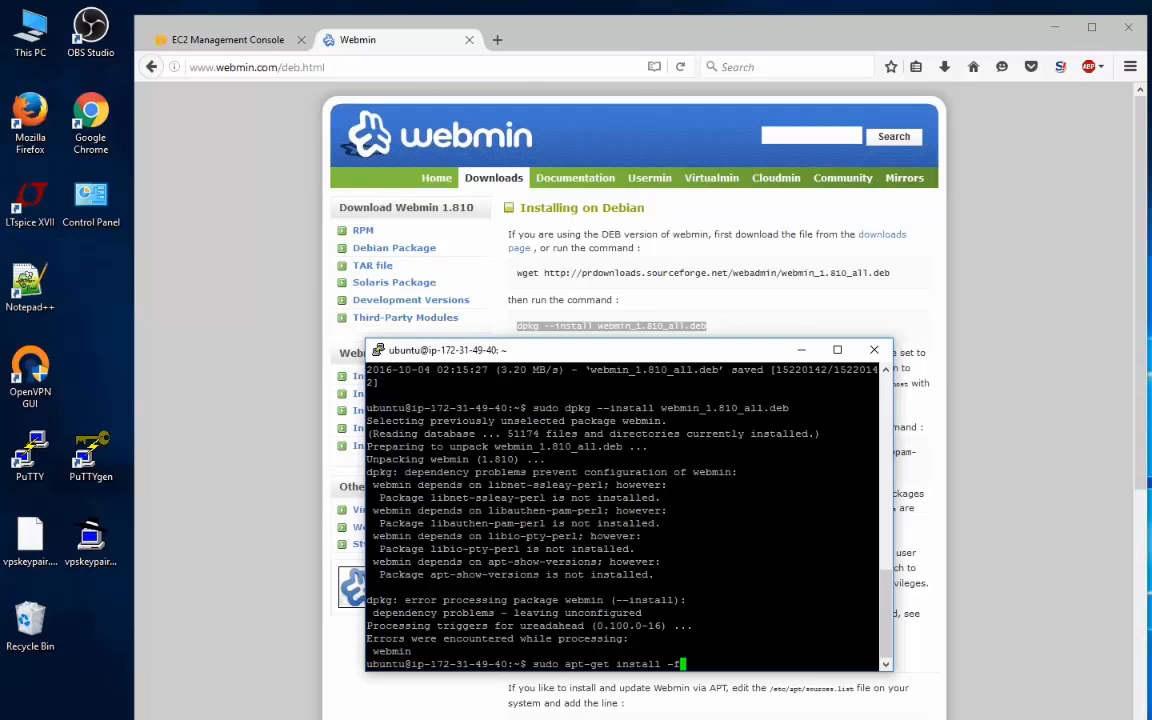
{"action": "key", "text": "Return"}
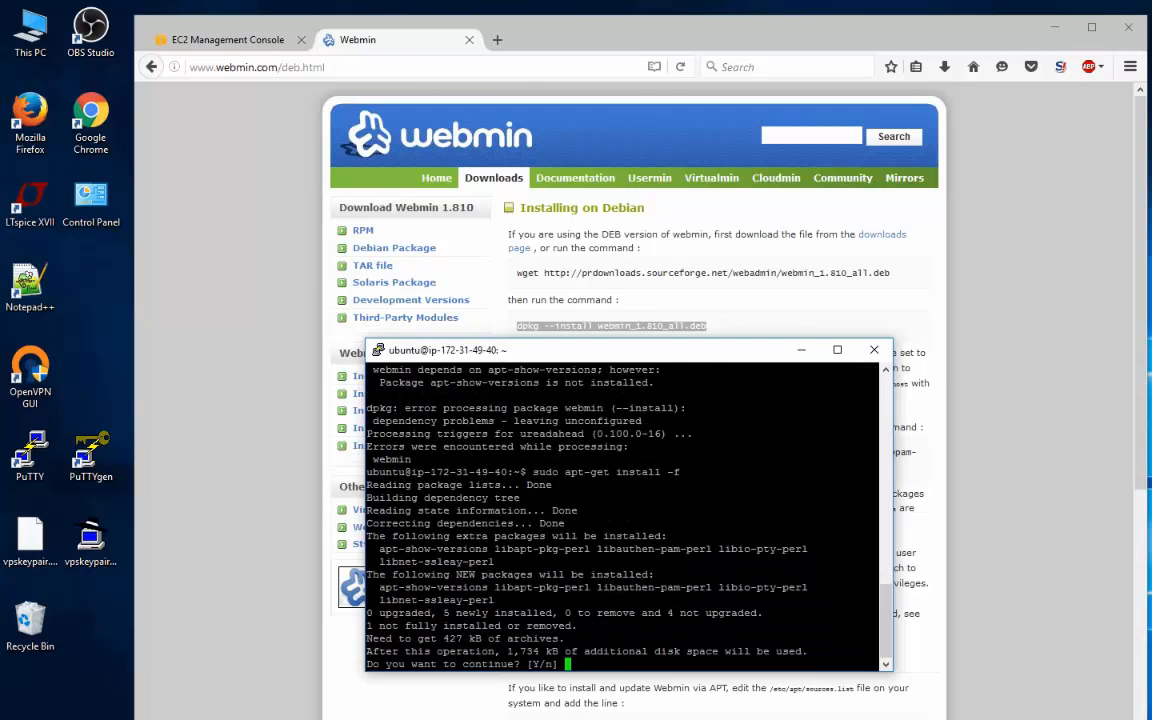
{"action": "key", "text": "Return"}
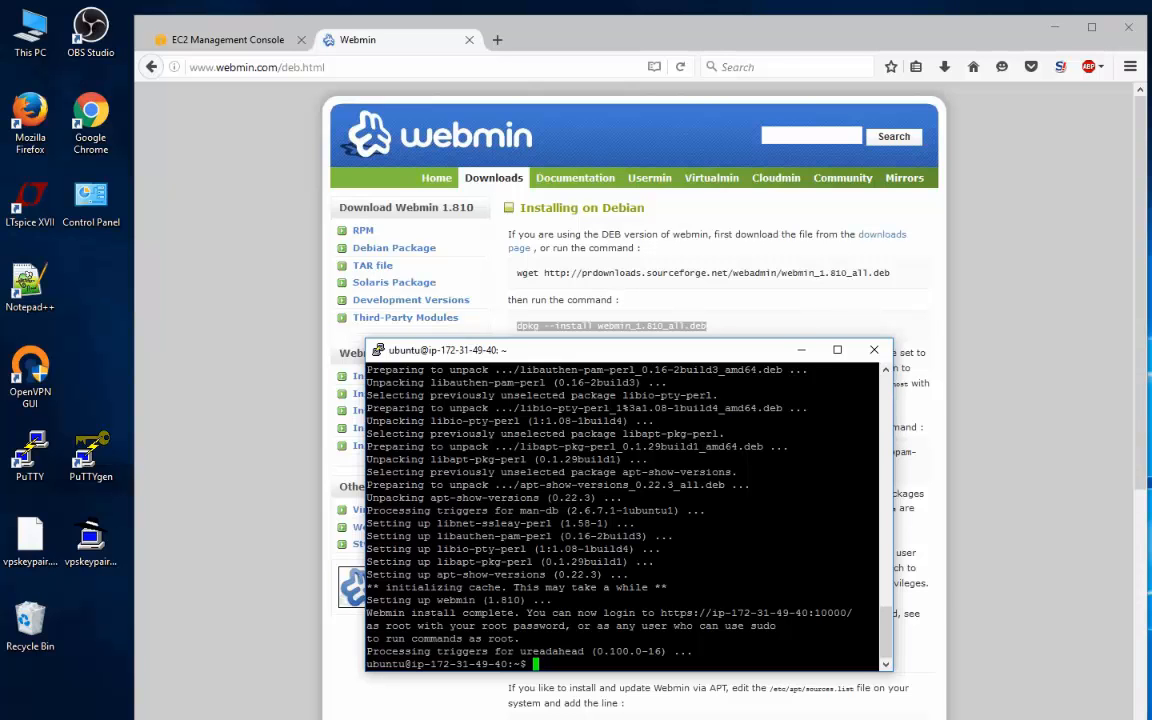
Set a new root password with sudo passwd, entering and retyping the new UNIX password.
{"action": "type", "text": "sudo passwd"}
{"action": "key", "text": "Return"}
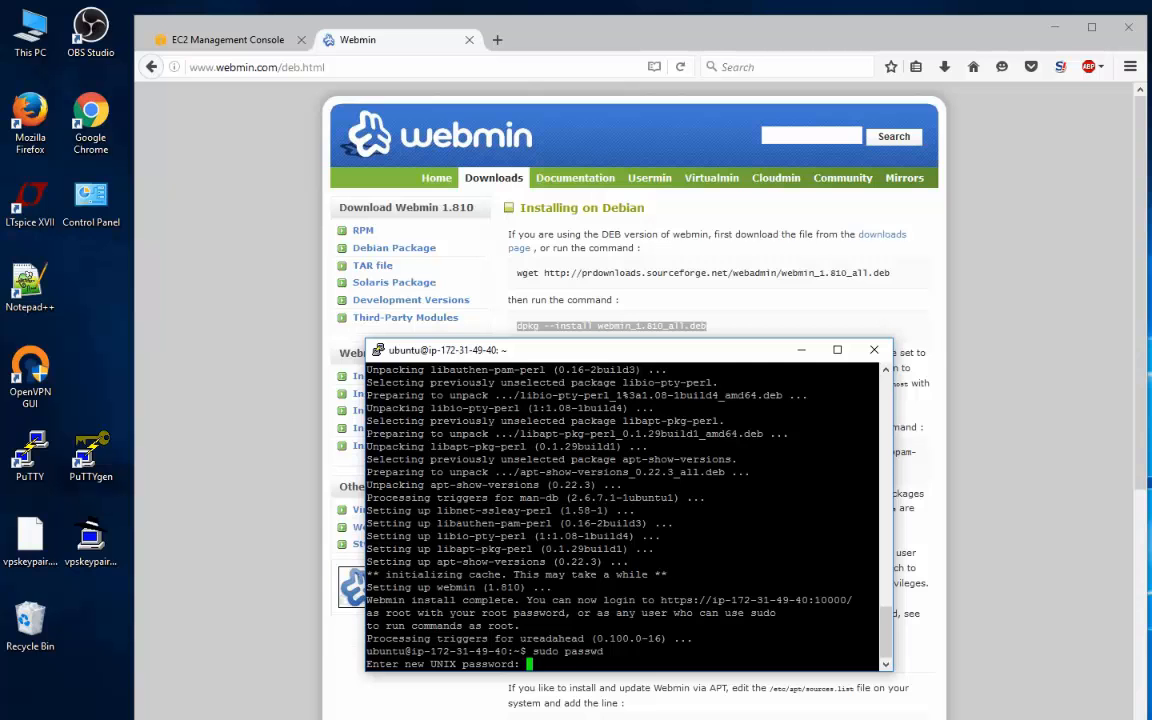
{"action": "key", "text": "Return"}
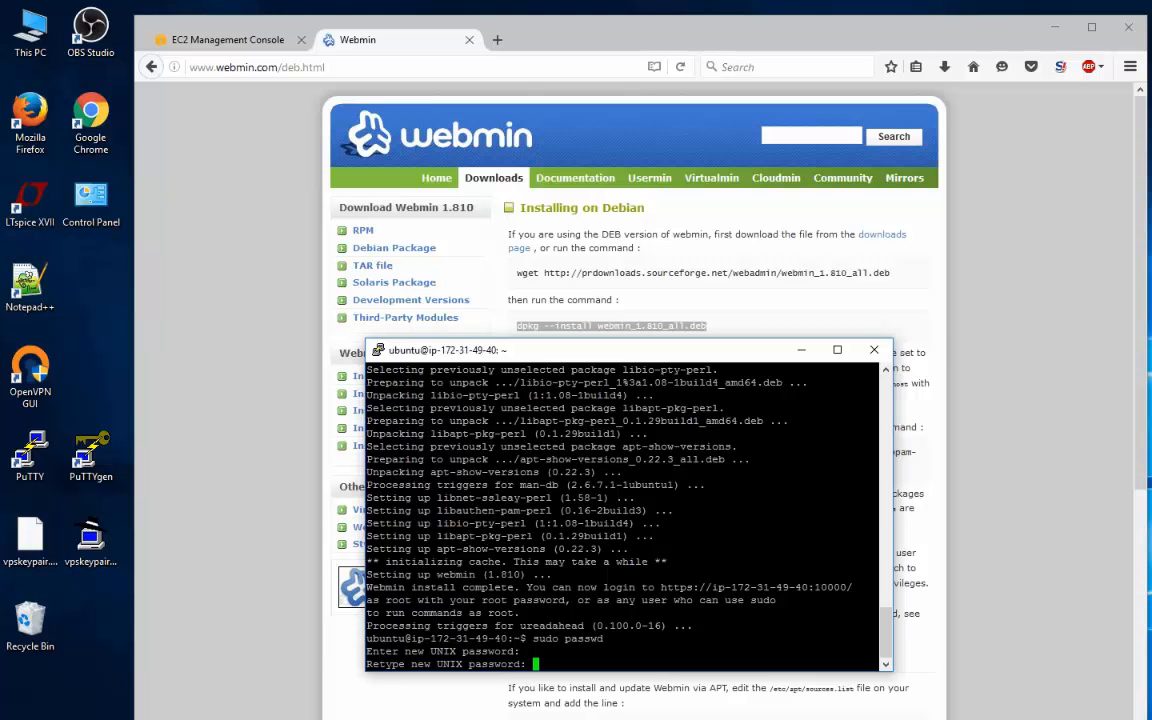
{"action": "key", "text": "Return"}
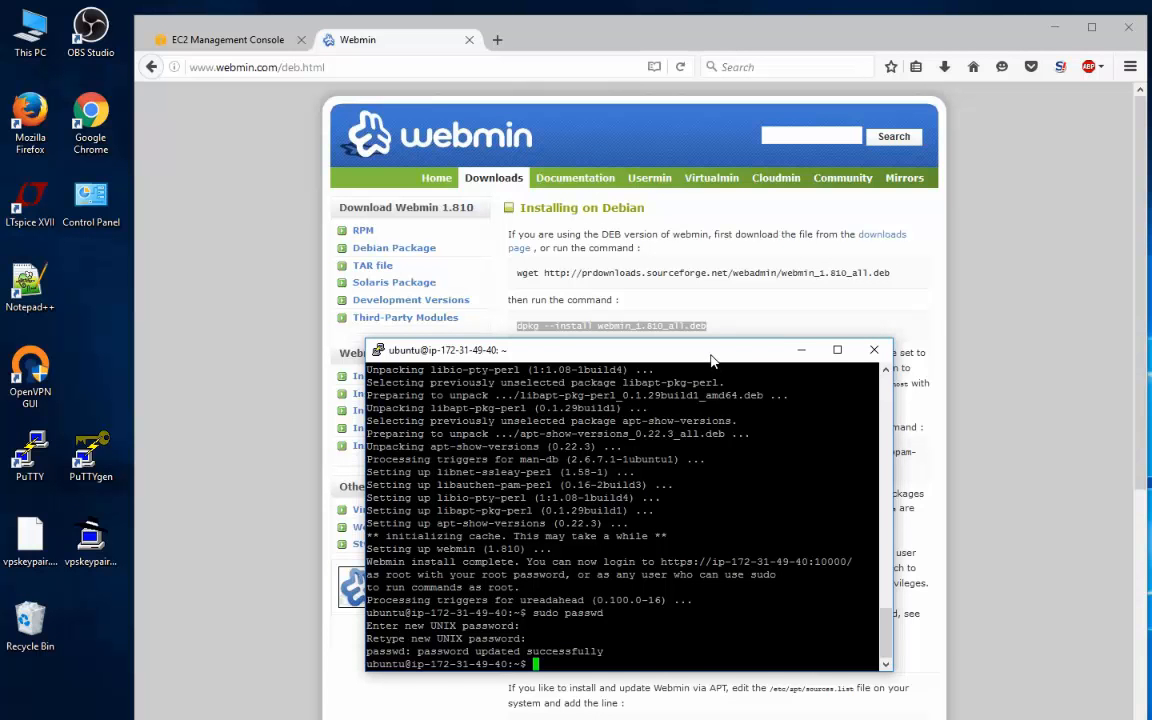
Open /etc/sysctl.conf for editing with sudo nano.
{"action": "left_click_drag", "start_coordinate": [709, 359], "coordinate": [726, 311]}
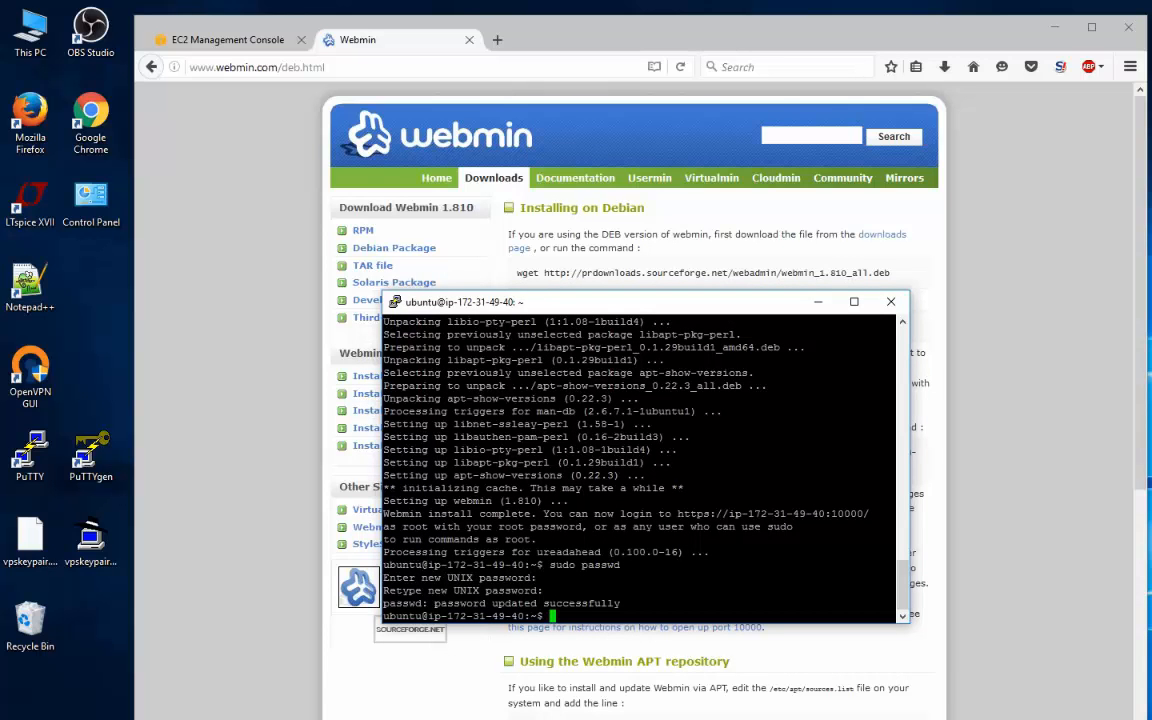
{"action": "type", "text": "nano"}
{"action": "key", "text": "BackSpace"}
{"action": "key", "text": "BackSpace"}
{"action": "key", "text": "BackSpace"}
{"action": "key", "text": "BackSpace"}
{"action": "key", "text": "BackSpace"}
{"action": "type", "text": "sudo nano /etc/sysctl.conf"}
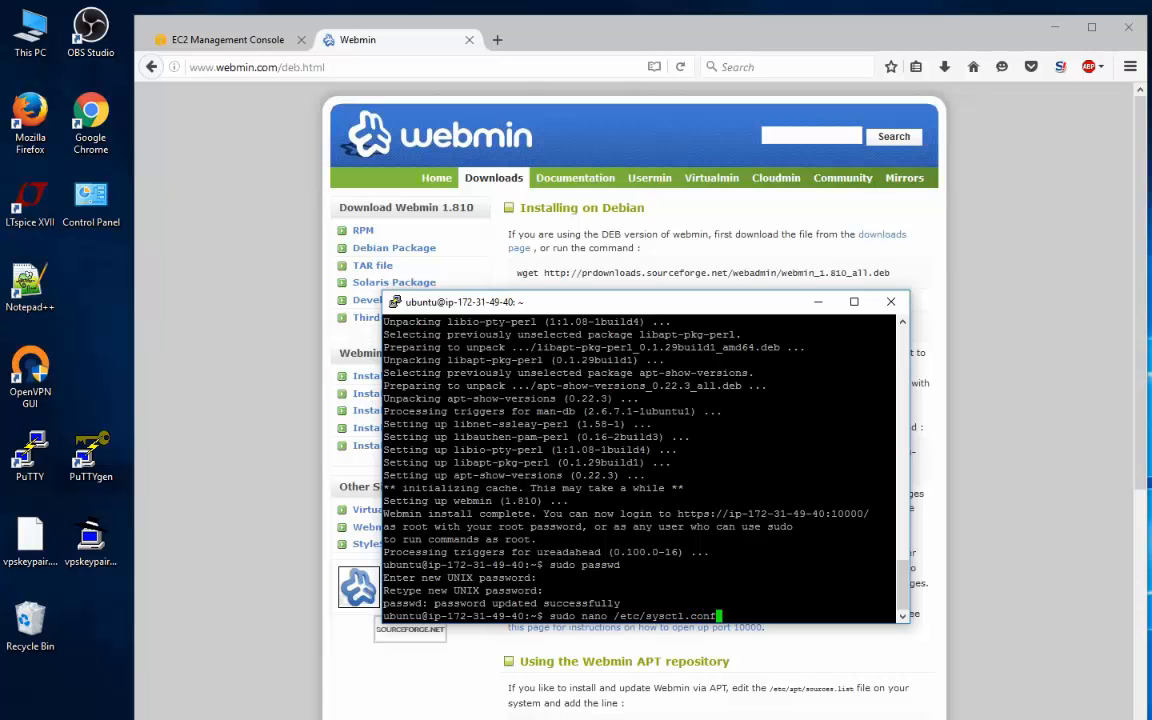
{"action": "key", "text": "Return"}
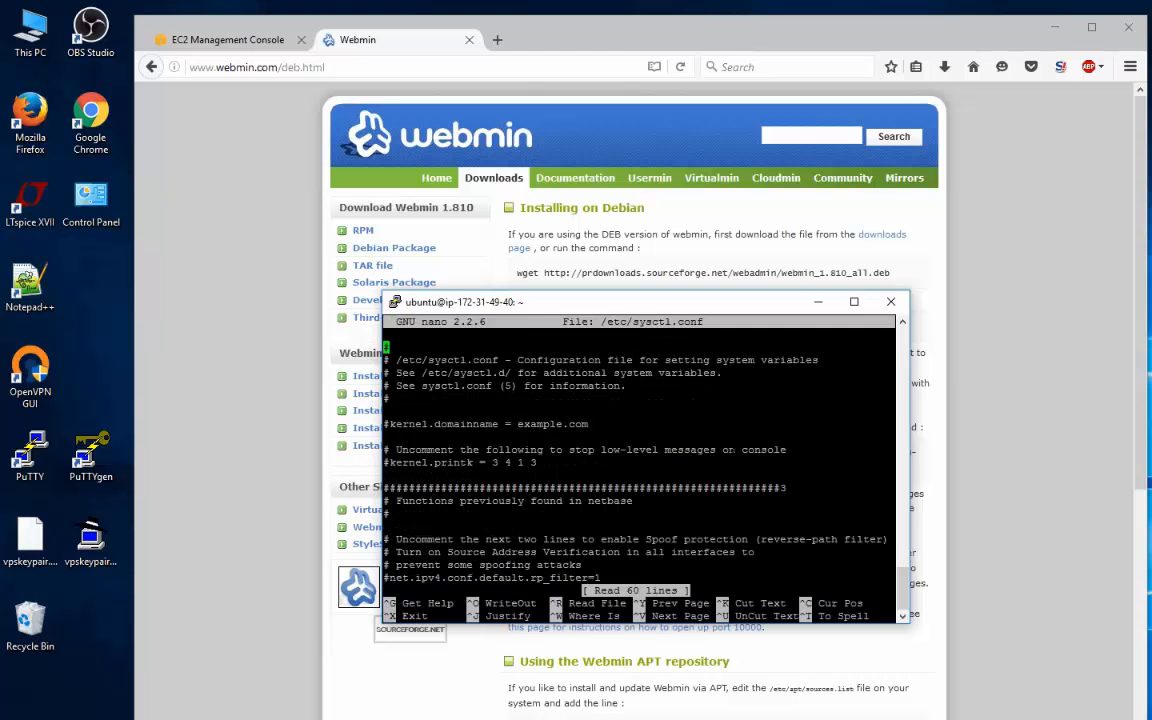
Uncomment the net.ipv4.ip_forward=1 line to enable IPv4 packet forwarding.
{"action": "key", "text": "Down"}
{"action": "key", "text": "Down"}
{"action": "key", "text": "Down"}
{"action": "key", "text": "Down"}
{"action": "key", "text": "Down"}
{"action": "key", "text": "Down"}
{"action": "key", "text": "Down"}
{"action": "key", "text": "Down"}
{"action": "key", "text": "Down"}
{"action": "key", "text": "Down"}
{"action": "key", "text": "Down"}
{"action": "key", "text": "Down"}
{"action": "key", "text": "Down"}
{"action": "key", "text": "Down"}
{"action": "key", "text": "Down"}
{"action": "key", "text": "Down"}
{"action": "key", "text": "Down"}
{"action": "key", "text": "Down"}
{"action": "key", "text": "Down"}
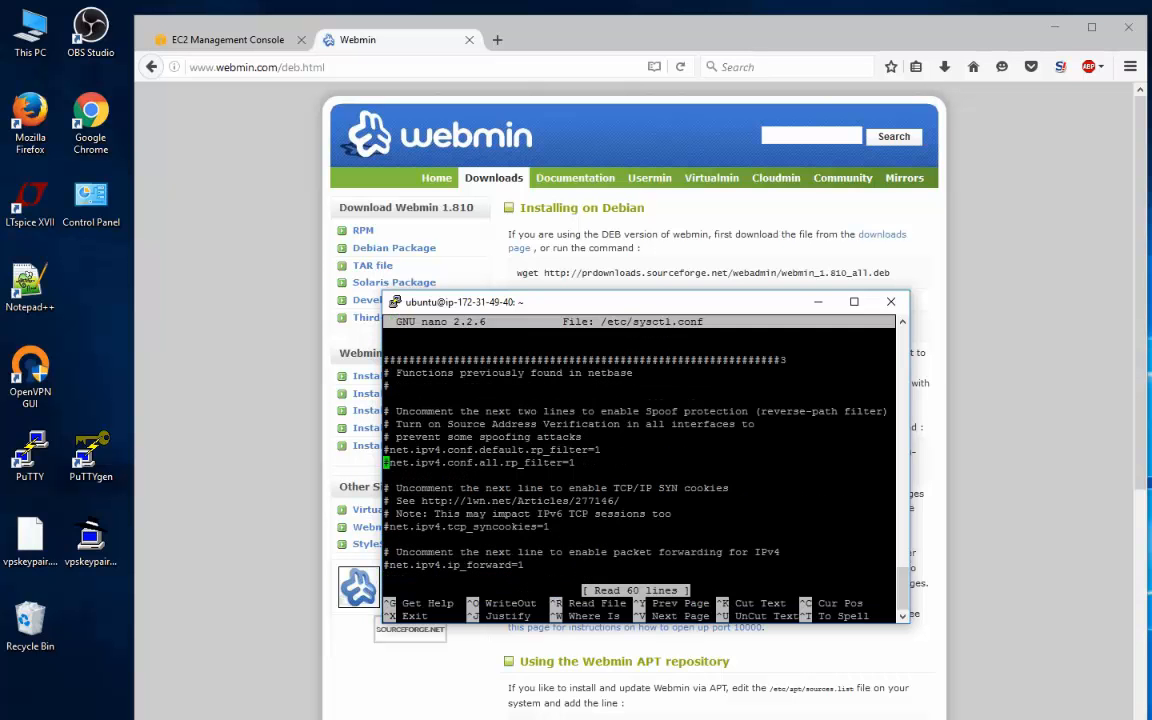
{"action": "key", "text": "Down"}
{"action": "key", "text": "Down"}
{"action": "key", "text": "Down"}
{"action": "key", "text": "Down"}
{"action": "key", "text": "Down"}
{"action": "key", "text": "Down"}
{"action": "key", "text": "Down"}
{"action": "key", "text": "Down"}
{"action": "key", "text": "Right"}
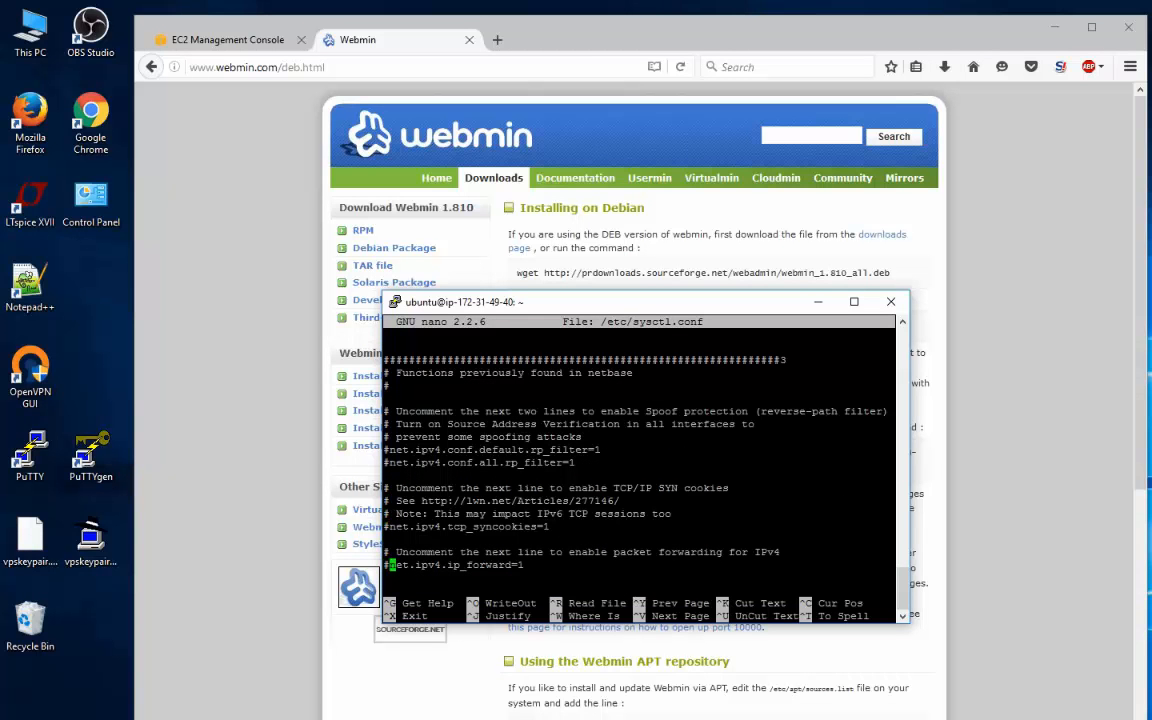
{"action": "key", "text": "BackSpace"}
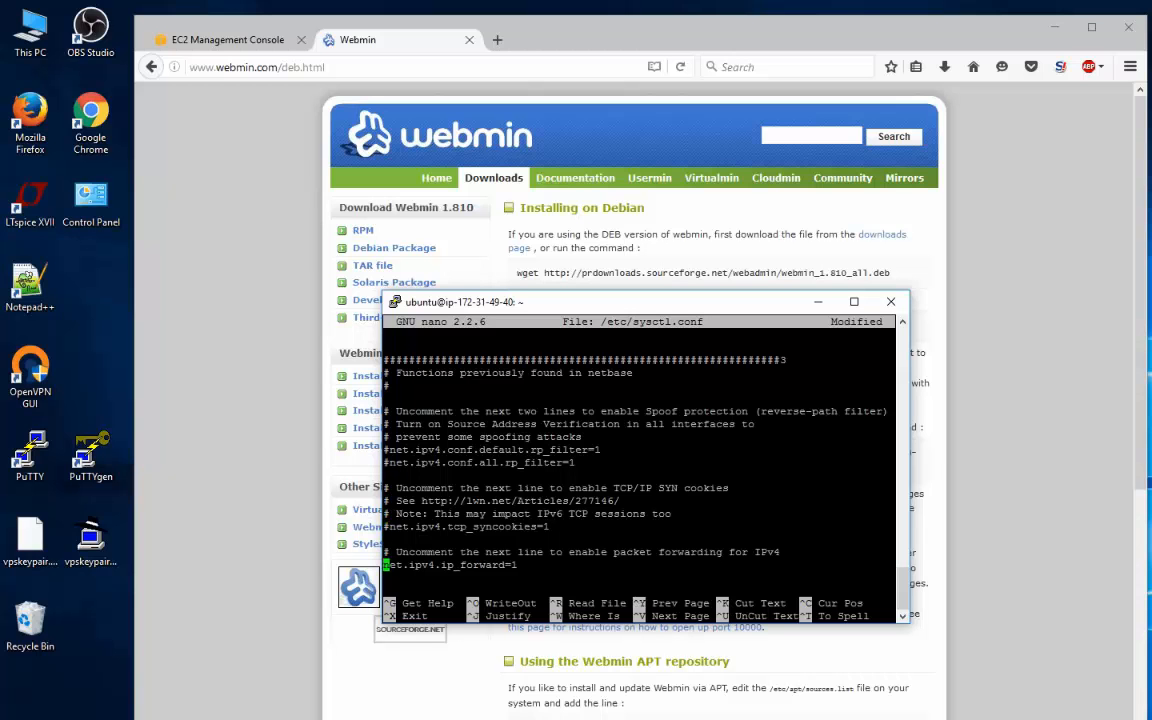
Save the modified /etc/sysctl.conf under the same name and exit nano.
{"action": "key", "text": "ctrl+x"}
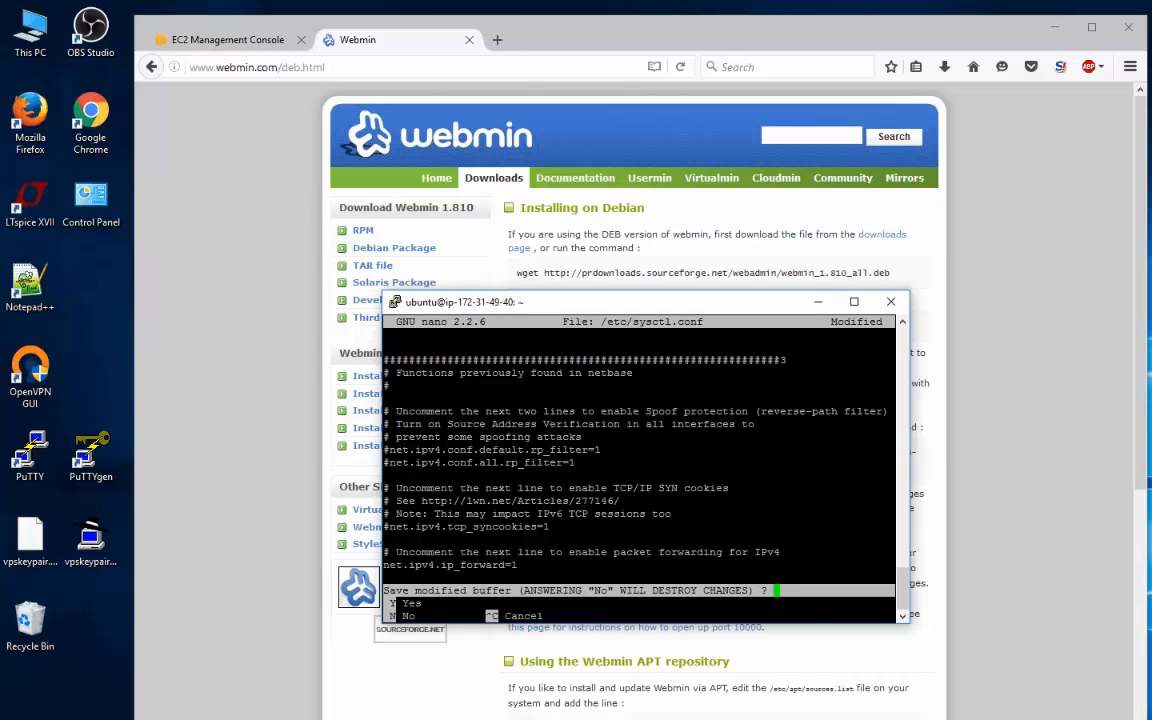
{"action": "key", "text": "y"}
{"action": "key", "text": "Return"}
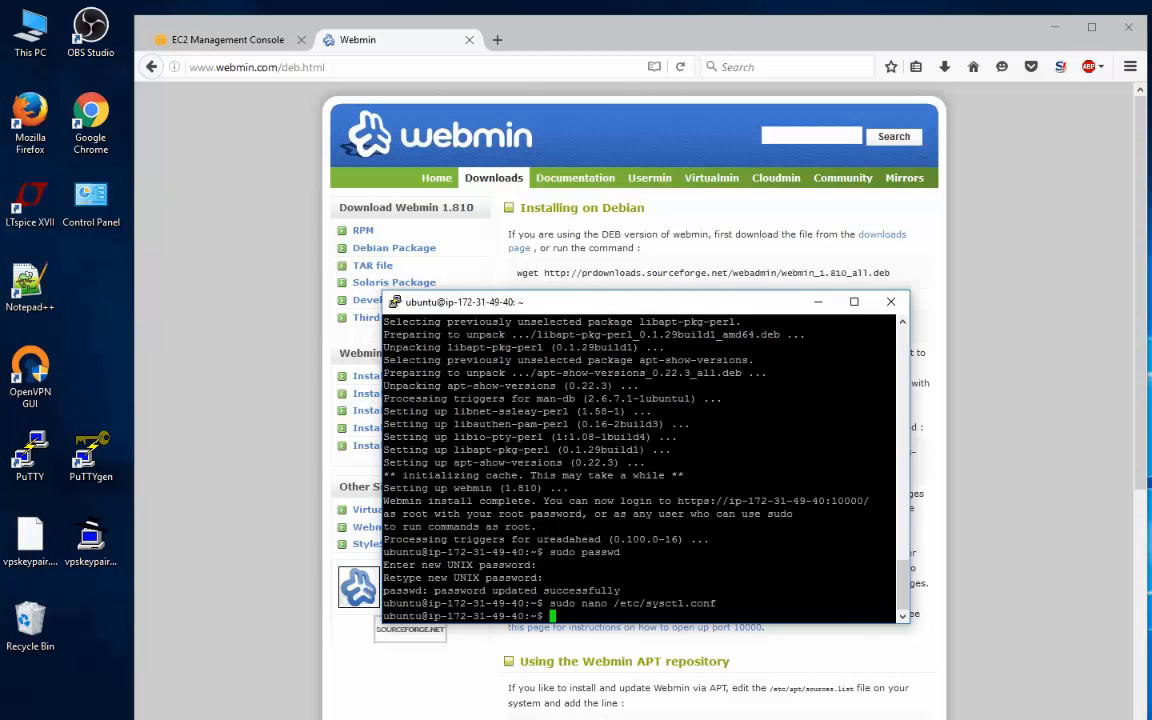
Restart the server with sudo reboot and dismiss PuTTY's closed-connection error.
{"action": "type", "text": "sudo reboot"}
{"action": "key", "text": "Return"}
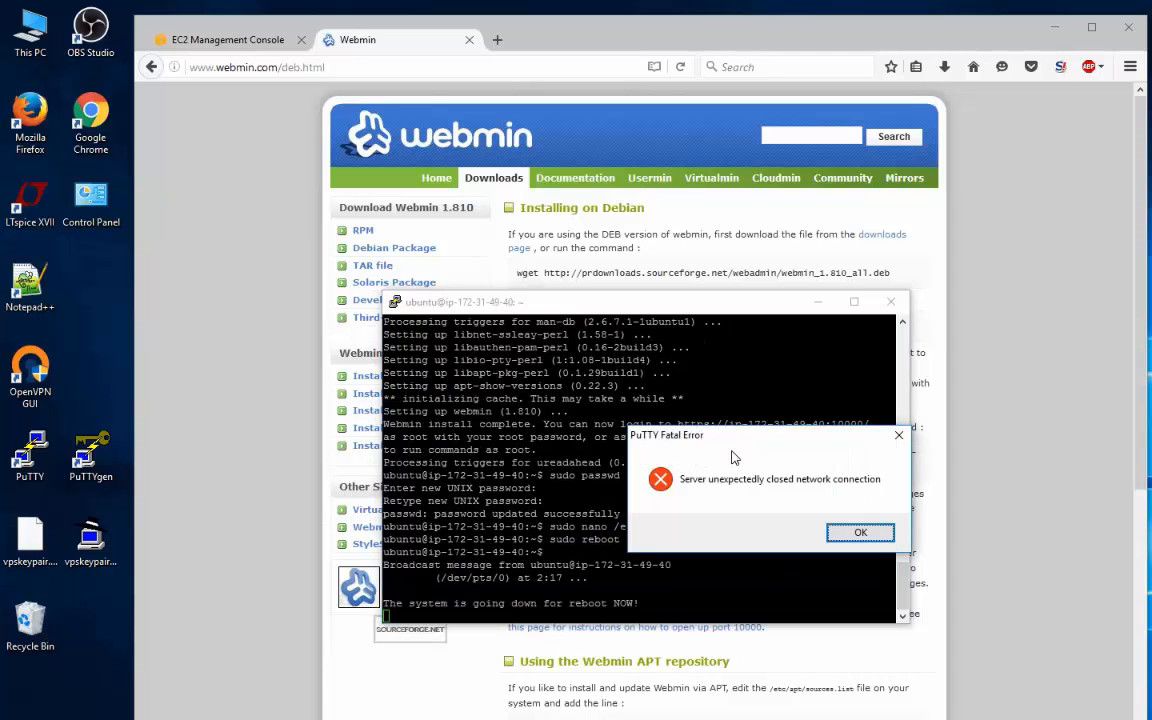
{"action": "left_click", "coordinate": [860, 532]}
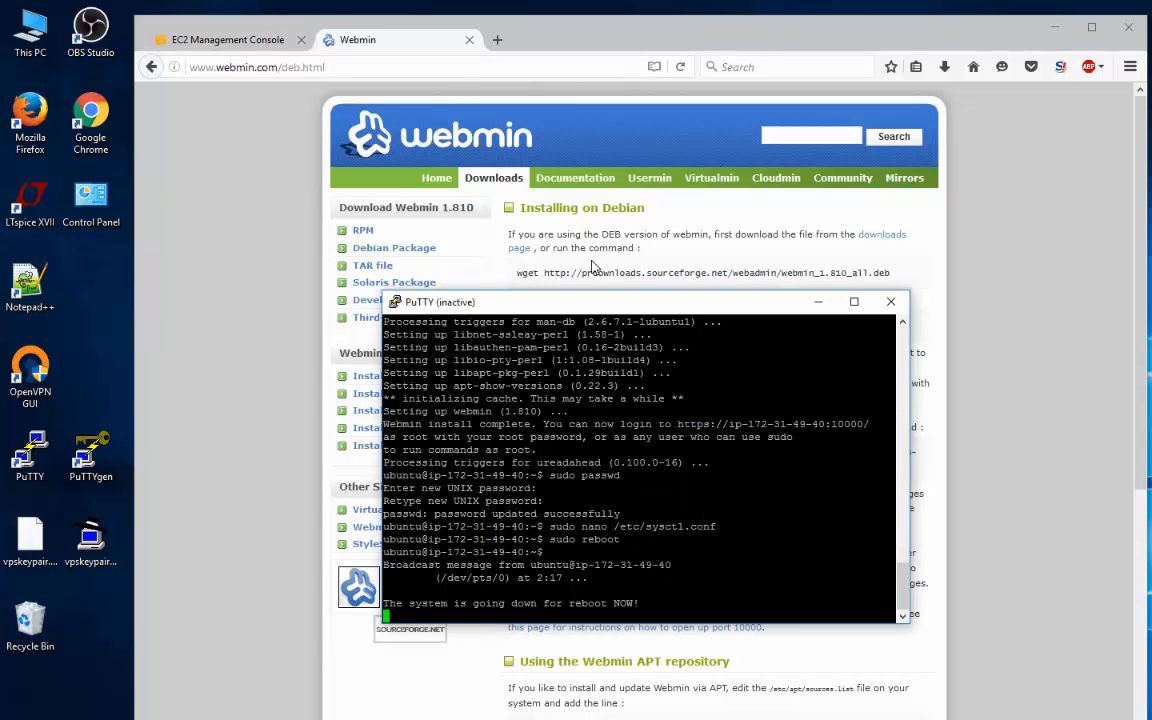
Copy the running instance's public DNS address from its connection instructions in the EC2 console.
{"action": "left_click", "coordinate": [227, 41]}
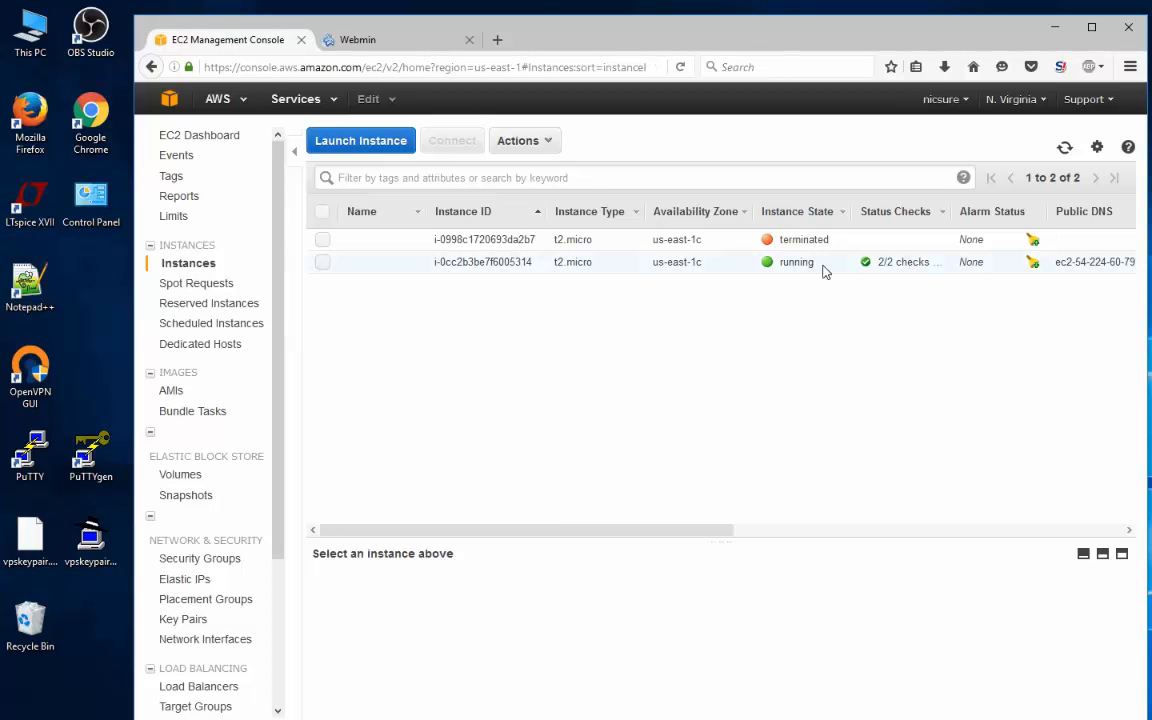
{"action": "left_click", "coordinate": [322, 262]}
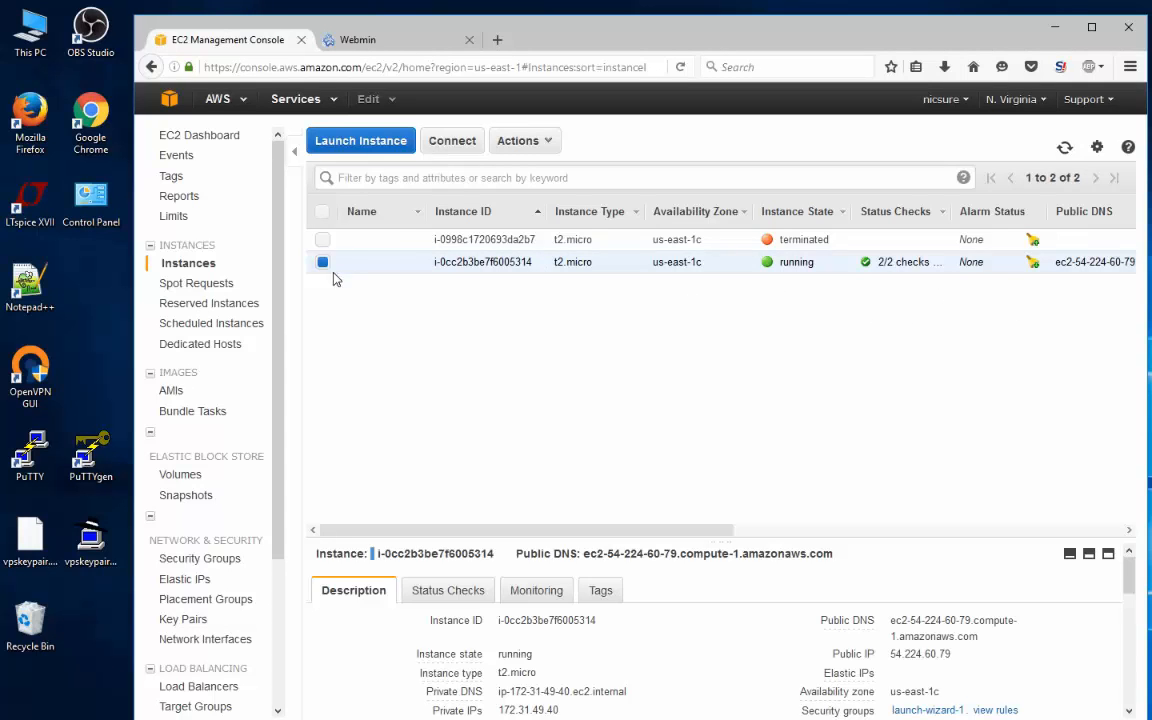
{"action": "left_click", "coordinate": [453, 142]}
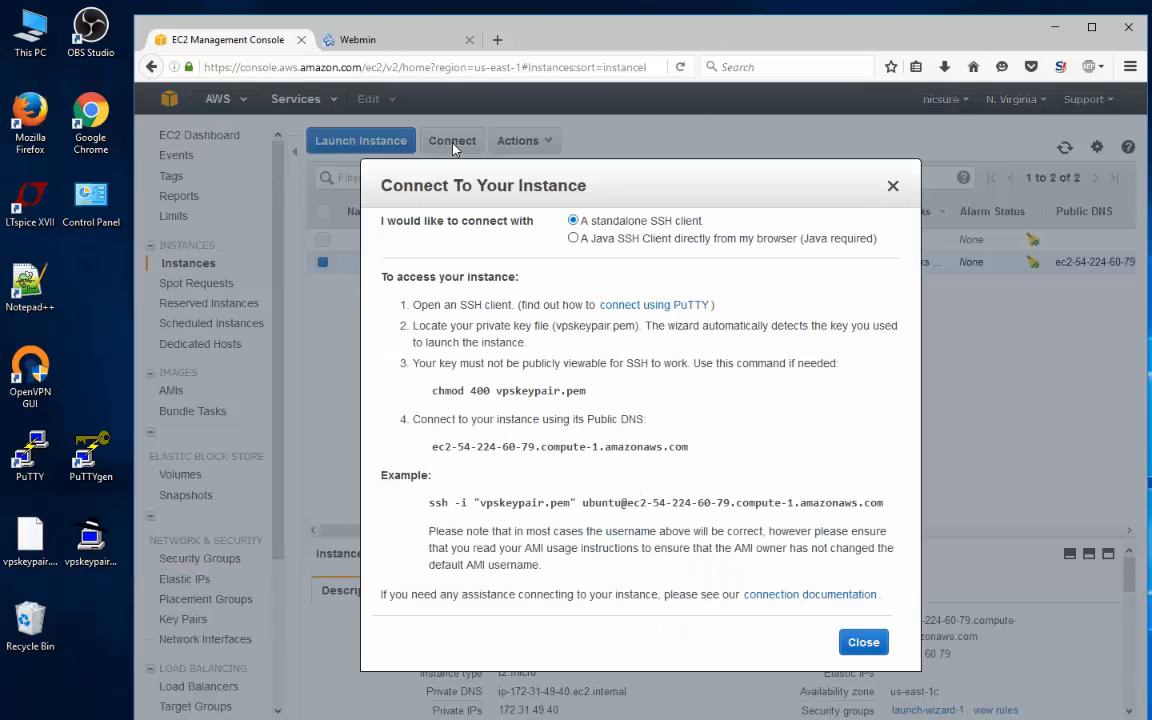
{"action": "left_click_drag", "start_coordinate": [690, 447], "coordinate": [433, 450]}
{"action": "right_click", "coordinate": [453, 445]}
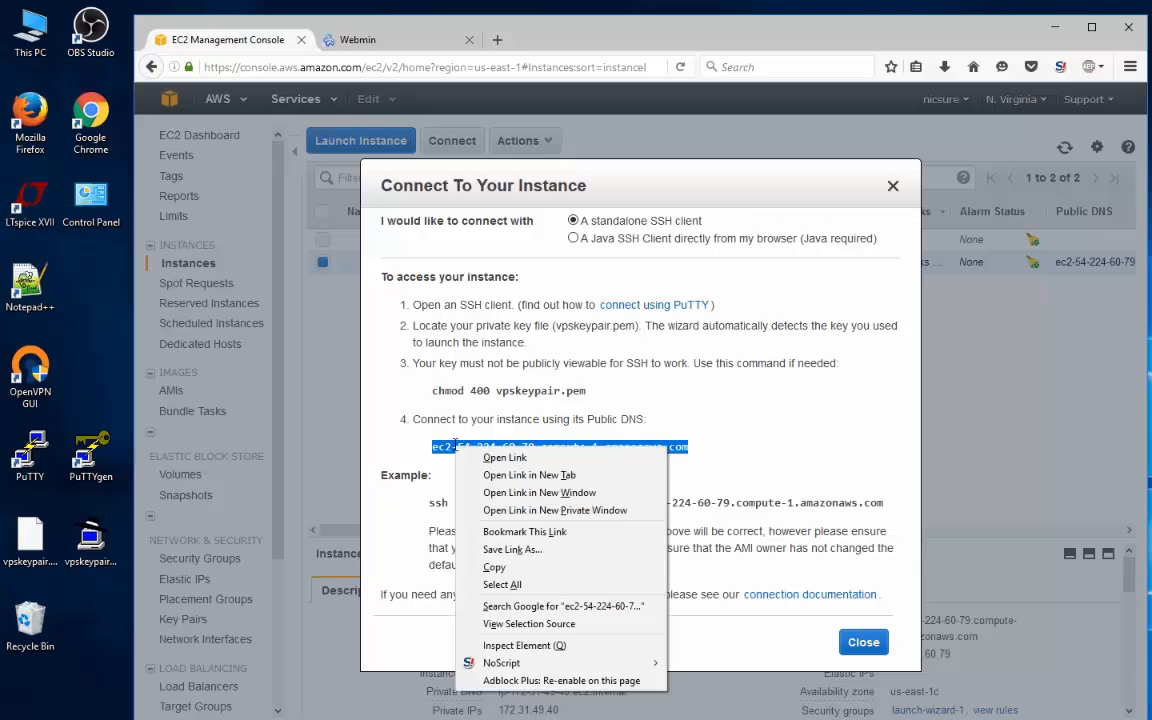
{"action": "left_click", "coordinate": [482, 566]}
{"action": "left_click", "coordinate": [864, 642]}
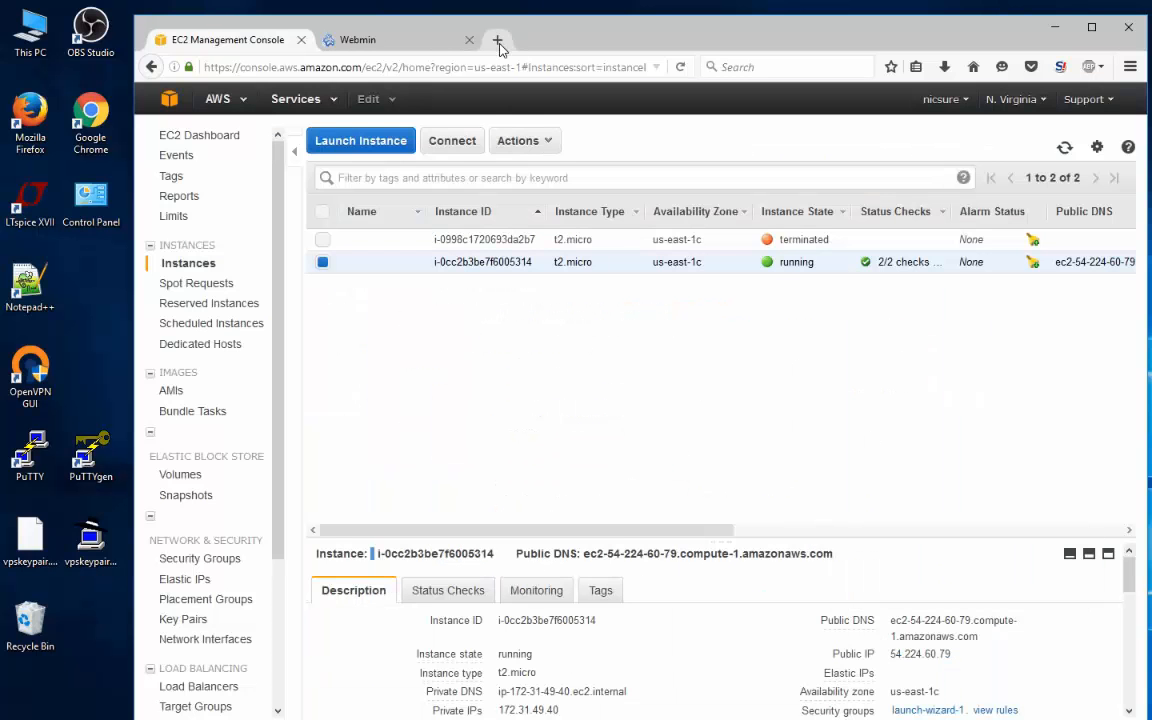
{"action": "left_click", "coordinate": [497, 41]}
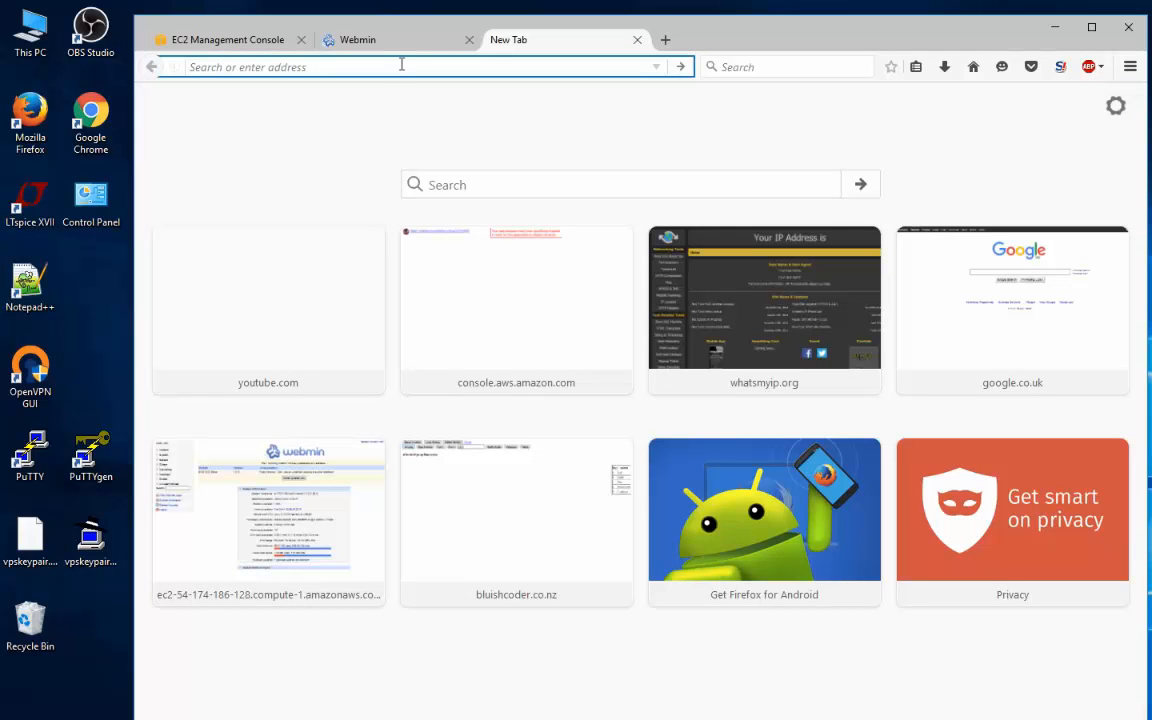
{"action": "type", "text": "h"}
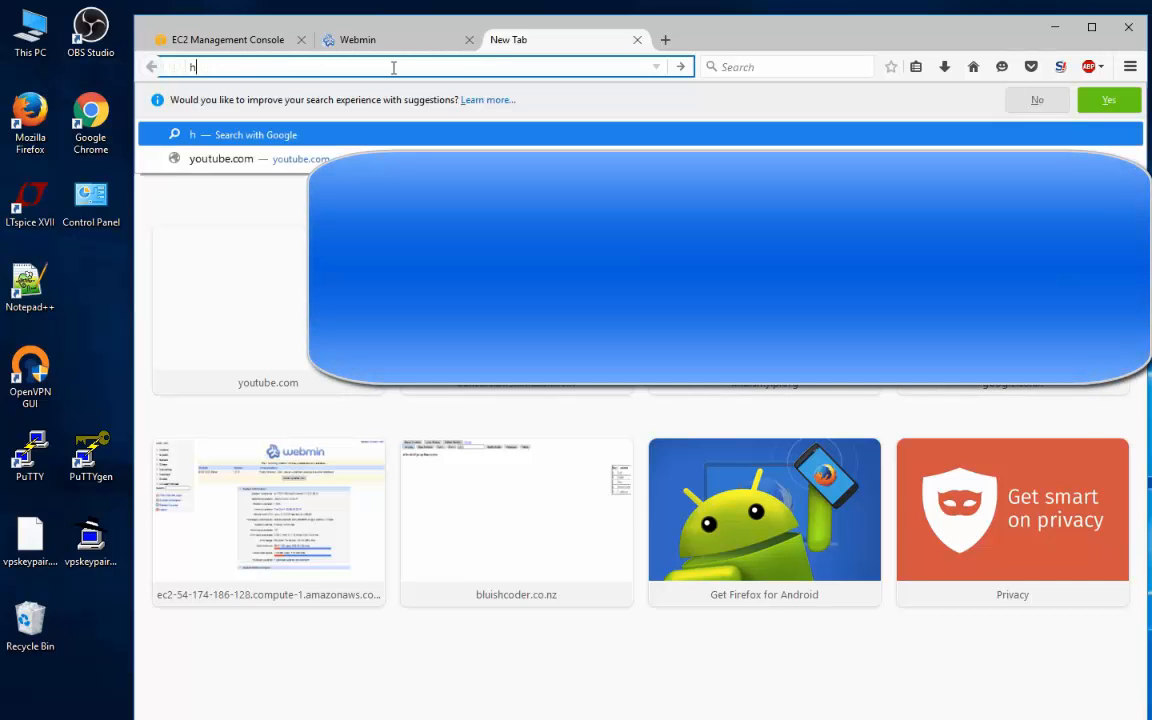
{"action": "type", "text": "ttps://"}
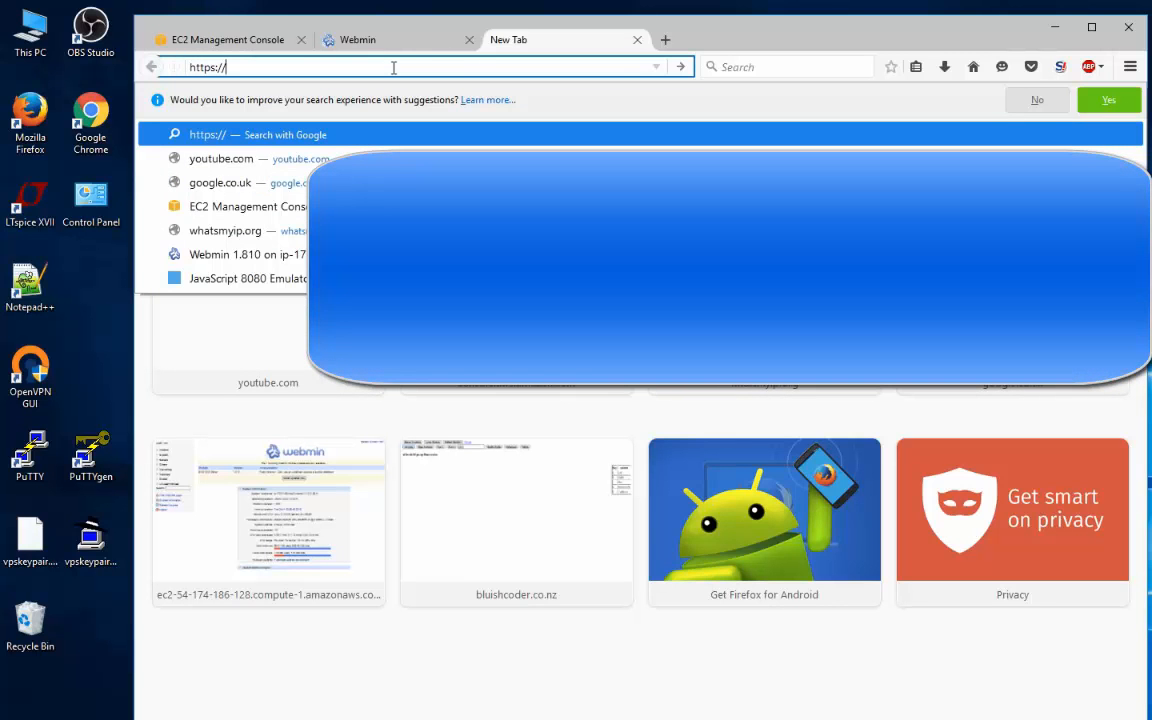
{"action": "key", "text": "ctrl+v"}
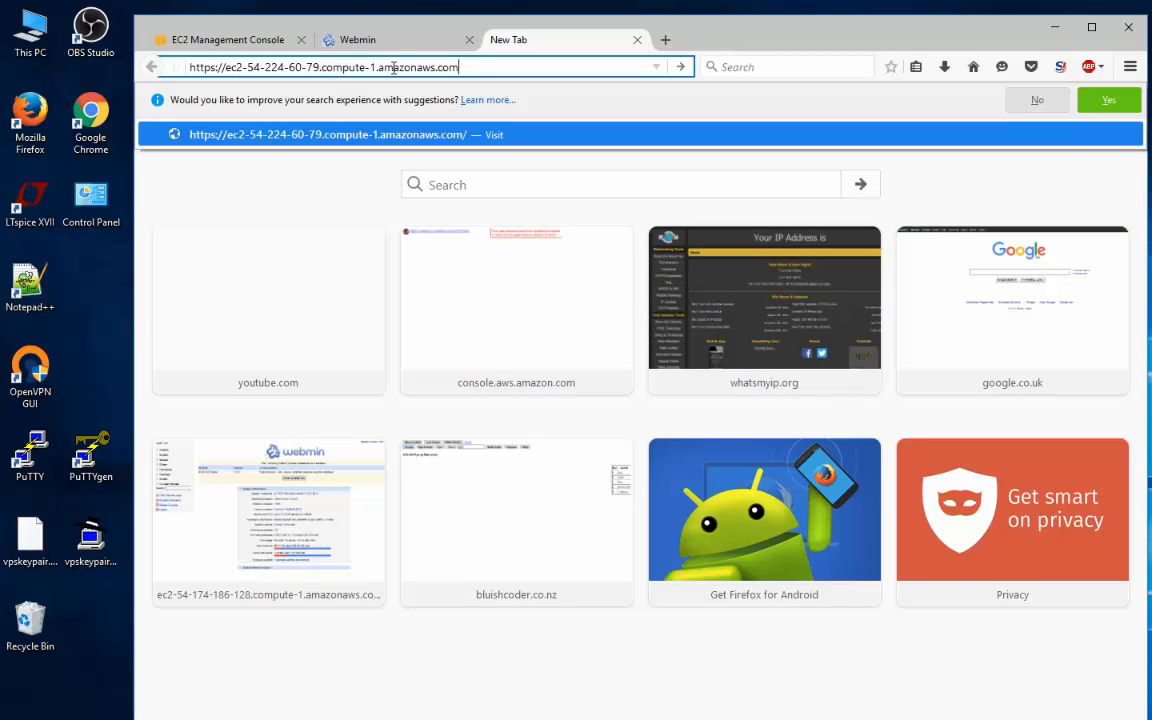
{"action": "type", "text": ":10000"}
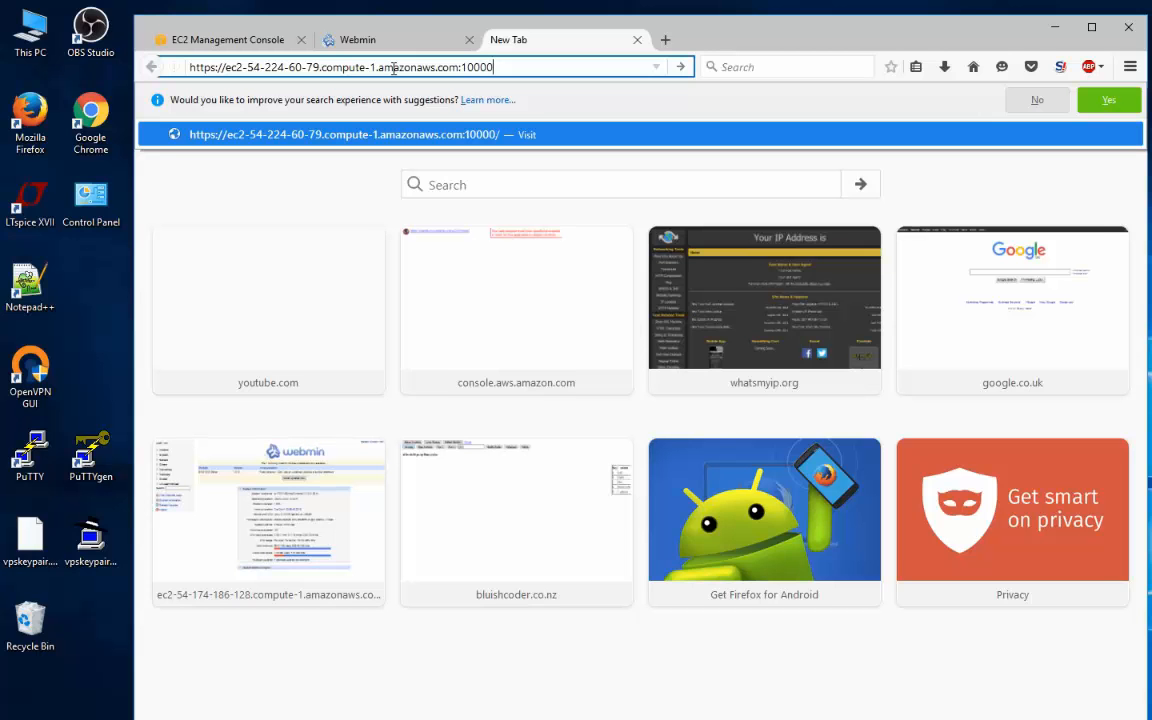
{"action": "key", "text": "Return"}
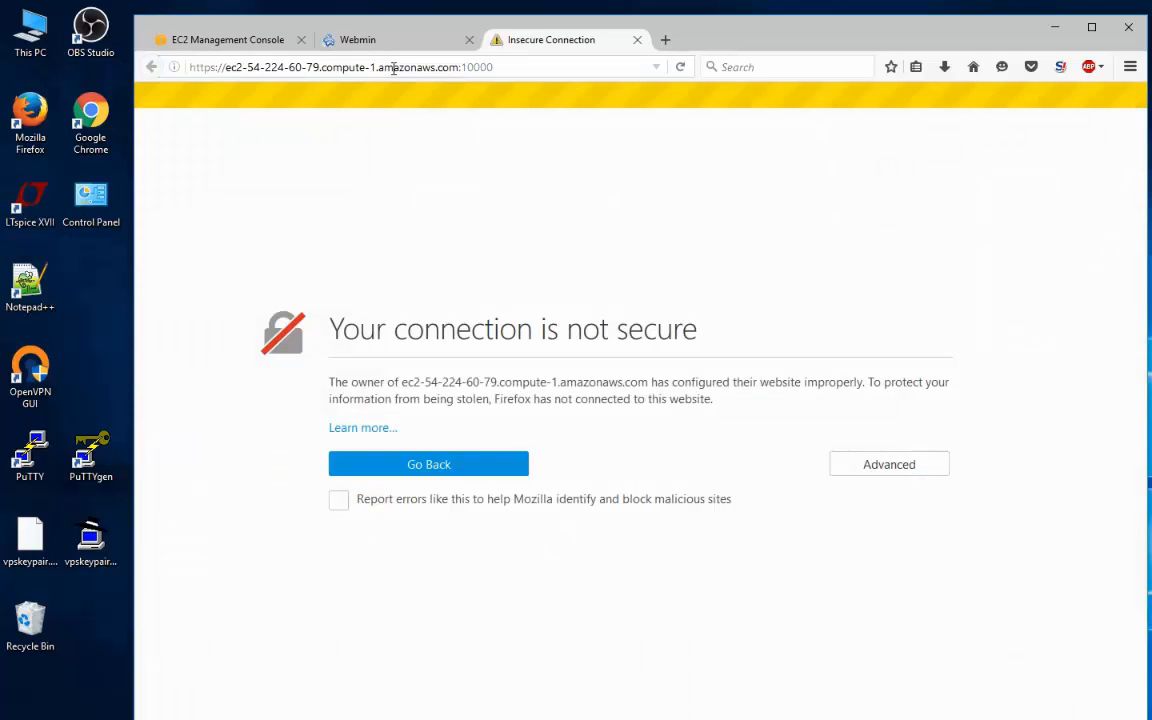
Add a permanently stored security exception for the Webmin server's self-signed certificate.
{"action": "left_click", "coordinate": [875, 468]}
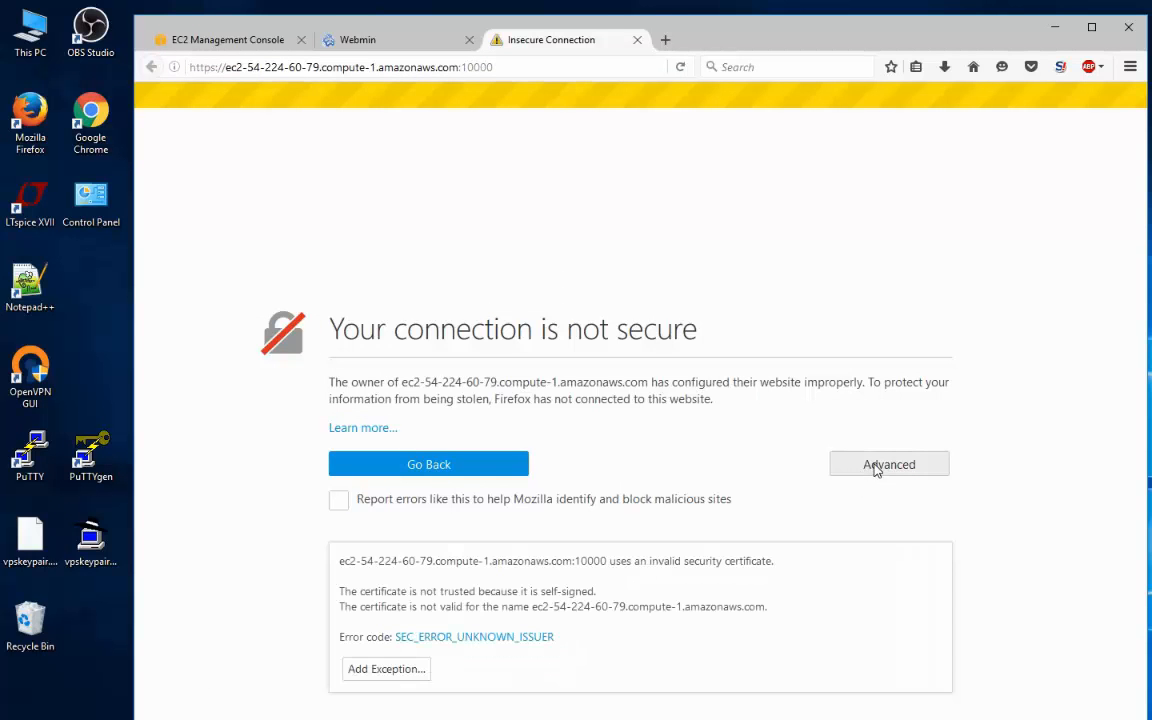
{"action": "left_click", "coordinate": [360, 668]}
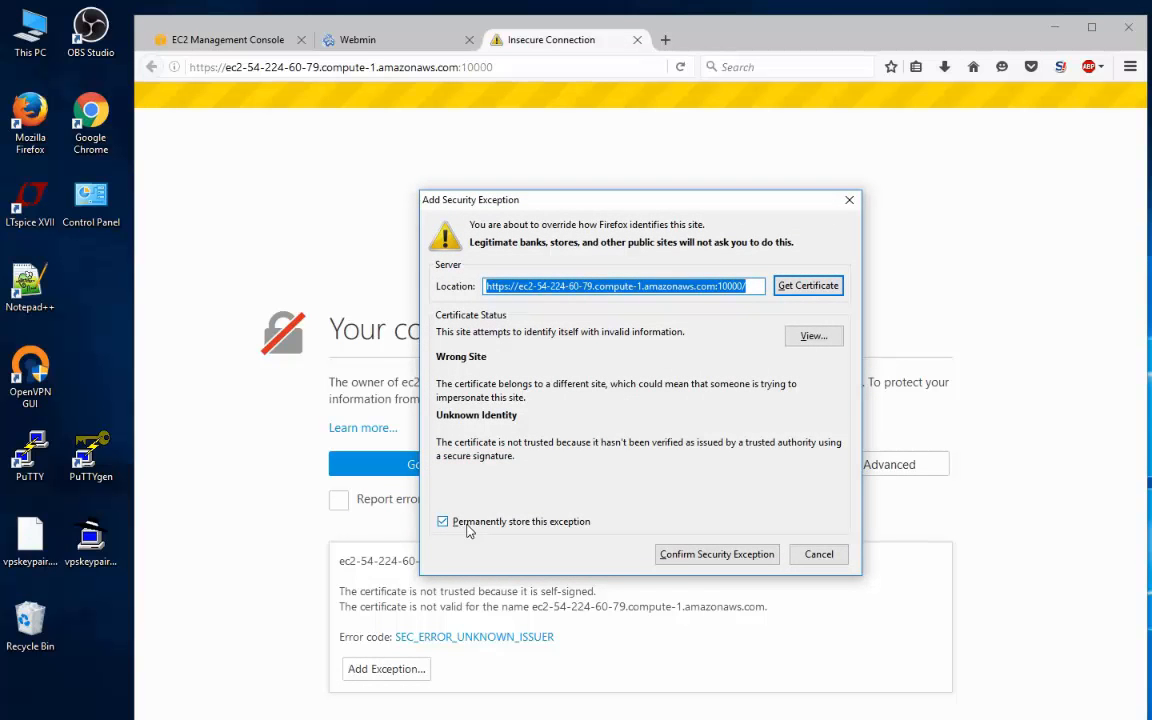
{"action": "left_click", "coordinate": [680, 554]}
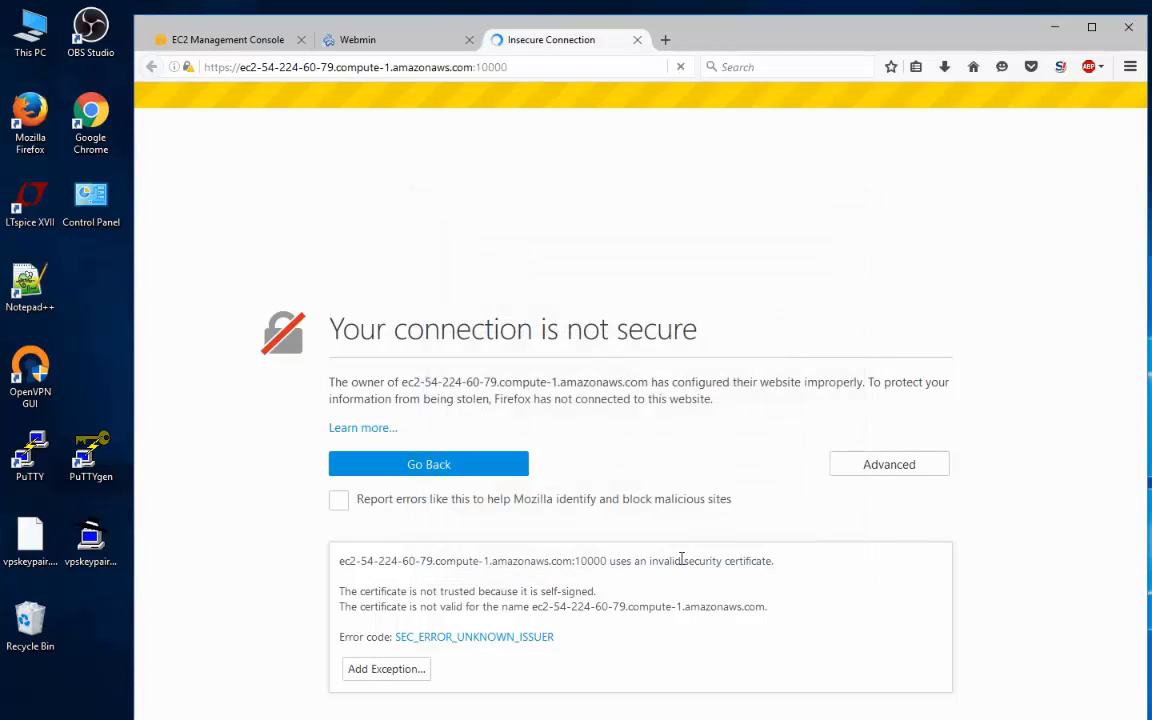
Log in to Webmin as root with the account password, remembering the login permanently and saving it in Firefox.
{"action": "left_click", "coordinate": [604, 165]}
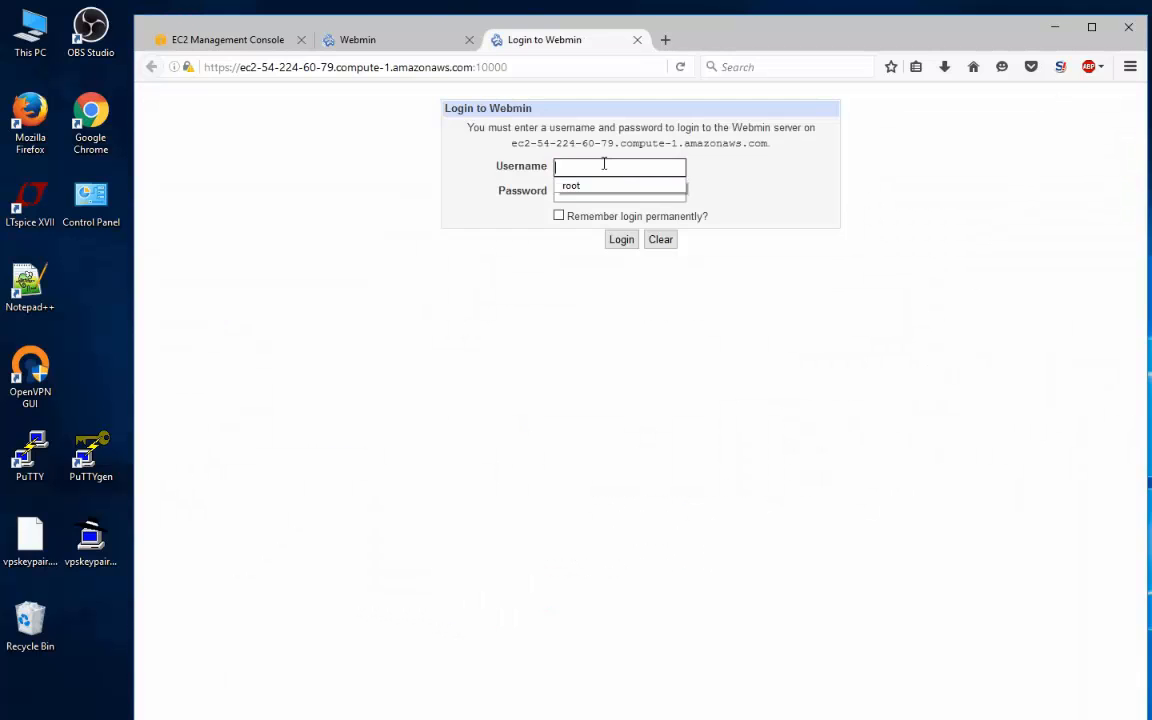
{"action": "left_click", "coordinate": [594, 186]}
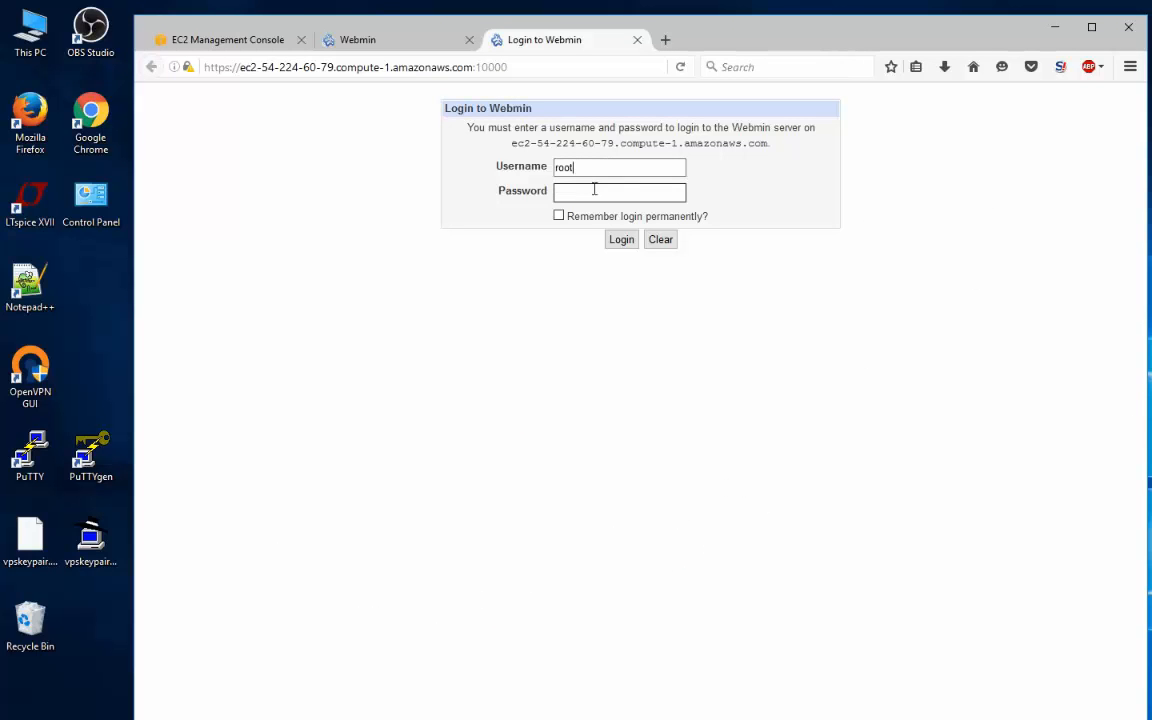
{"action": "left_click", "coordinate": [593, 192]}
{"action": "type", "text": "*****"}
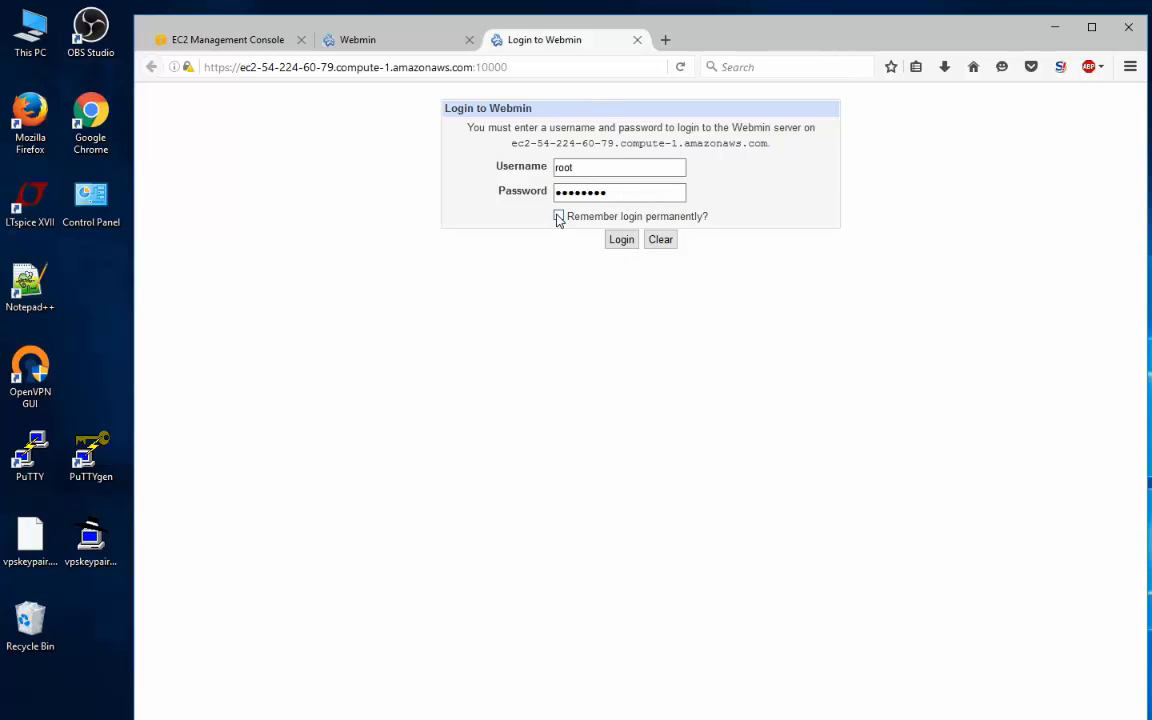
{"action": "left_click", "coordinate": [558, 216]}
{"action": "left_click", "coordinate": [624, 244]}
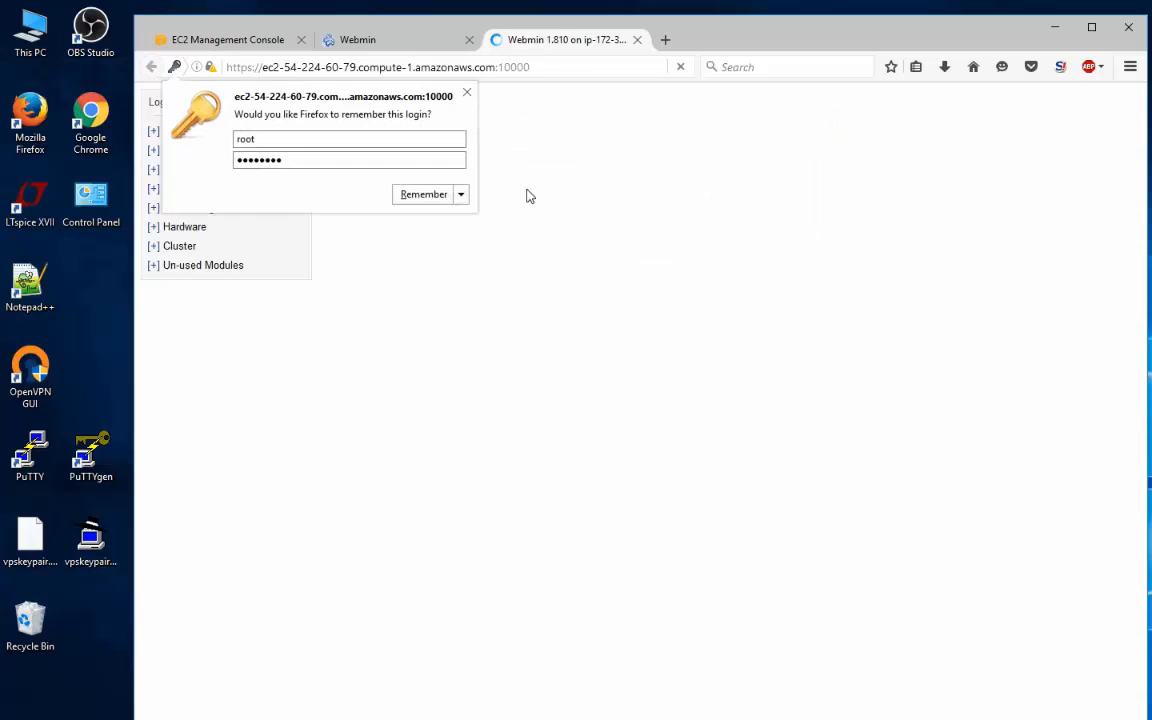
{"action": "left_click", "coordinate": [421, 196]}
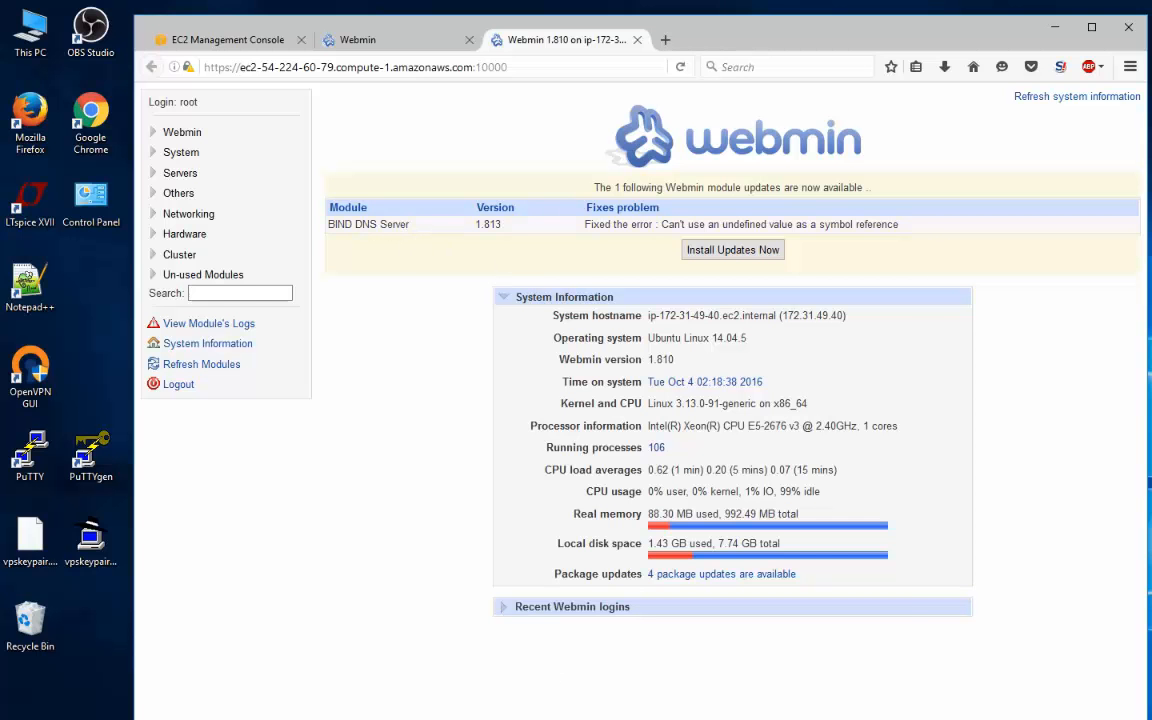
Reconnect to the instance in PuTTY using the saved AmazonEC2 session and move the terminal clear of the desktop icons.
{"action": "key", "text": "alt+Tab"}
{"action": "left_click", "coordinate": [805, 273]}
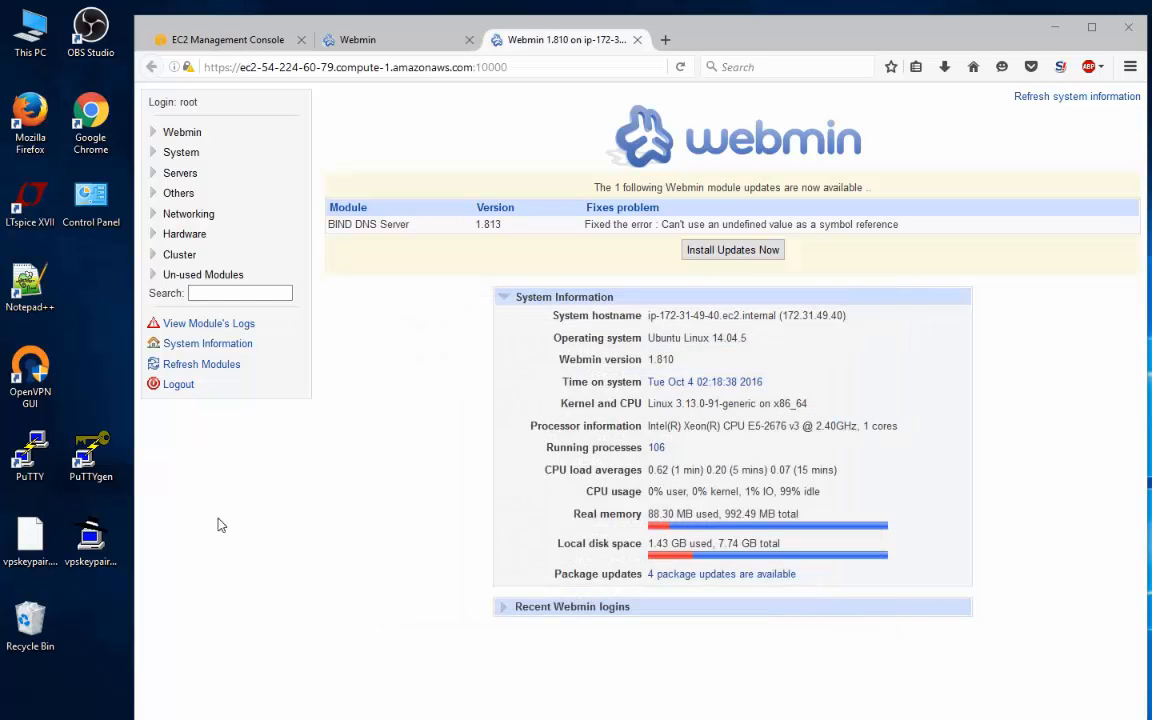
{"action": "double_click", "coordinate": [30, 452]}
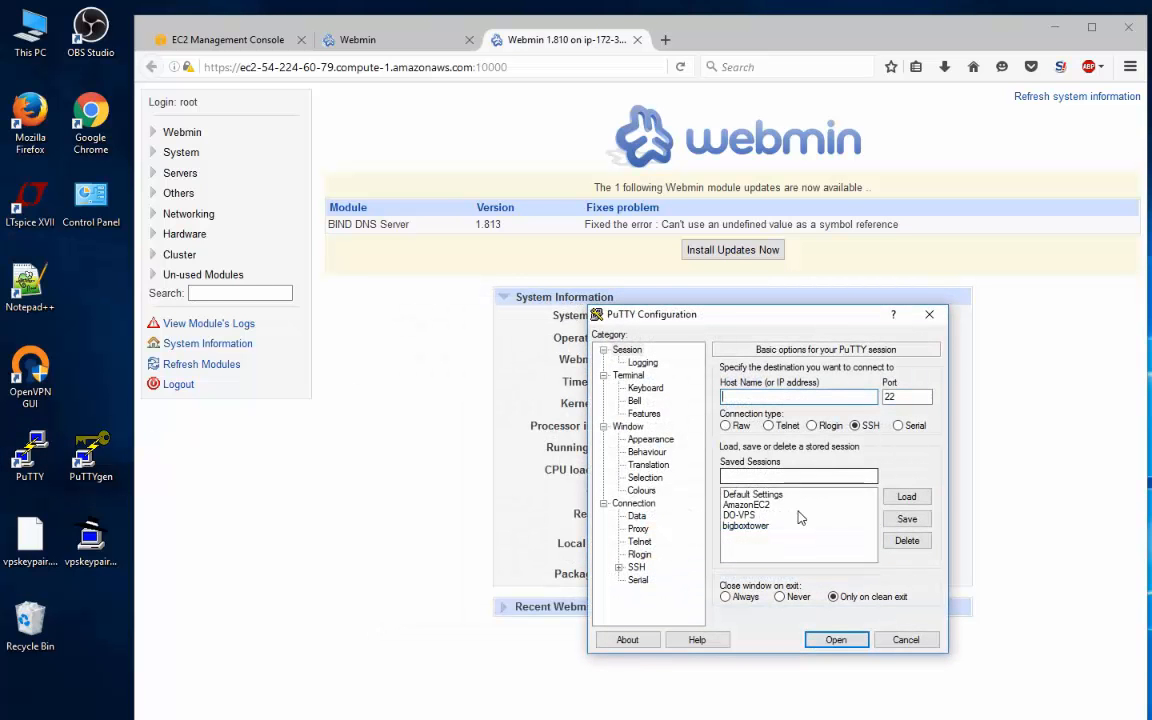
{"action": "double_click", "coordinate": [760, 505]}
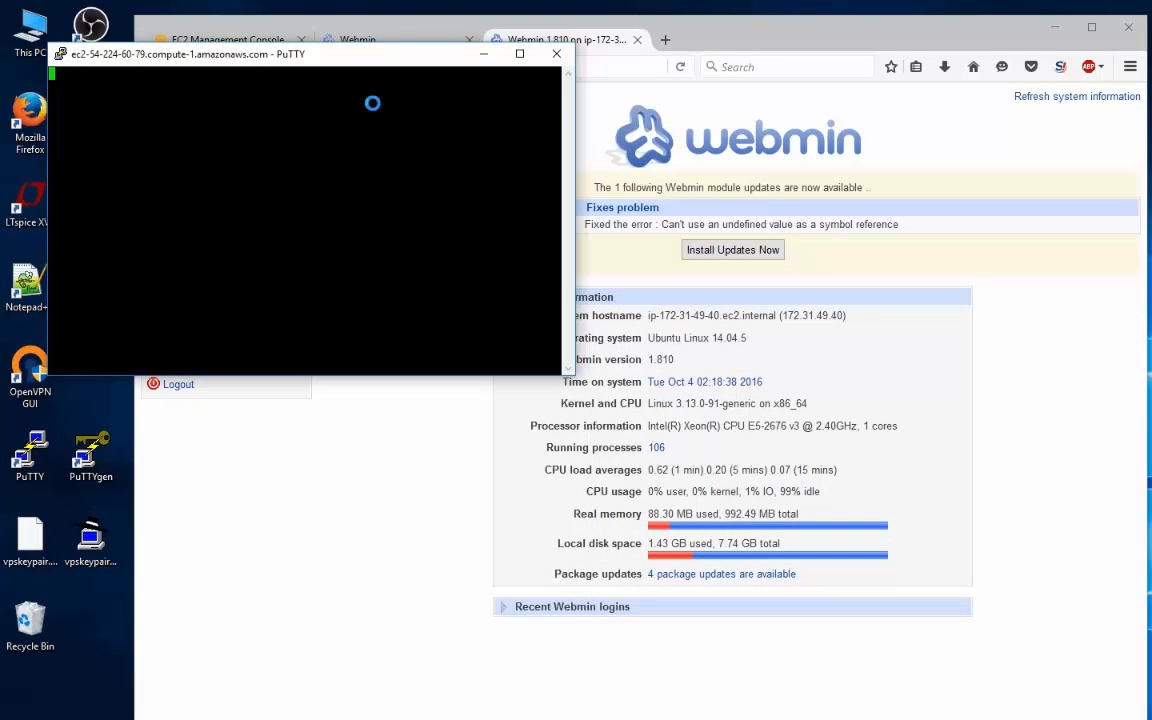
{"action": "left_click_drag", "start_coordinate": [267, 58], "coordinate": [622, 262]}
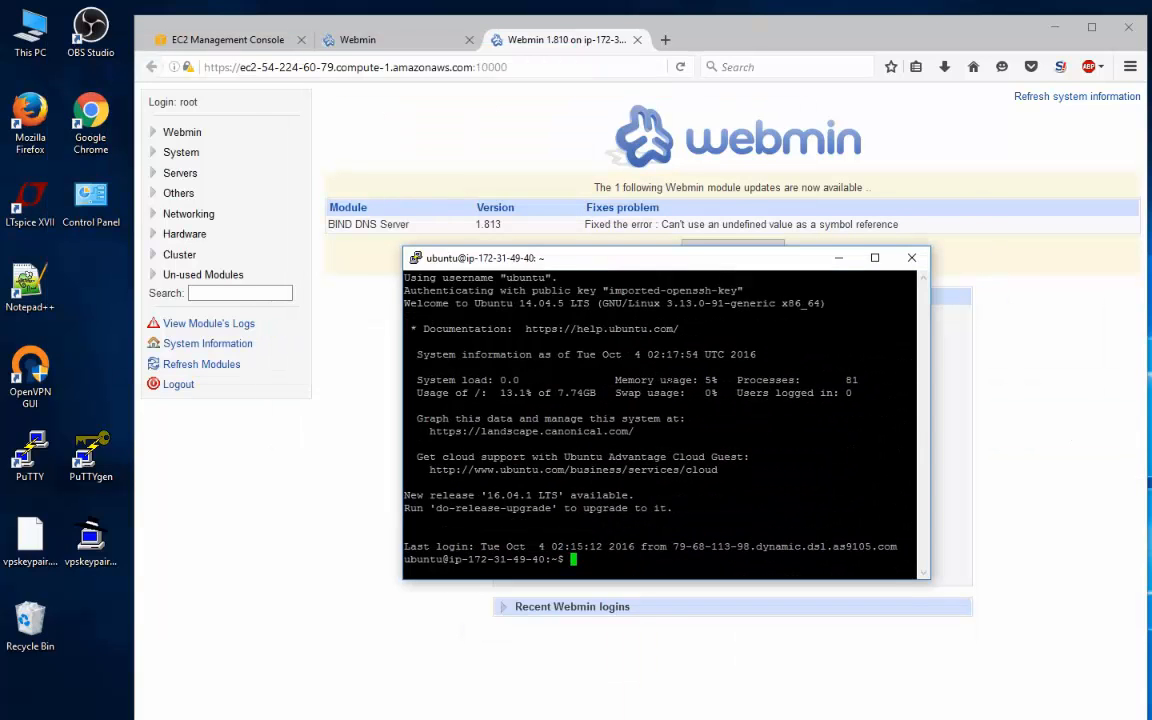
Install OpenVPN with sudo apt-get install openvpn, agreeing to continue.
{"action": "type", "text": "sudo apt-get install ope"}
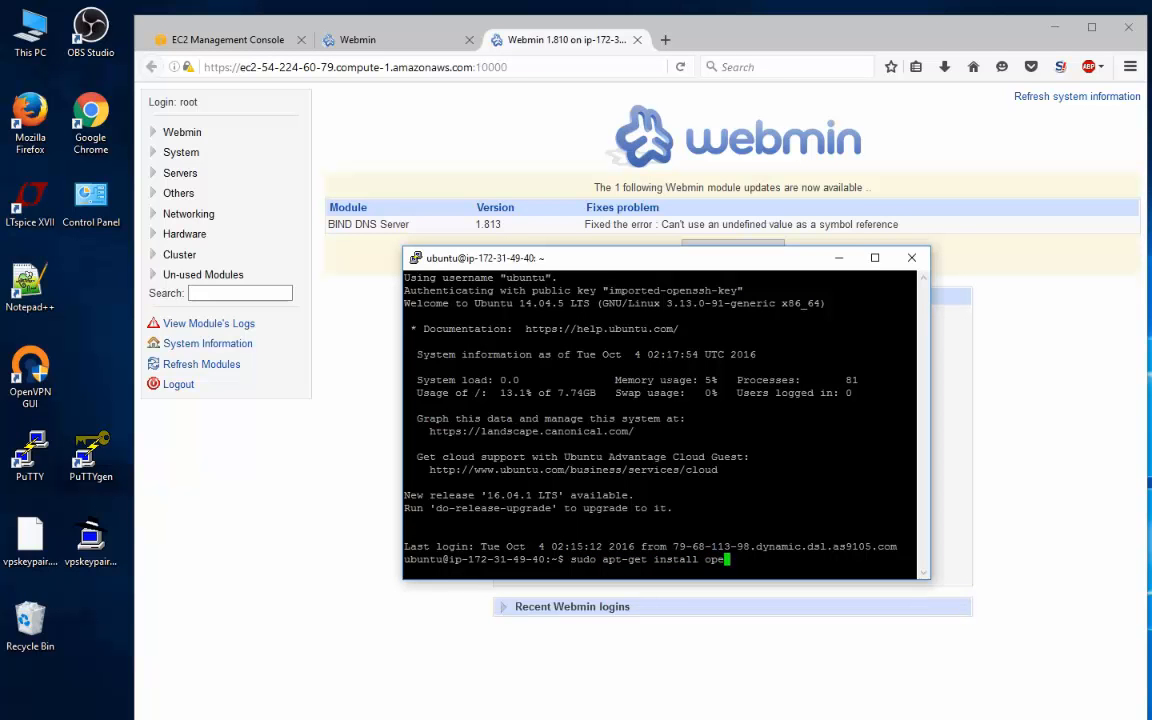
{"action": "type", "text": "nvpn"}
{"action": "key", "text": "Return"}
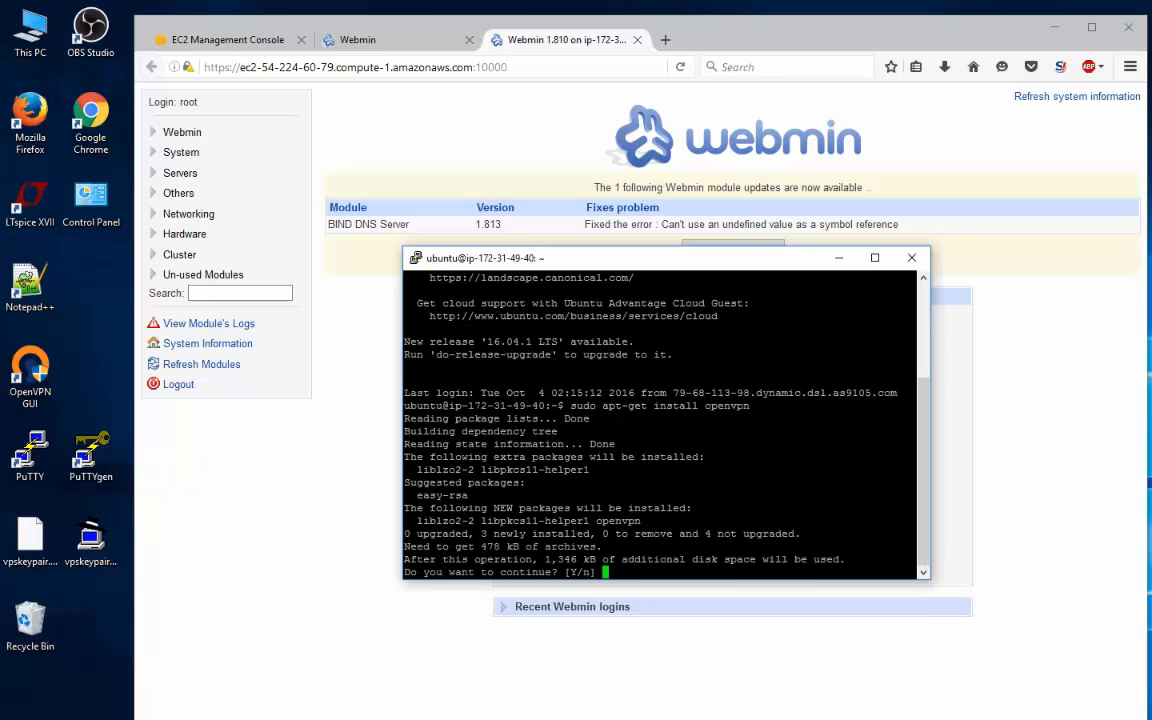
{"action": "type", "text": "y"}
{"action": "key", "text": "Return"}
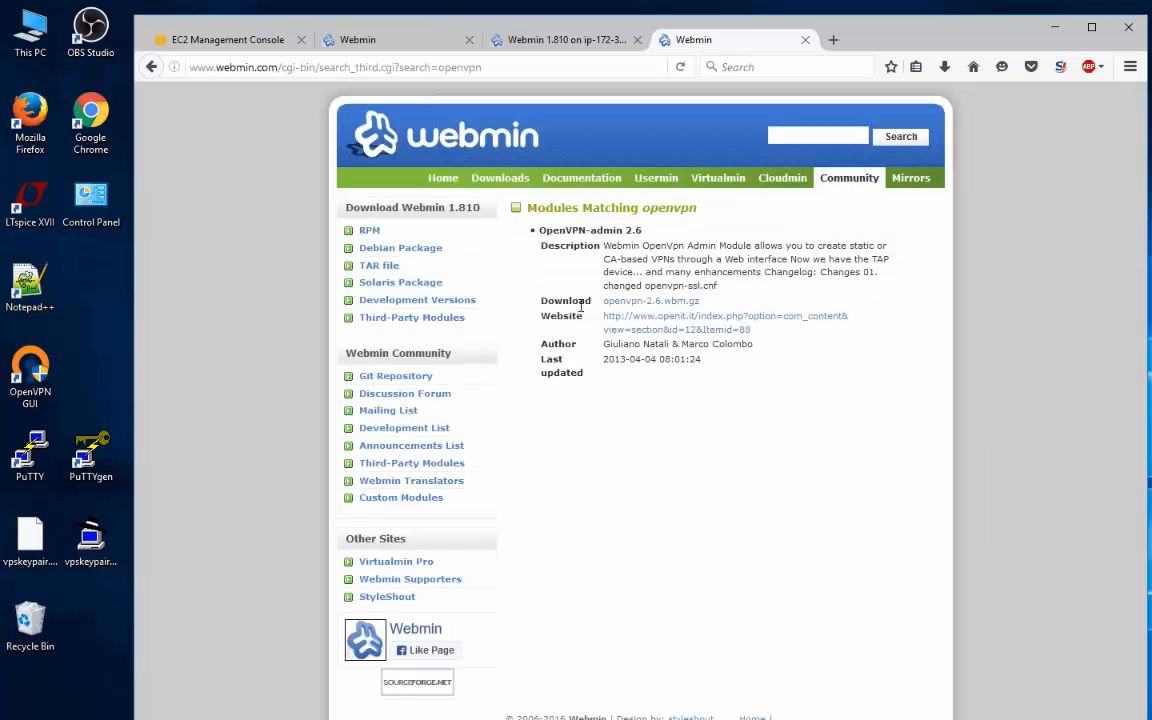
Copy the download link of the OpenVPN-admin module openvpn-2.6.wbm.gz and open the server's Webmin Configuration page.
{"action": "right_click", "coordinate": [647, 304]}
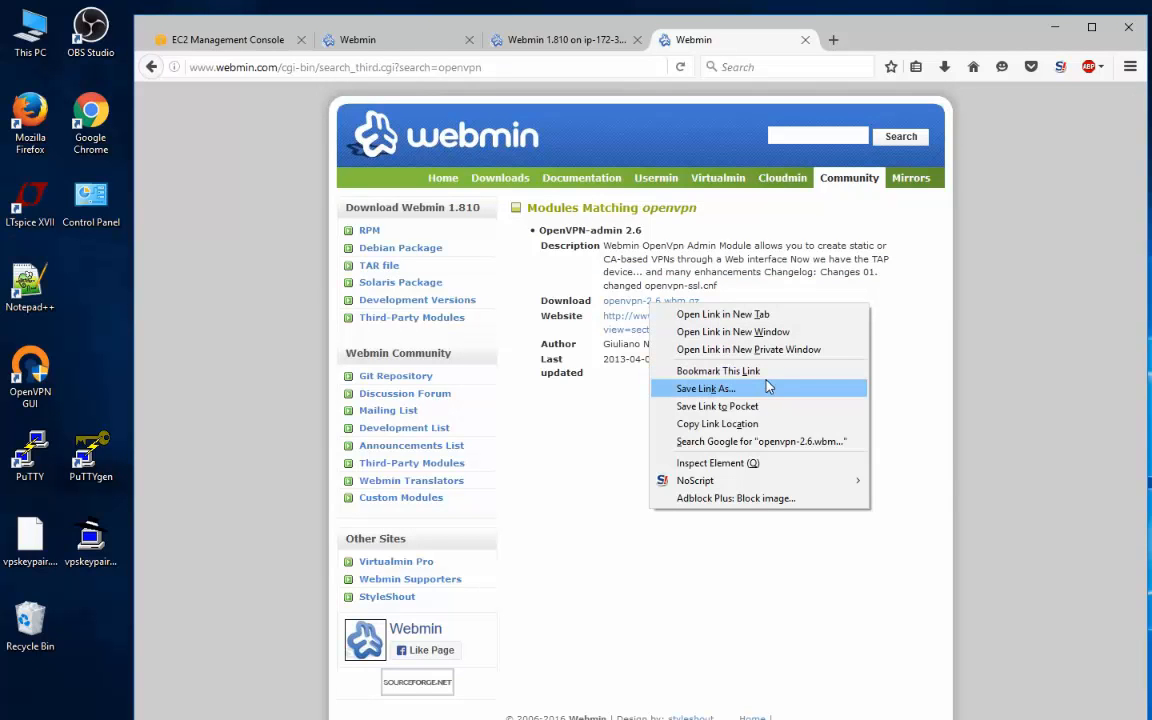
{"action": "left_click", "coordinate": [708, 424]}
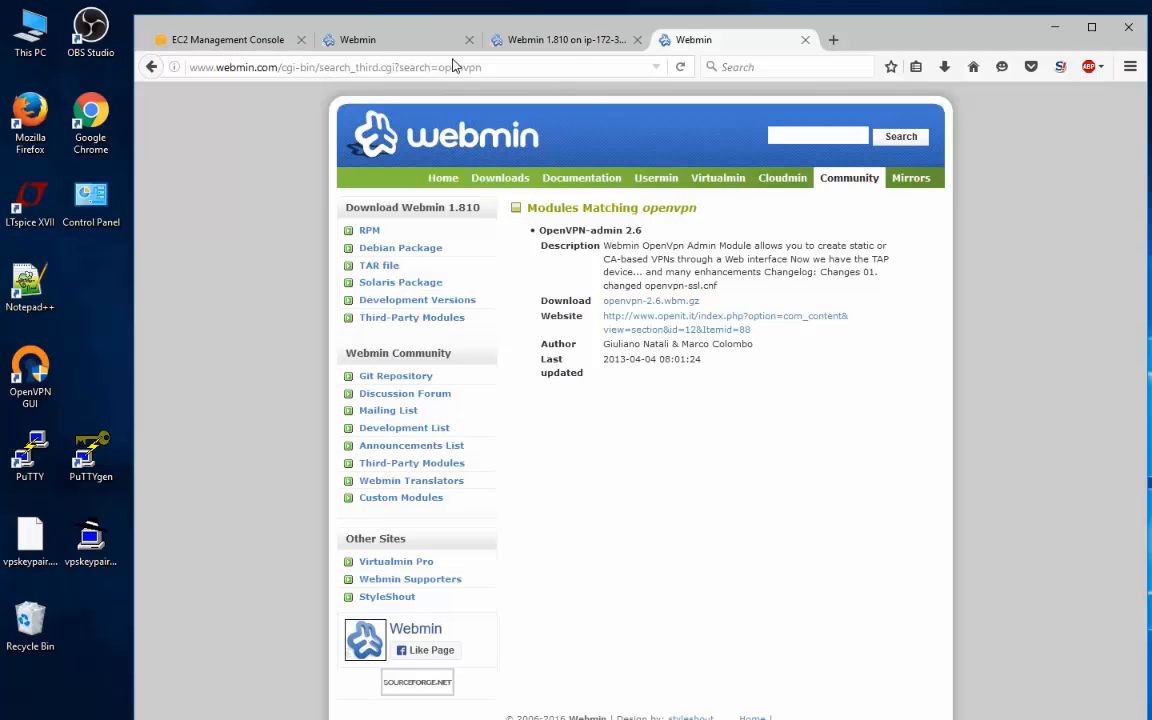
{"action": "left_click", "coordinate": [509, 41]}
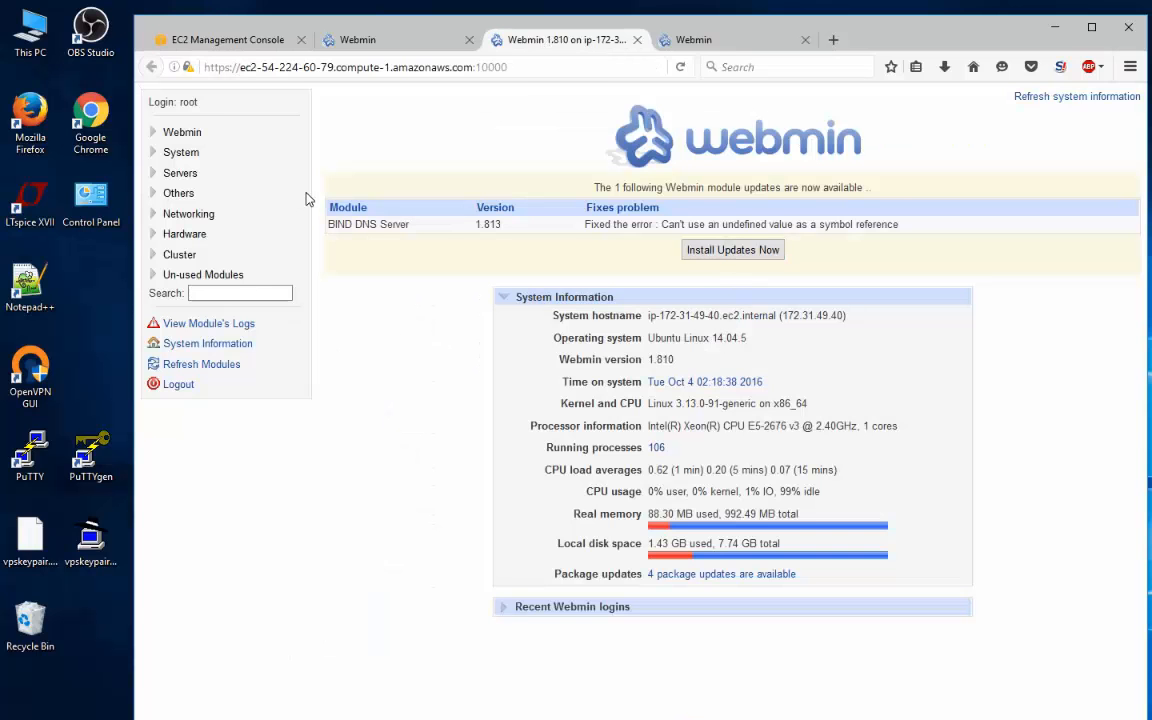
{"action": "left_click", "coordinate": [177, 133]}
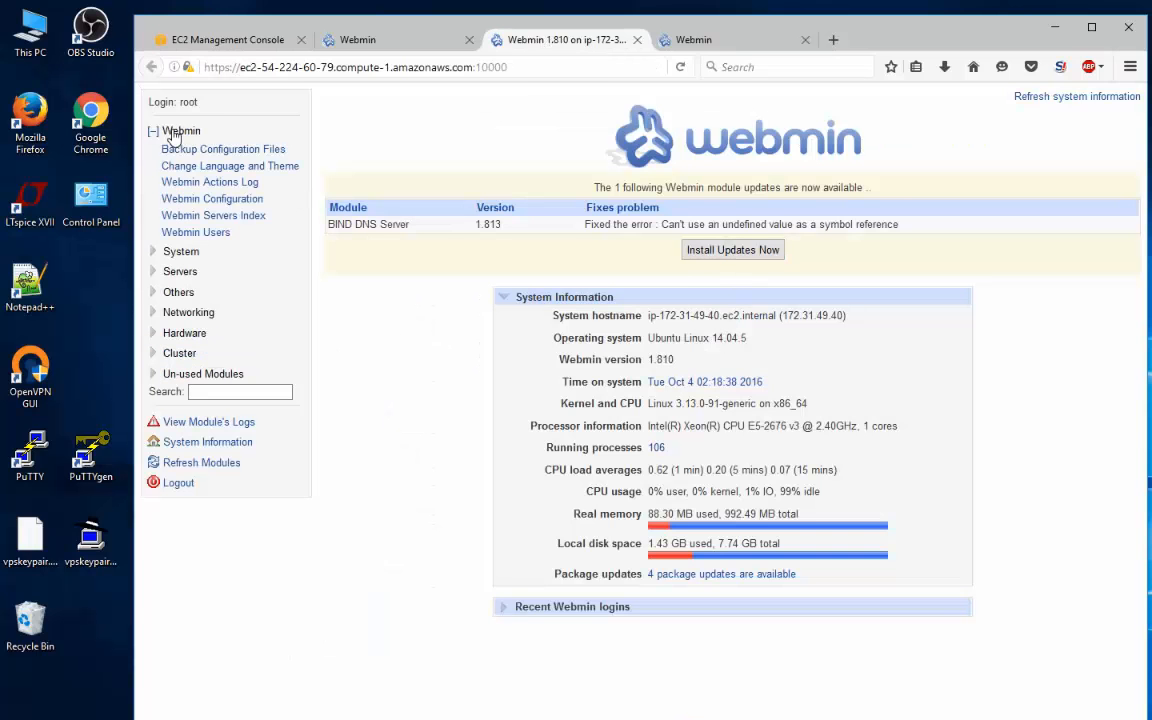
{"action": "left_click", "coordinate": [256, 202]}
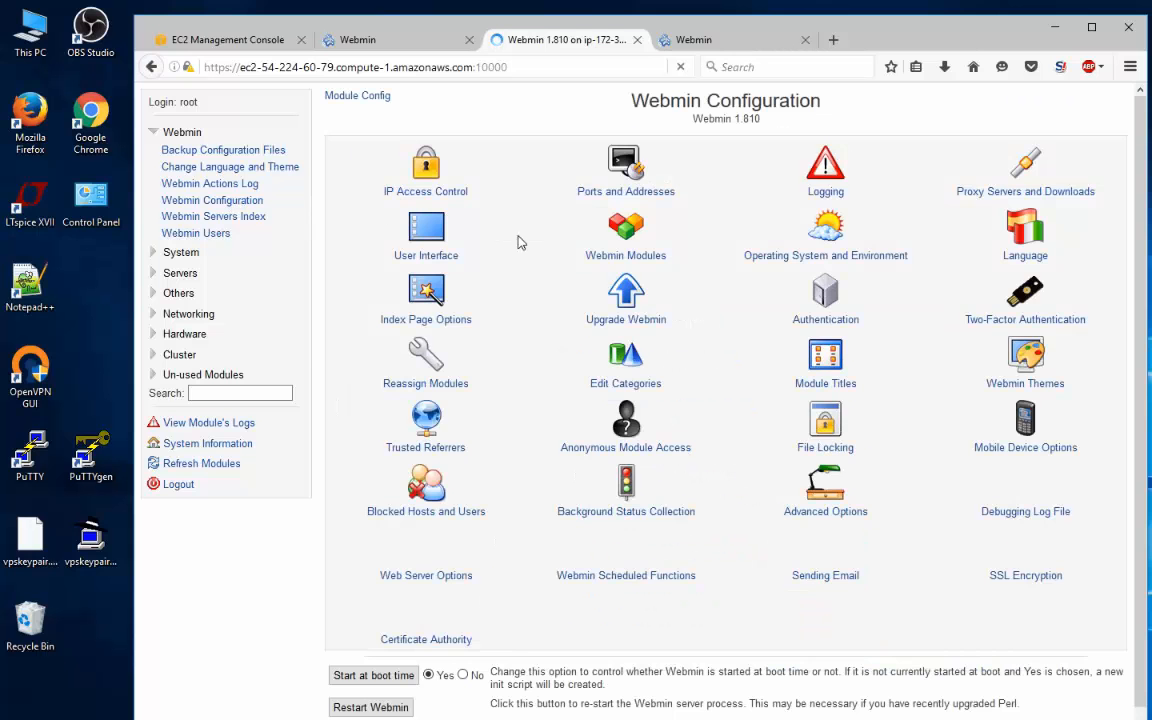
{"action": "left_click", "coordinate": [626, 232]}
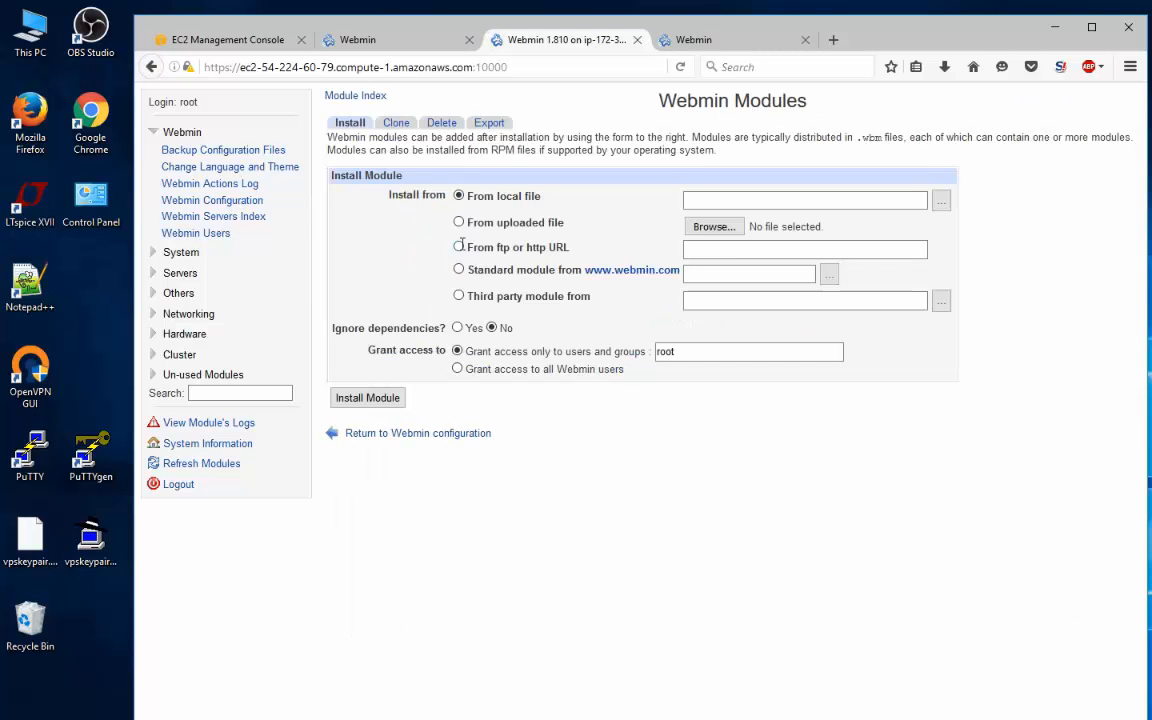
{"action": "left_click", "coordinate": [527, 249]}
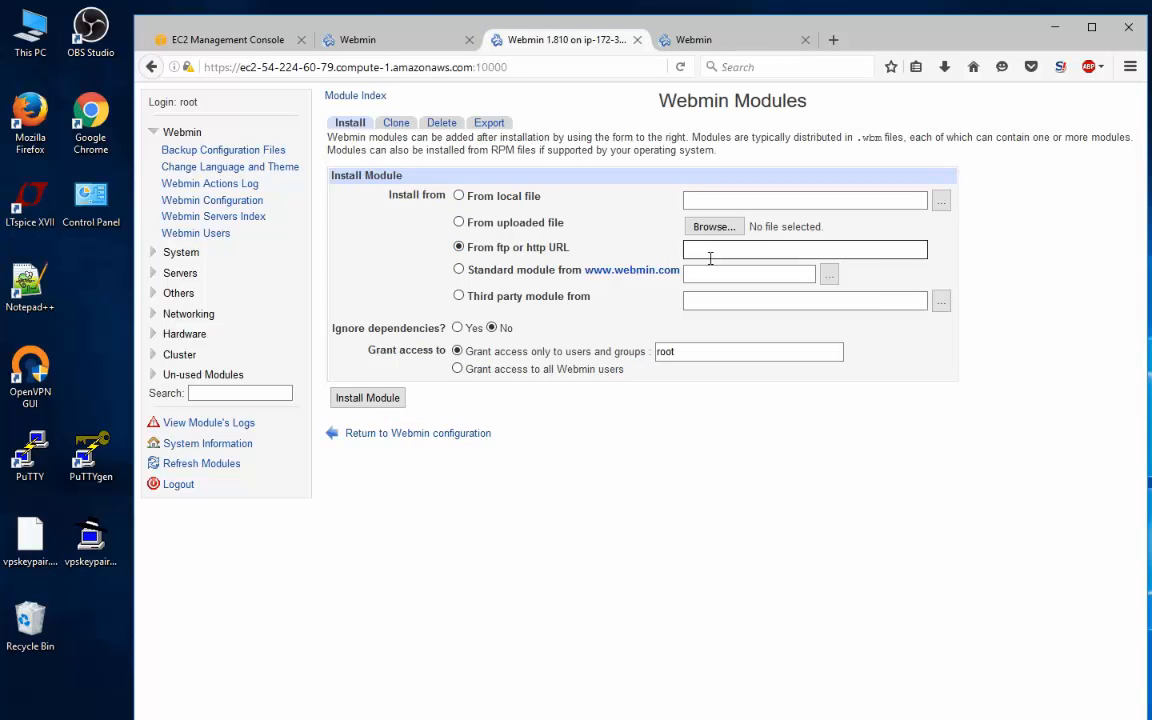
{"action": "right_click", "coordinate": [711, 258]}
{"action": "left_click", "coordinate": [750, 328]}
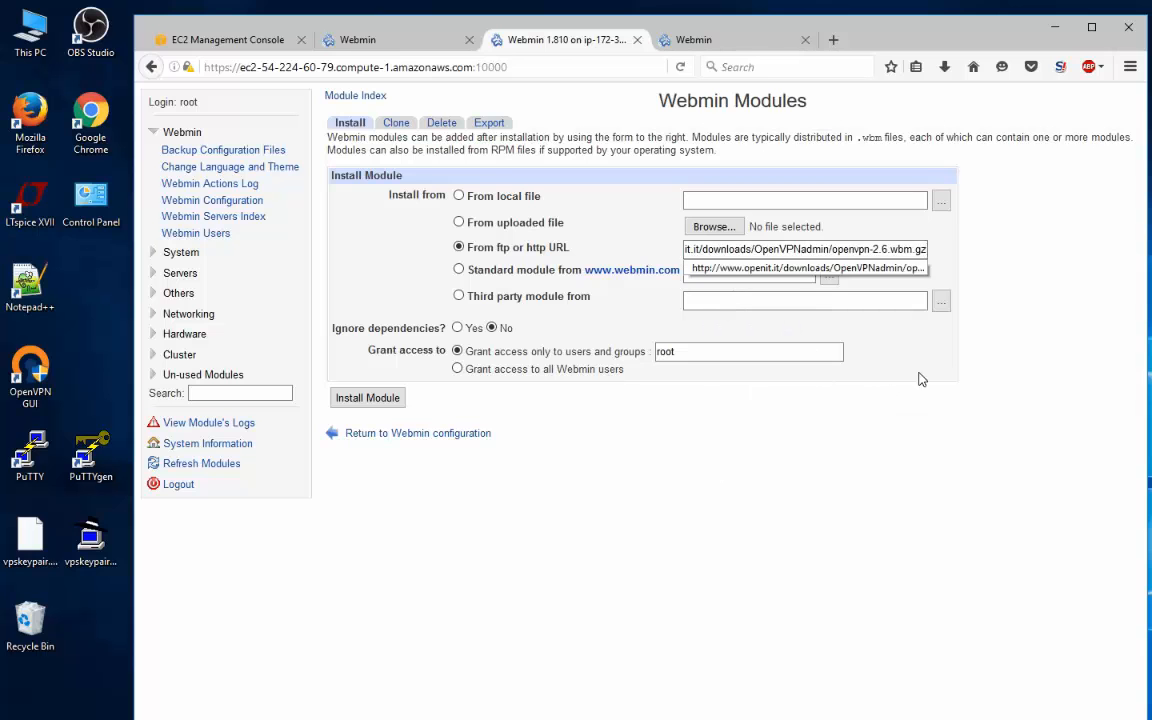
{"action": "left_click", "coordinate": [368, 399]}
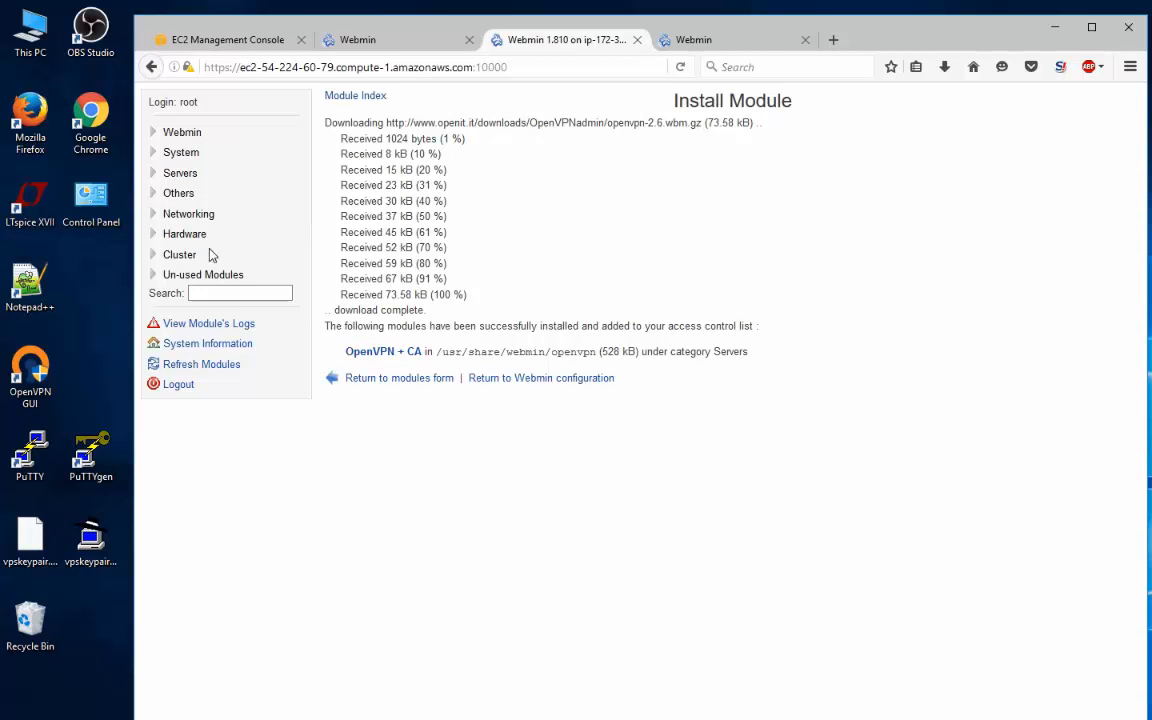
Open the OpenVPN + CA module and create a certification authority named myca, keeping the other default values.
{"action": "left_click", "coordinate": [196, 173]}
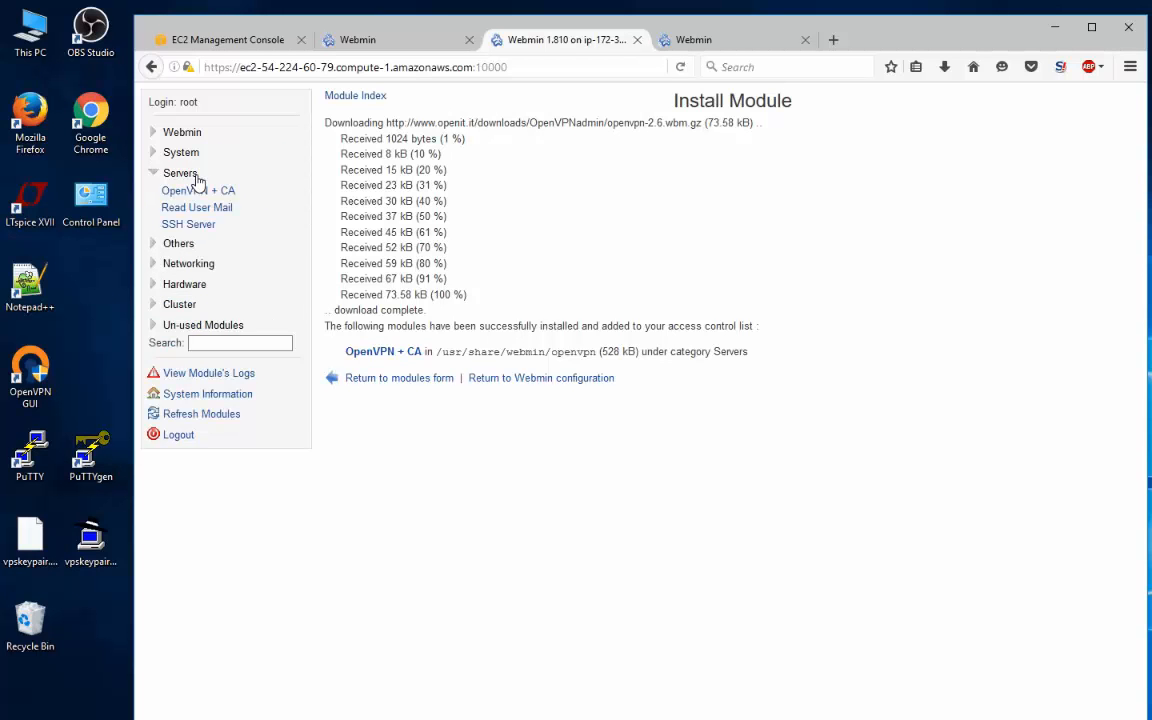
{"action": "left_click", "coordinate": [212, 191]}
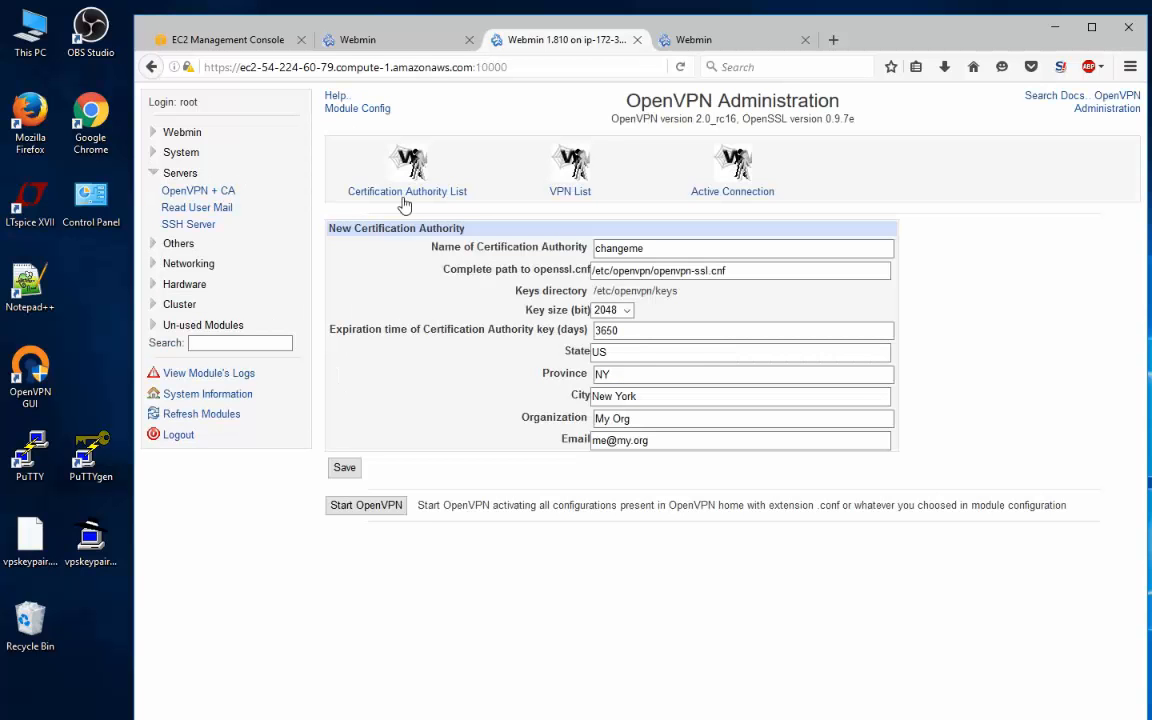
{"action": "double_click", "coordinate": [618, 248]}
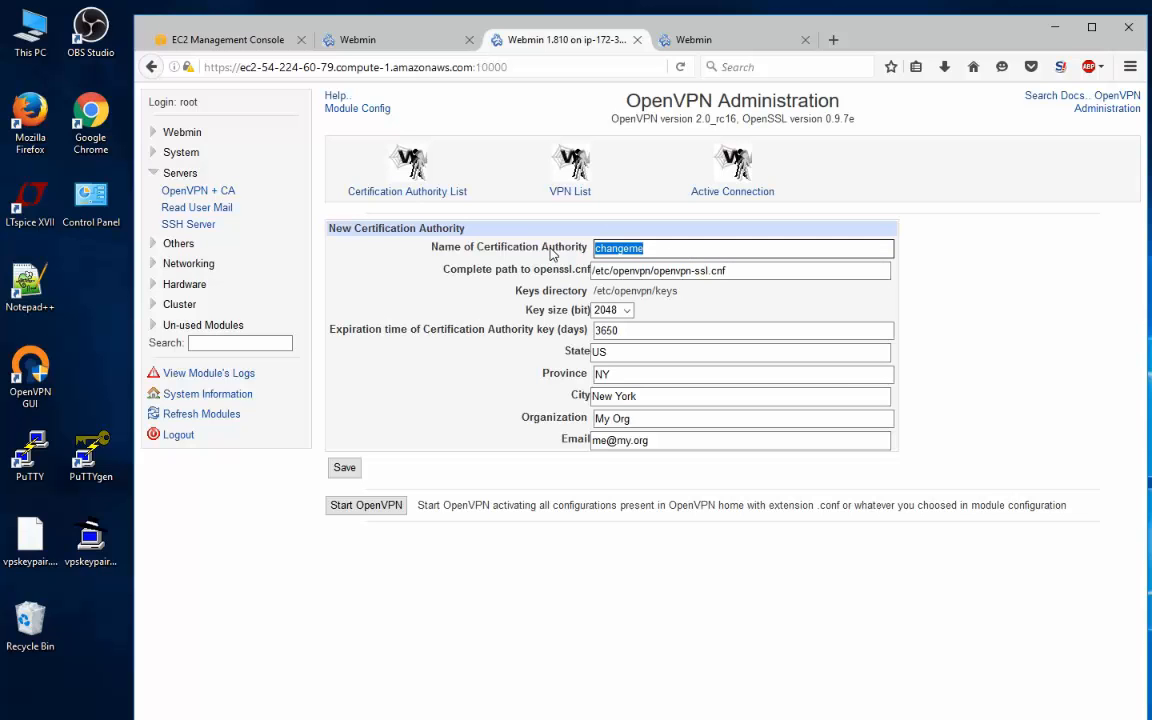
{"action": "type", "text": "my"}
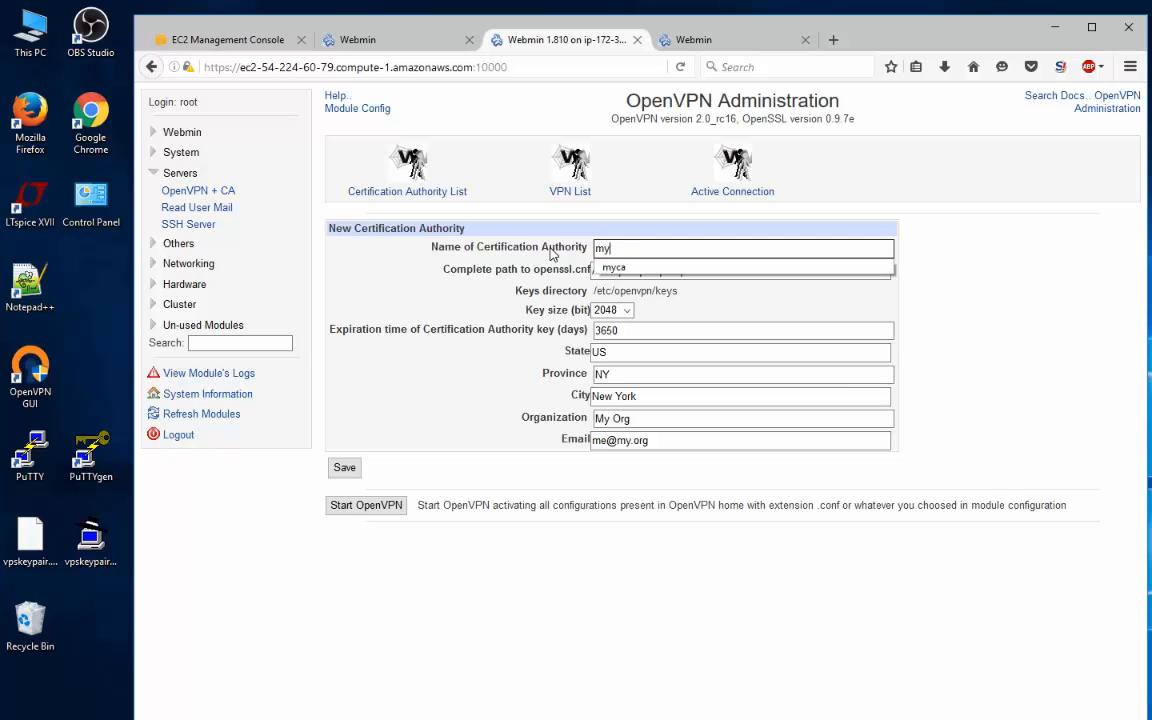
{"action": "type", "text": "ca"}
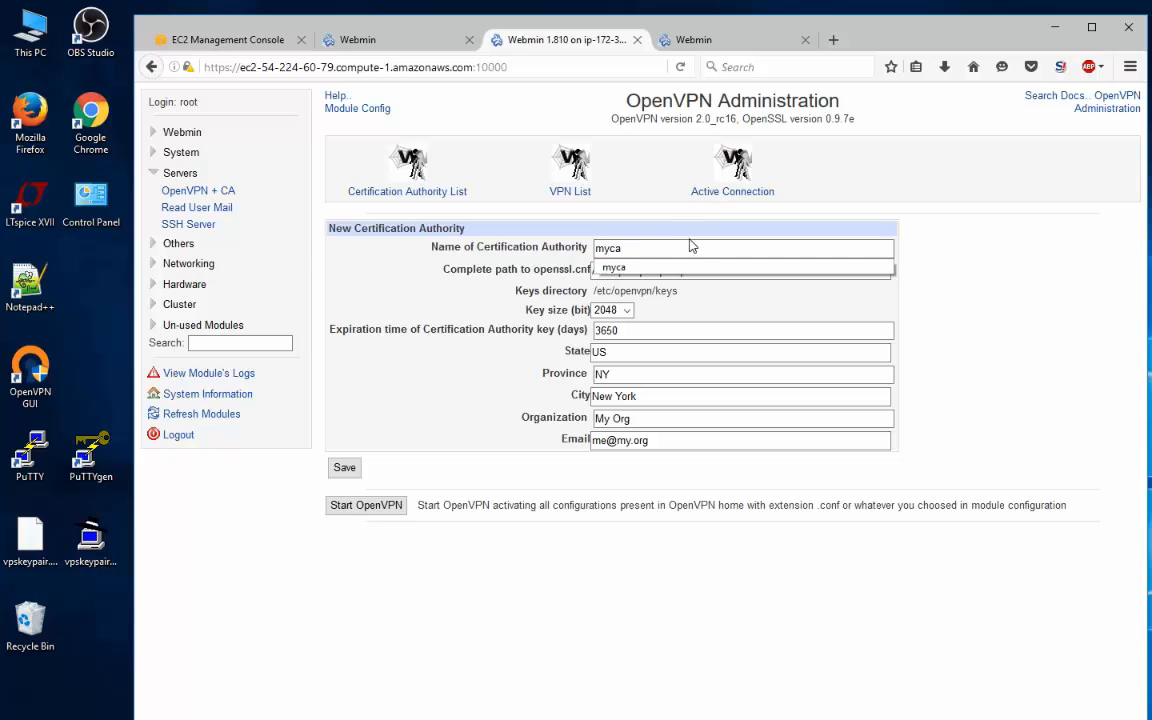
{"action": "left_click", "coordinate": [640, 267]}
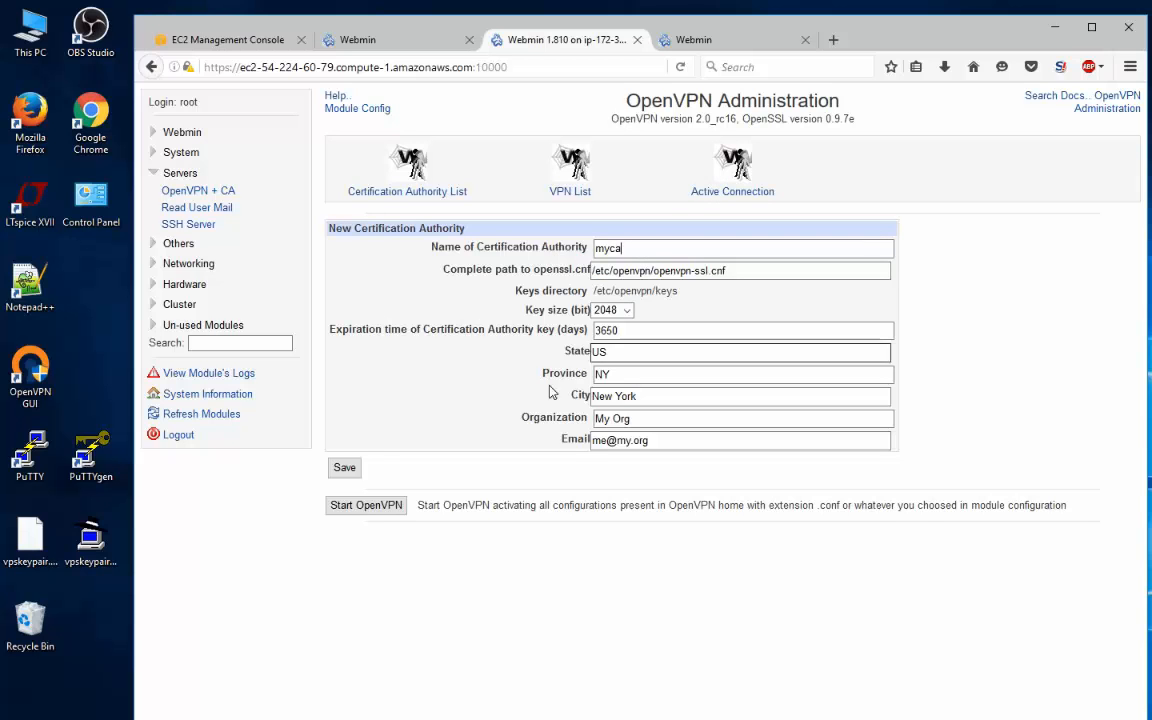
{"action": "left_click", "coordinate": [343, 468]}
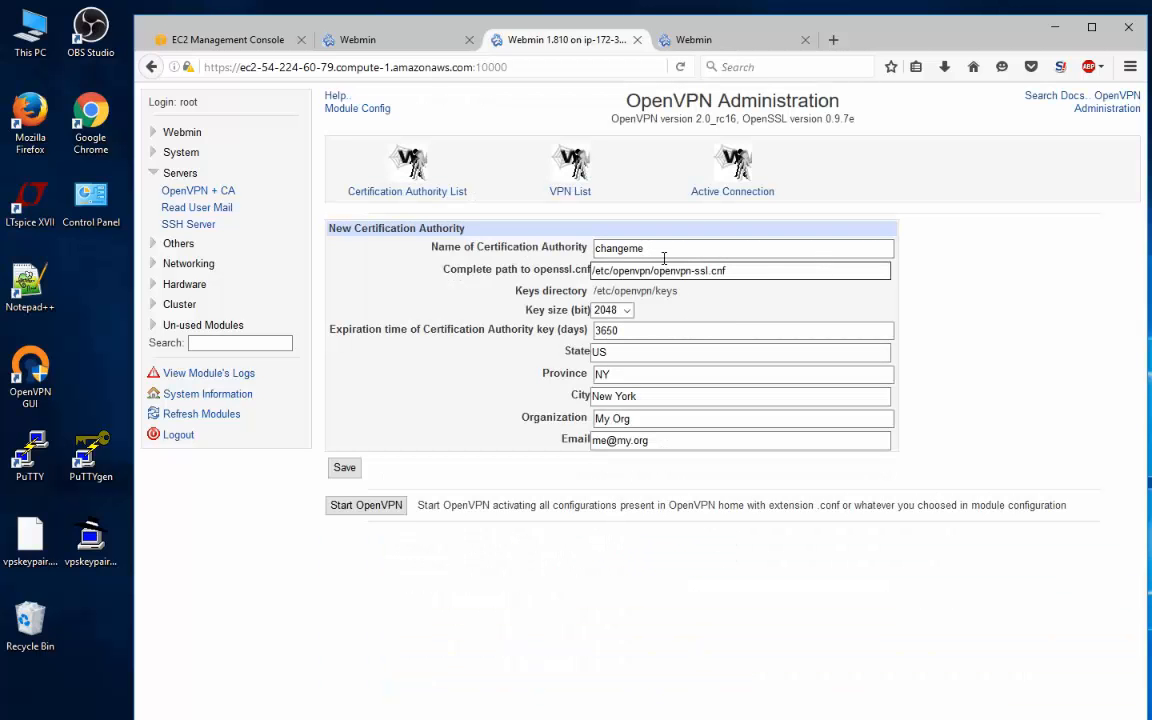
Open the keys list of certification authority myca and create a key named myserver of type server without a password.
{"action": "left_click", "coordinate": [415, 168]}
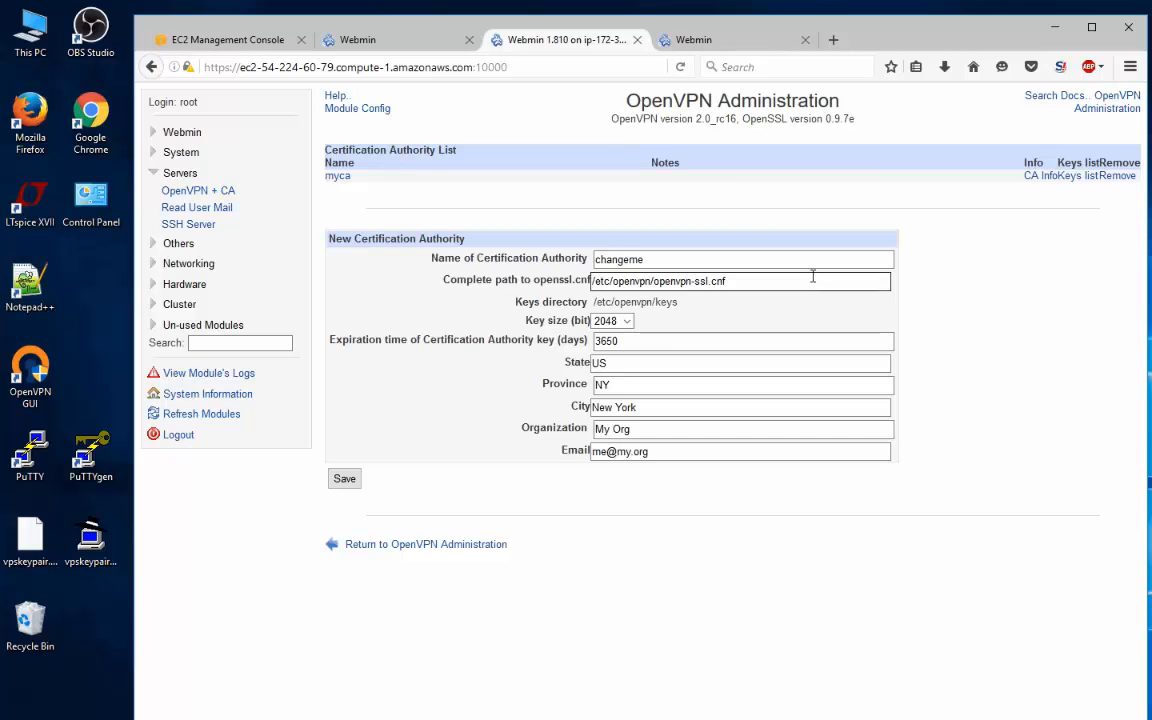
{"action": "left_click", "coordinate": [1073, 176]}
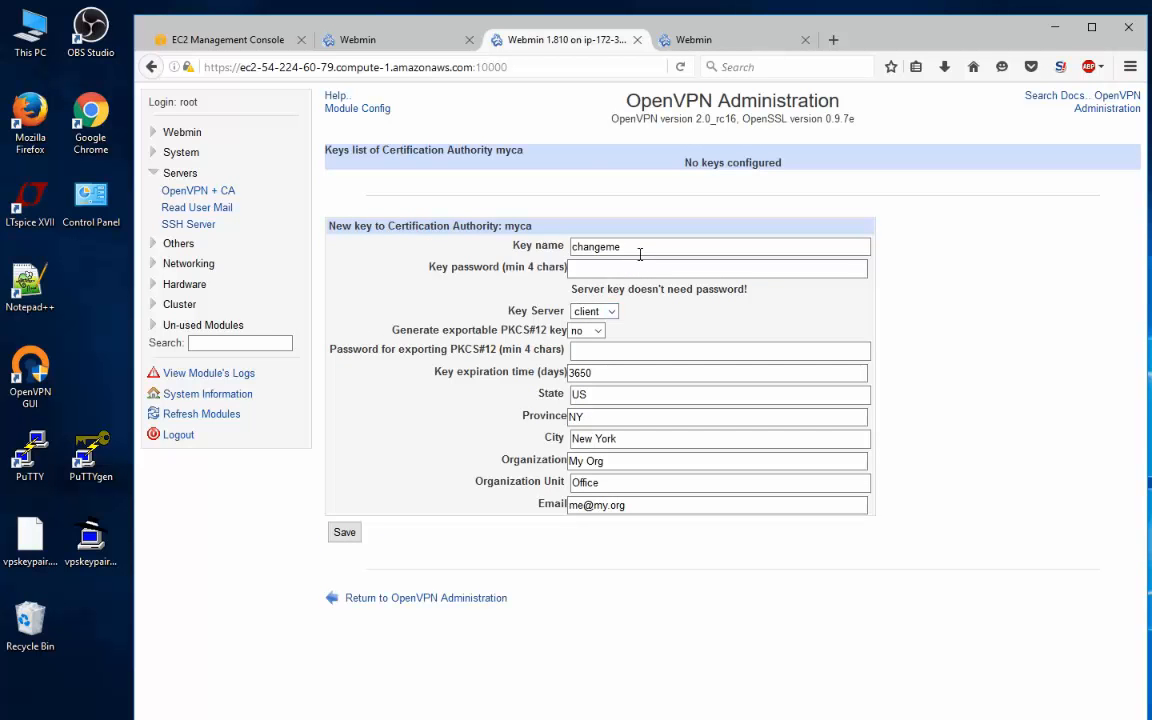
{"action": "left_click_drag", "start_coordinate": [640, 247], "coordinate": [552, 247]}
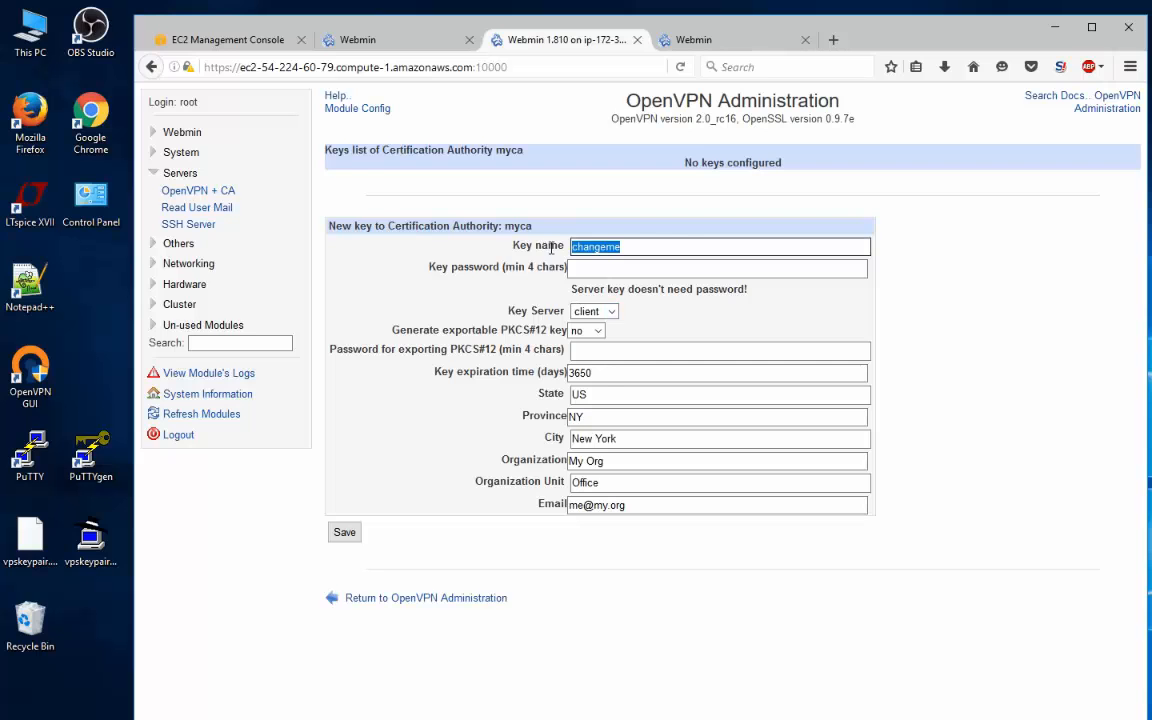
{"action": "type", "text": "myserver"}
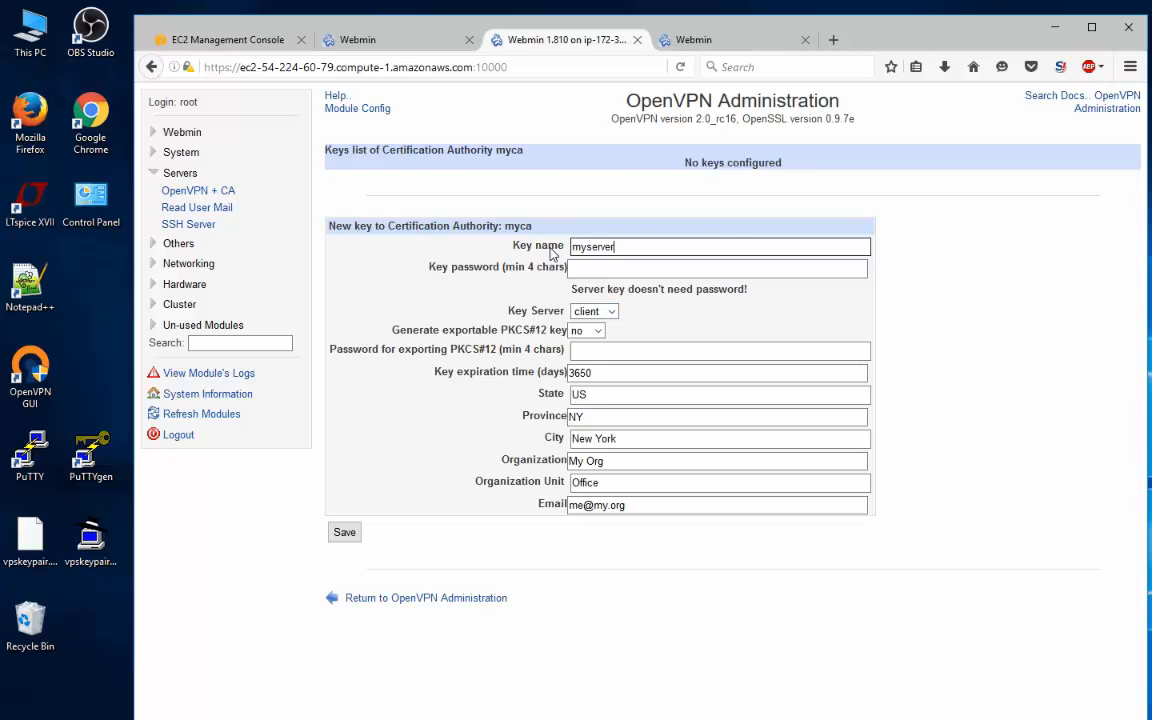
{"action": "left_click", "coordinate": [594, 311]}
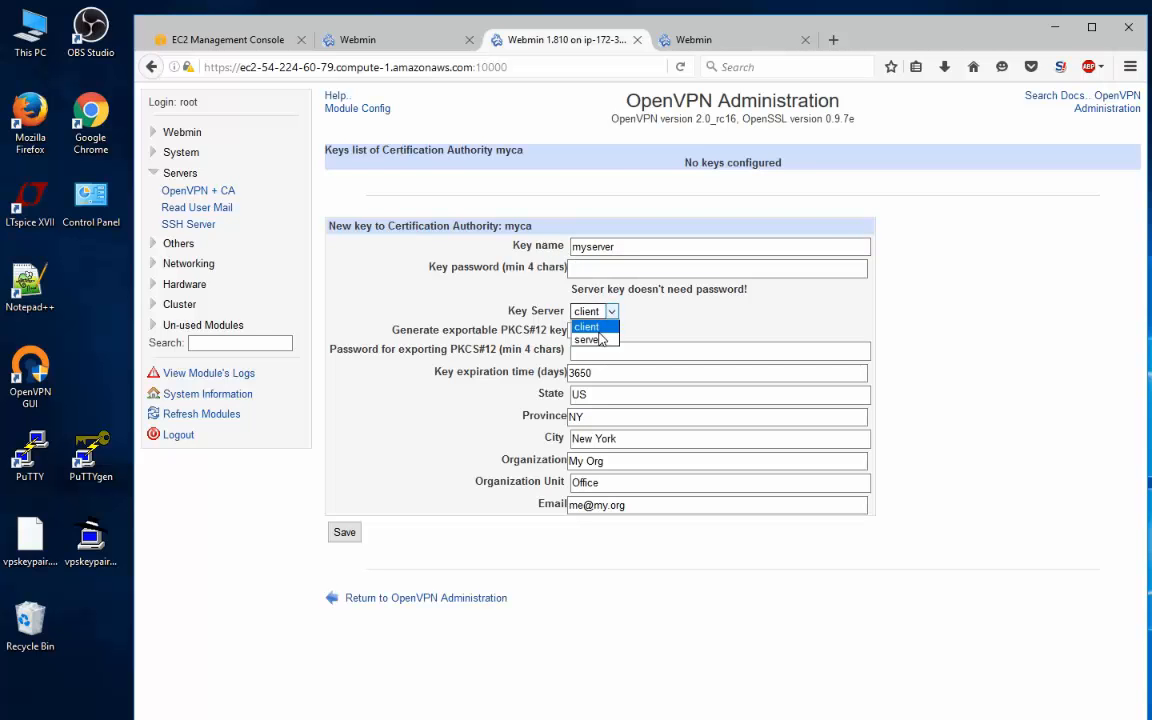
{"action": "left_click", "coordinate": [590, 324]}
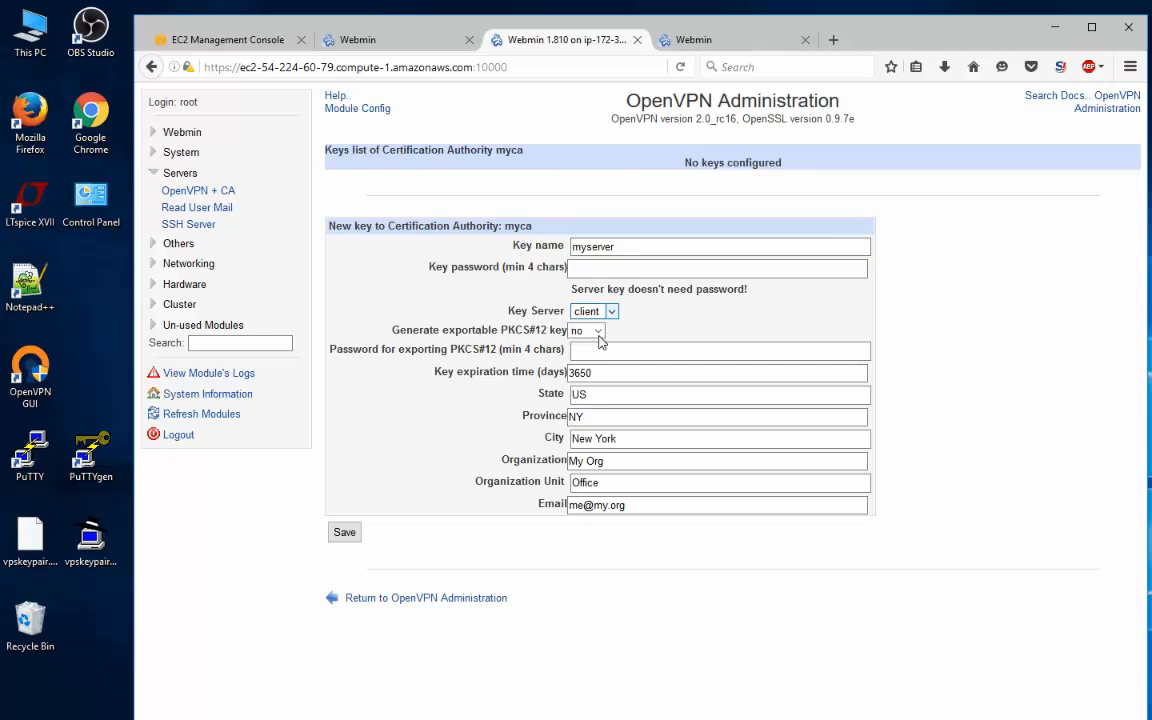
{"action": "left_click", "coordinate": [343, 534]}
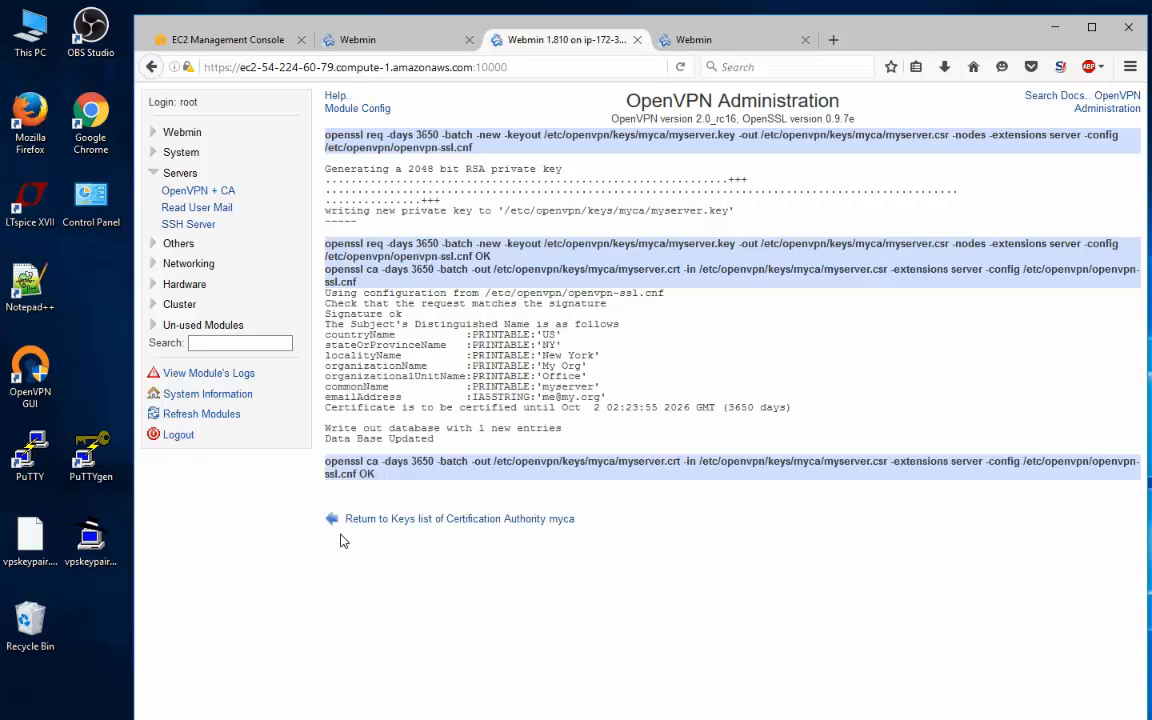
Return to myca's keys list and create a client key named myclient1 without a password.
{"action": "left_click", "coordinate": [382, 520]}
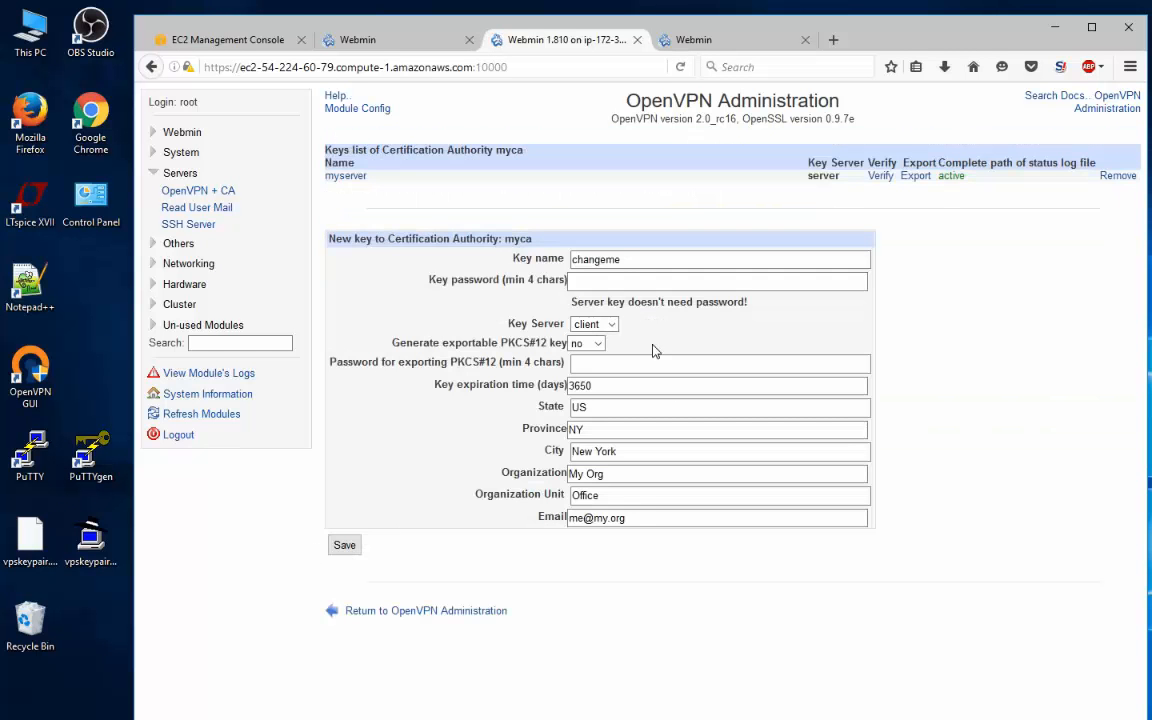
{"action": "left_click_drag", "start_coordinate": [661, 259], "coordinate": [515, 262]}
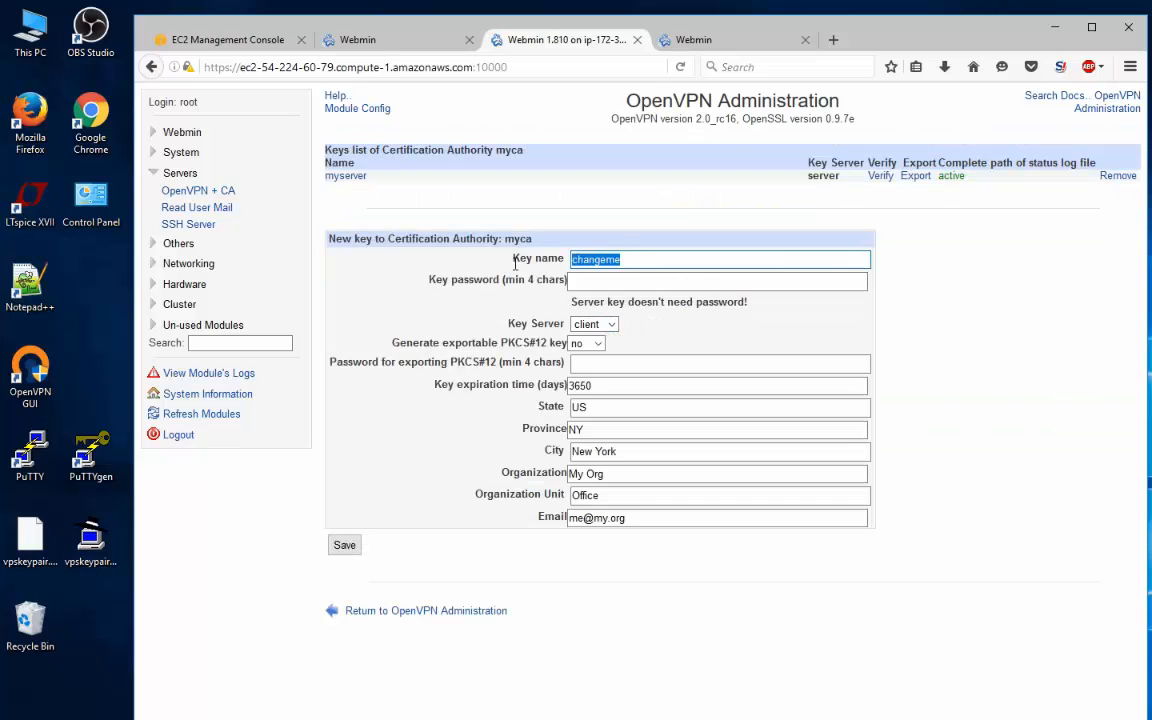
{"action": "type", "text": "myclient"}
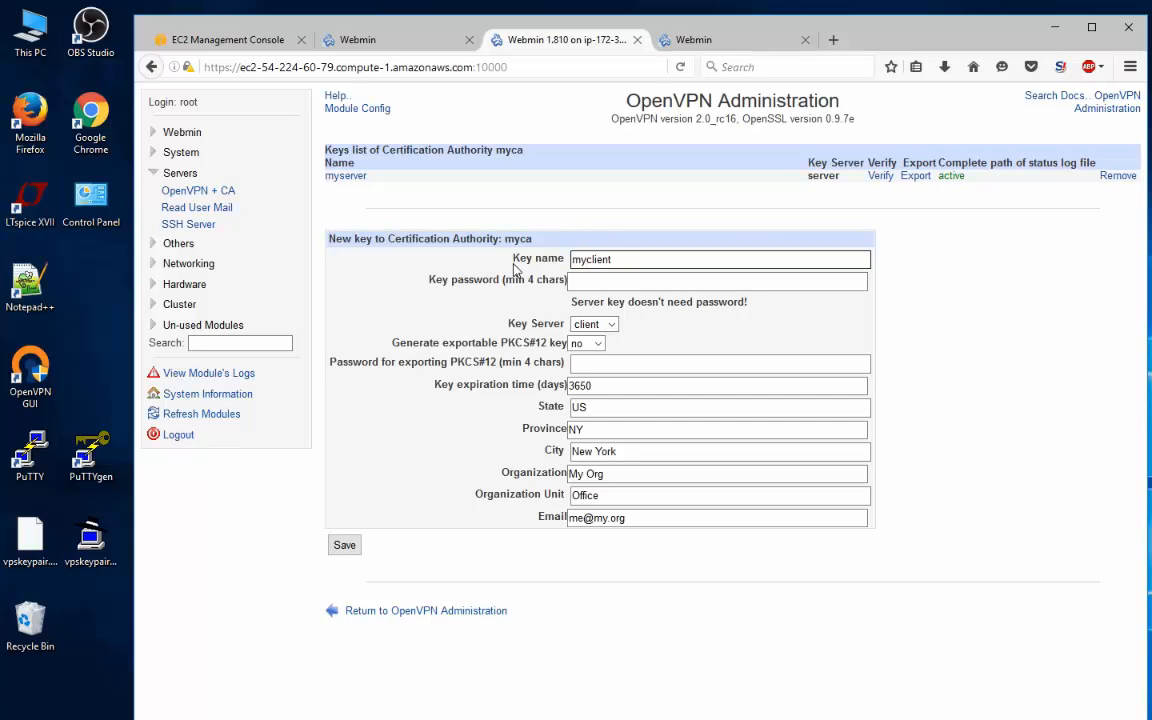
{"action": "type", "text": "1"}
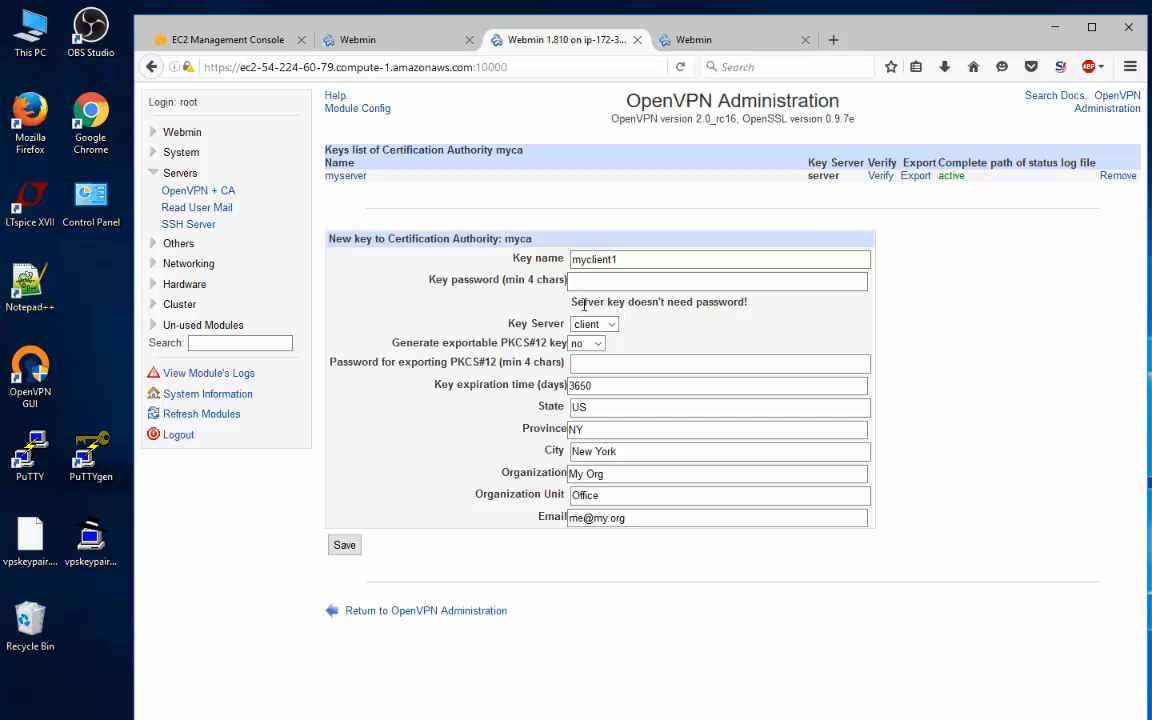
{"action": "left_click", "coordinate": [342, 548]}
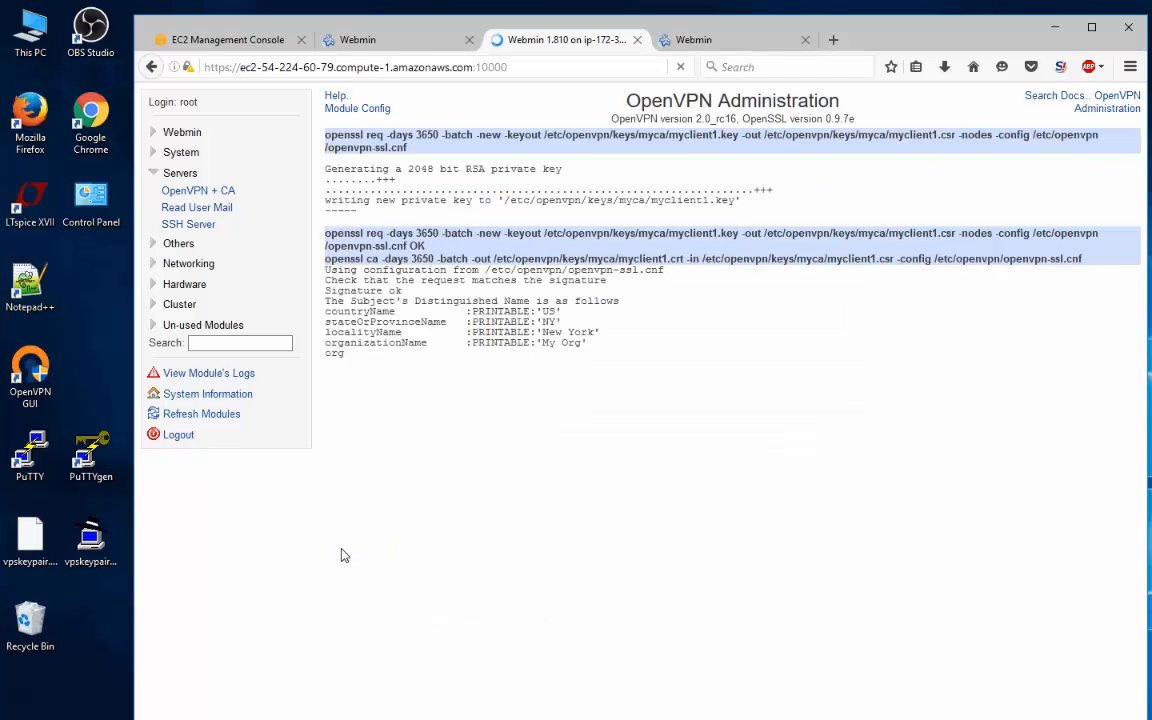
Return to myca's keys list and create a second client key named myclient2 without a password.
{"action": "left_click", "coordinate": [428, 483]}
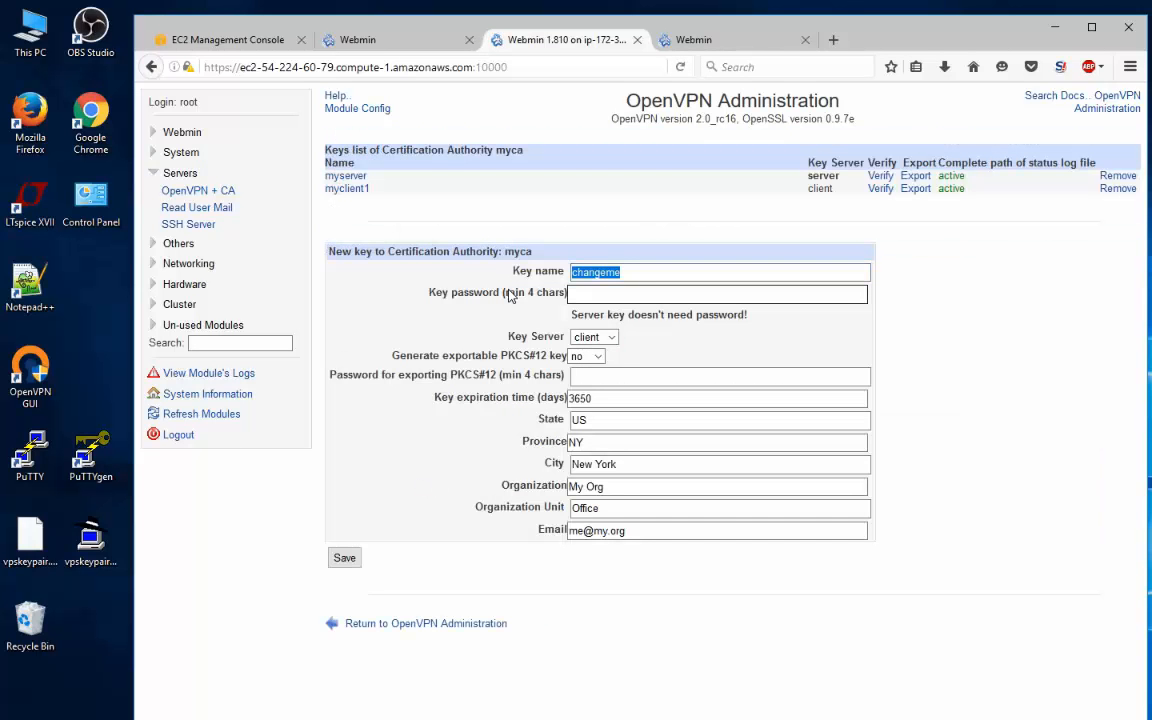
{"action": "type", "text": "myclient2"}
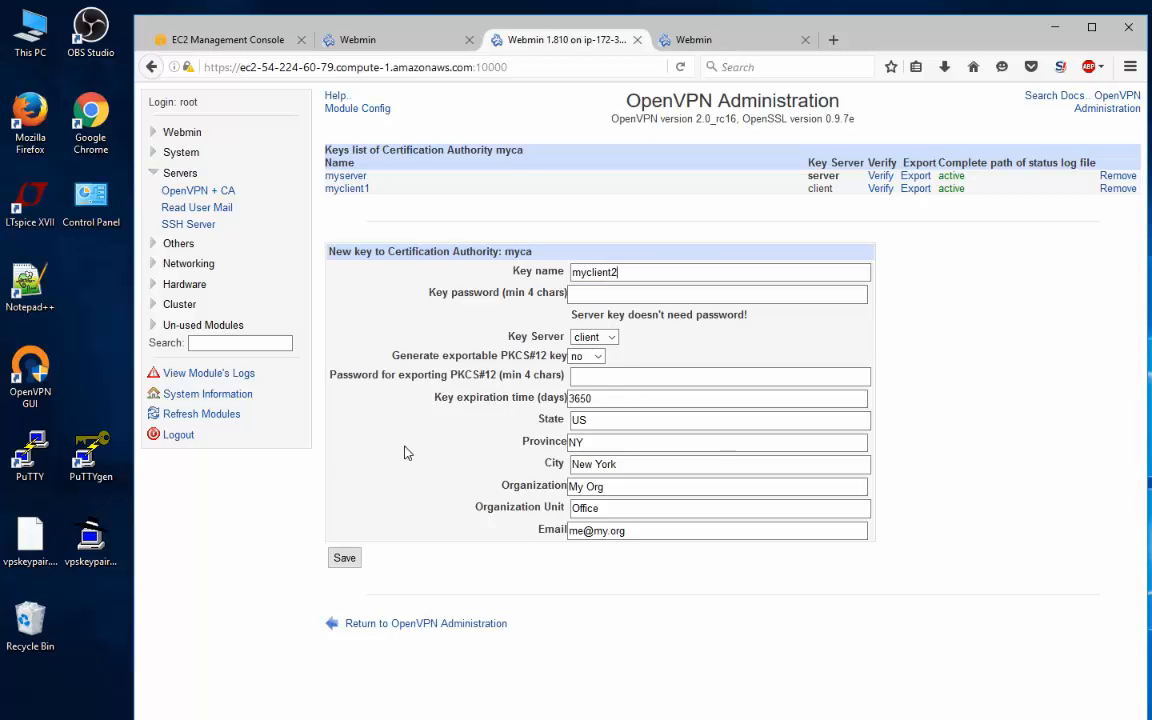
{"action": "left_click", "coordinate": [344, 557]}
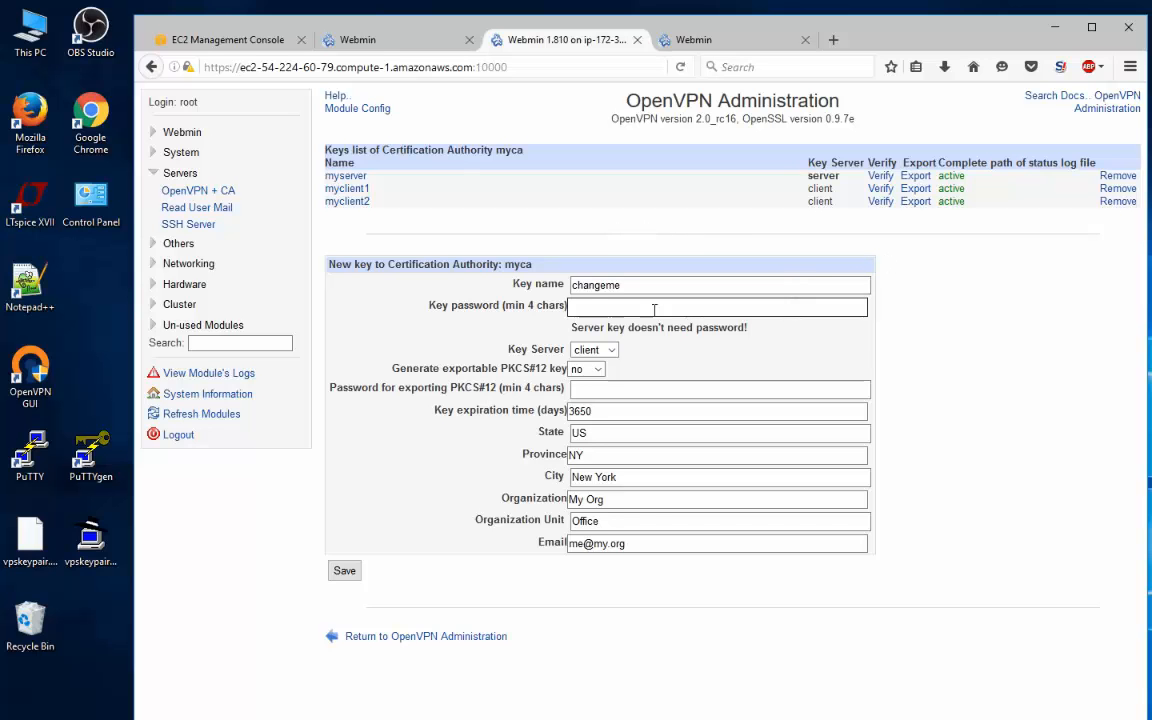
Start a new VPN server under certification authority myca from the VPN list and name it MyVPN.
{"action": "left_click", "coordinate": [458, 646]}
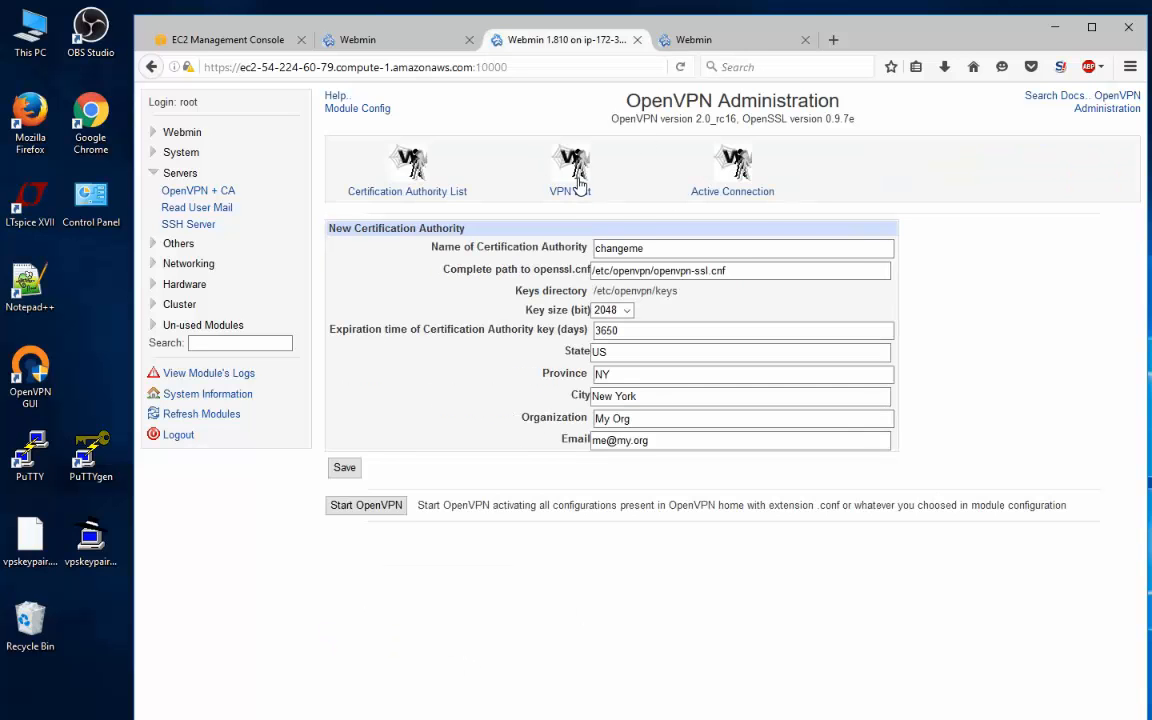
{"action": "left_click", "coordinate": [576, 172]}
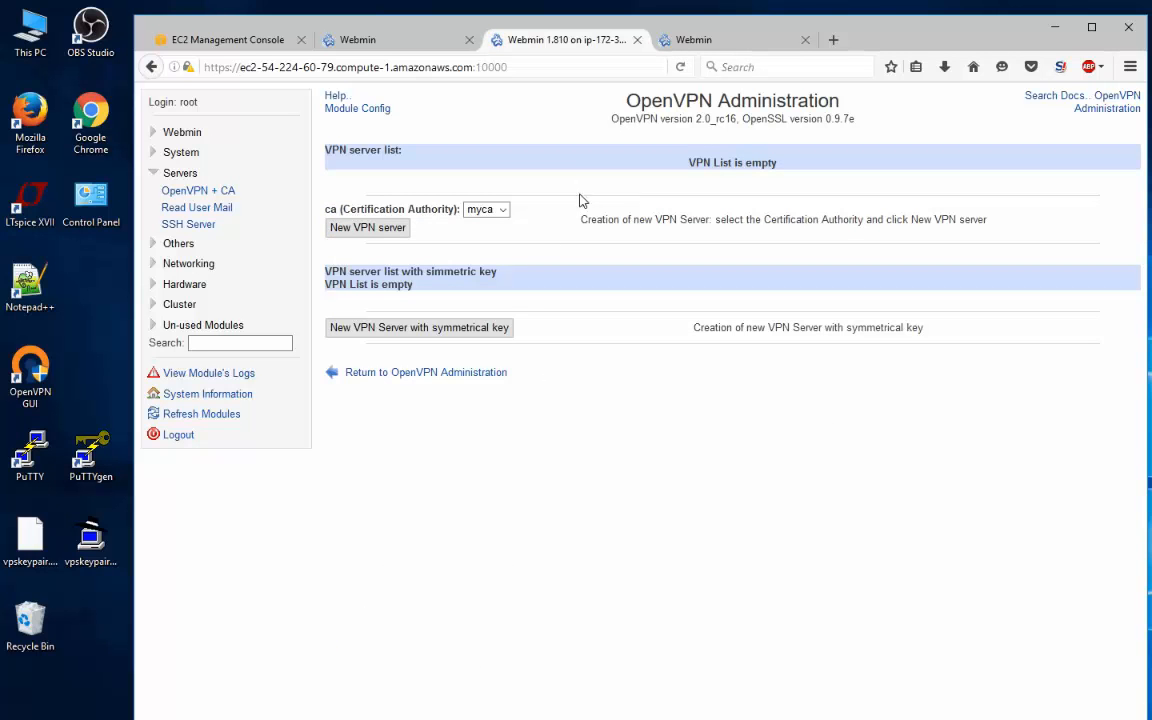
{"action": "left_click", "coordinate": [395, 232]}
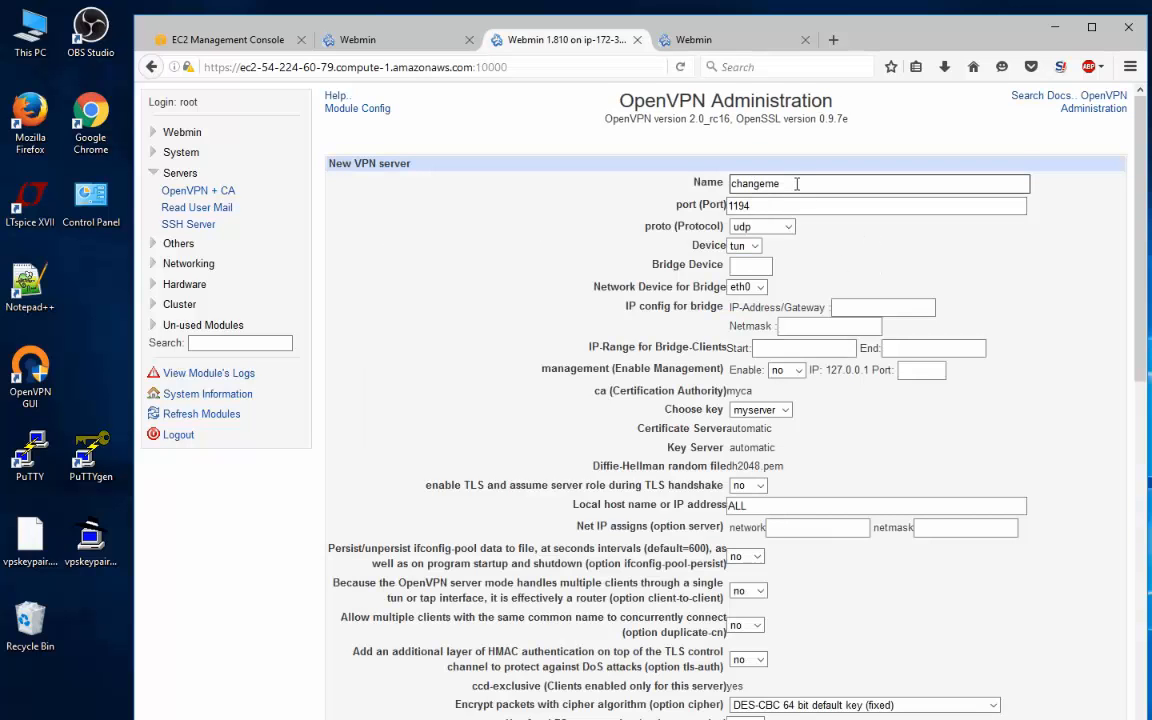
{"action": "left_click_drag", "start_coordinate": [797, 184], "coordinate": [684, 179]}
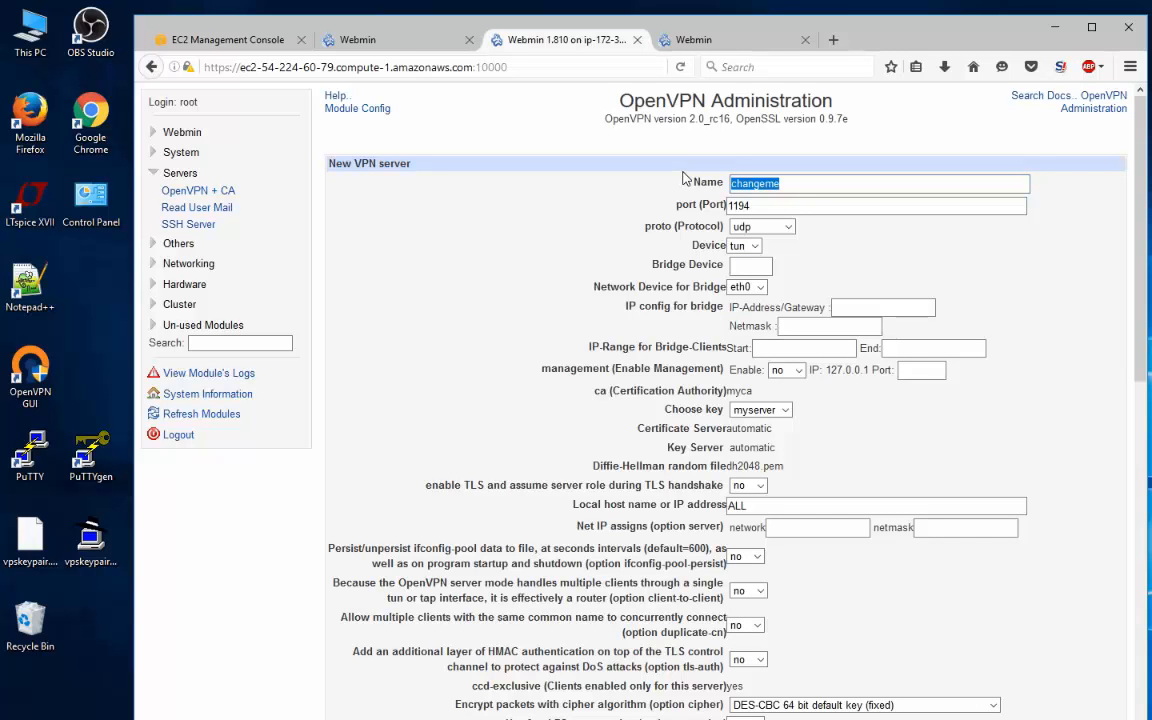
{"action": "type", "text": "M"}
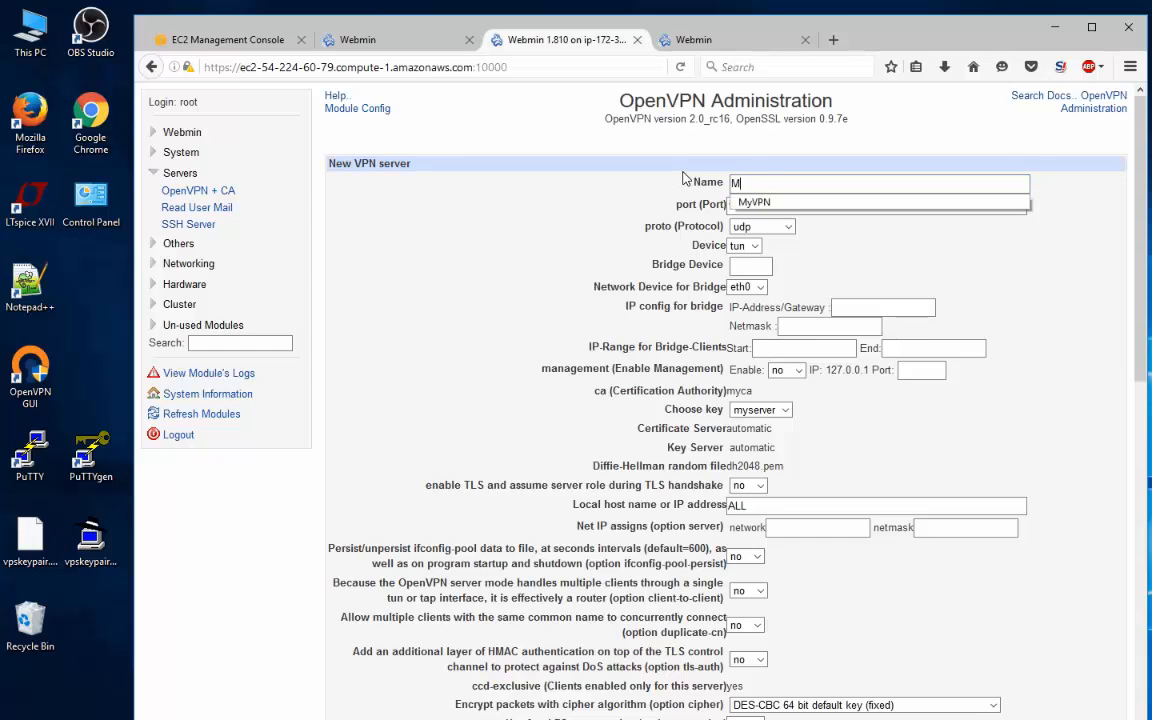
{"action": "type", "text": "yVPN"}
{"action": "left_click", "coordinate": [890, 203]}
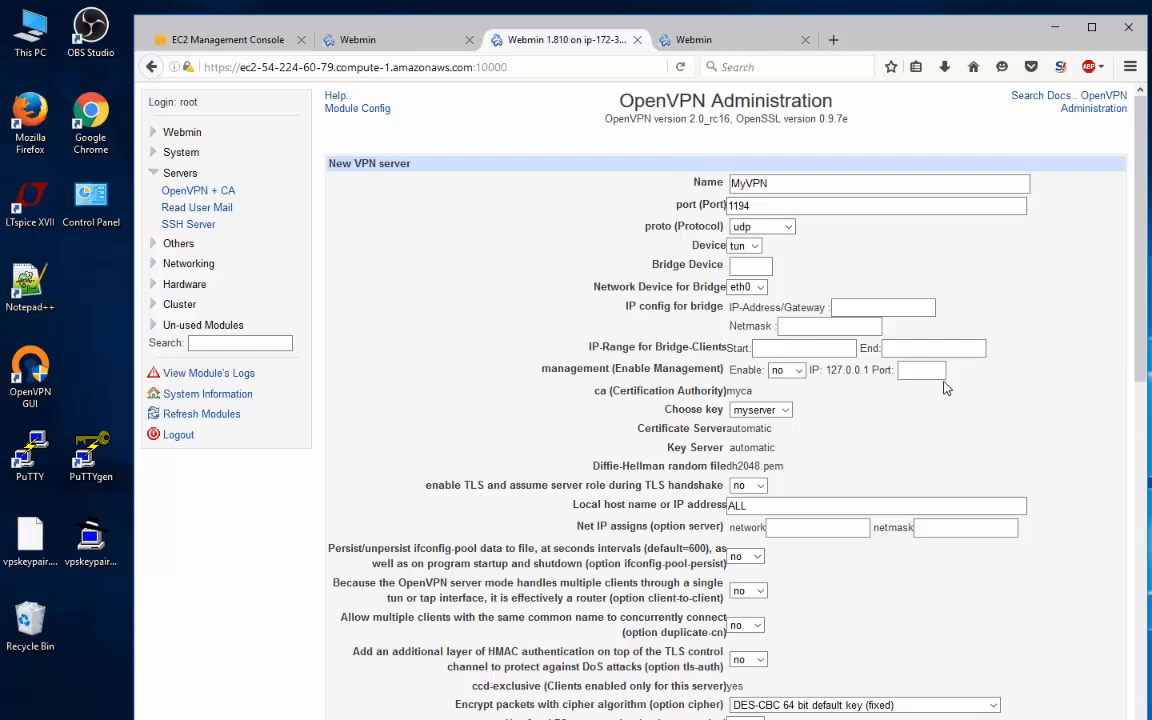
Set the VPN server's net IP assignment to network 10.50.0.0 with netmask 255.255.255.0.
{"action": "left_click", "coordinate": [816, 528]}
{"action": "left_click", "coordinate": [800, 546]}
{"action": "left_click", "coordinate": [965, 527]}
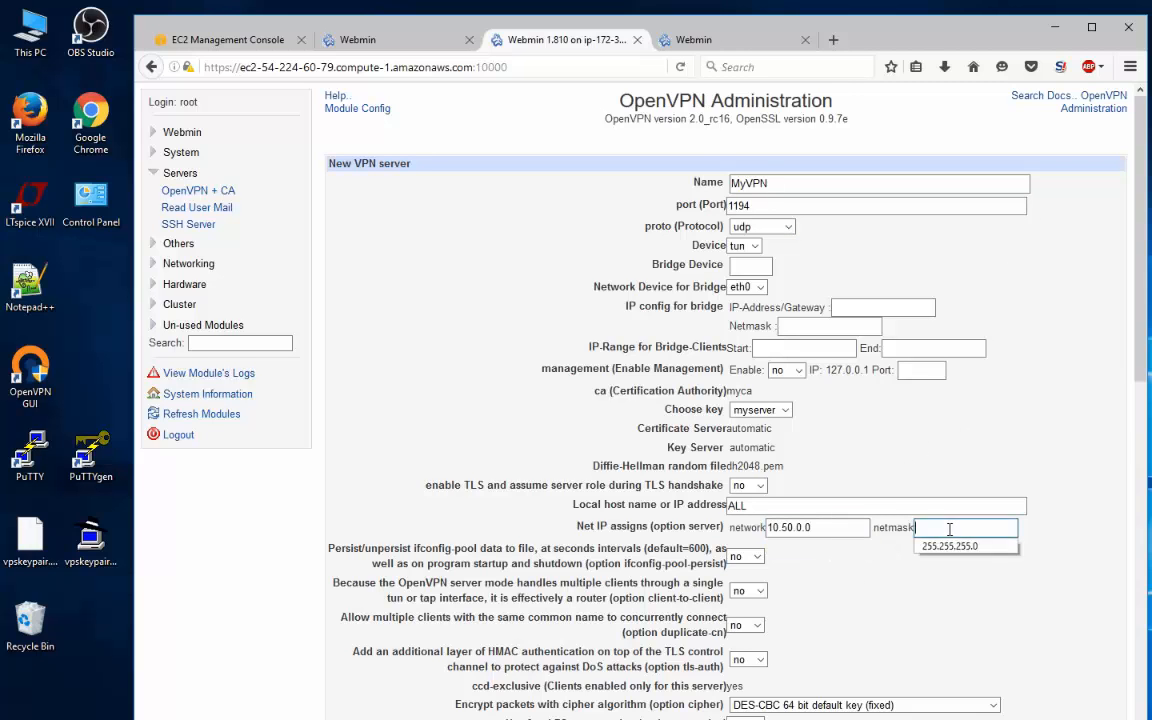
{"action": "left_click", "coordinate": [970, 549]}
Enable the VPN server's option to persist ifconfig-pool data to file (ifconfig-pool-persist) by setting it to yes.
{"action": "scroll", "coordinate": [760, 532], "scroll_direction": "down", "scroll_amount": 3}
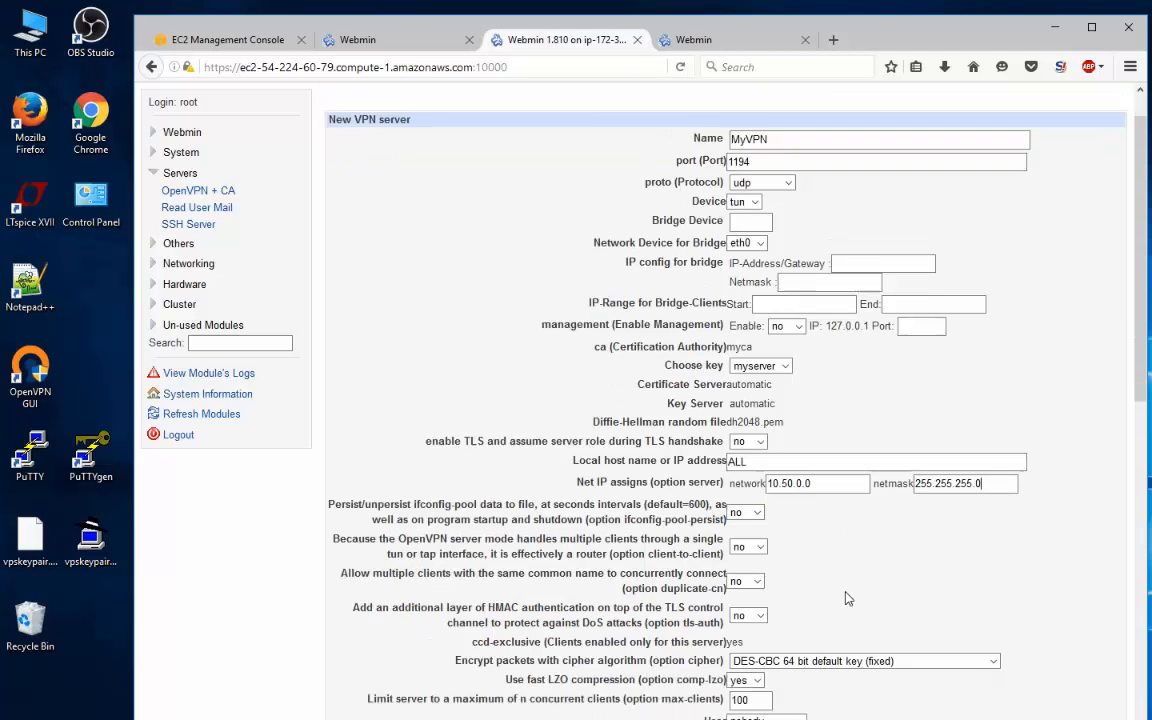
{"action": "left_click", "coordinate": [745, 374]}
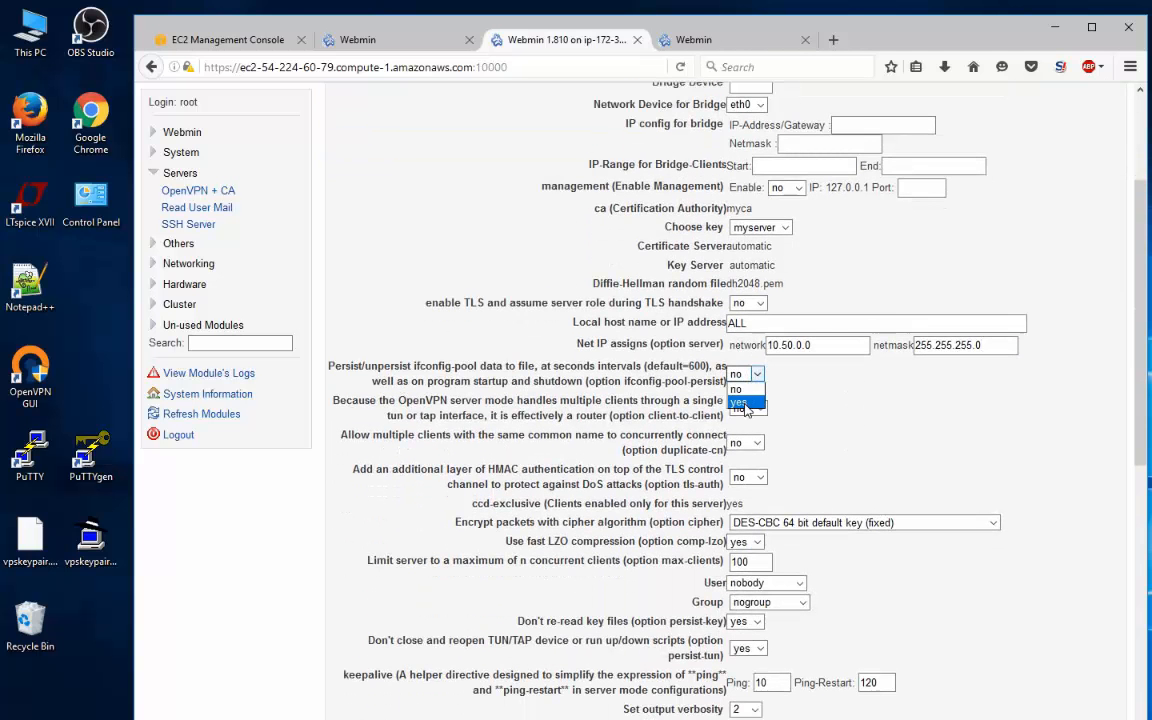
{"action": "left_click", "coordinate": [742, 391]}
Set both the User and the Group of the VPN server to root.
{"action": "scroll", "coordinate": [835, 451], "scroll_direction": "down", "scroll_amount": 3}
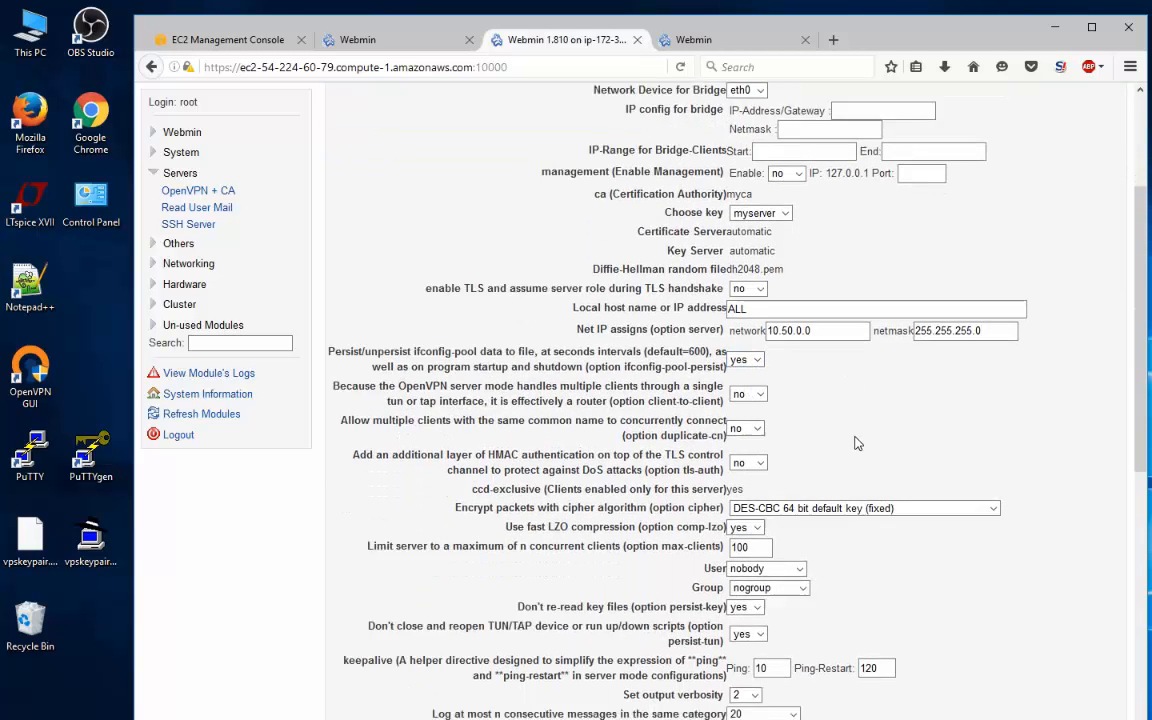
{"action": "left_click", "coordinate": [795, 401]}
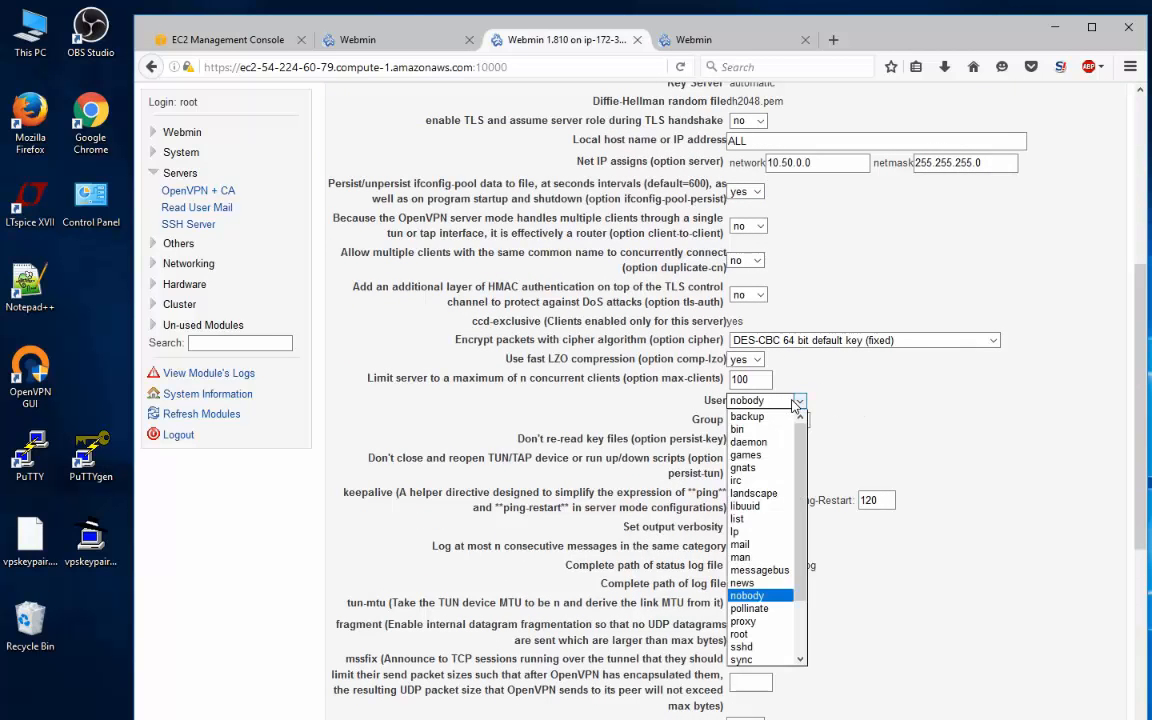
{"action": "left_click", "coordinate": [796, 402]}
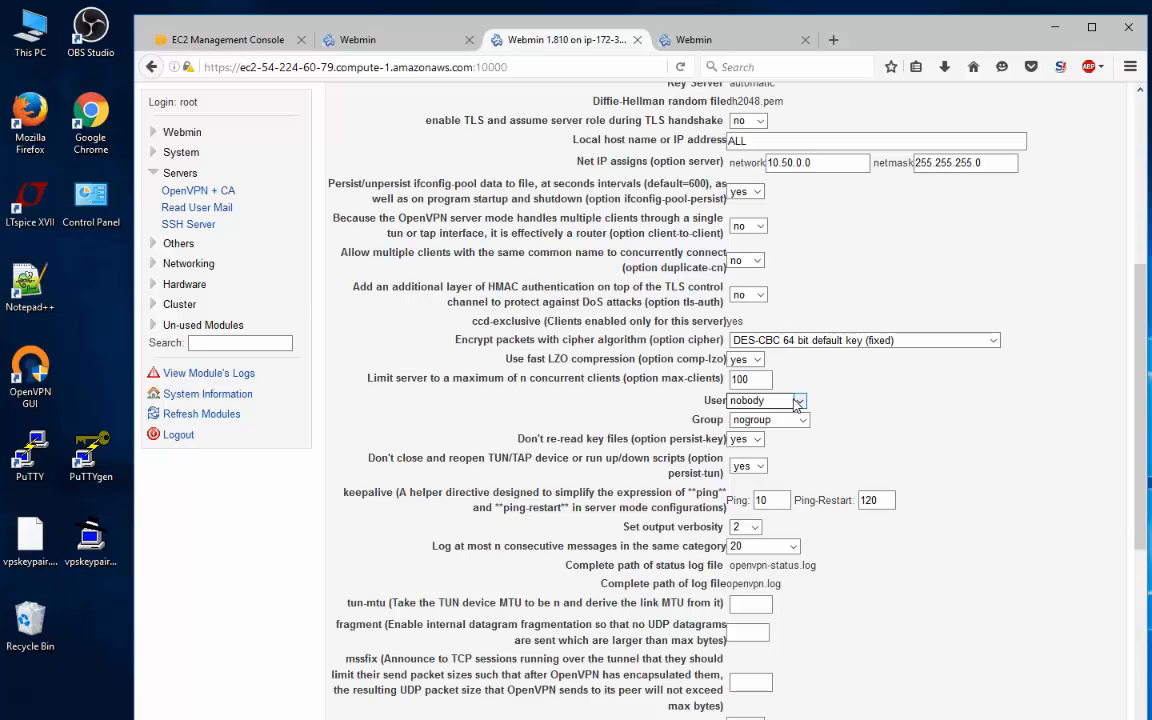
{"action": "left_click", "coordinate": [797, 401]}
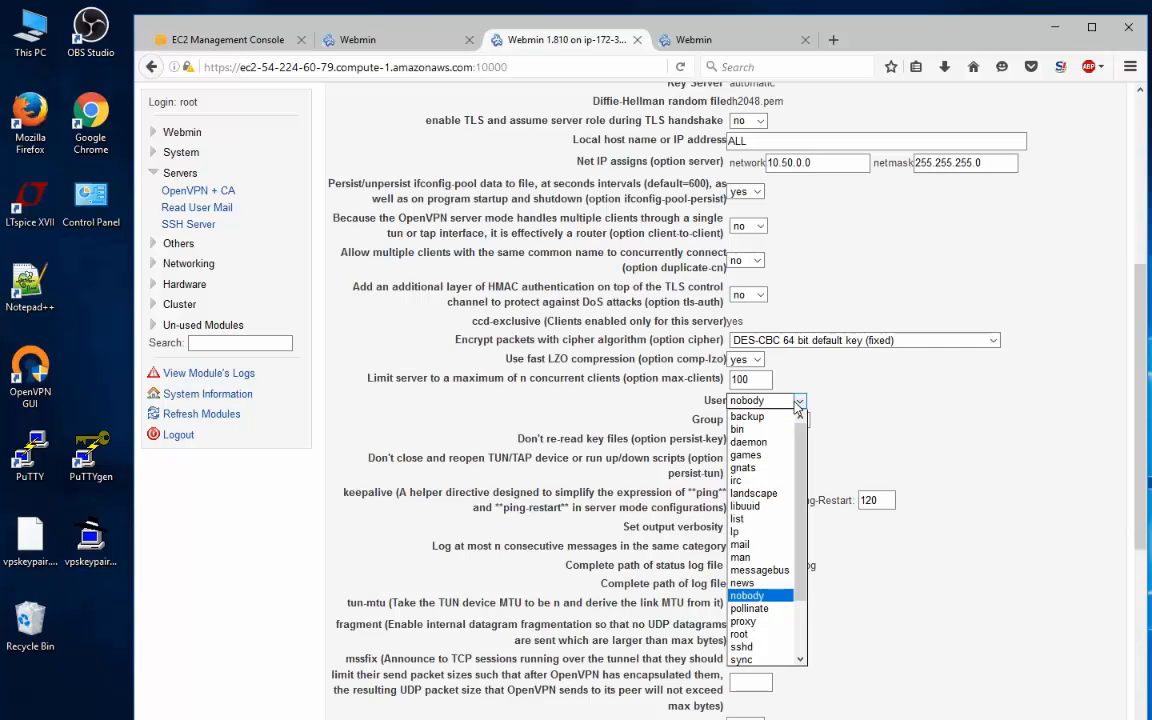
{"action": "left_click", "coordinate": [745, 634]}
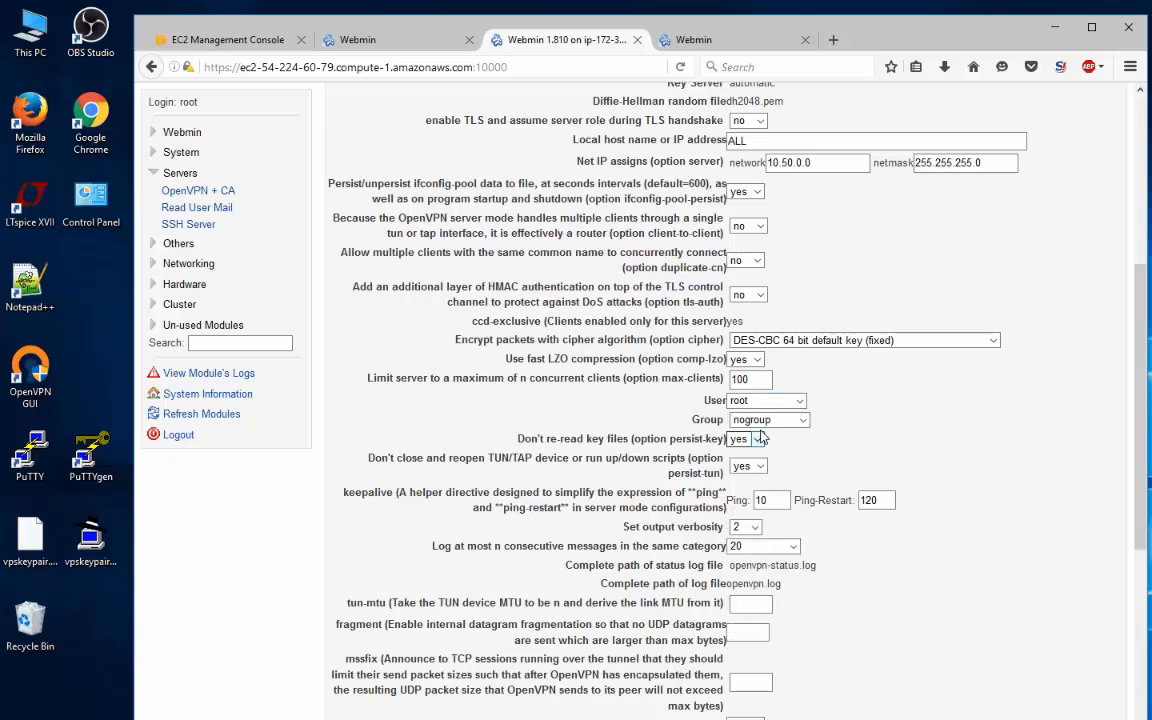
{"action": "left_click", "coordinate": [766, 420]}
{"action": "scroll", "coordinate": [781, 636], "scroll_direction": "down", "scroll_amount": 3}
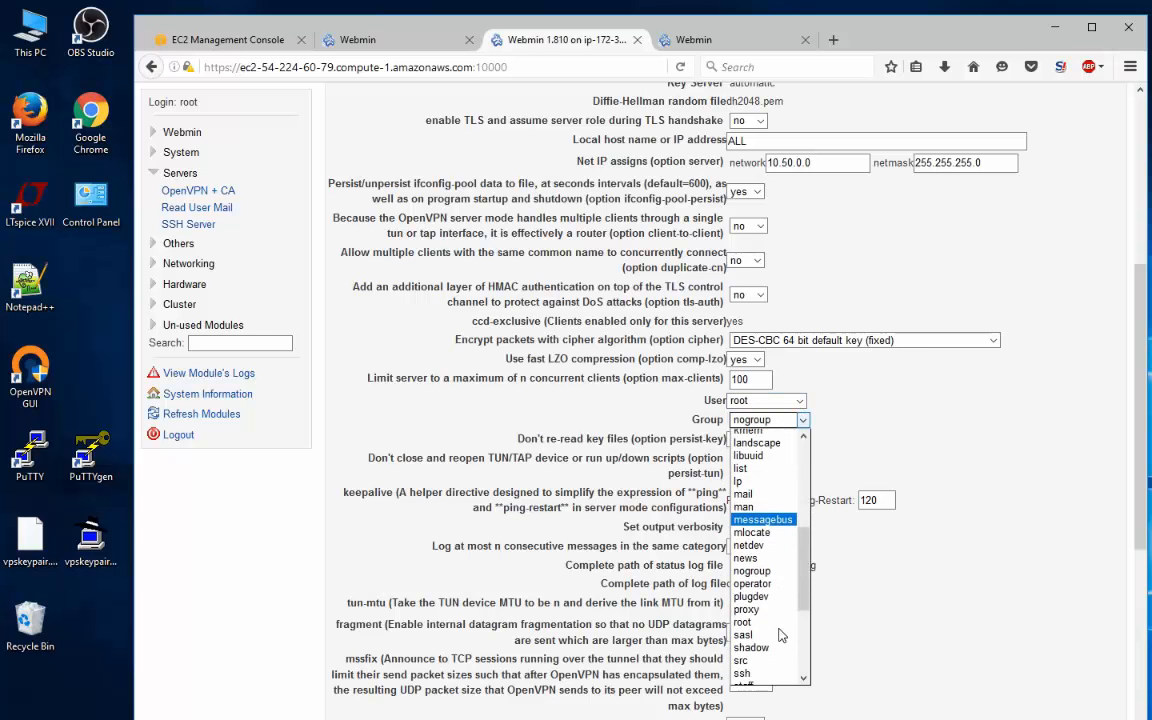
{"action": "left_click", "coordinate": [760, 622]}
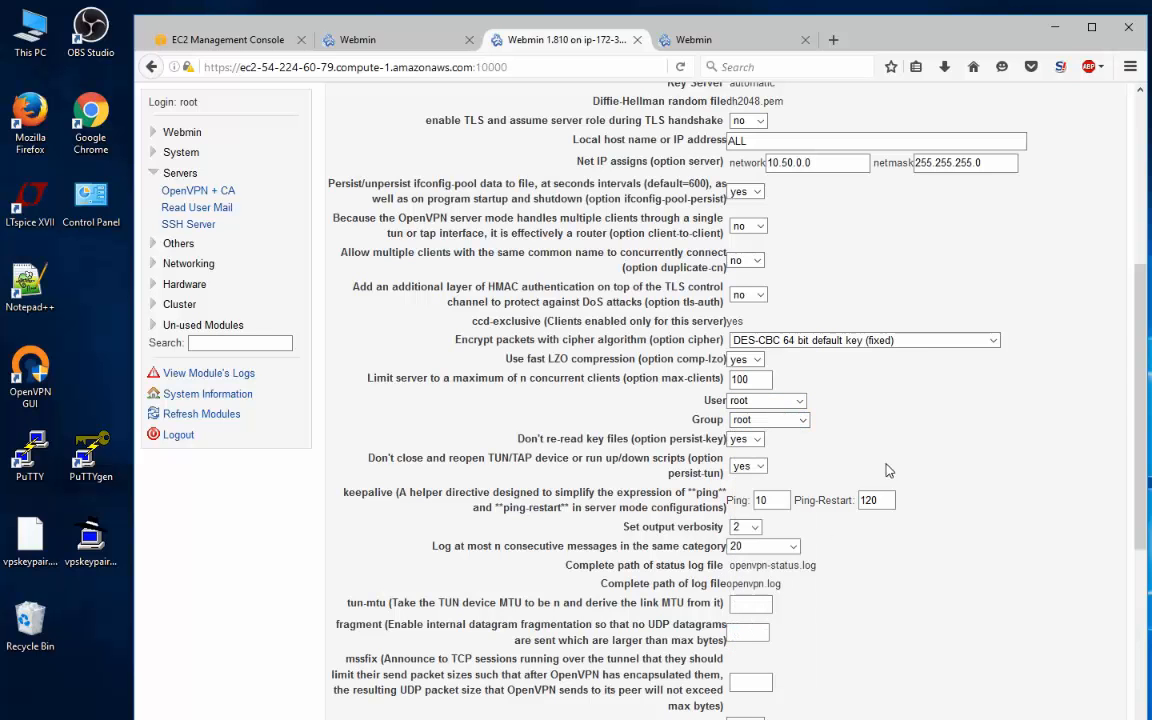
Paste additional configurations push "dhcp-option DNS 8.8.8.8", push "dhcp-option DNS 8.8.4.4" and push "redirect-gateway def1 bypass-dhcp" for the VPN server.
{"action": "scroll", "coordinate": [843, 598], "scroll_direction": "down", "scroll_amount": 7}
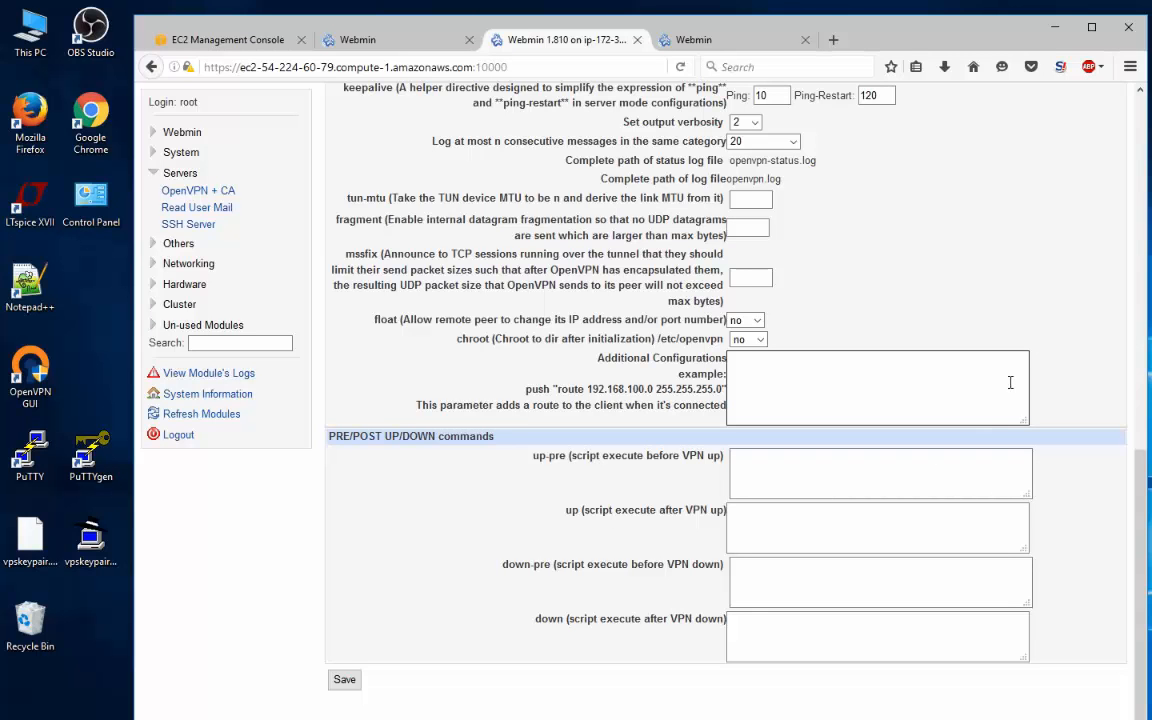
{"action": "right_click", "coordinate": [809, 388]}
{"action": "left_click", "coordinate": [846, 455]}
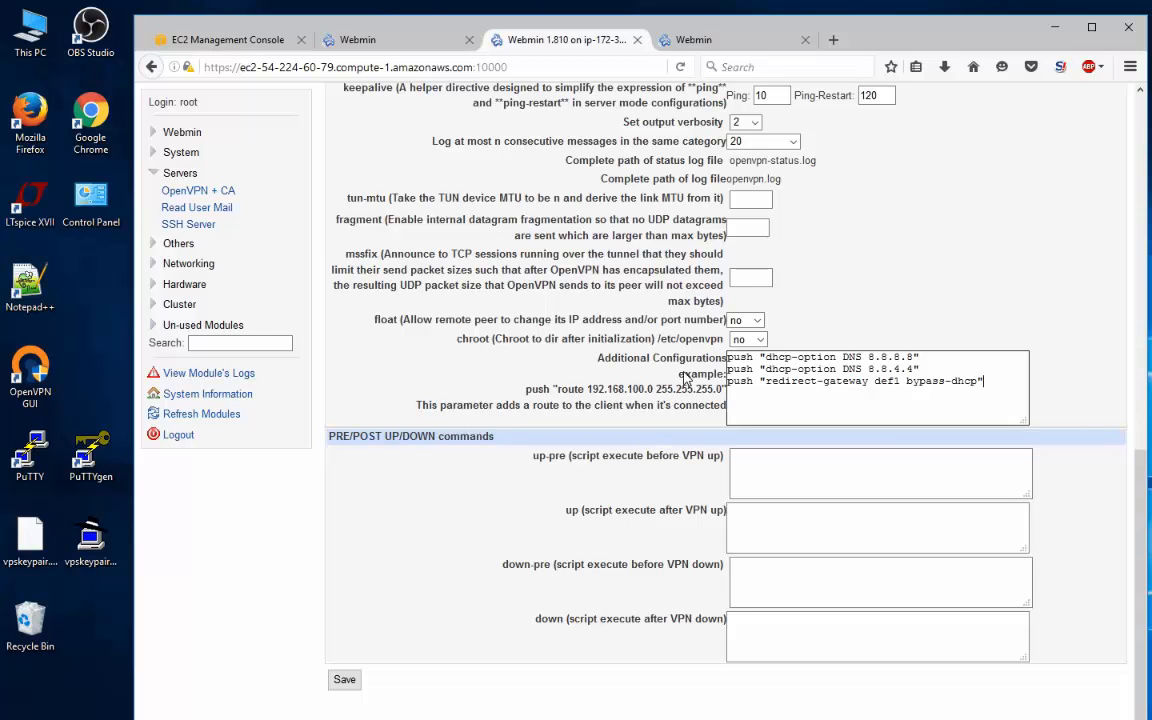
Set the float option to yes so remote peers may change IP address or port, and save the VPN server.
{"action": "scroll", "coordinate": [686, 376], "scroll_direction": "up", "scroll_amount": 2}
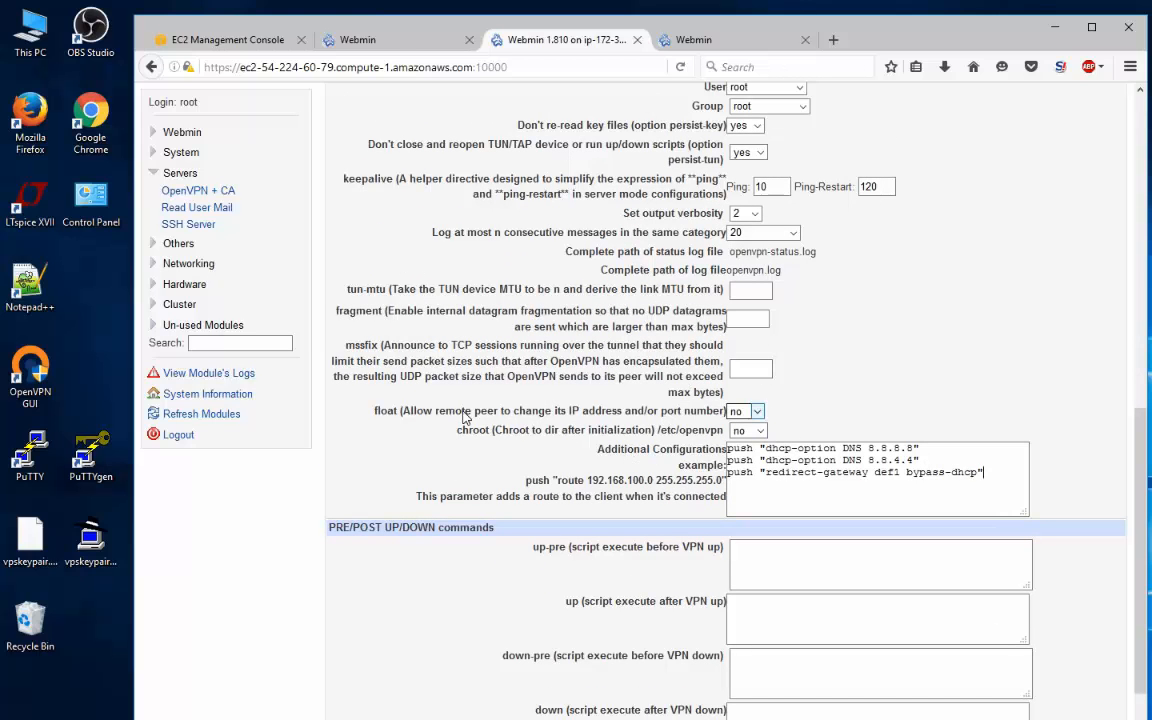
{"action": "left_click", "coordinate": [757, 412]}
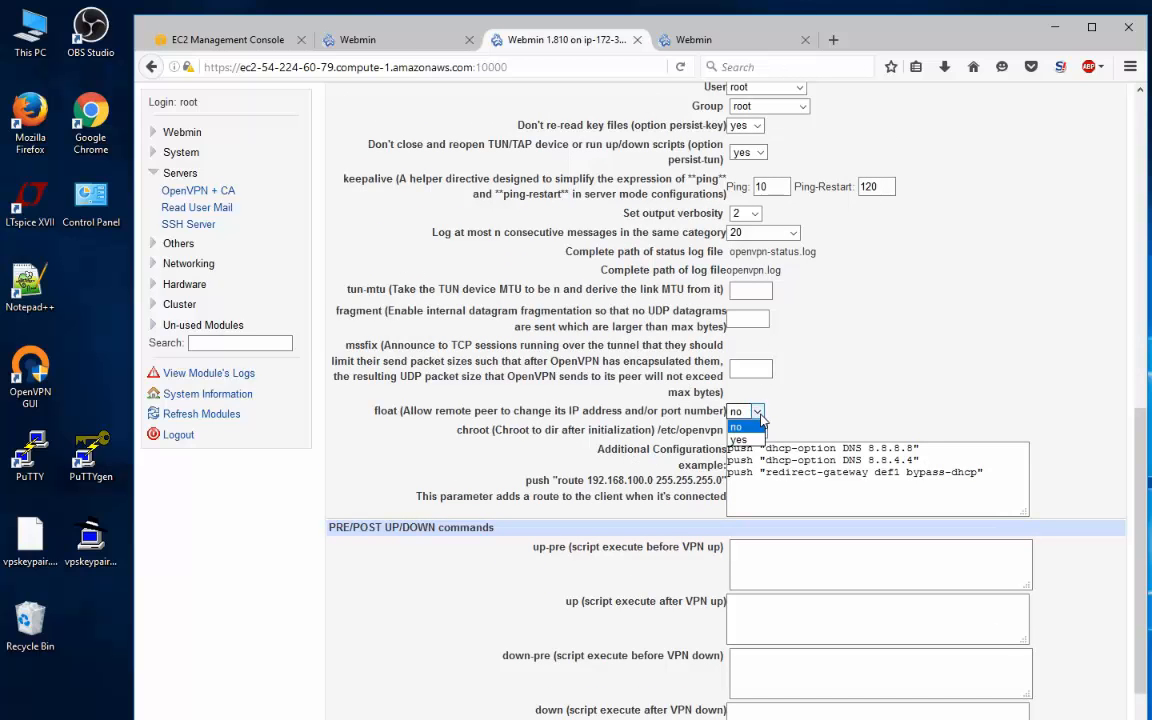
{"action": "left_click", "coordinate": [740, 439]}
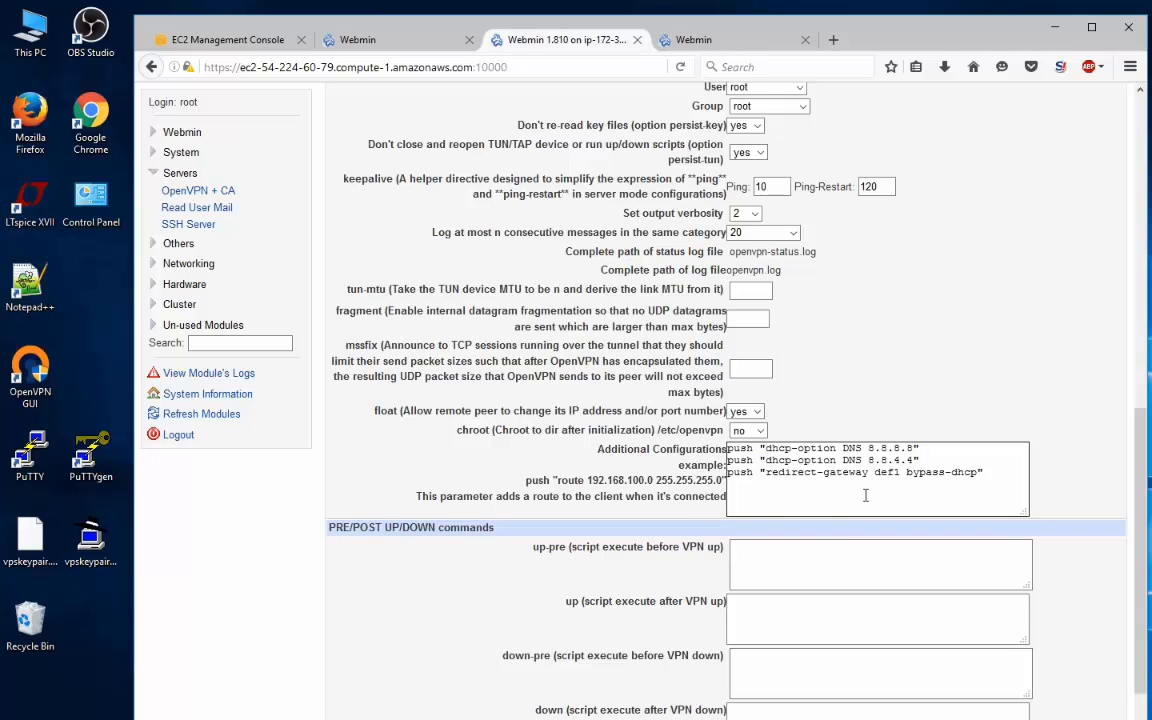
{"action": "scroll", "coordinate": [860, 530], "scroll_direction": "down", "scroll_amount": 2}
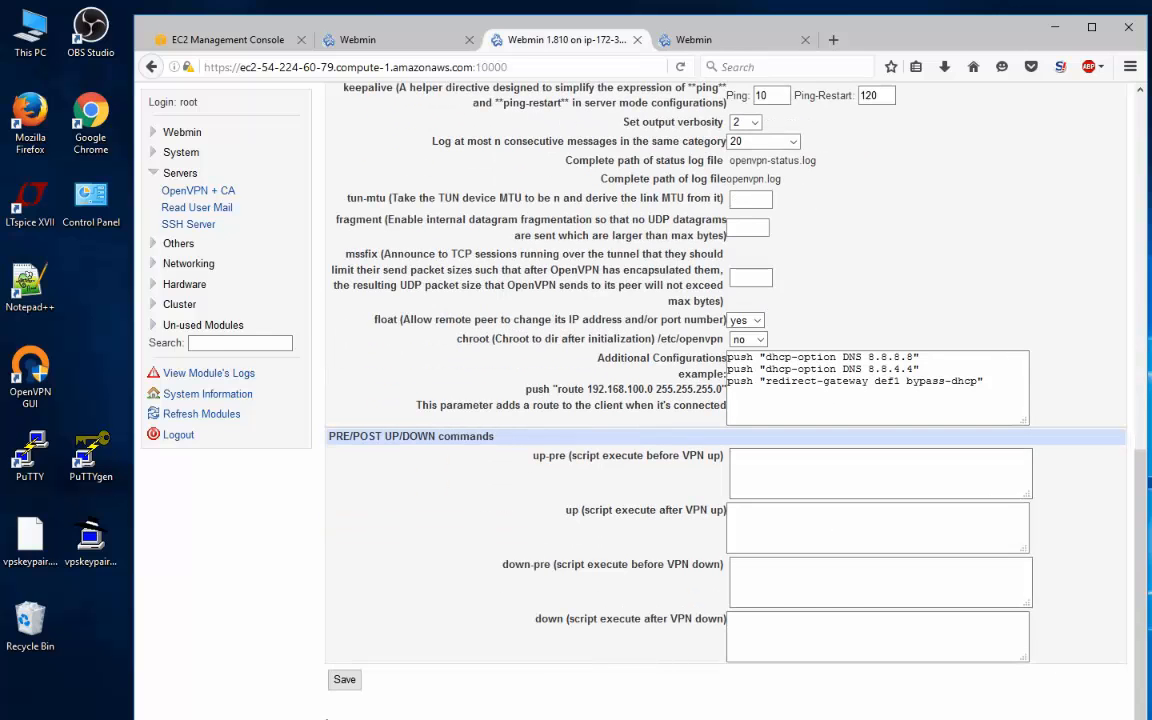
{"action": "left_click", "coordinate": [343, 679]}
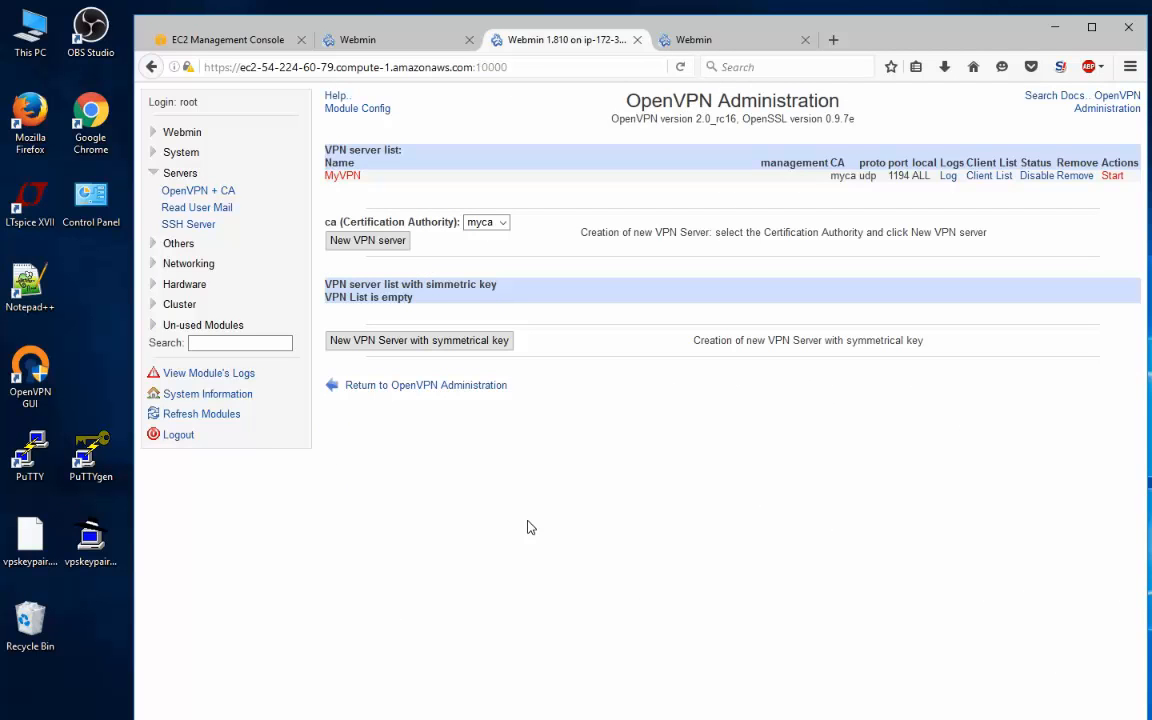
Create VPN client myclient1 in MyVPN's client list, using the page's host name ec2-54-224-60-79.compute-1.amazonaws.com as remote IP server, and save it.
{"action": "left_click", "coordinate": [993, 178]}
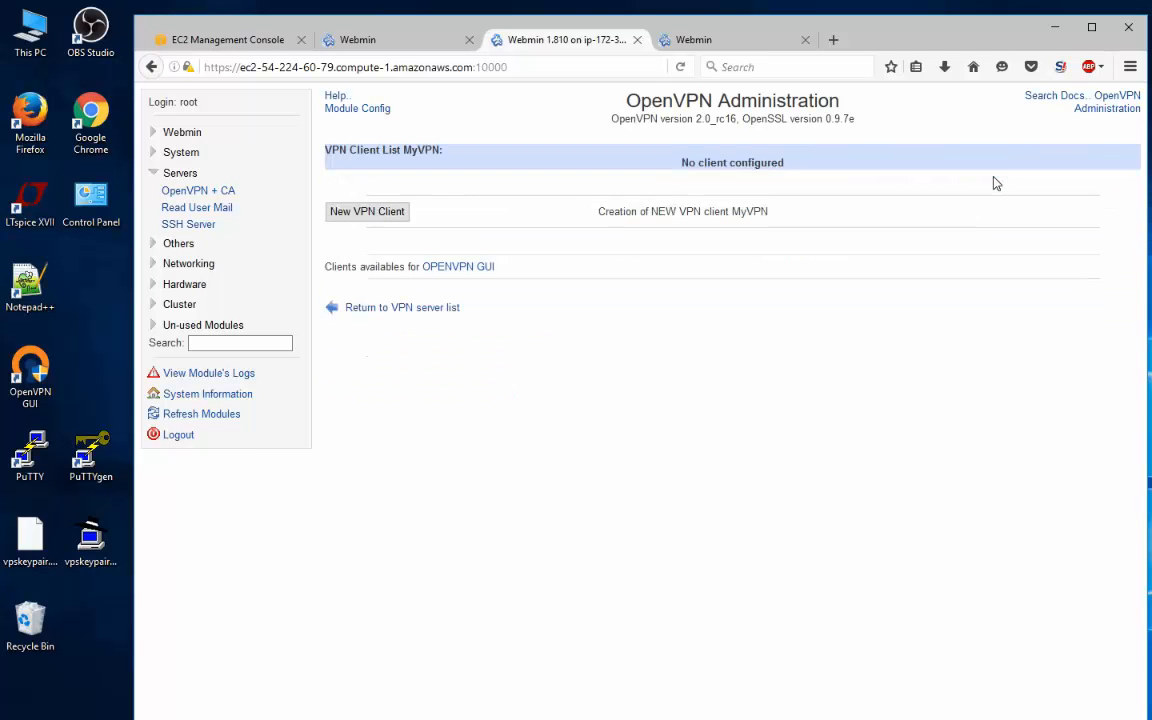
{"action": "left_click", "coordinate": [361, 213]}
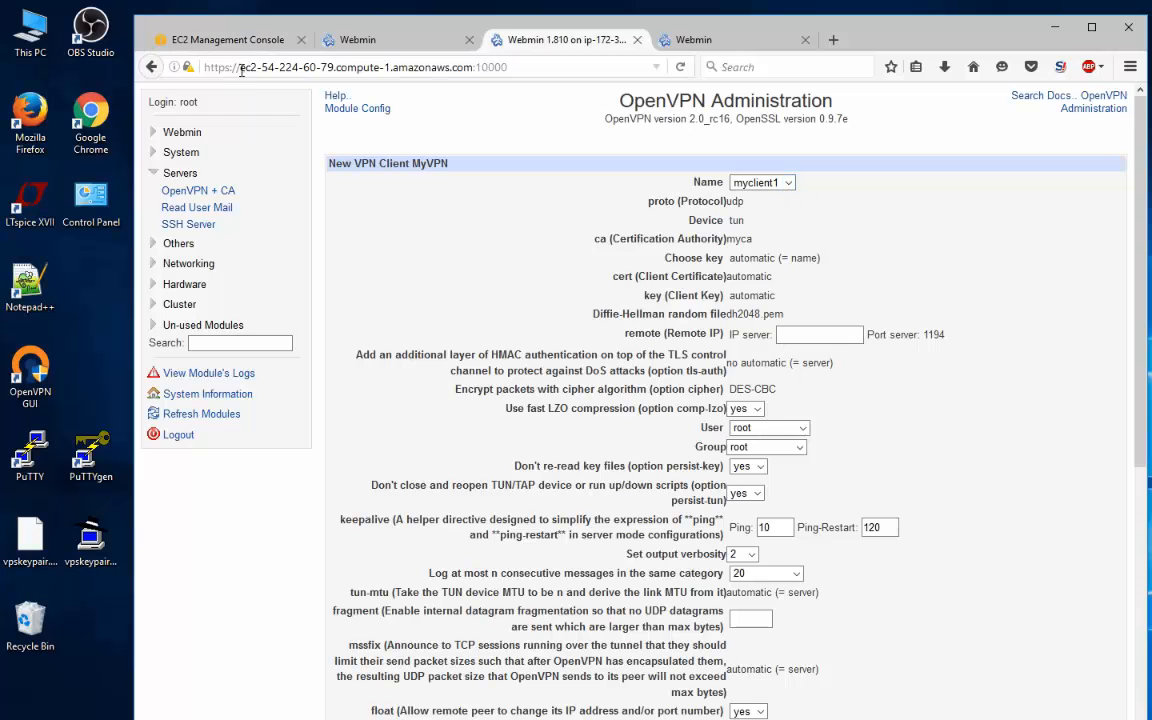
{"action": "left_click_drag", "start_coordinate": [238, 67], "coordinate": [474, 69]}
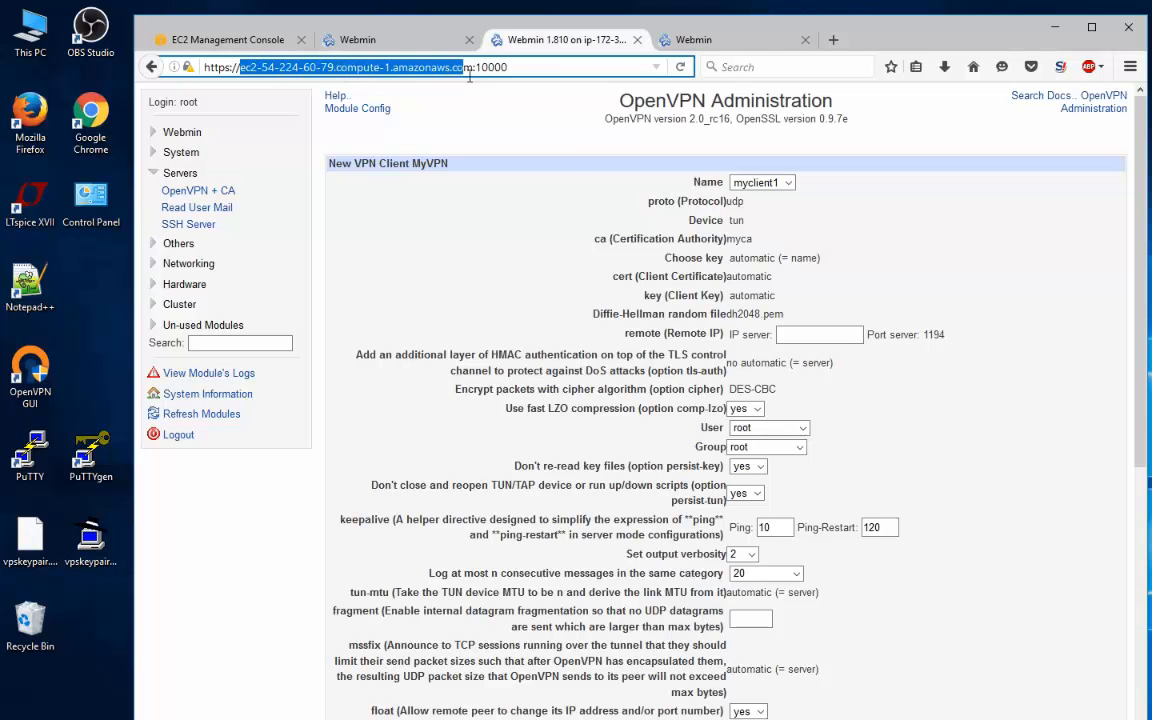
{"action": "right_click", "coordinate": [466, 71]}
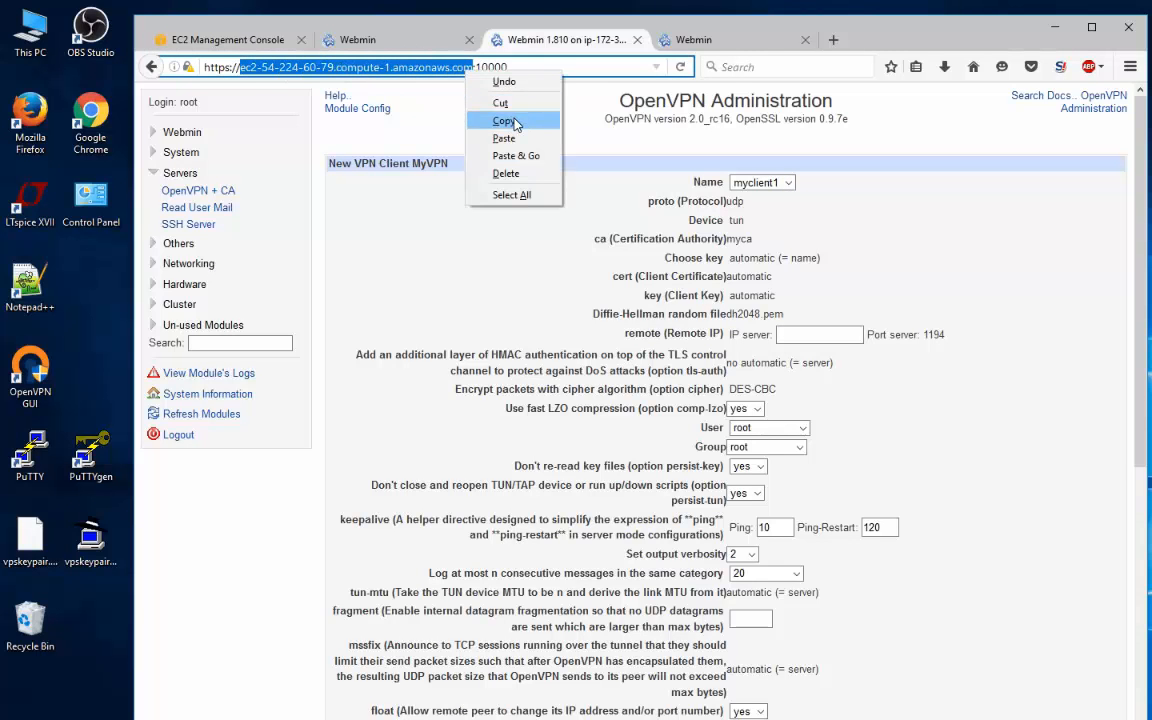
{"action": "left_click", "coordinate": [508, 120]}
{"action": "right_click", "coordinate": [802, 337]}
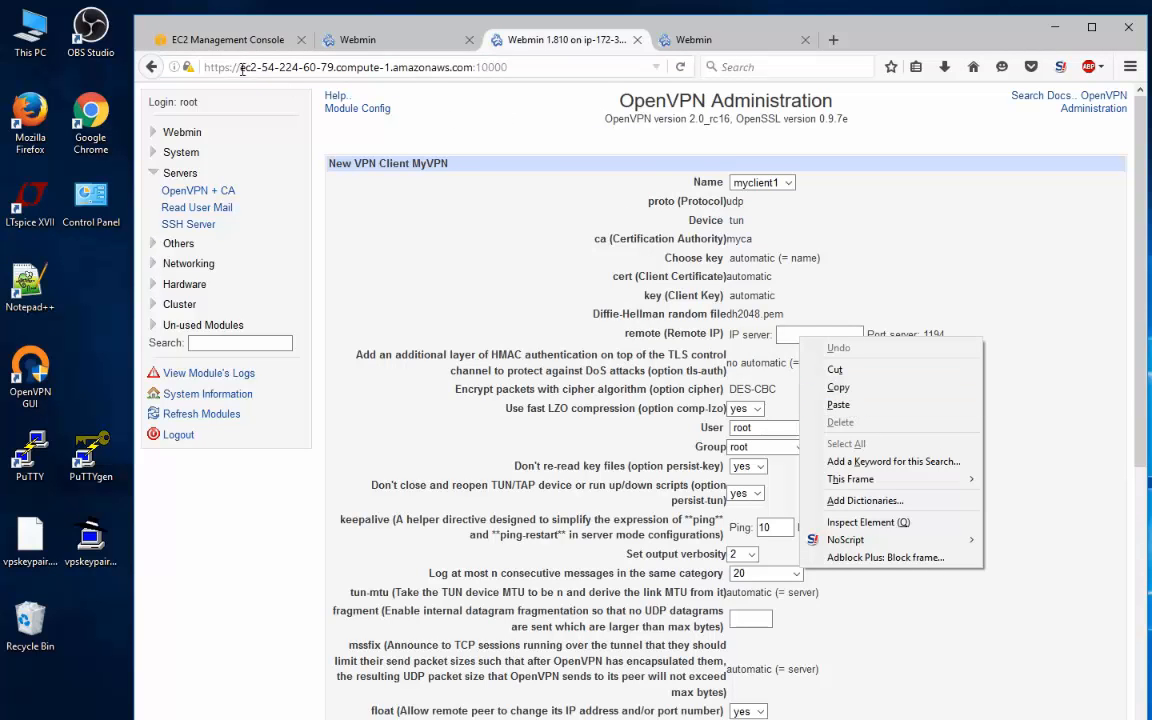
{"action": "left_click", "coordinate": [840, 404]}
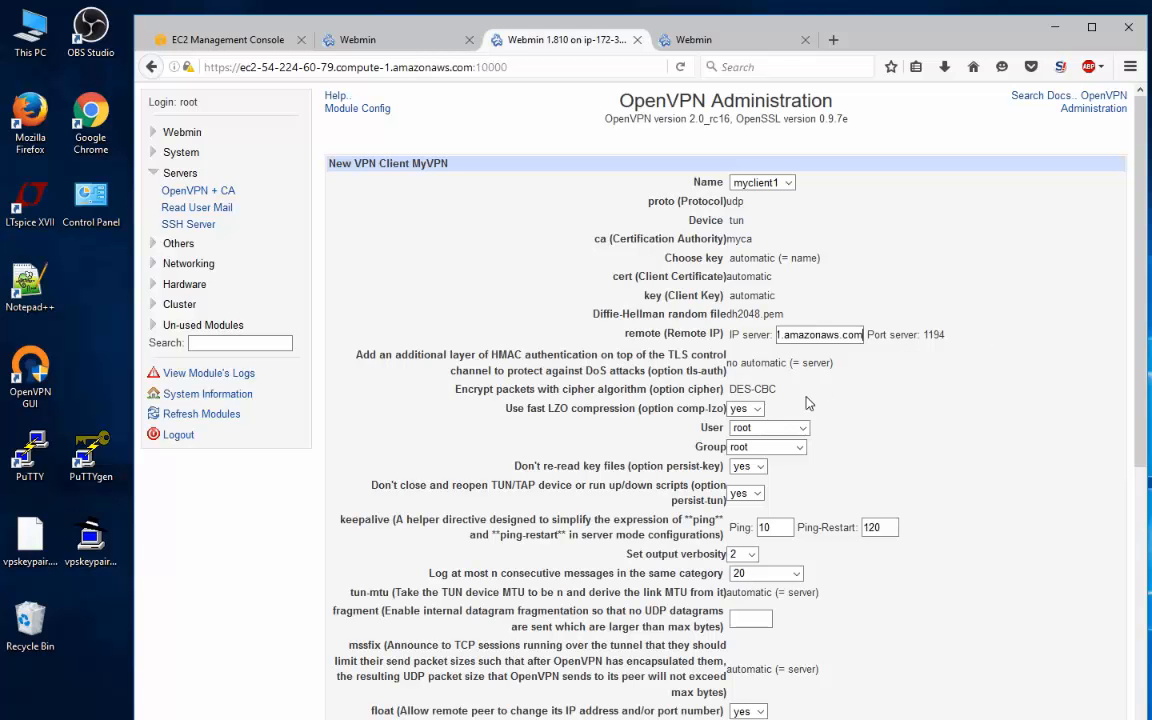
{"action": "scroll", "coordinate": [805, 398], "scroll_direction": "down", "scroll_amount": 5}
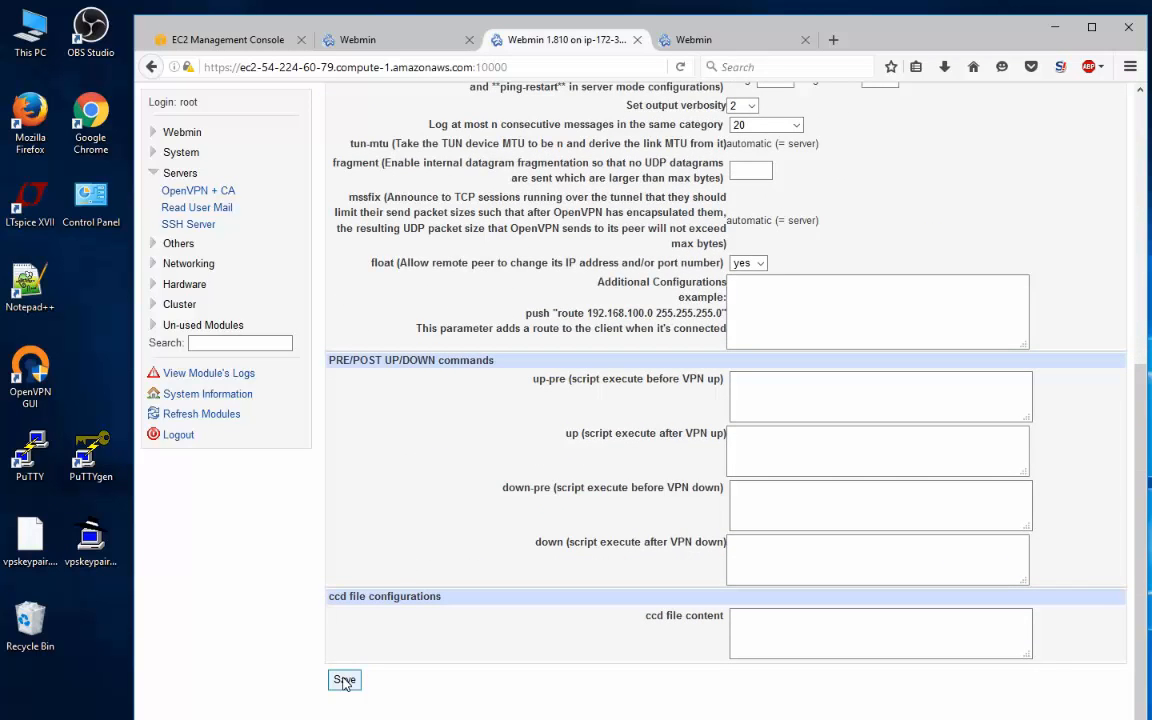
{"action": "left_click", "coordinate": [344, 679]}
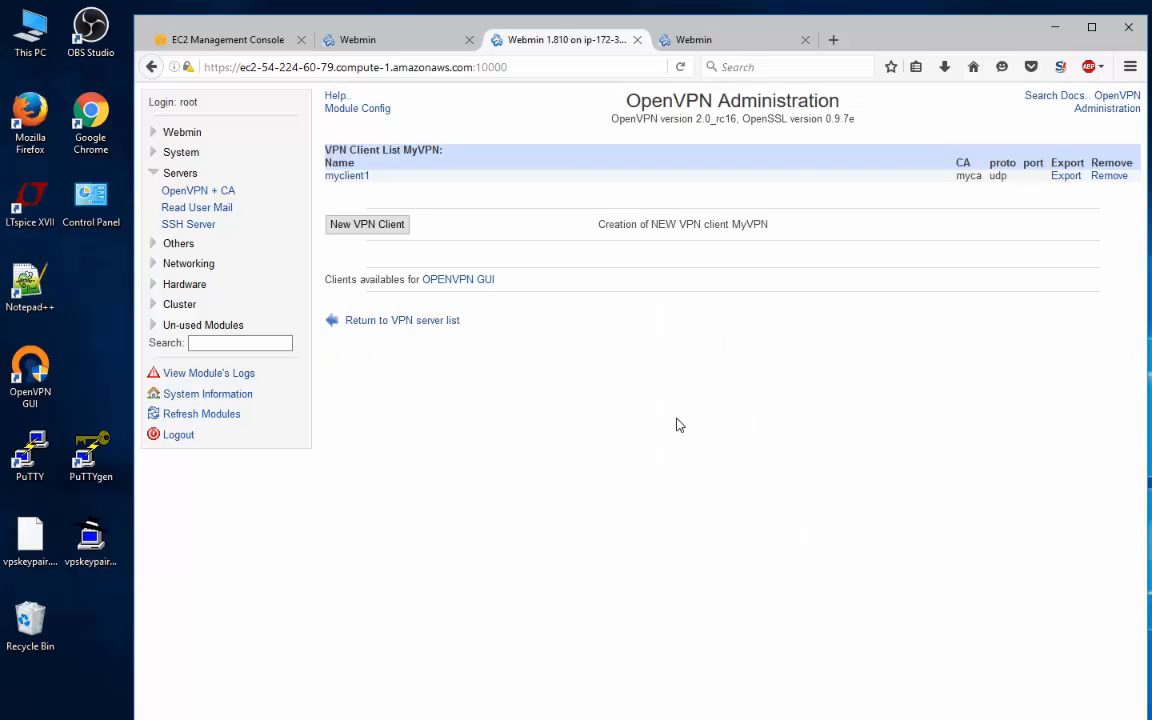
Create VPN client myclient2 for MyVPN with the same copied EC2 host name as remote IP server, and save it.
{"action": "left_click", "coordinate": [380, 224]}
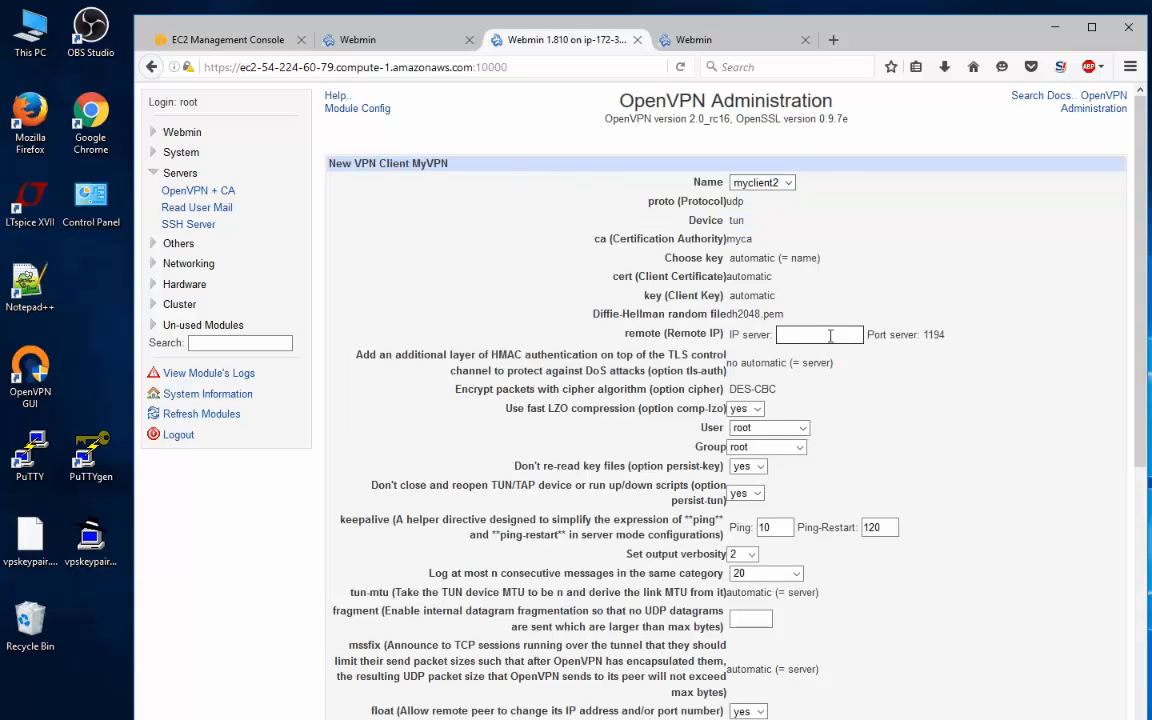
{"action": "right_click", "coordinate": [840, 335]}
{"action": "left_click", "coordinate": [944, 404]}
{"action": "scroll", "coordinate": [772, 445], "scroll_direction": "down", "scroll_amount": 8}
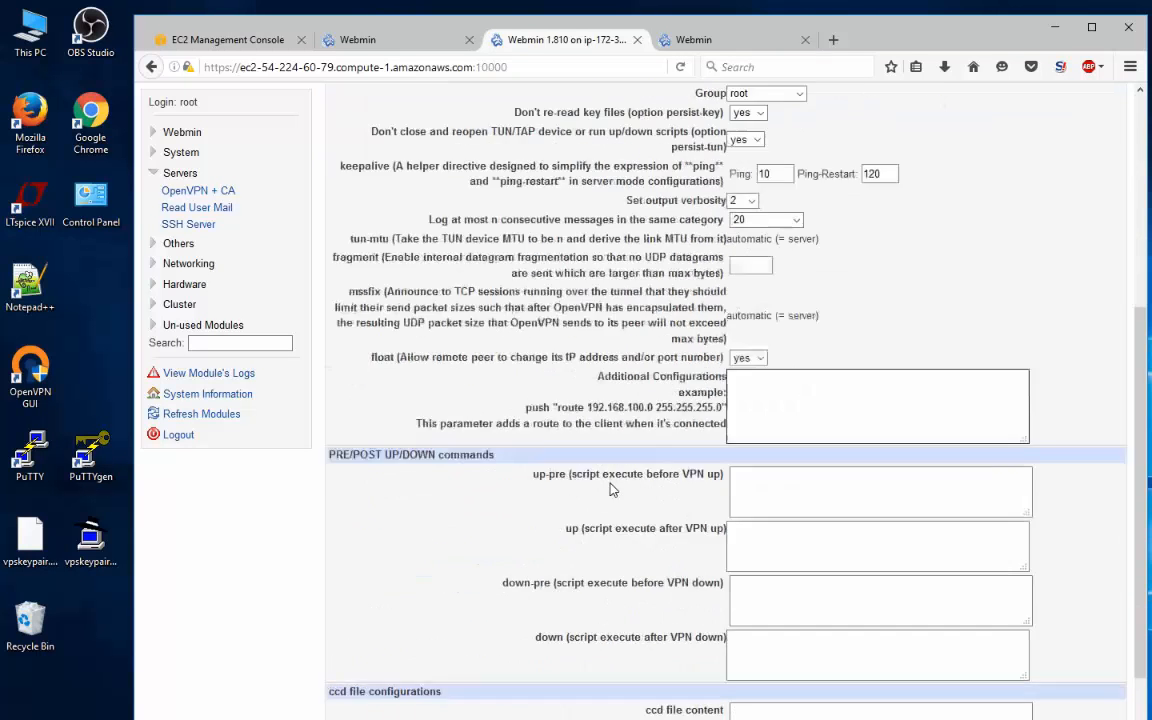
{"action": "left_click", "coordinate": [343, 679]}
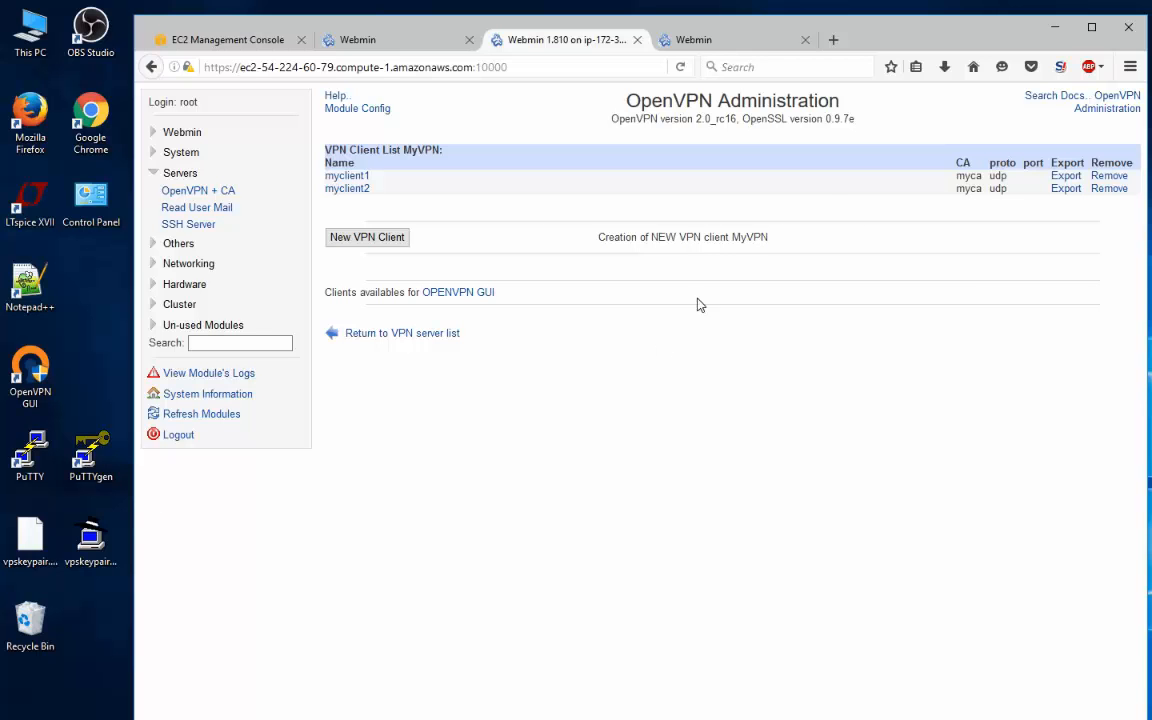
Export the myclient1 configuration and save the file myclient1.tgz.
{"action": "left_click", "coordinate": [1058, 176]}
{"action": "left_click", "coordinate": [510, 403]}
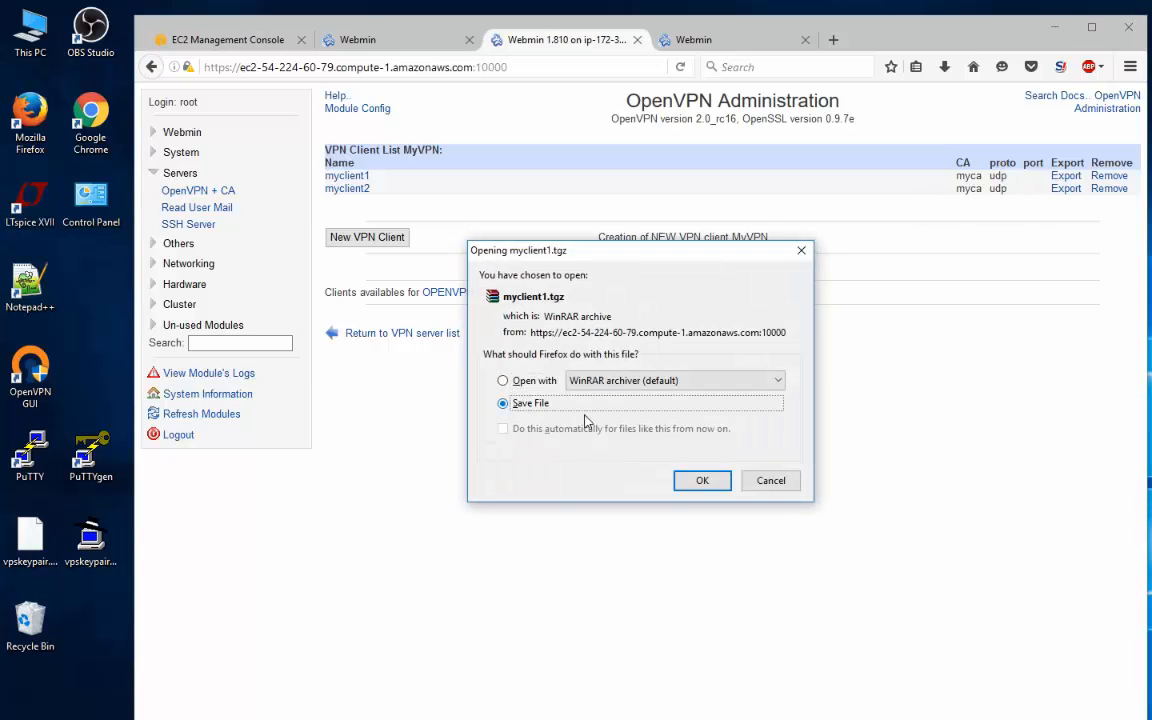
{"action": "left_click", "coordinate": [701, 481]}
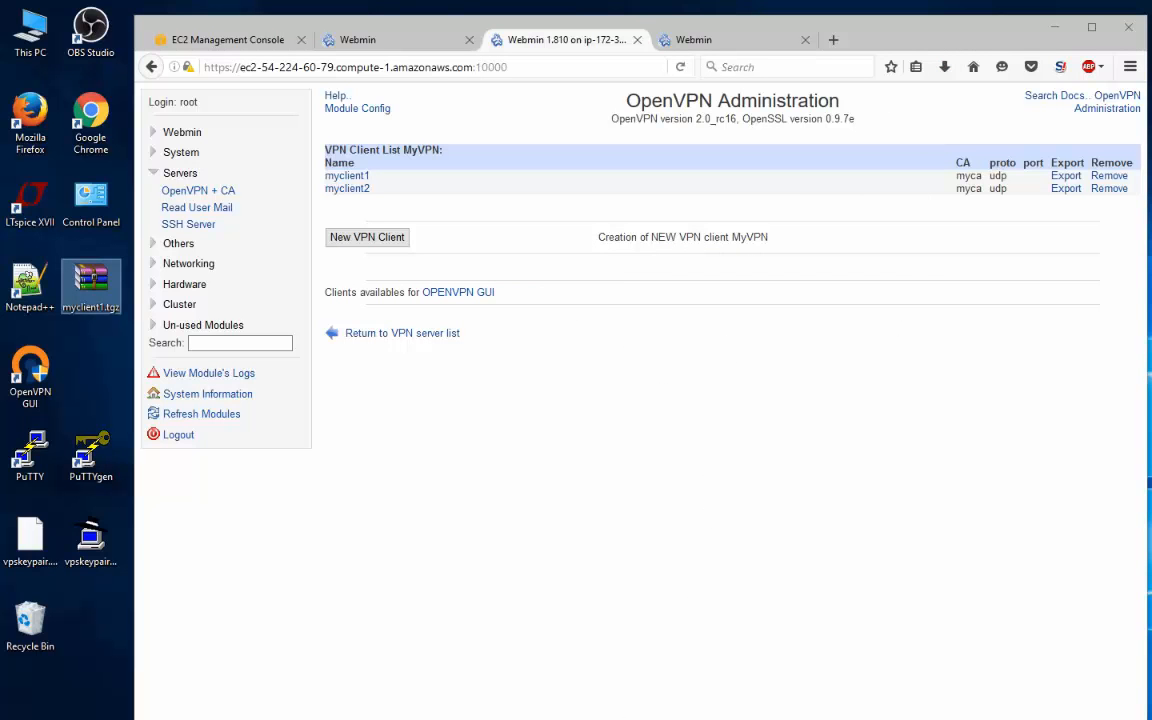
Switch to the PuTTY terminal and open a new file ~/startnat in nano.
{"action": "key", "text": "alt+Tab"}
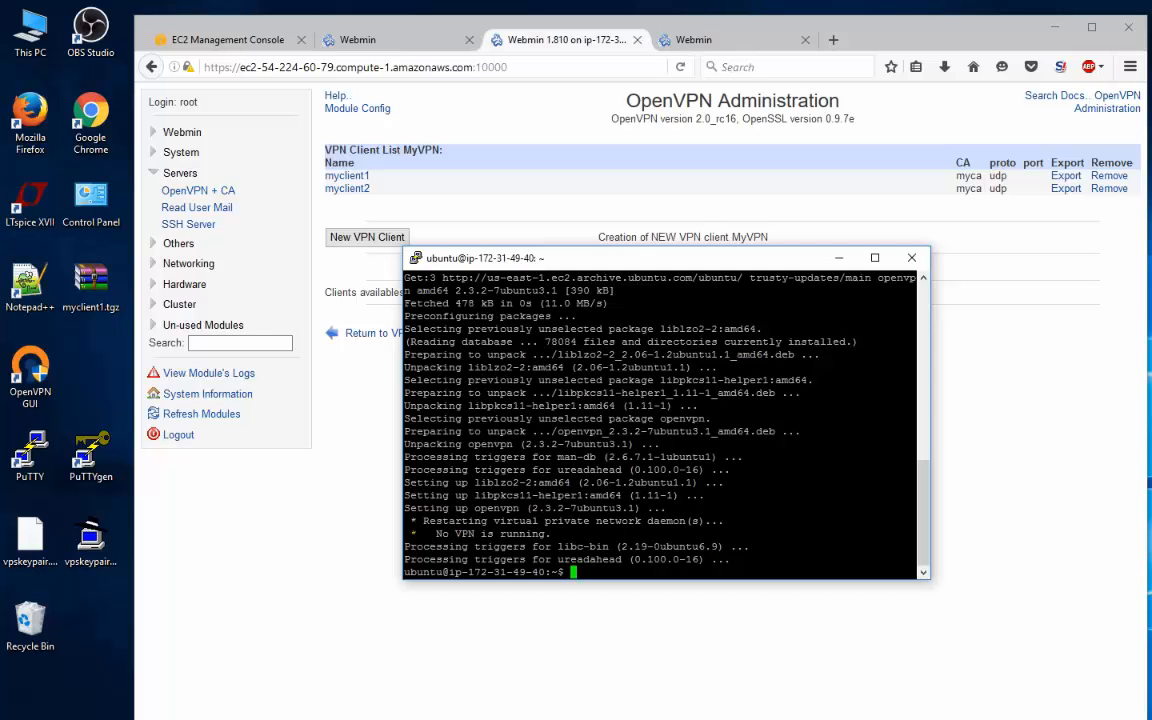
{"action": "type", "text": "nano ~/"}
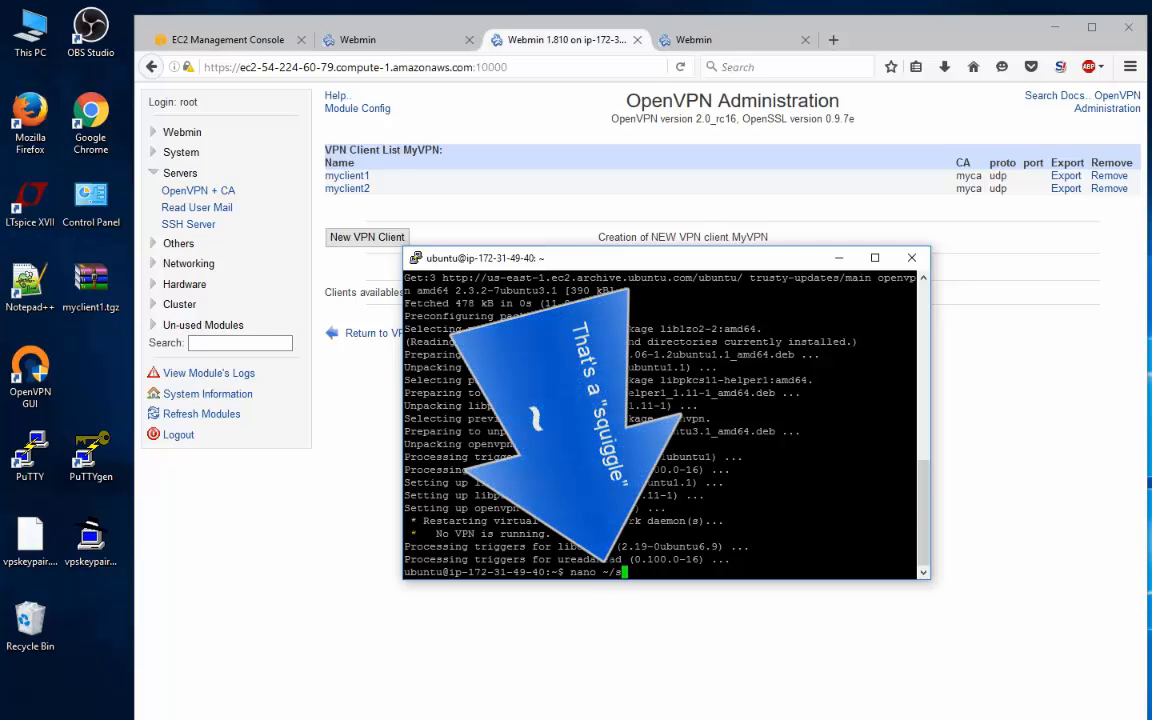
{"action": "type", "text": "saartnat"}
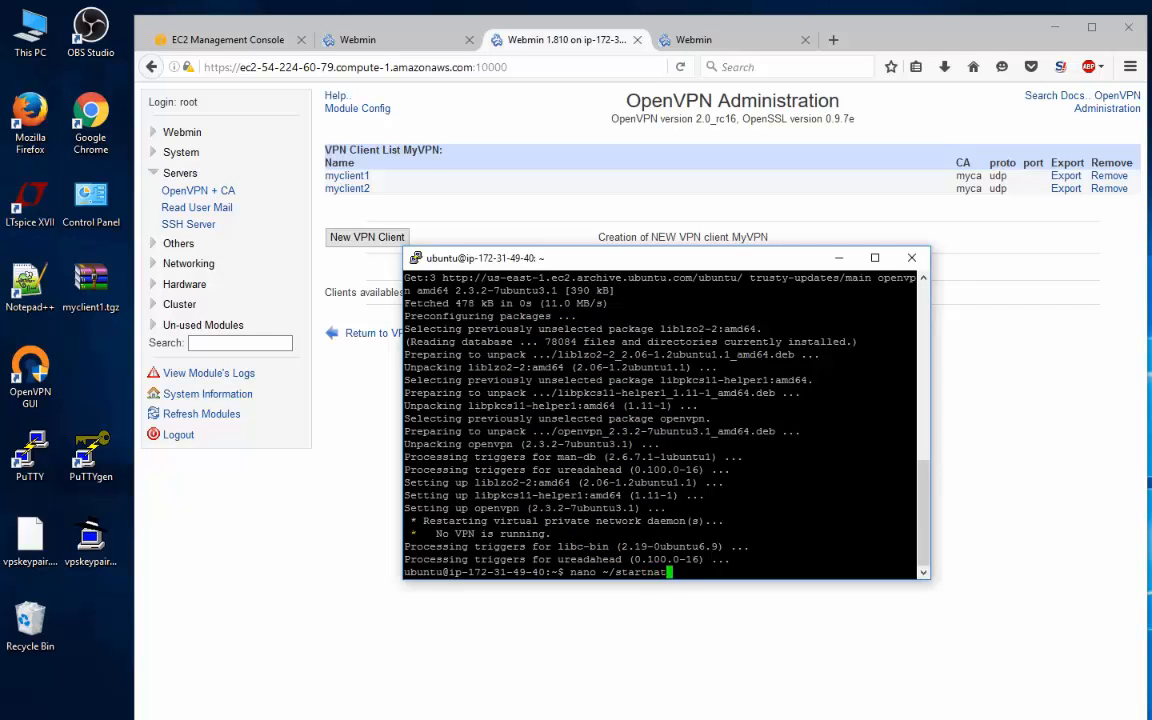
{"action": "key", "text": "Return"}
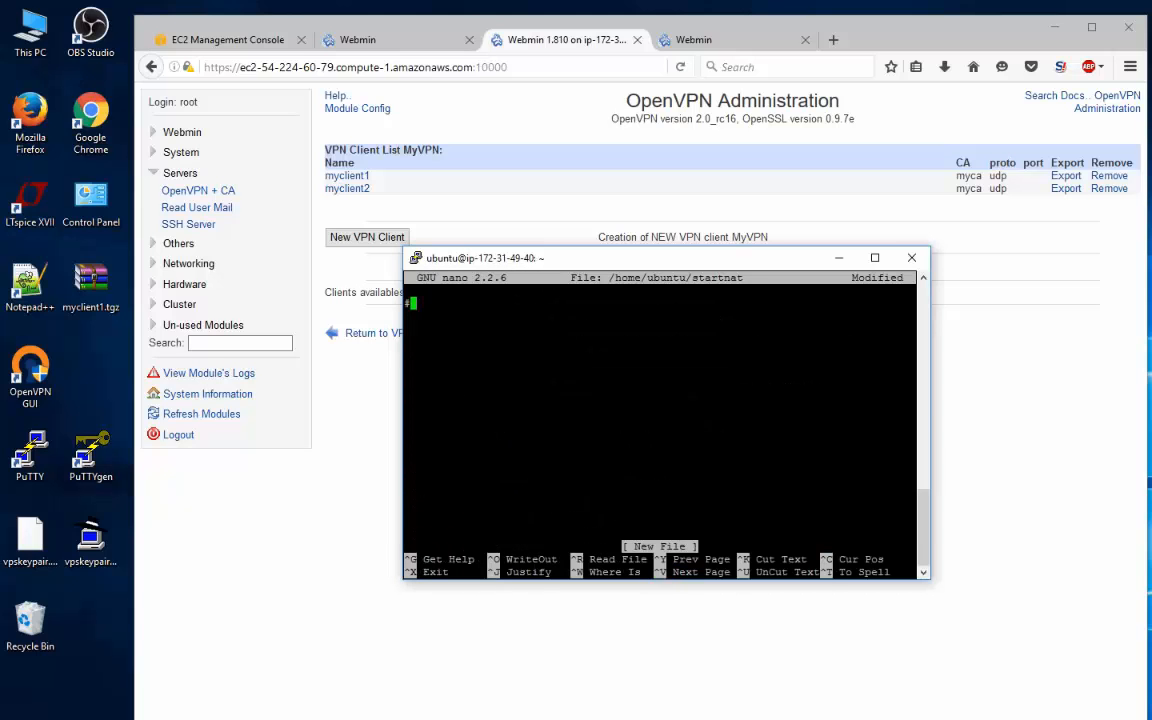
Save ~/startnat with #!/bin/bash and iptables -t nat -A POSTROUTING -o eth0 -j MASQUERADE, and set its permissions to 777 with sudo chmod.
{"action": "type", "text": "#!/bin/bash"}
{"action": "key", "text": "Return"}
{"action": "key", "text": "shift+Insert"}
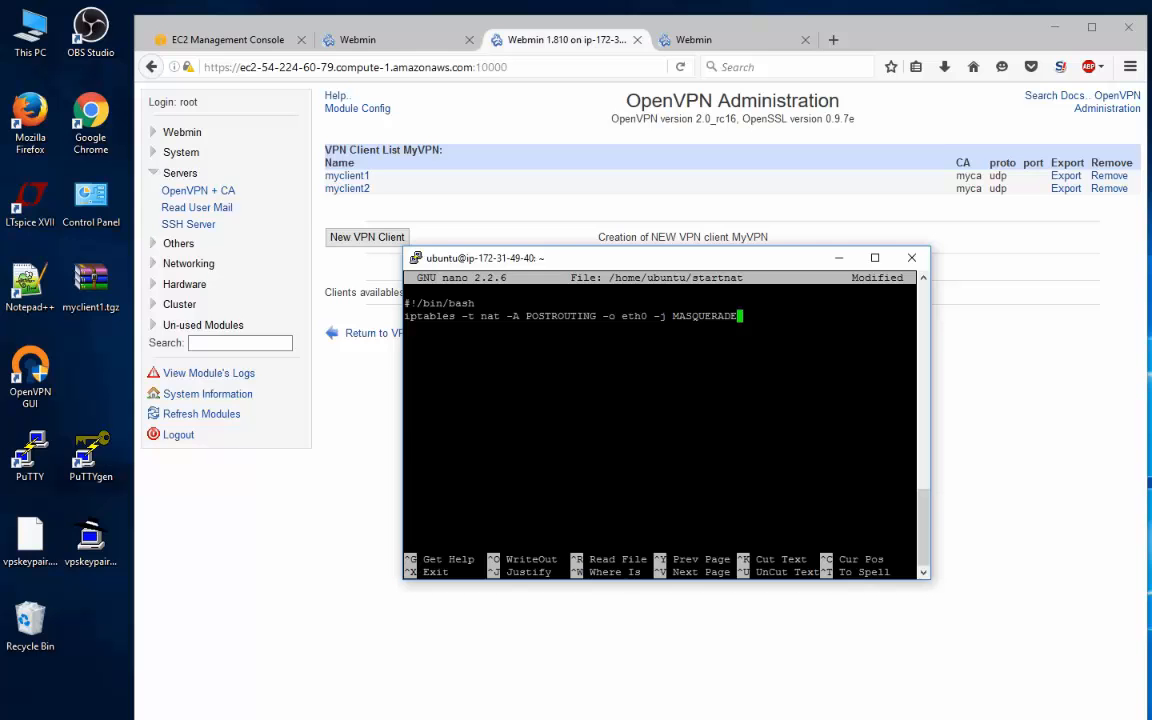
{"action": "key", "text": "Return"}
{"action": "key", "text": "ctrl+x"}
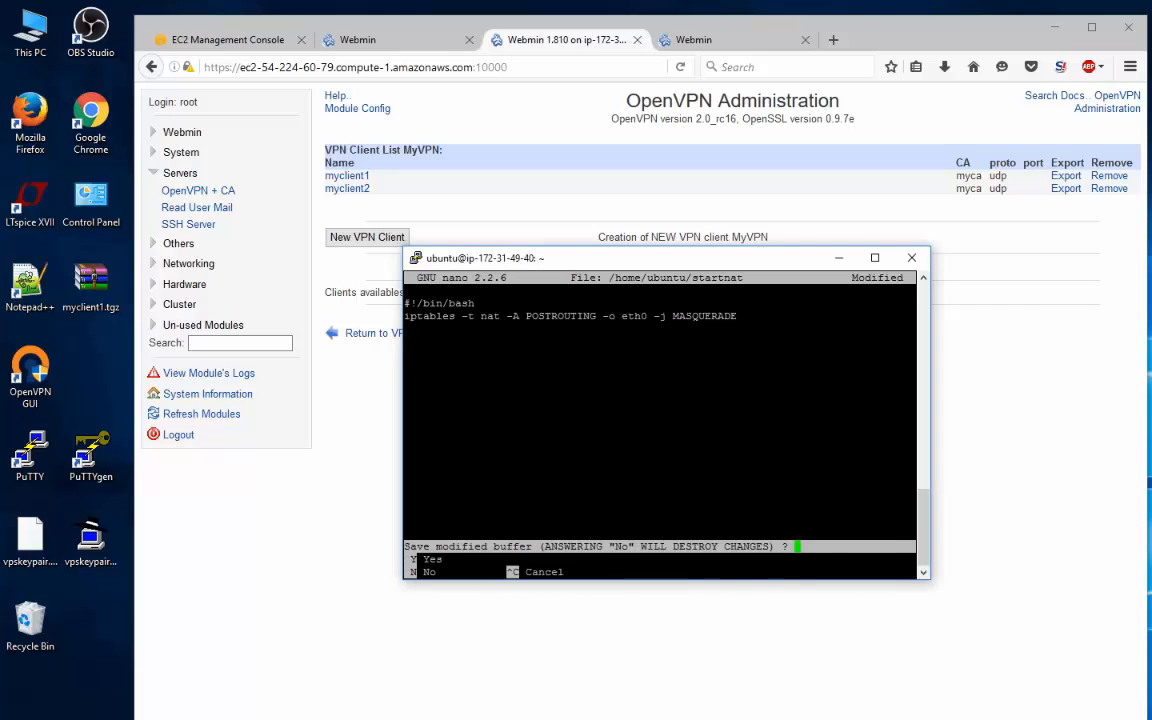
{"action": "key", "text": "y"}
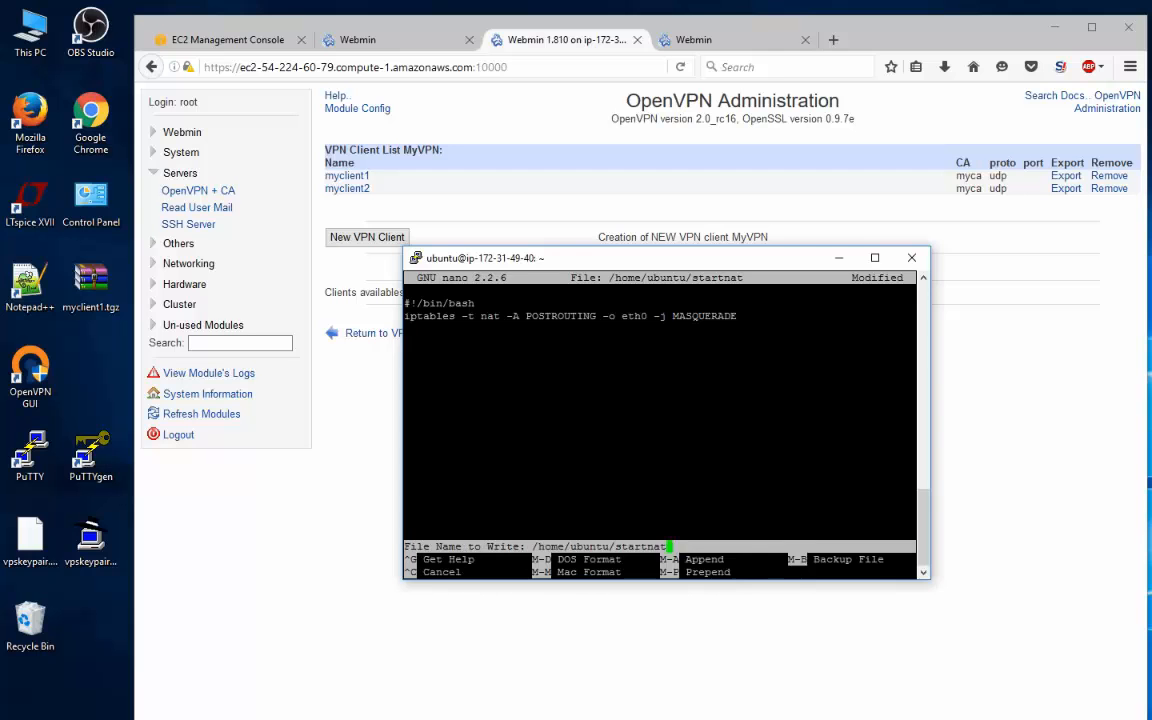
{"action": "key", "text": "Return"}
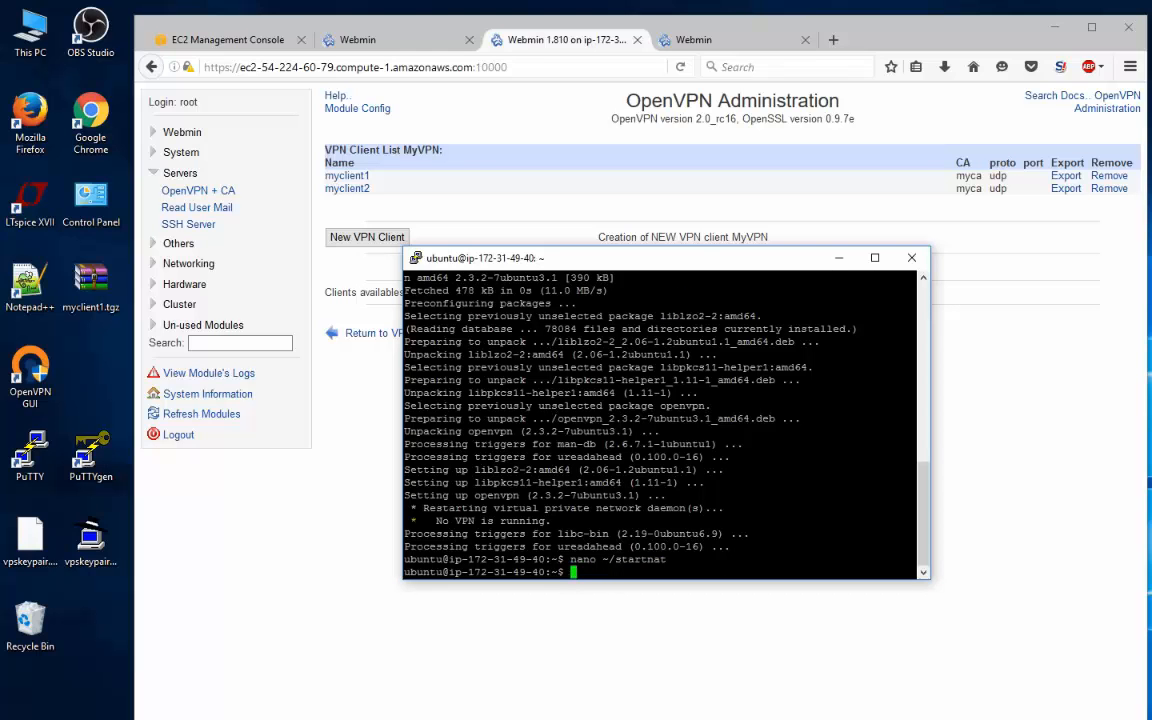
{"action": "type", "text": "sudo chmod 777 ~/startnat"}
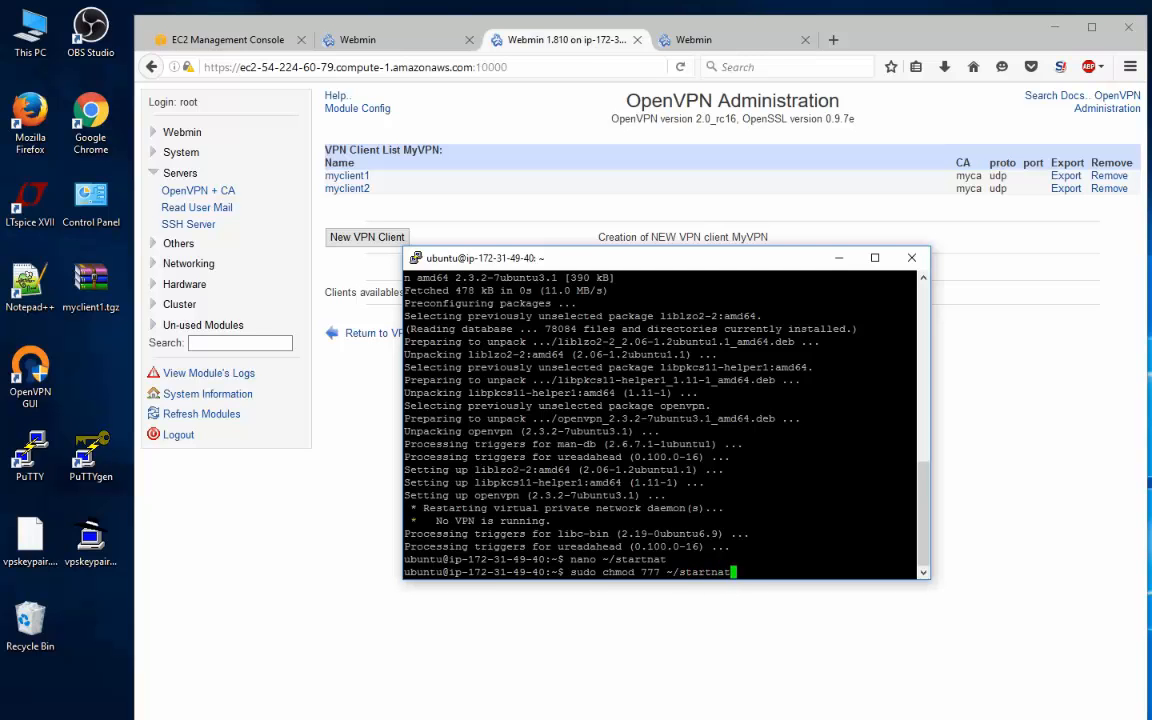
{"action": "key", "text": "Return"}
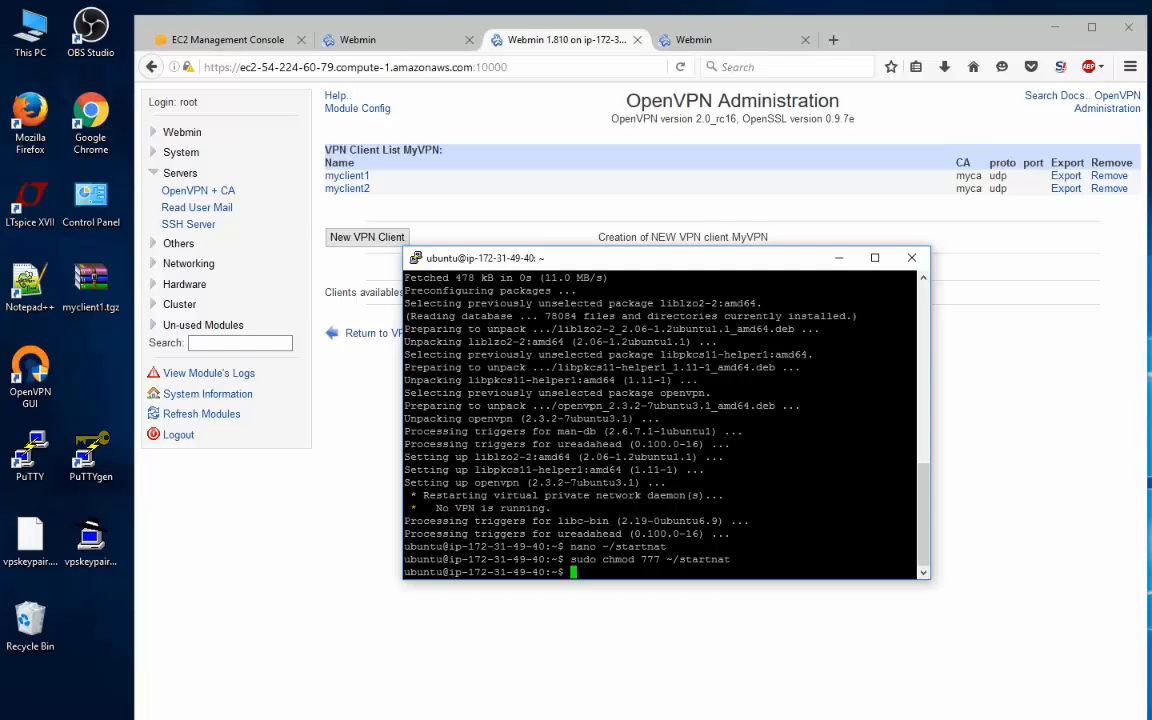
In Webmin's Bootup and Shutdown module, add the line /home/ubuntu/startnat above start=/etc/webmin/start in the webmin service's action script and save it.
{"action": "left_click", "coordinate": [962, 314]}
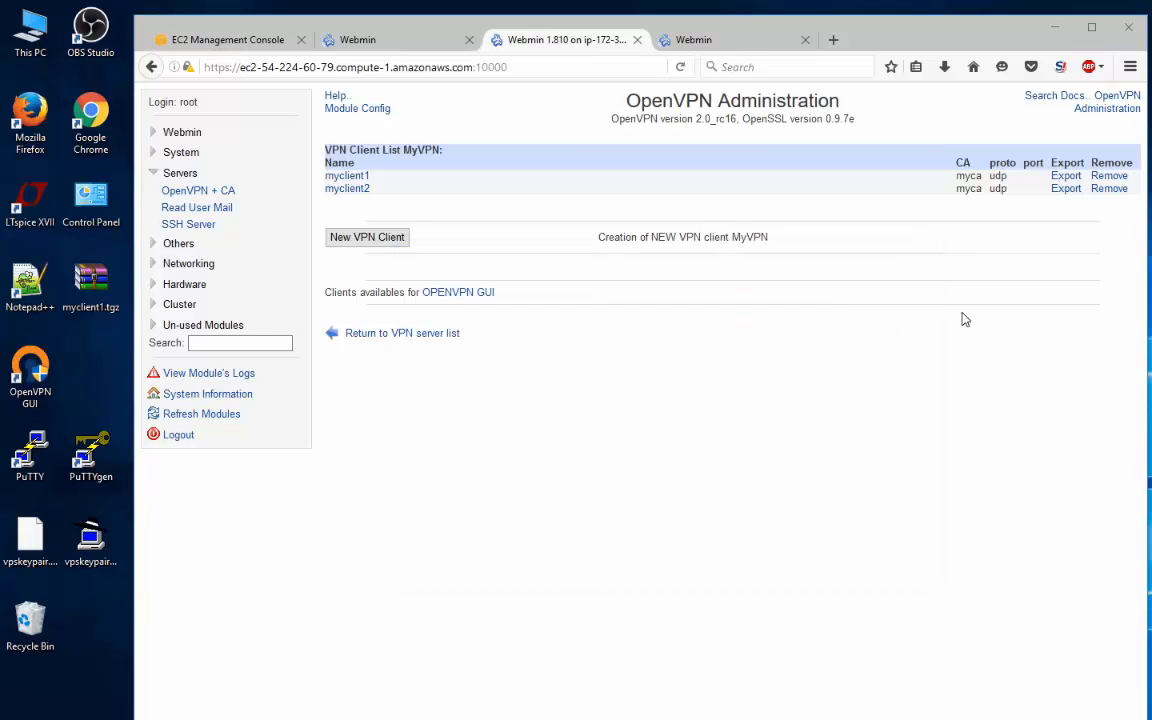
{"action": "left_click", "coordinate": [182, 153]}
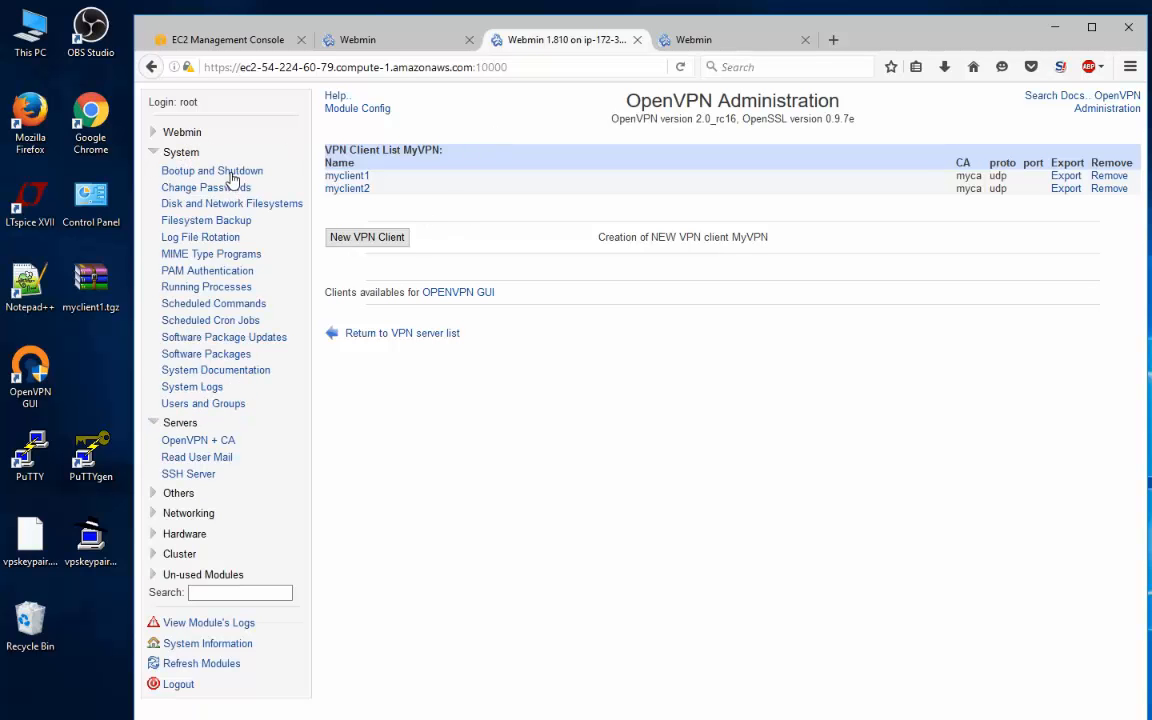
{"action": "left_click", "coordinate": [218, 172]}
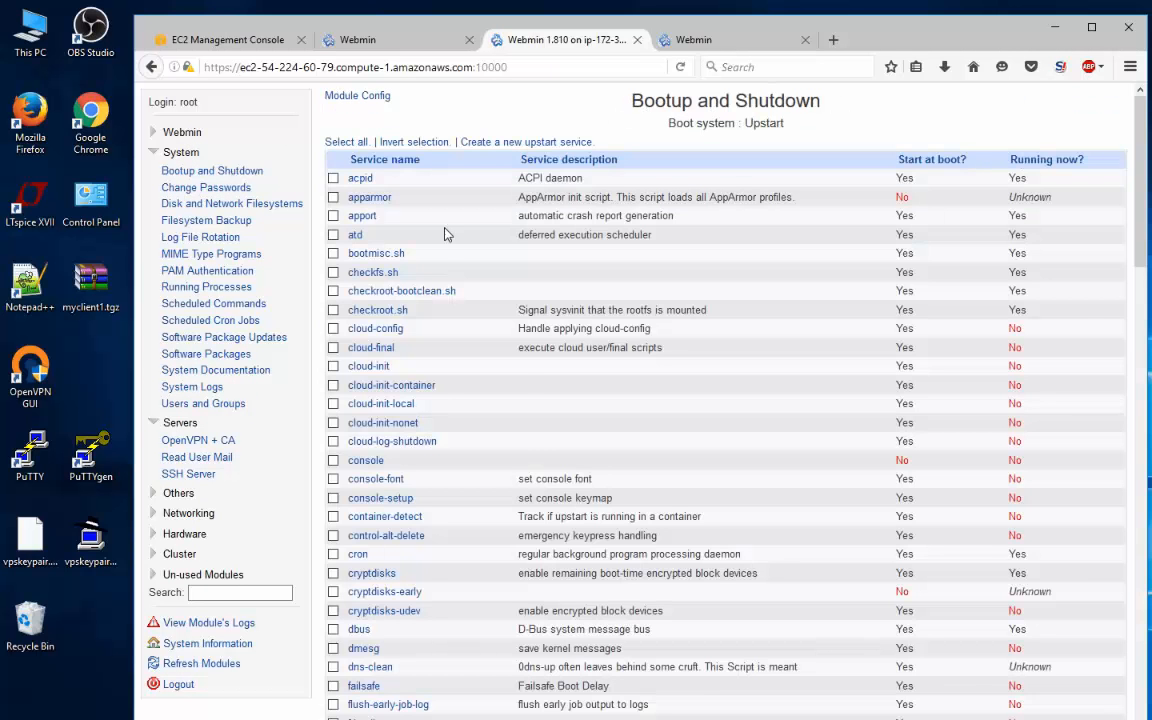
{"action": "scroll", "coordinate": [420, 300], "scroll_direction": "down", "scroll_amount": 15}
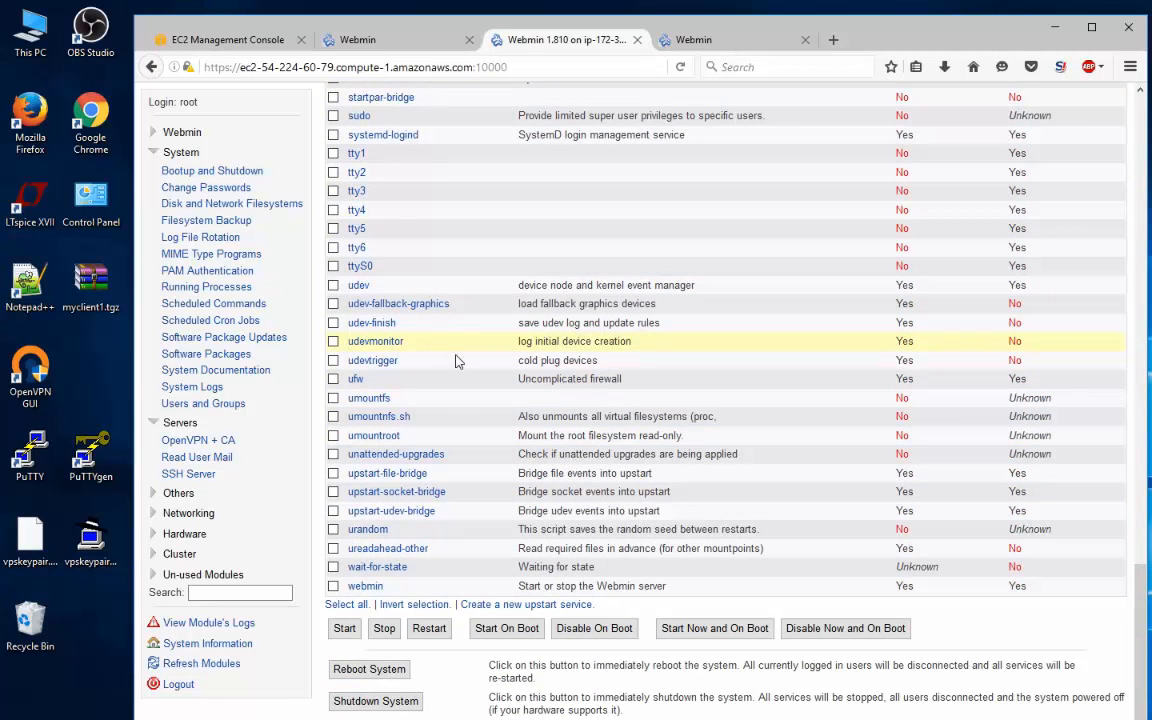
{"action": "left_click", "coordinate": [360, 586]}
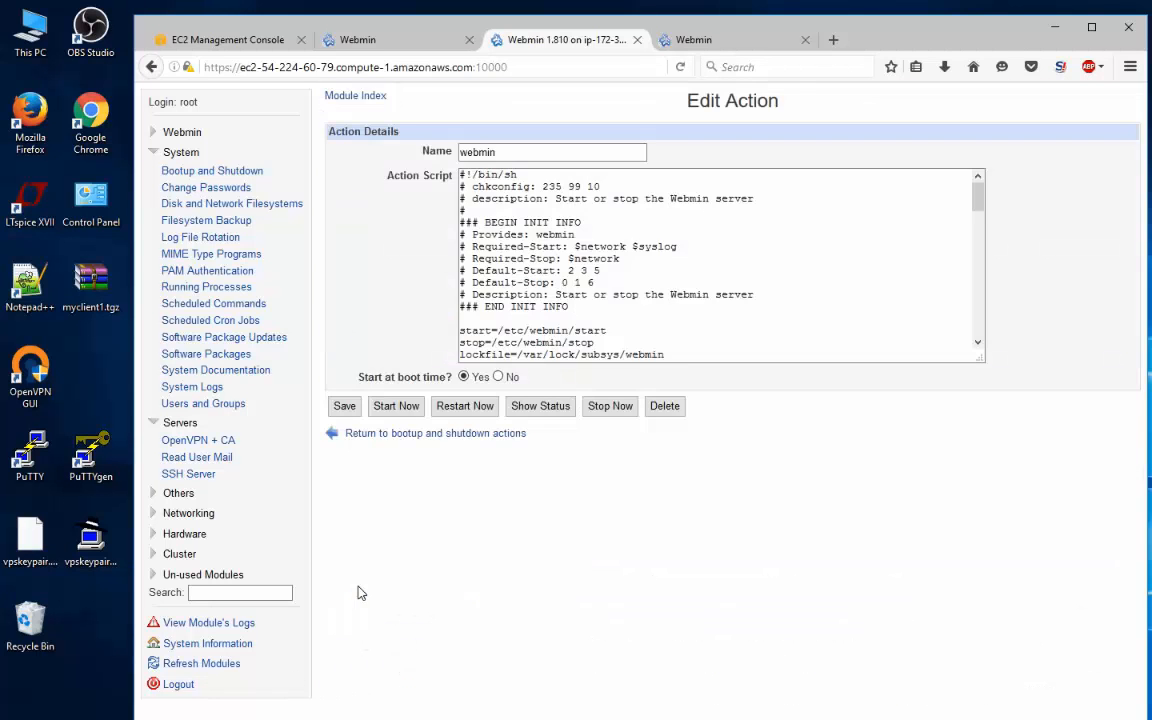
{"action": "left_click", "coordinate": [468, 318]}
{"action": "key", "text": "Return"}
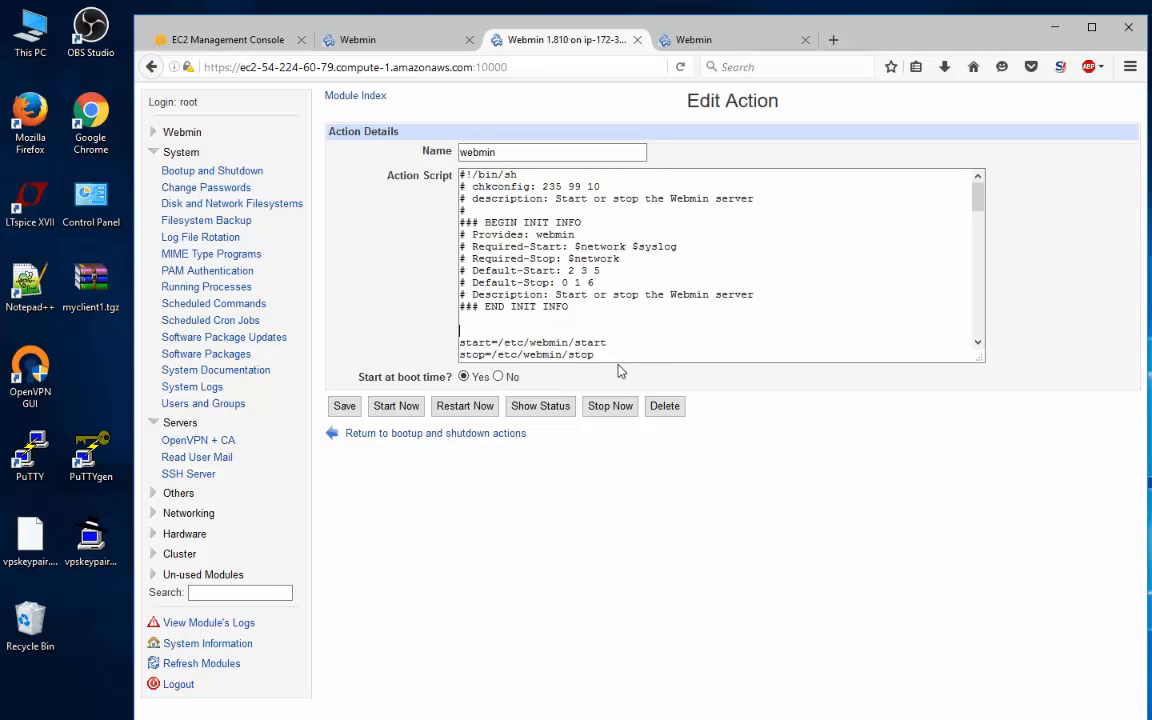
{"action": "type", "text": "/home/ubuntu"}
{"action": "type", "text": "/startnat"}
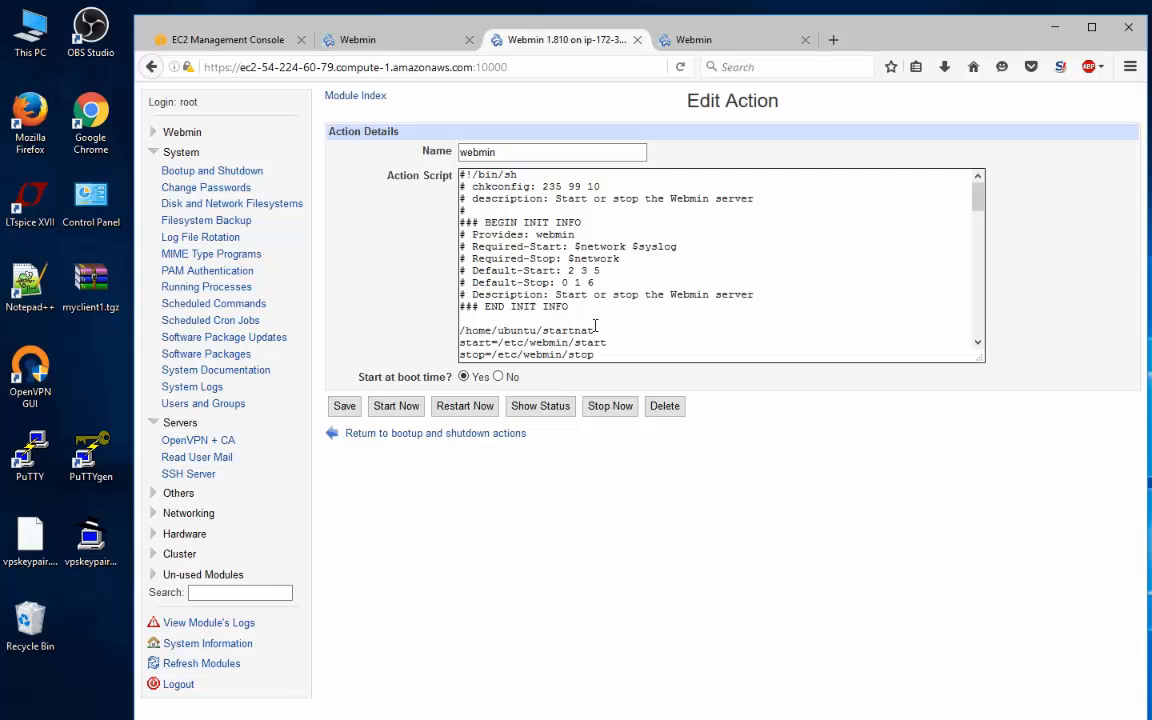
{"action": "left_click", "coordinate": [349, 407]}
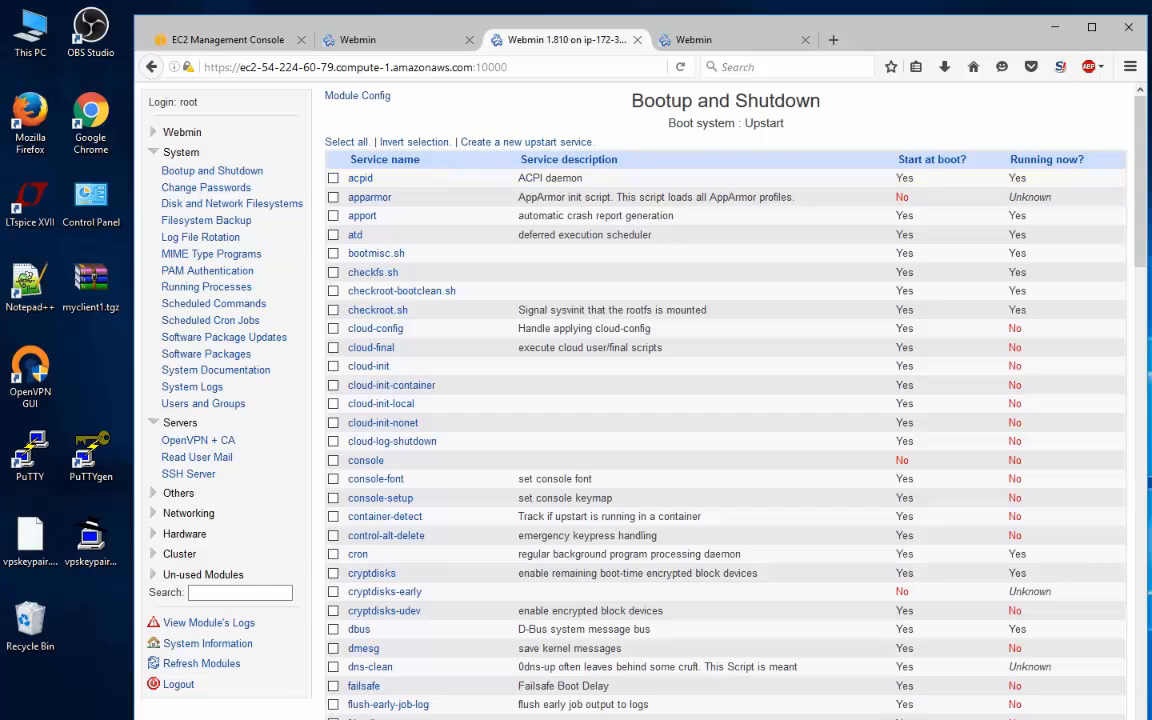
Switch to the PuTTY terminal, reboot the server with sudo reboot and dismiss the disconnection message.
{"action": "key", "text": "alt+Tab"}
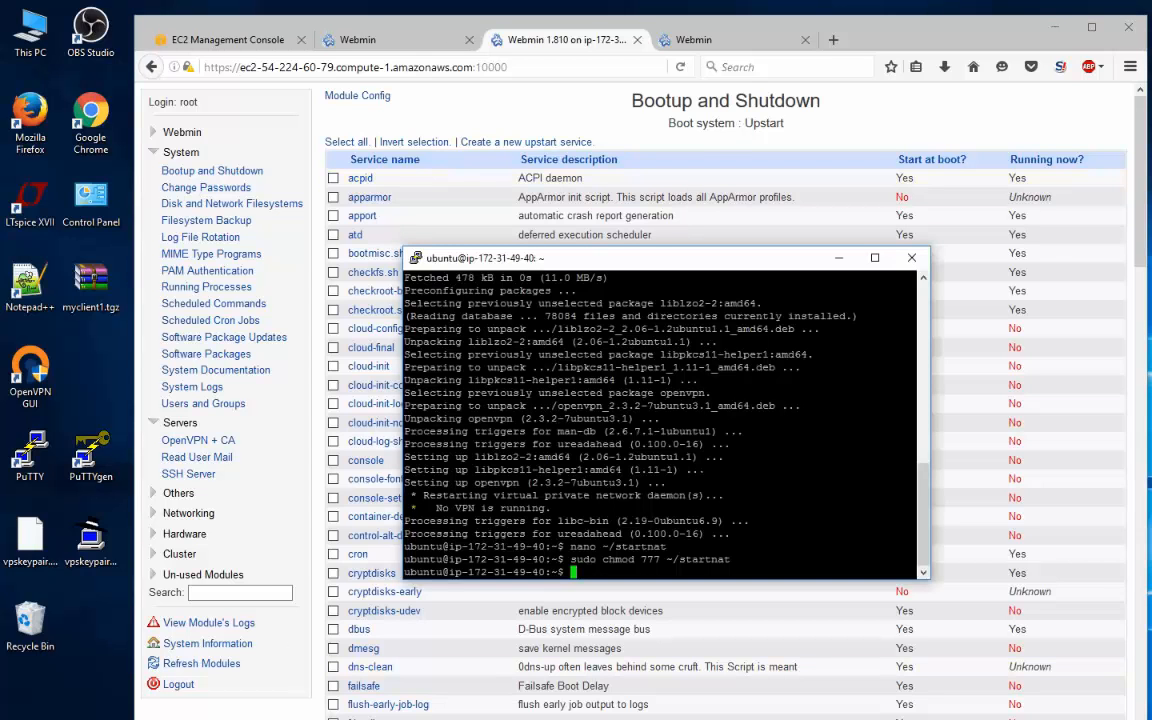
{"action": "type", "text": "sudo reboot"}
{"action": "key", "text": "Return"}
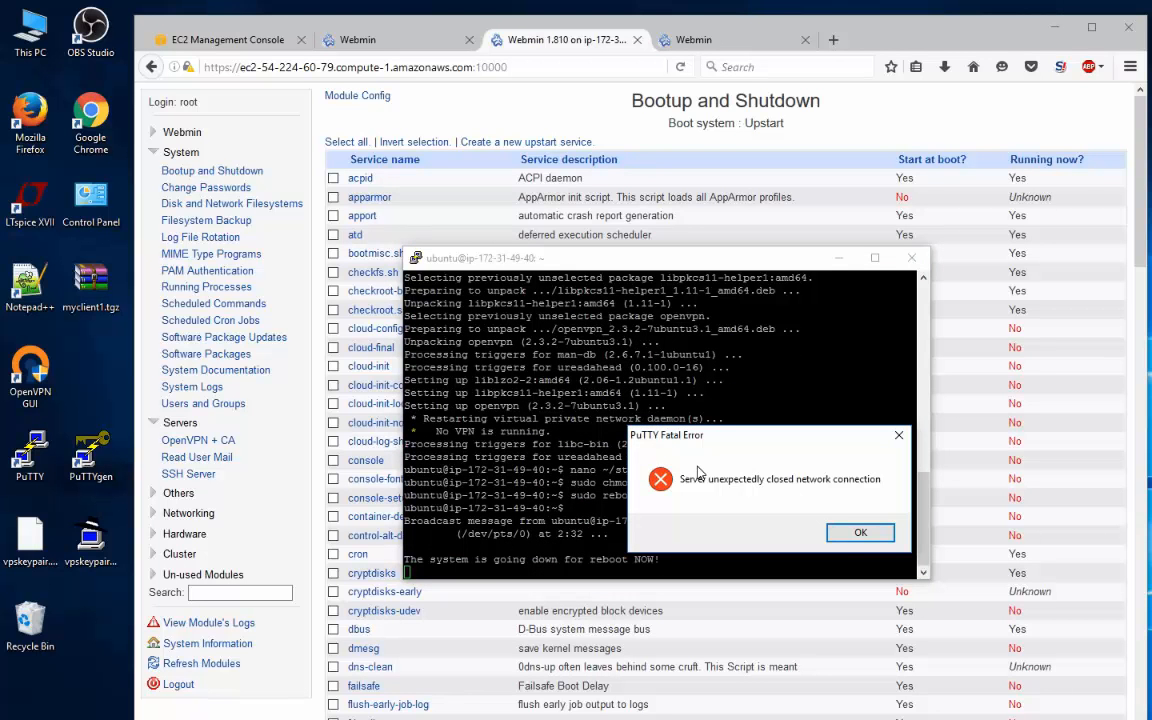
{"action": "left_click", "coordinate": [860, 532]}
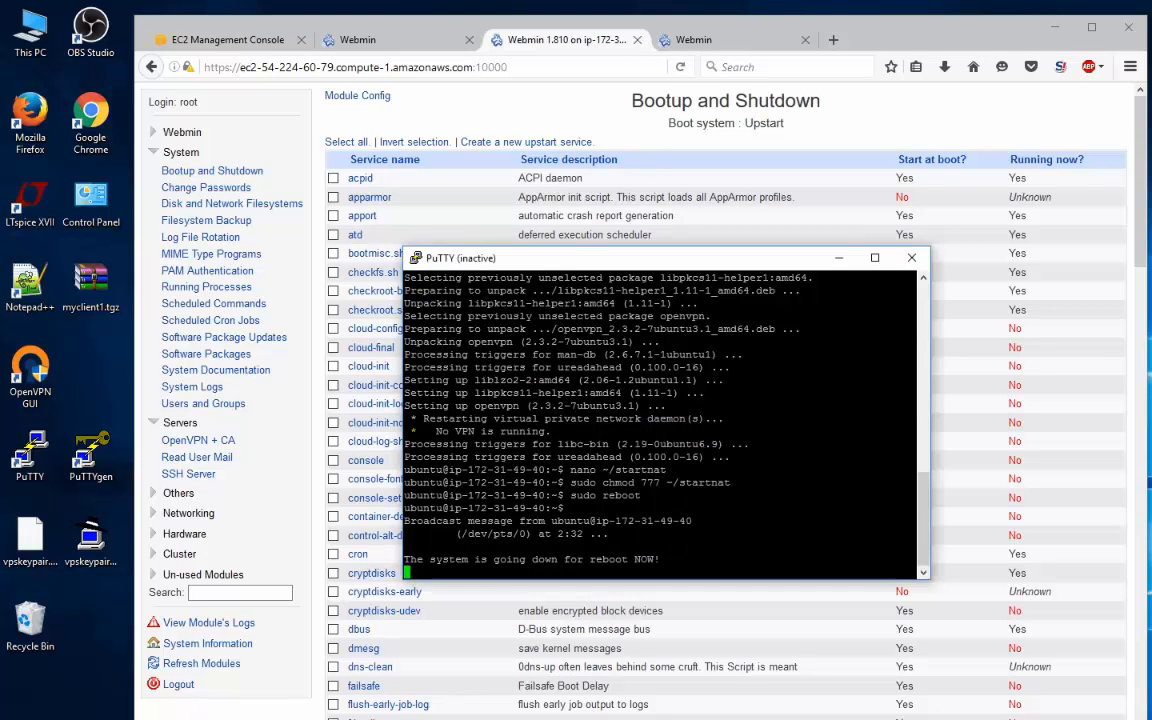
Try to reconnect to the server in a new PuTTY window with the saved session AmazonEC2, and close that window.
{"action": "double_click", "coordinate": [28, 456]}
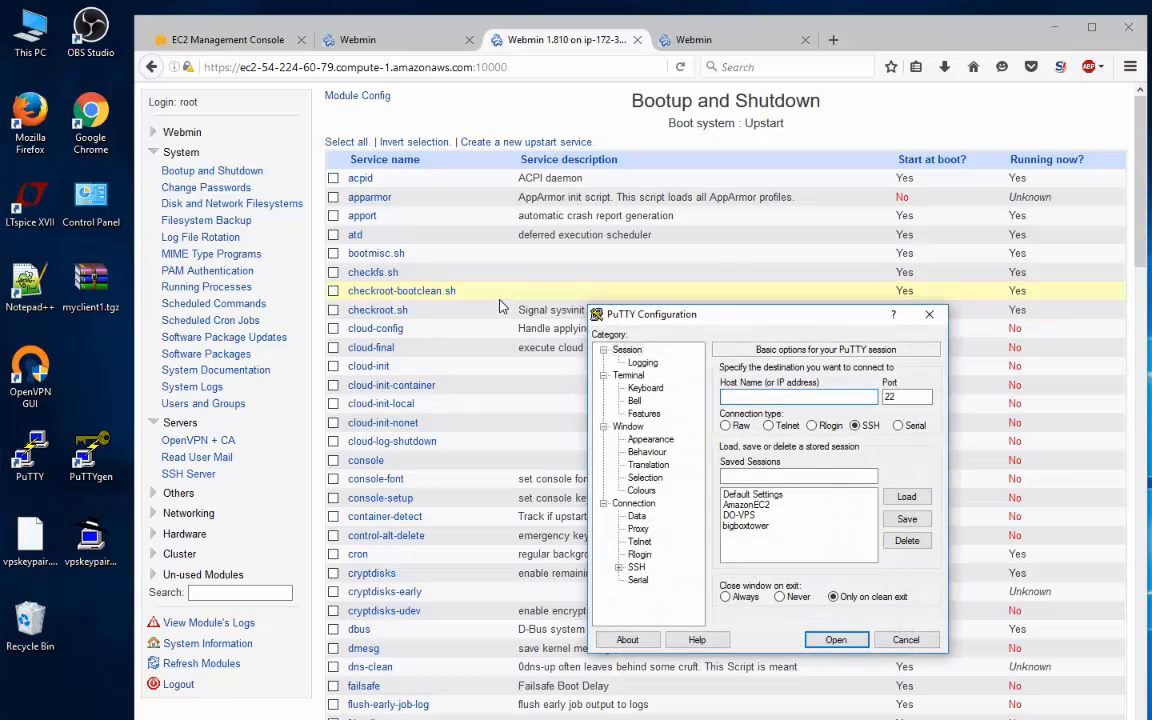
{"action": "left_click", "coordinate": [822, 718]}
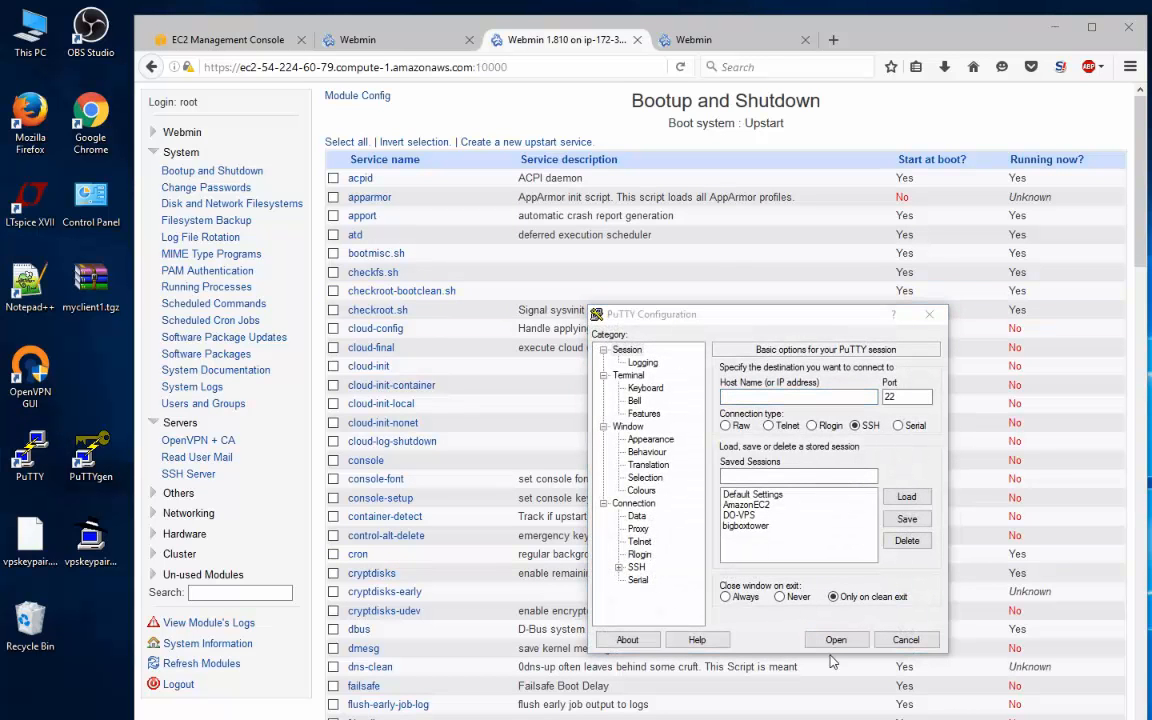
{"action": "double_click", "coordinate": [752, 505]}
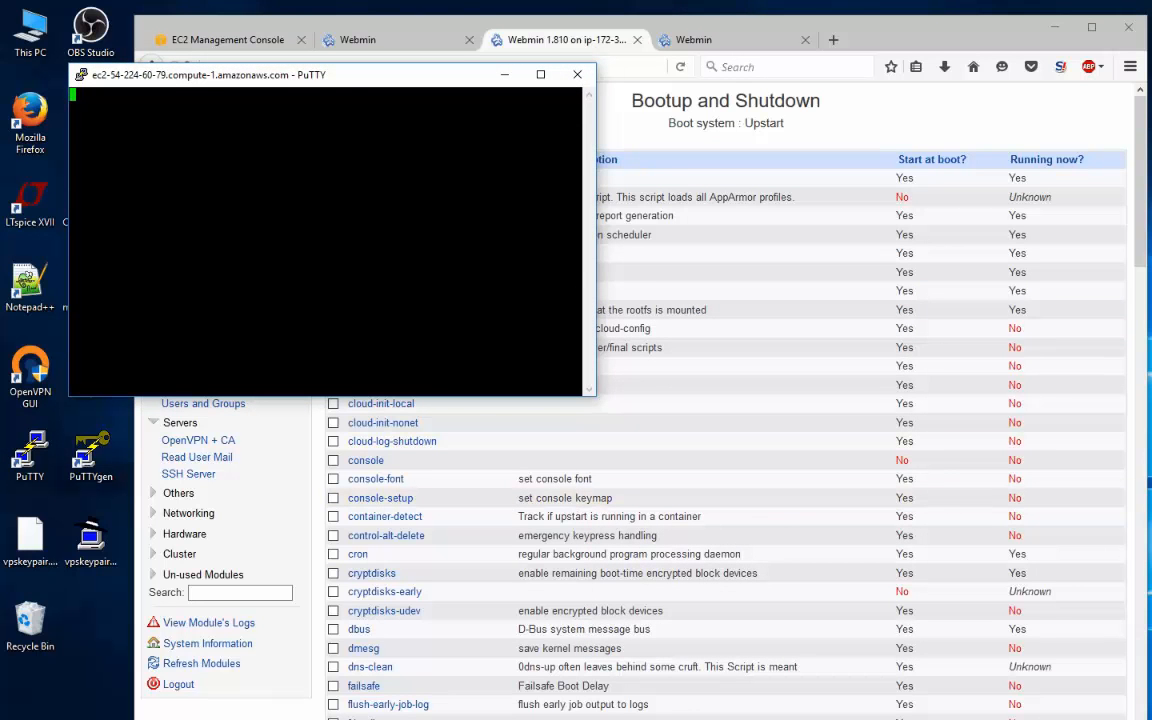
{"action": "left_click_drag", "start_coordinate": [338, 78], "coordinate": [585, 170]}
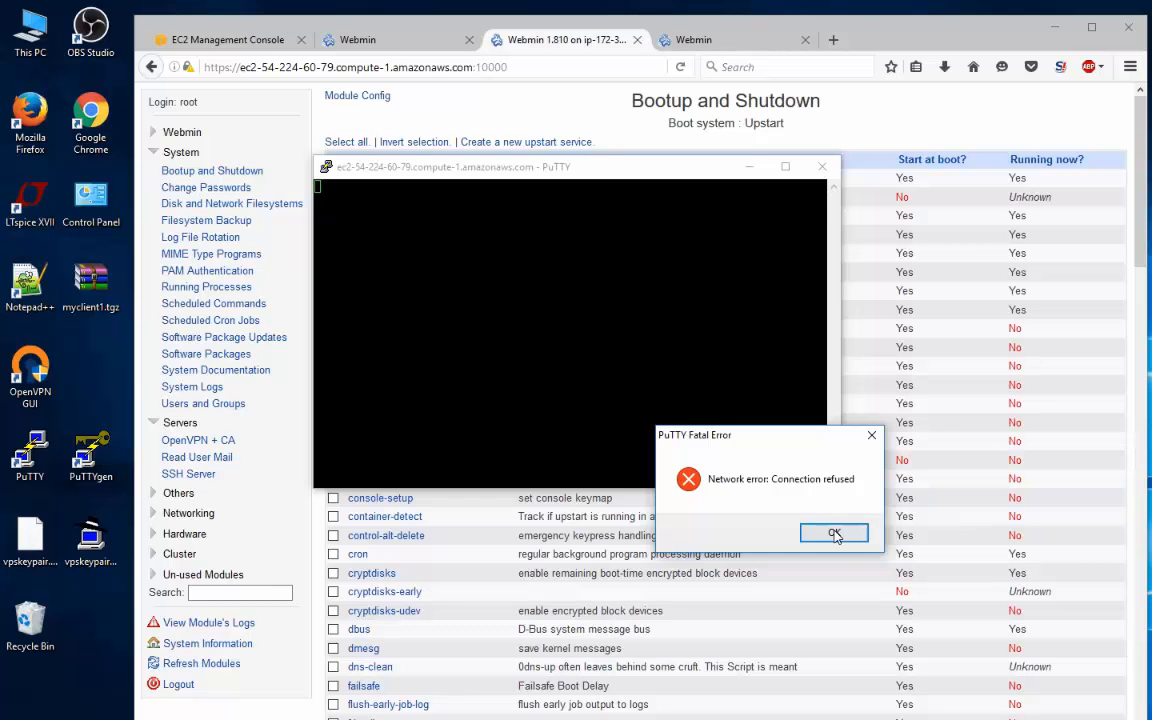
{"action": "left_click", "coordinate": [835, 536]}
{"action": "left_click", "coordinate": [822, 166]}
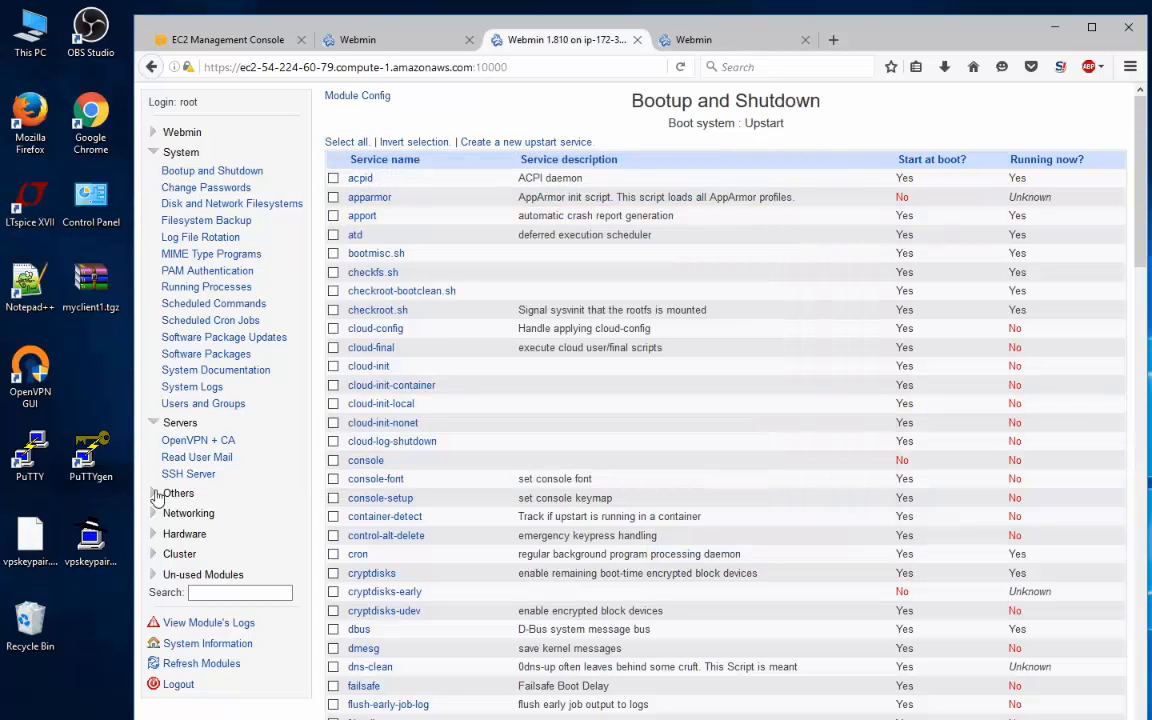
Start PuTTY again, connect with the saved session AmazonEC2 and minimize the terminal window.
{"action": "double_click", "coordinate": [30, 452]}
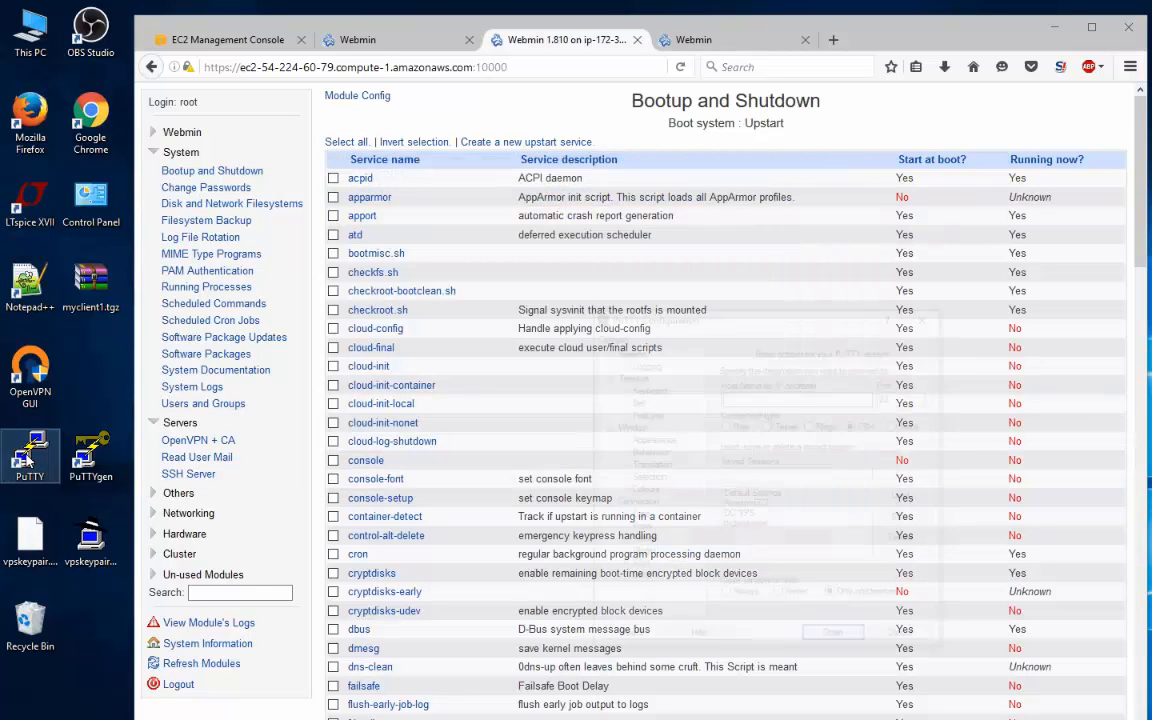
{"action": "double_click", "coordinate": [748, 505]}
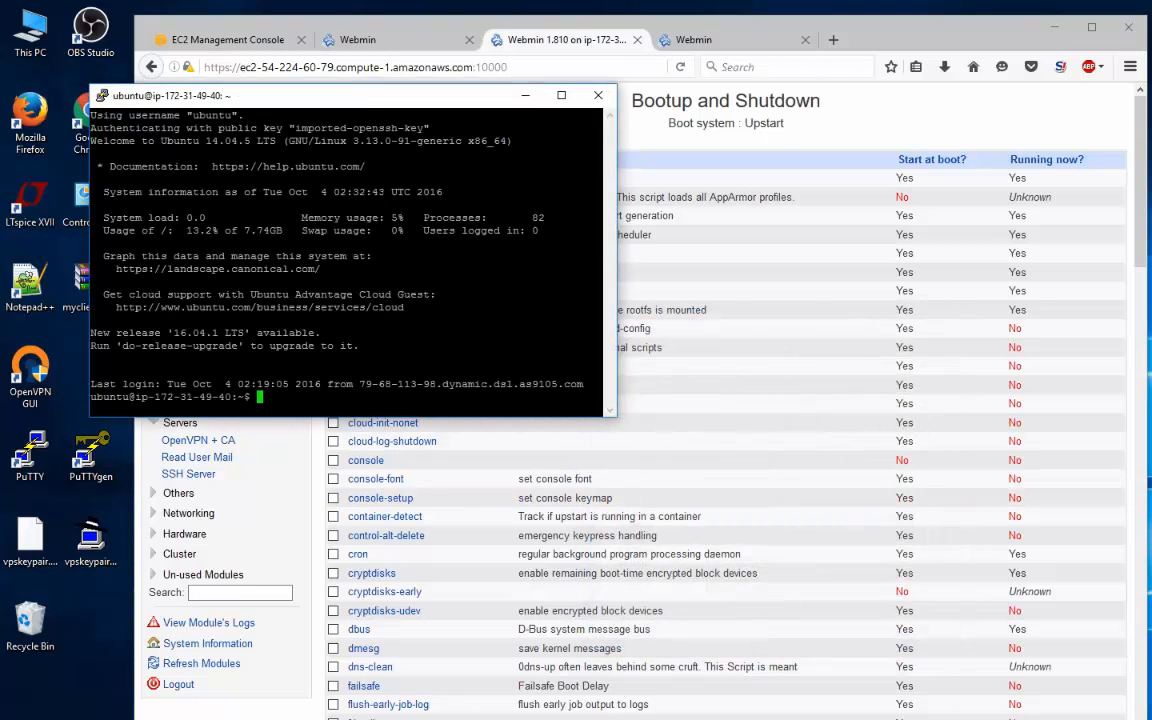
{"action": "left_click_drag", "start_coordinate": [340, 95], "coordinate": [690, 223]}
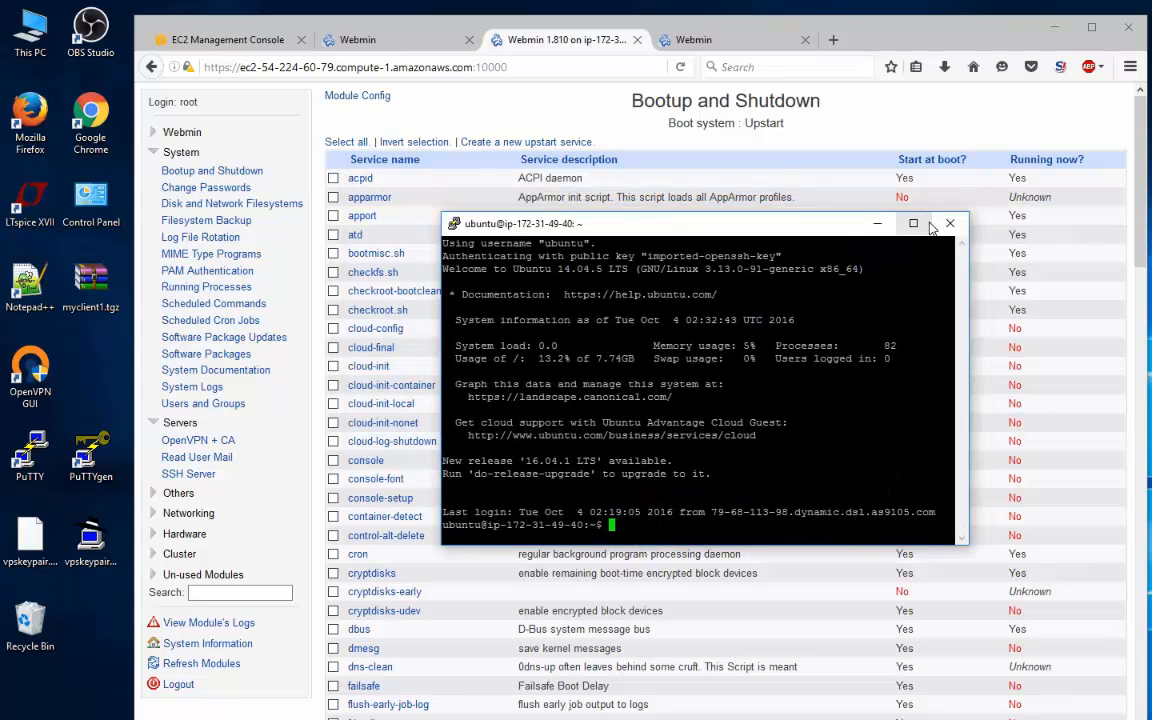
{"action": "left_click", "coordinate": [880, 228]}
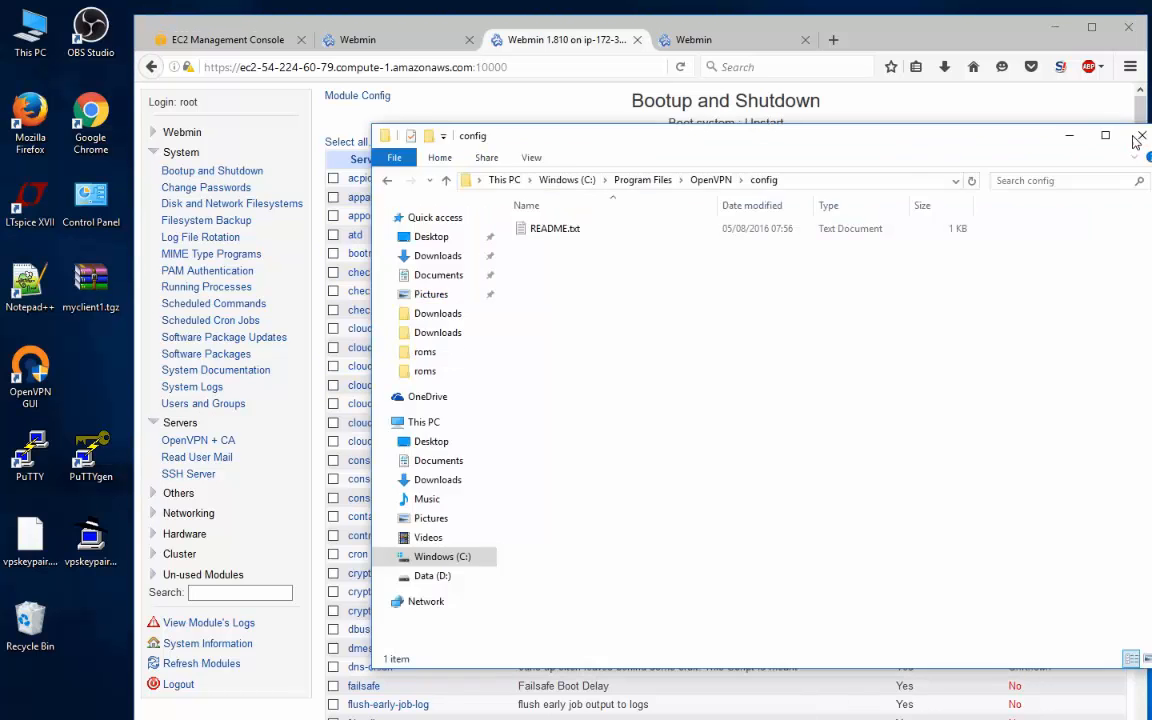
Close the open config window and browse from the OpenVPN GUI shortcut's file location to C:\Program Files\OpenVPN\config.
{"action": "left_click", "coordinate": [1139, 136]}
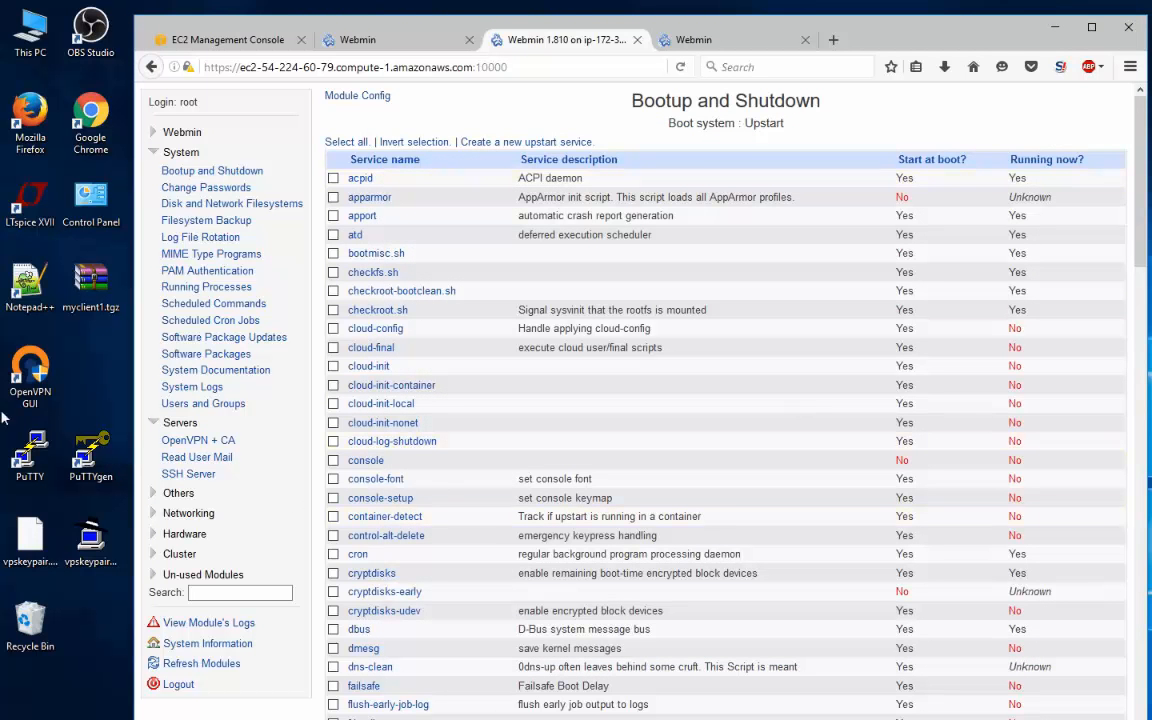
{"action": "right_click", "coordinate": [28, 375]}
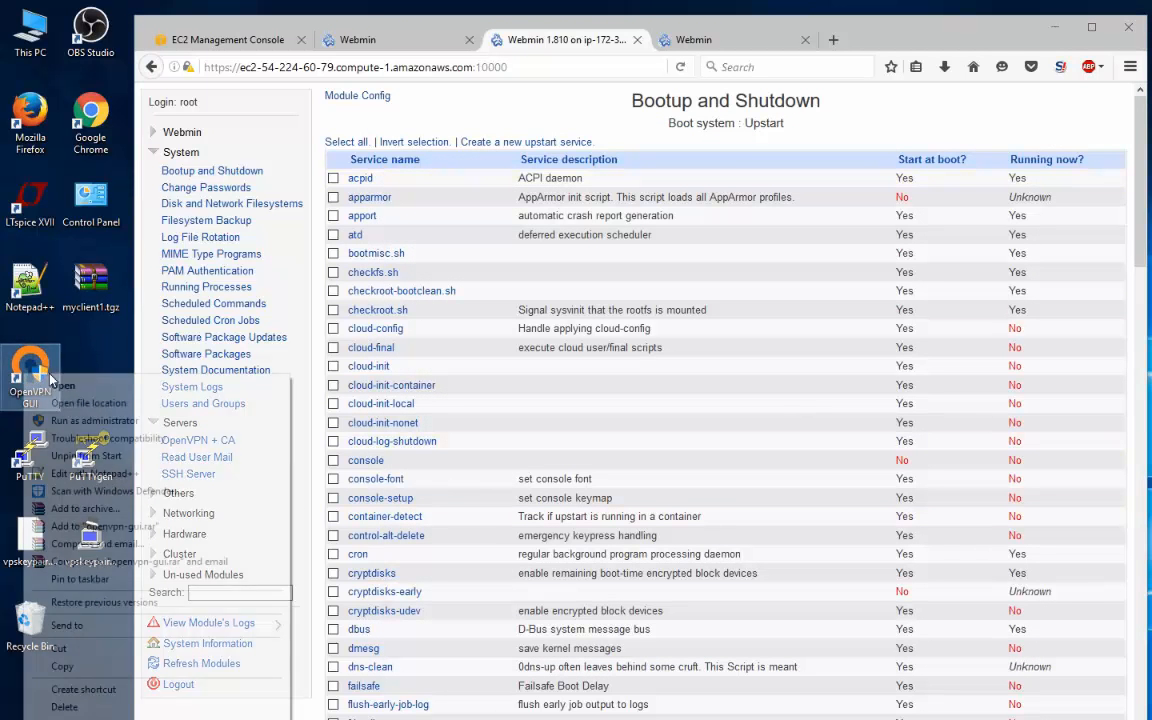
{"action": "left_click", "coordinate": [140, 719]}
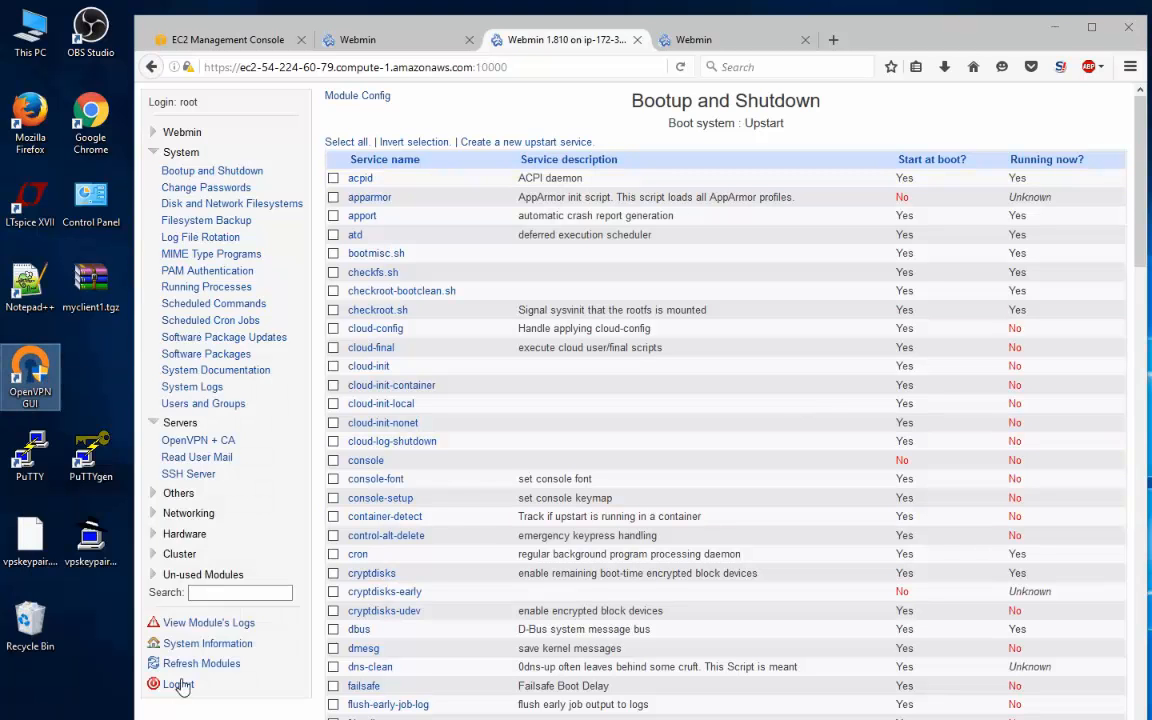
{"action": "left_click", "coordinate": [101, 669]}
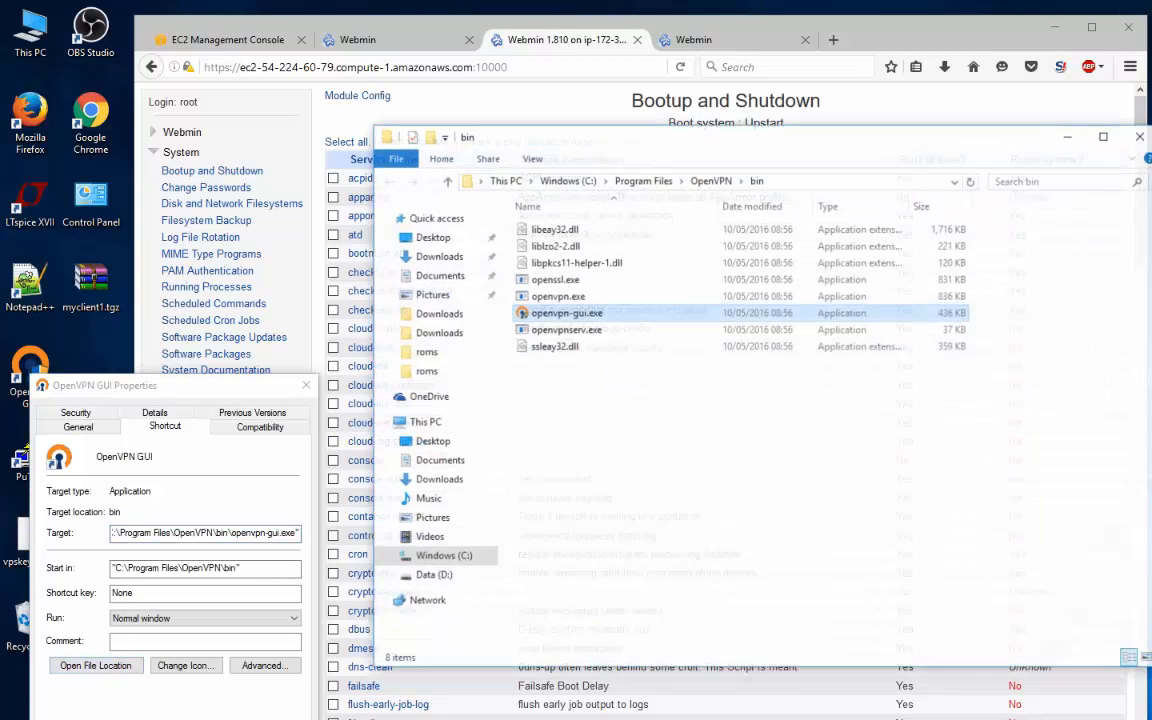
{"action": "key", "text": "Escape"}
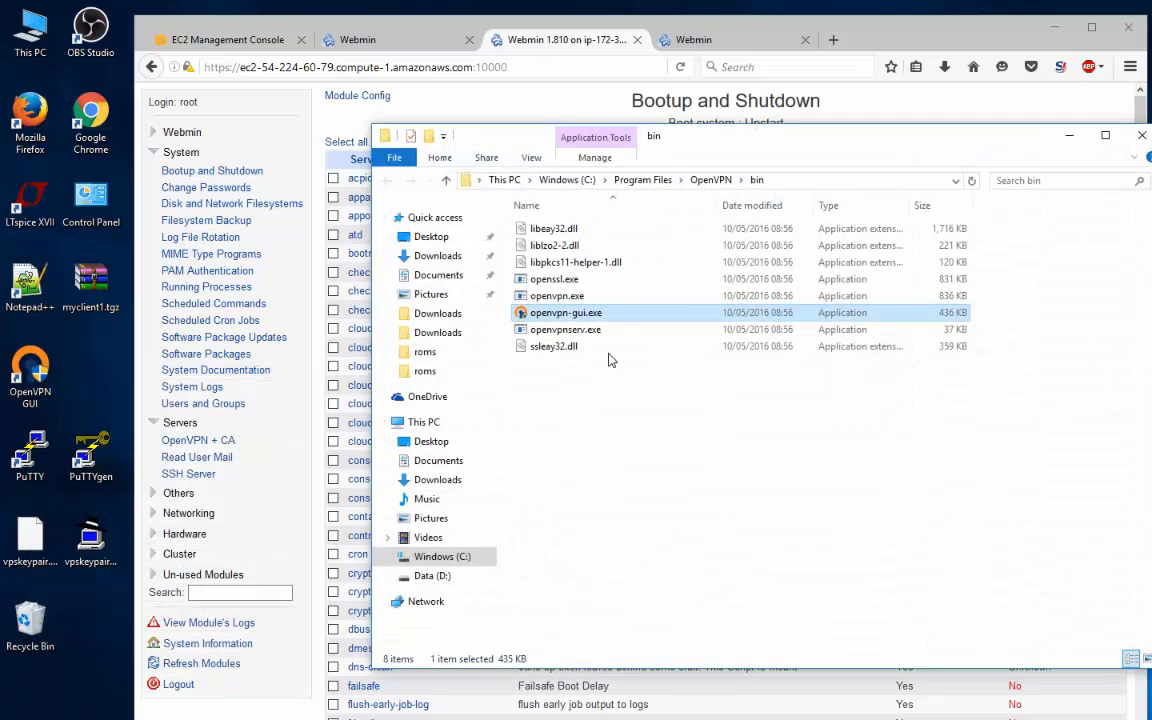
{"action": "left_click_drag", "start_coordinate": [683, 143], "coordinate": [581, 146]}
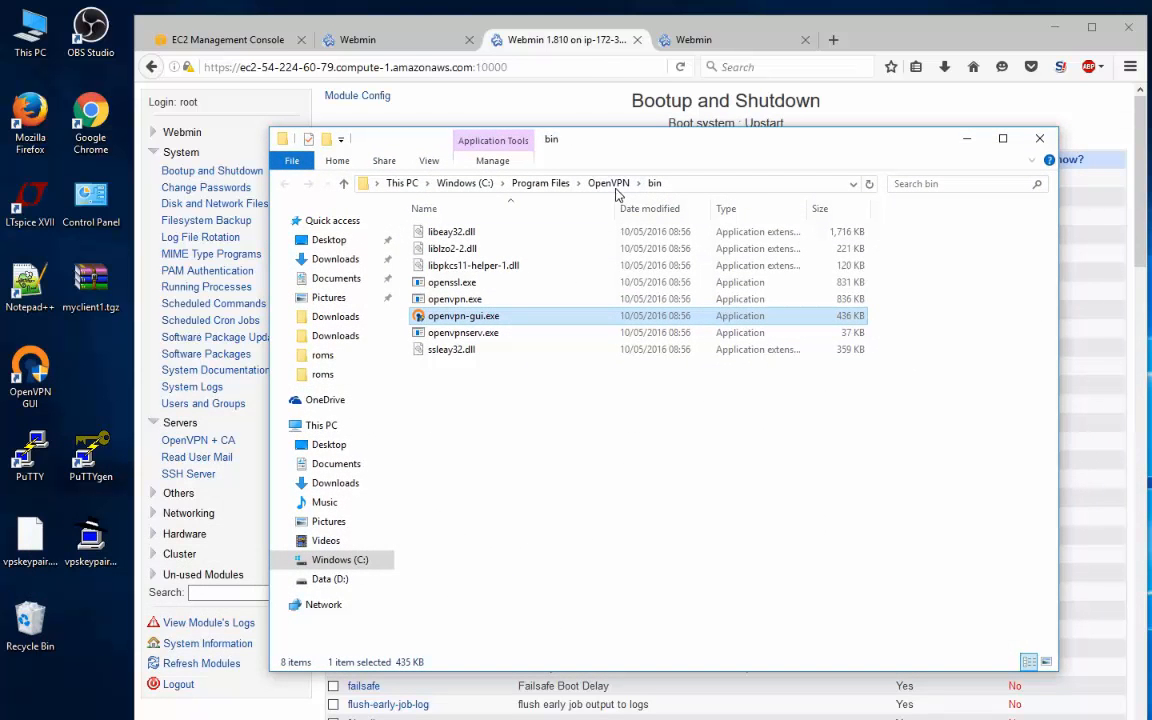
{"action": "left_click", "coordinate": [606, 184]}
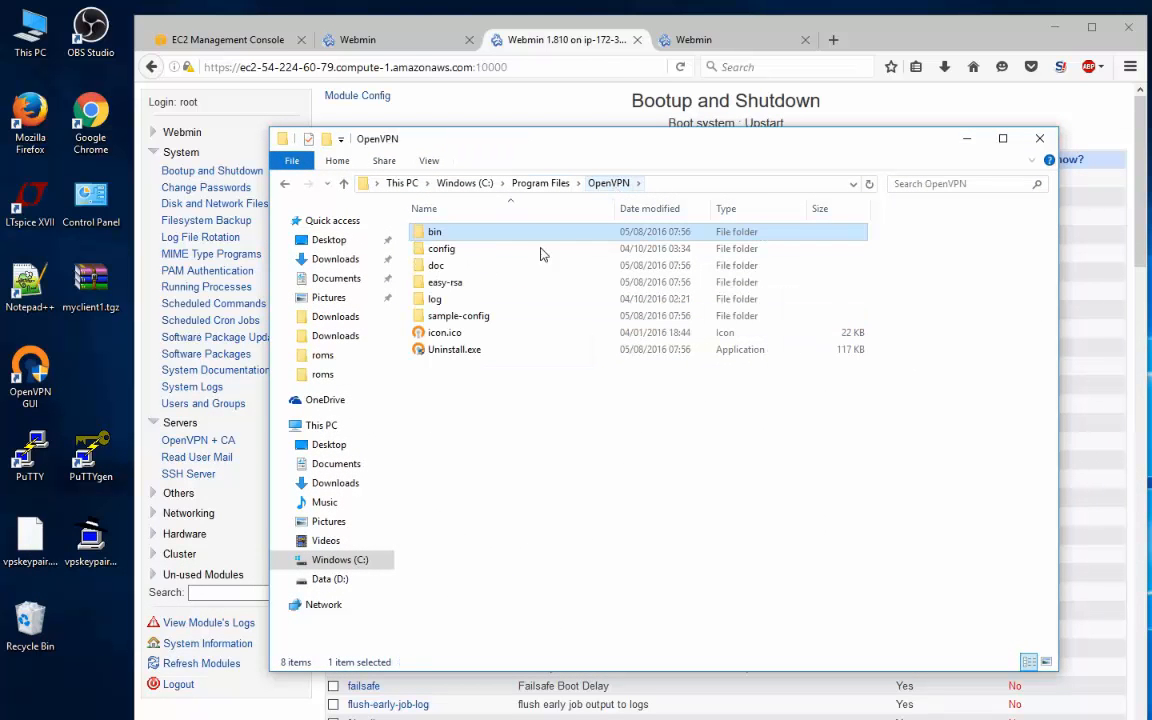
{"action": "double_click", "coordinate": [447, 250]}
Open the desktop archive myclient1.tgz, place its window beside the config folder window and enter the archive's myclient1 folder.
{"action": "double_click", "coordinate": [91, 282]}
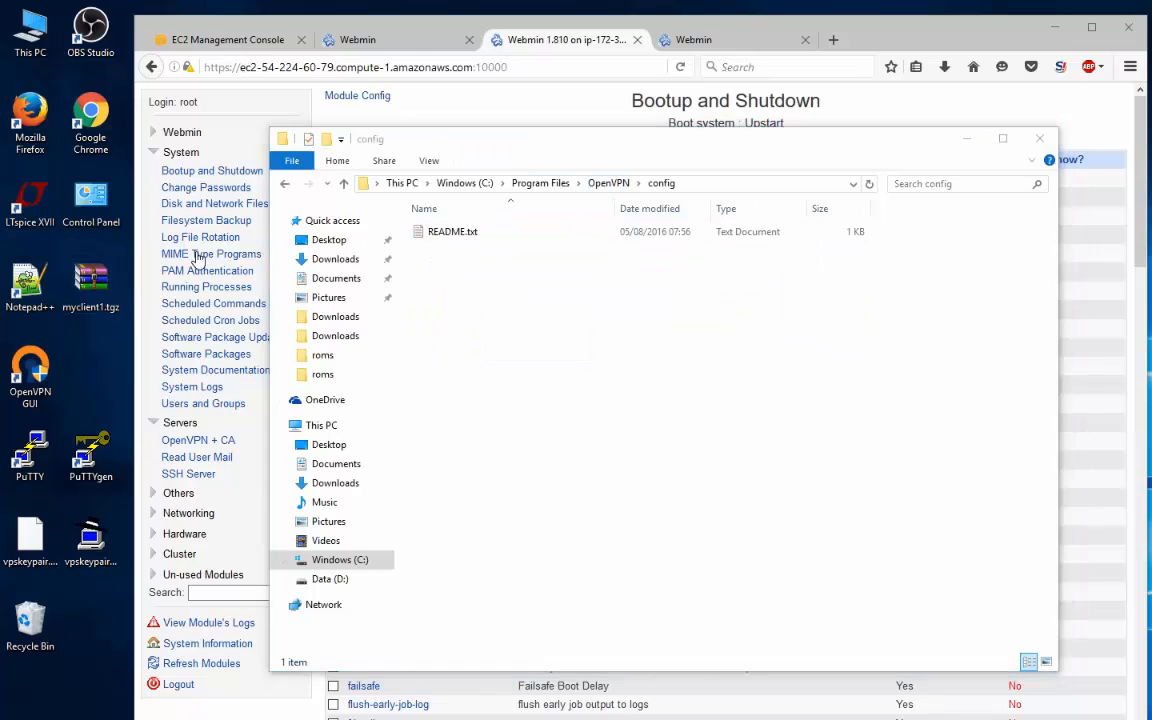
{"action": "left_click_drag", "start_coordinate": [655, 160], "coordinate": [755, 125]}
{"action": "double_click", "coordinate": [566, 266]}
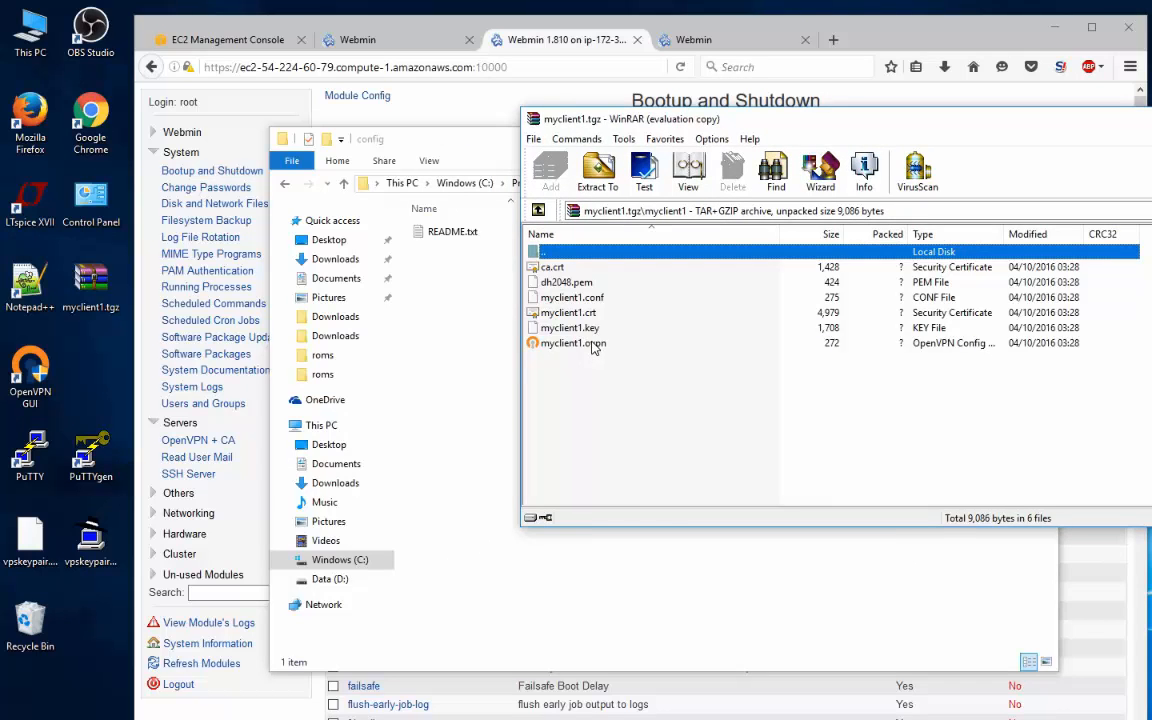
Move ca.crt, dh2048.pem, myclient1.crt, myclient1.key and myclient1.ovpn from the archive into the OpenVPN config folder with administrator permission, and close both windows.
{"action": "left_click", "coordinate": [590, 343]}
{"action": "left_click", "coordinate": [578, 328], "text": "ctrl"}
{"action": "left_click", "coordinate": [578, 313], "text": "ctrl"}
{"action": "left_click", "coordinate": [580, 284], "text": "ctrl"}
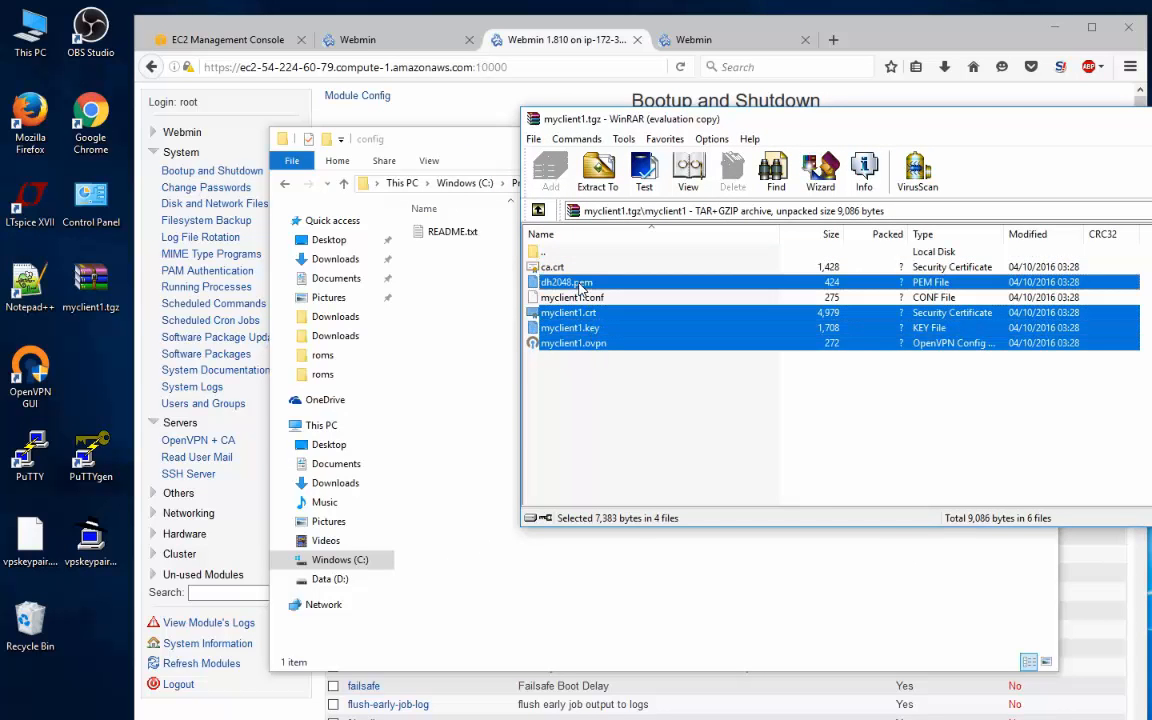
{"action": "left_click", "coordinate": [548, 267], "text": "ctrl"}
{"action": "left_click_drag", "start_coordinate": [540, 290], "coordinate": [473, 309]}
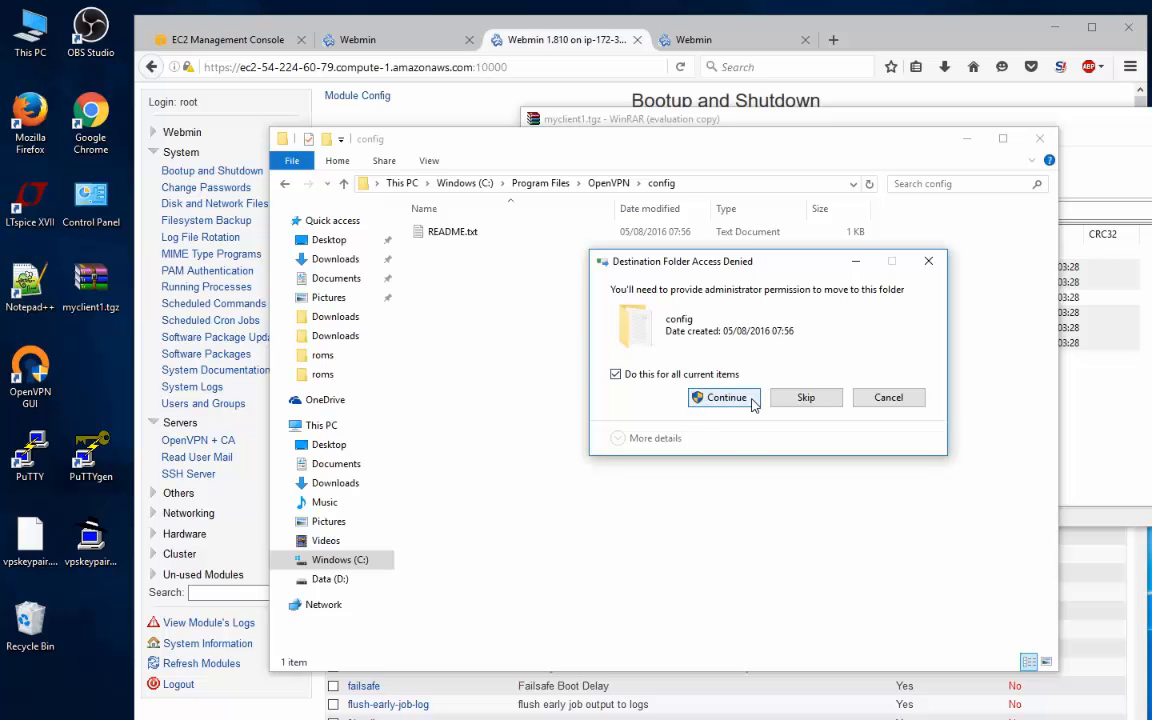
{"action": "left_click", "coordinate": [740, 400]}
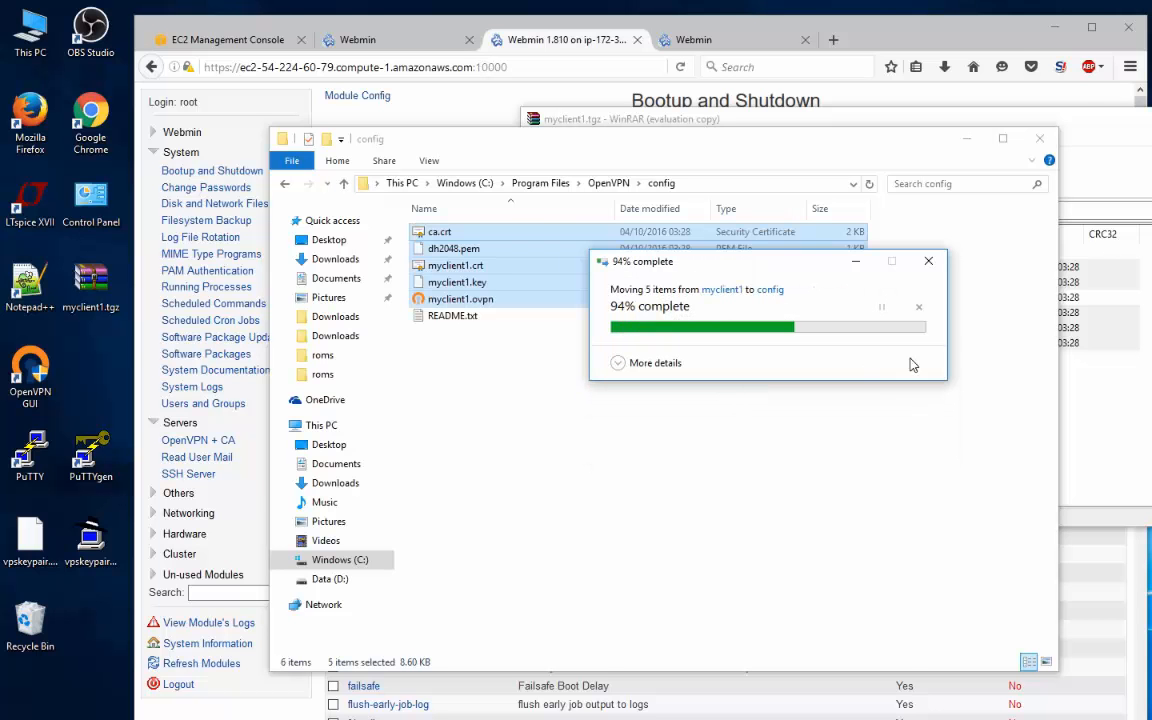
{"action": "left_click", "coordinate": [1150, 119]}
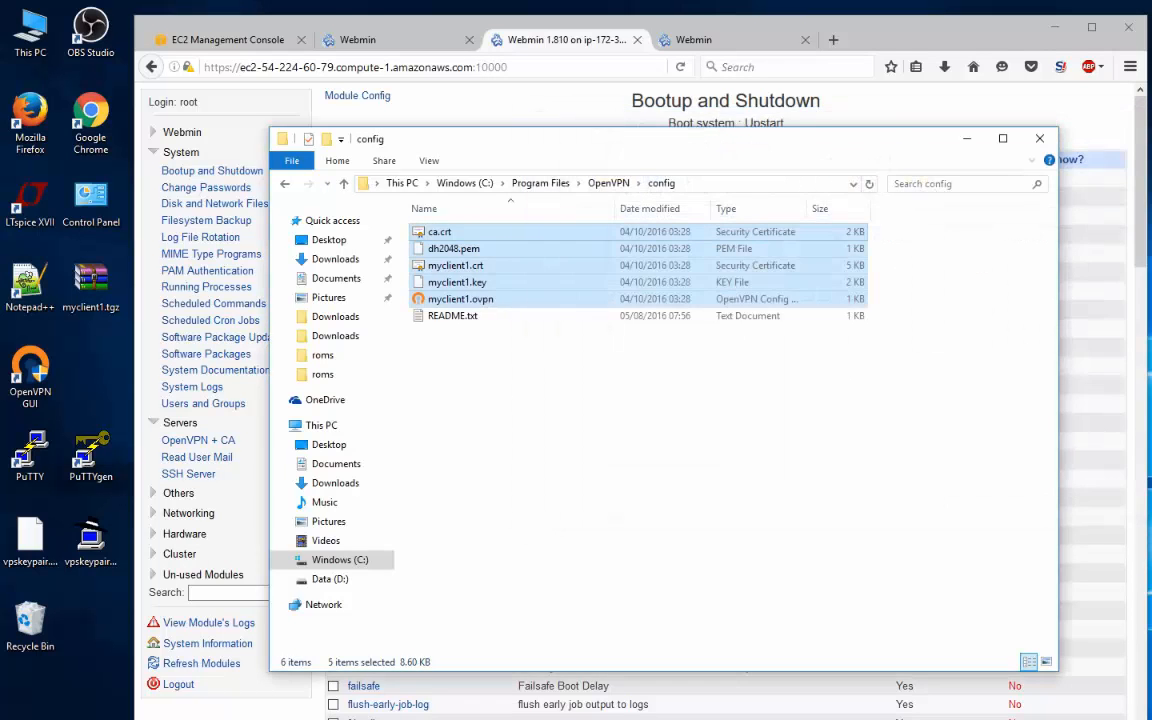
{"action": "left_click", "coordinate": [1037, 144]}
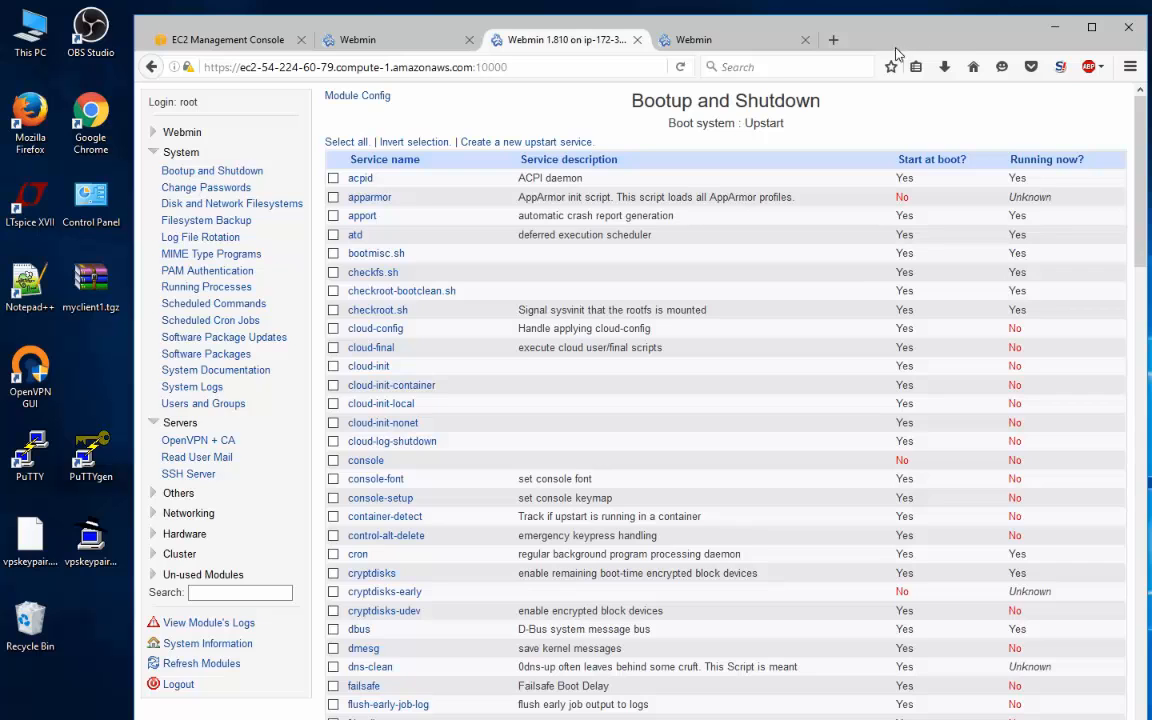
Load whatsmyip.org in a new browser tab and examine the computer's public IP address.
{"action": "left_click", "coordinate": [833, 40]}
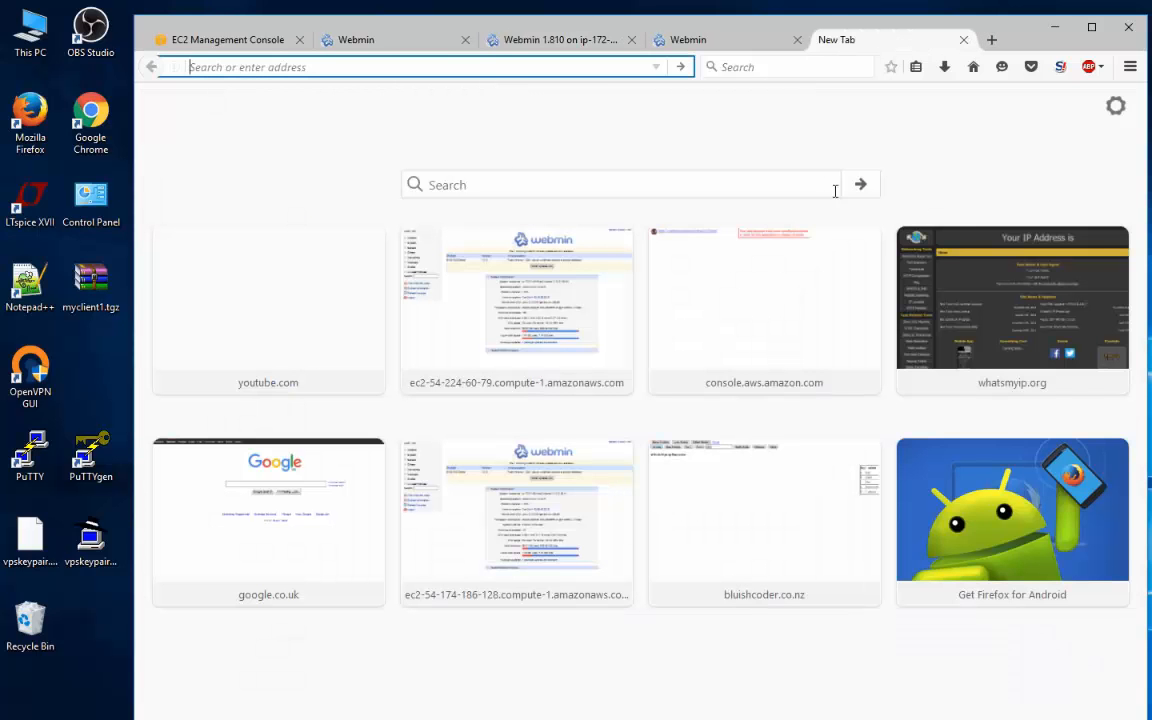
{"action": "left_click", "coordinate": [980, 260]}
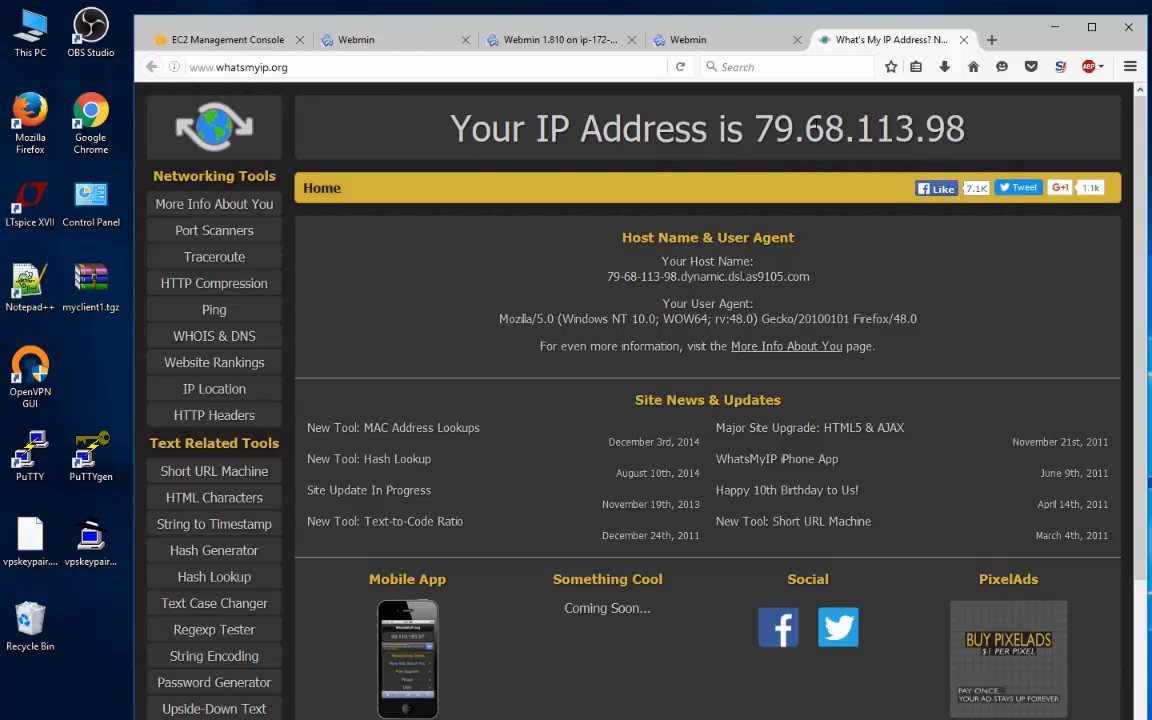
{"action": "left_click_drag", "start_coordinate": [757, 130], "coordinate": [965, 130]}
{"action": "left_click", "coordinate": [965, 130]}
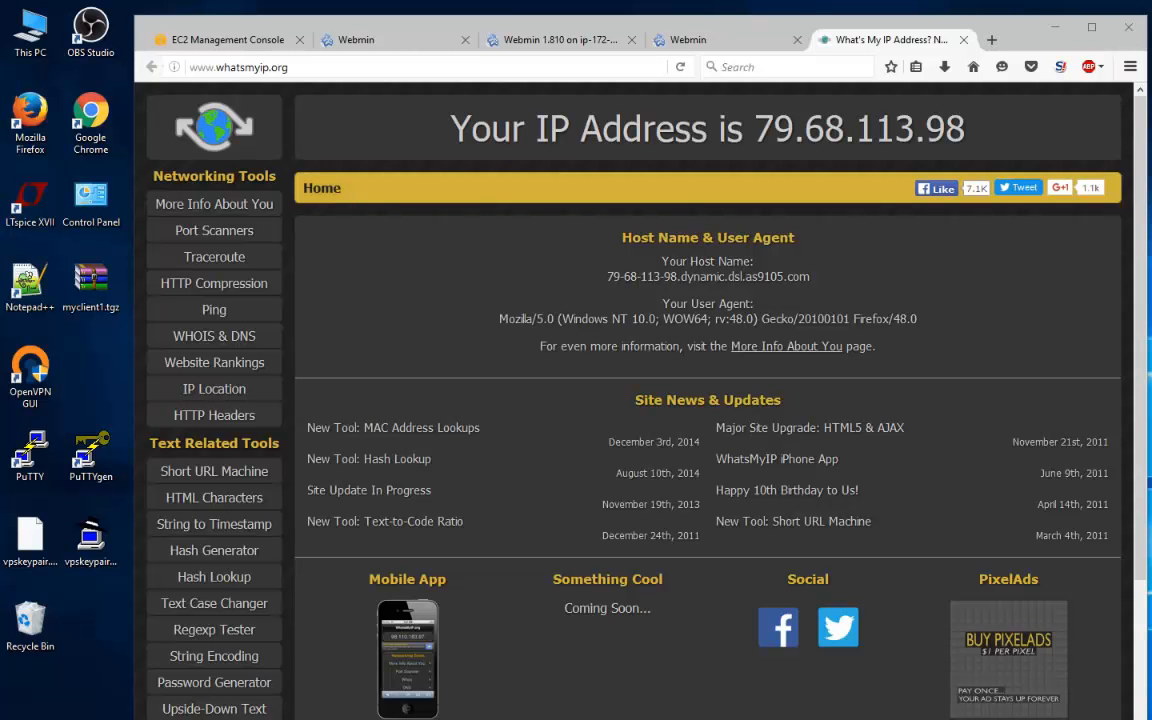
Reload the whatsmyip.org page to check the public IP address again.
{"action": "left_click_drag", "start_coordinate": [688, 325], "coordinate": [498, 232]}
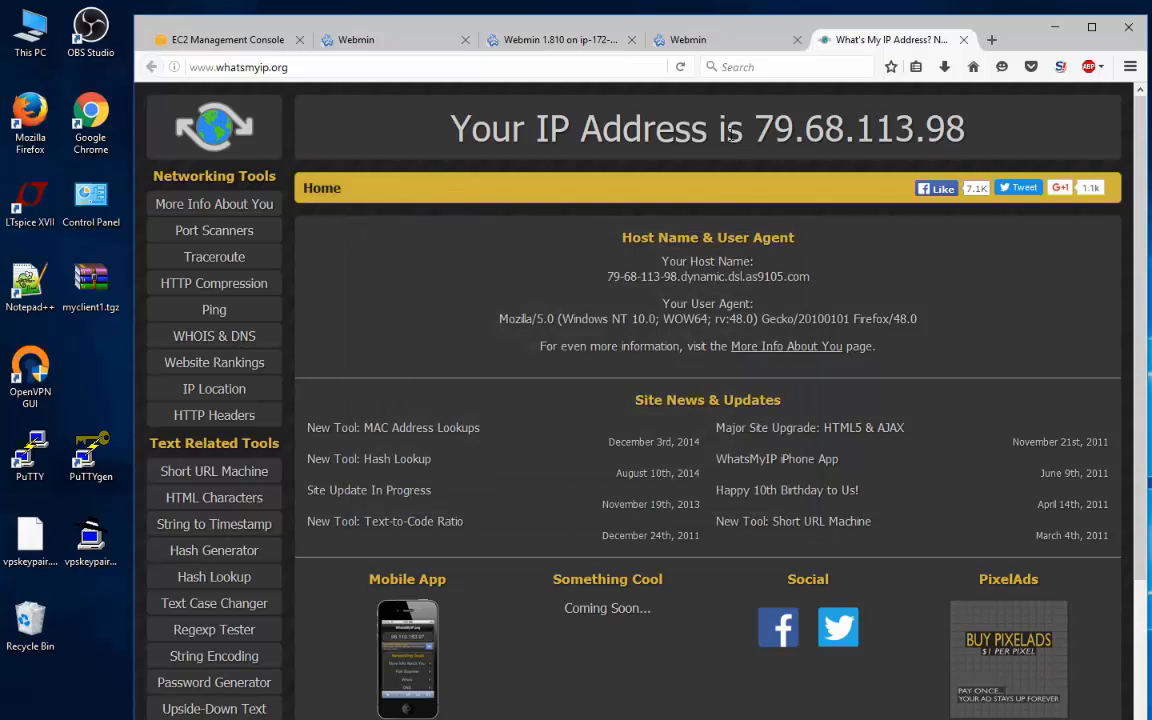
{"action": "left_click", "coordinate": [679, 67]}
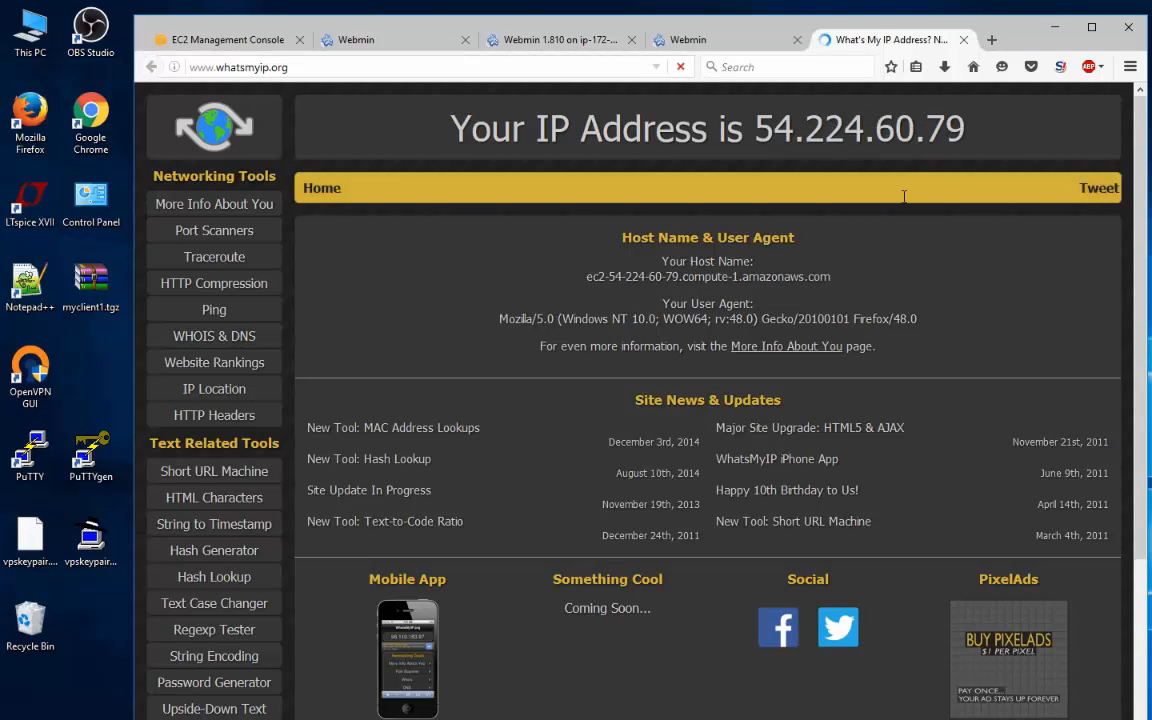